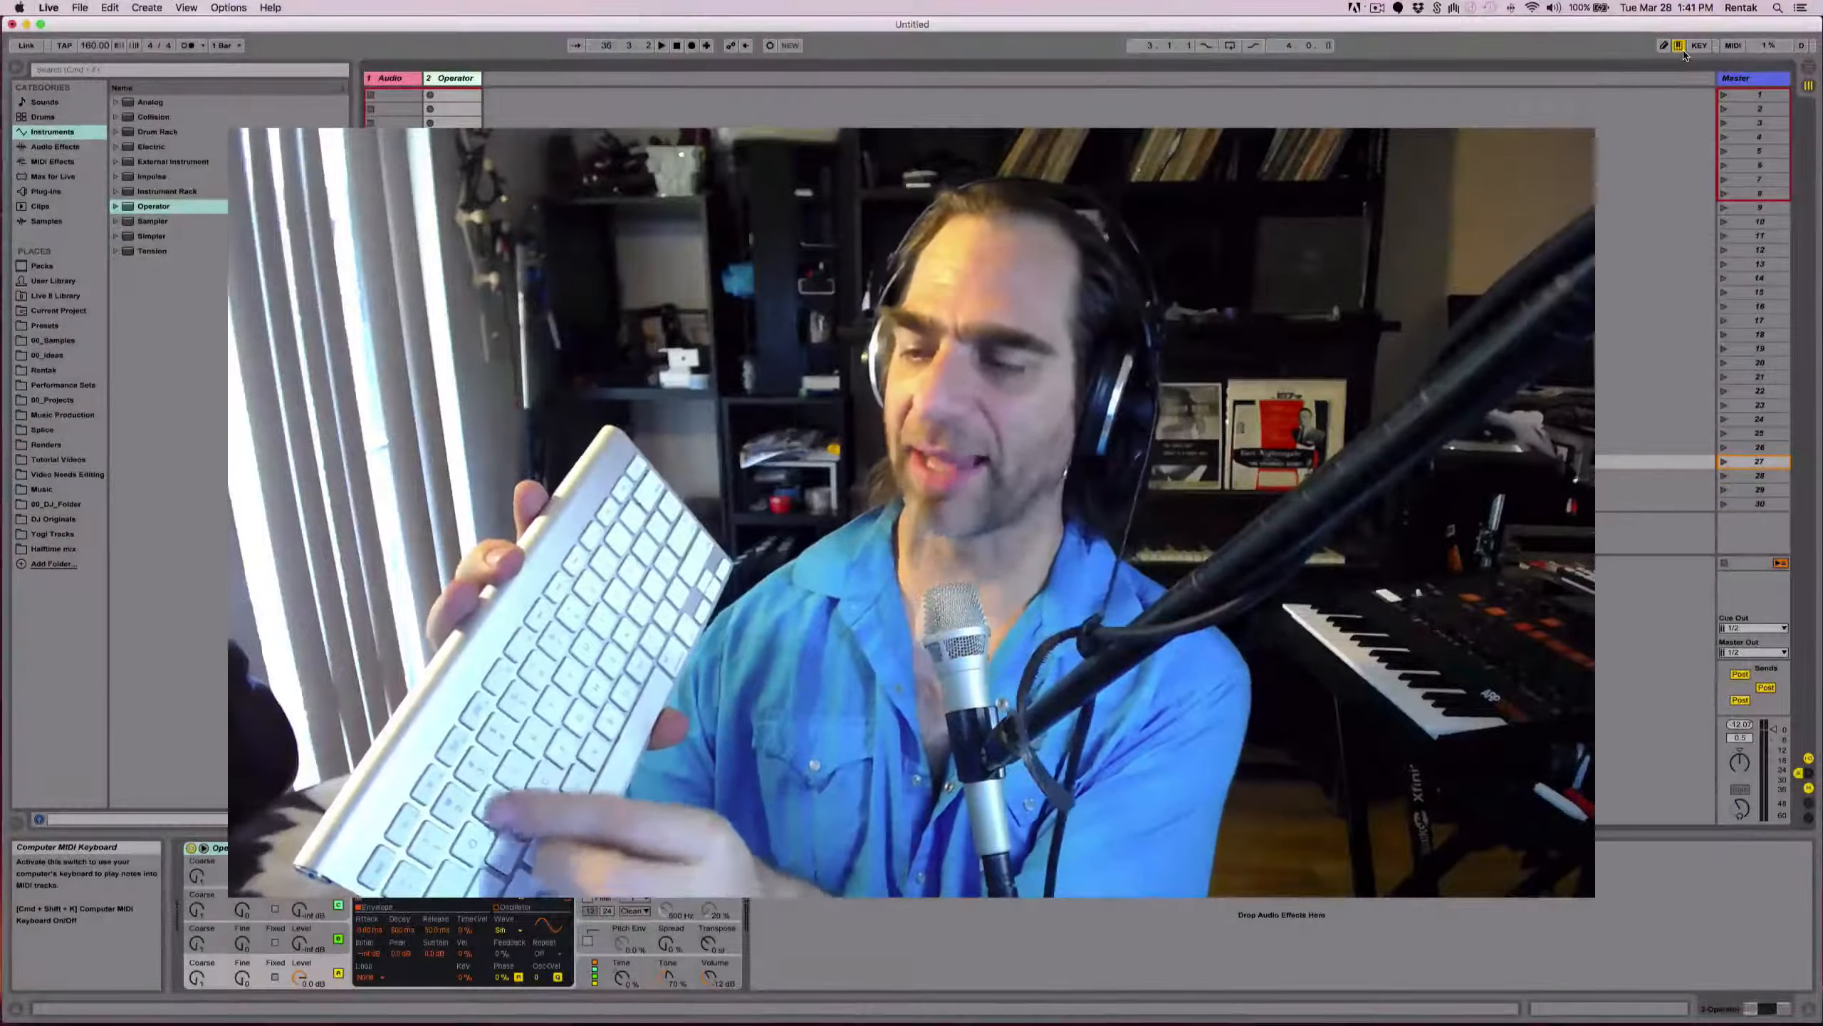
# Play test notes into the Operator track with the computer MIDI keyboard.
pyautogui.press('a')
pyautogui.press('s')
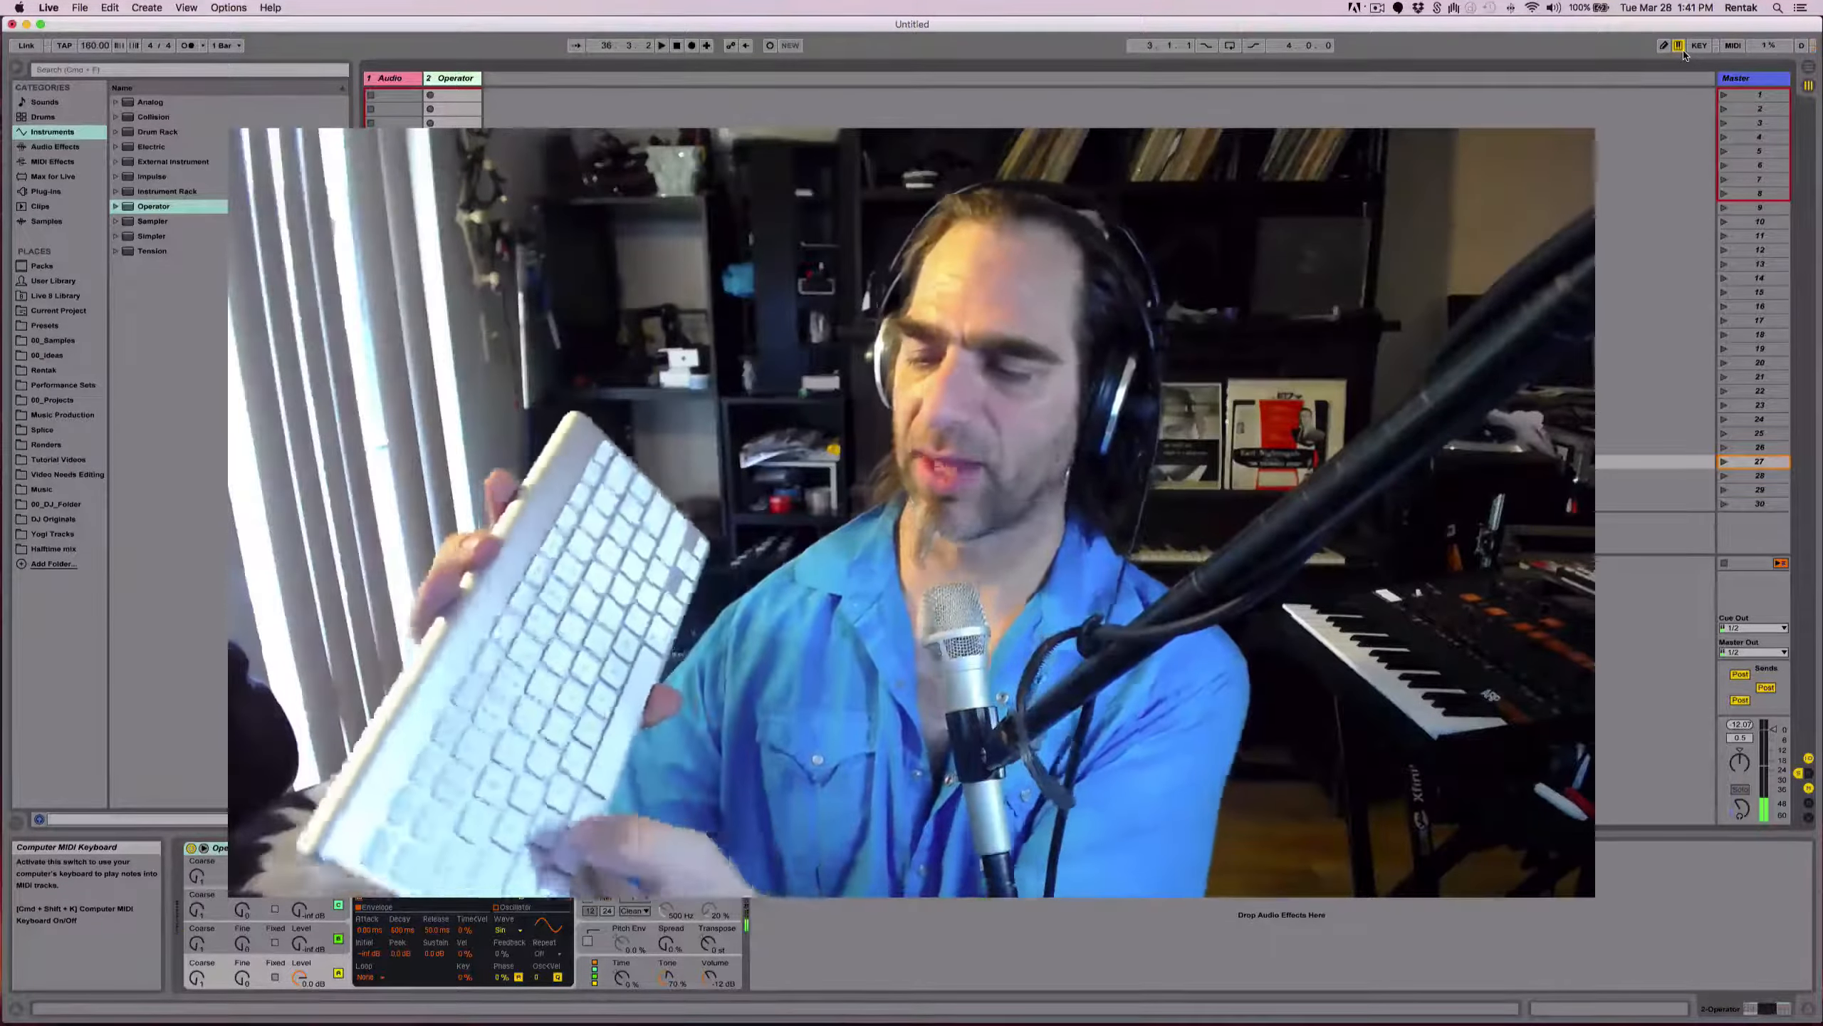
pyautogui.press('z')
pyautogui.press('a')
pyautogui.press('a')
pyautogui.press('a')
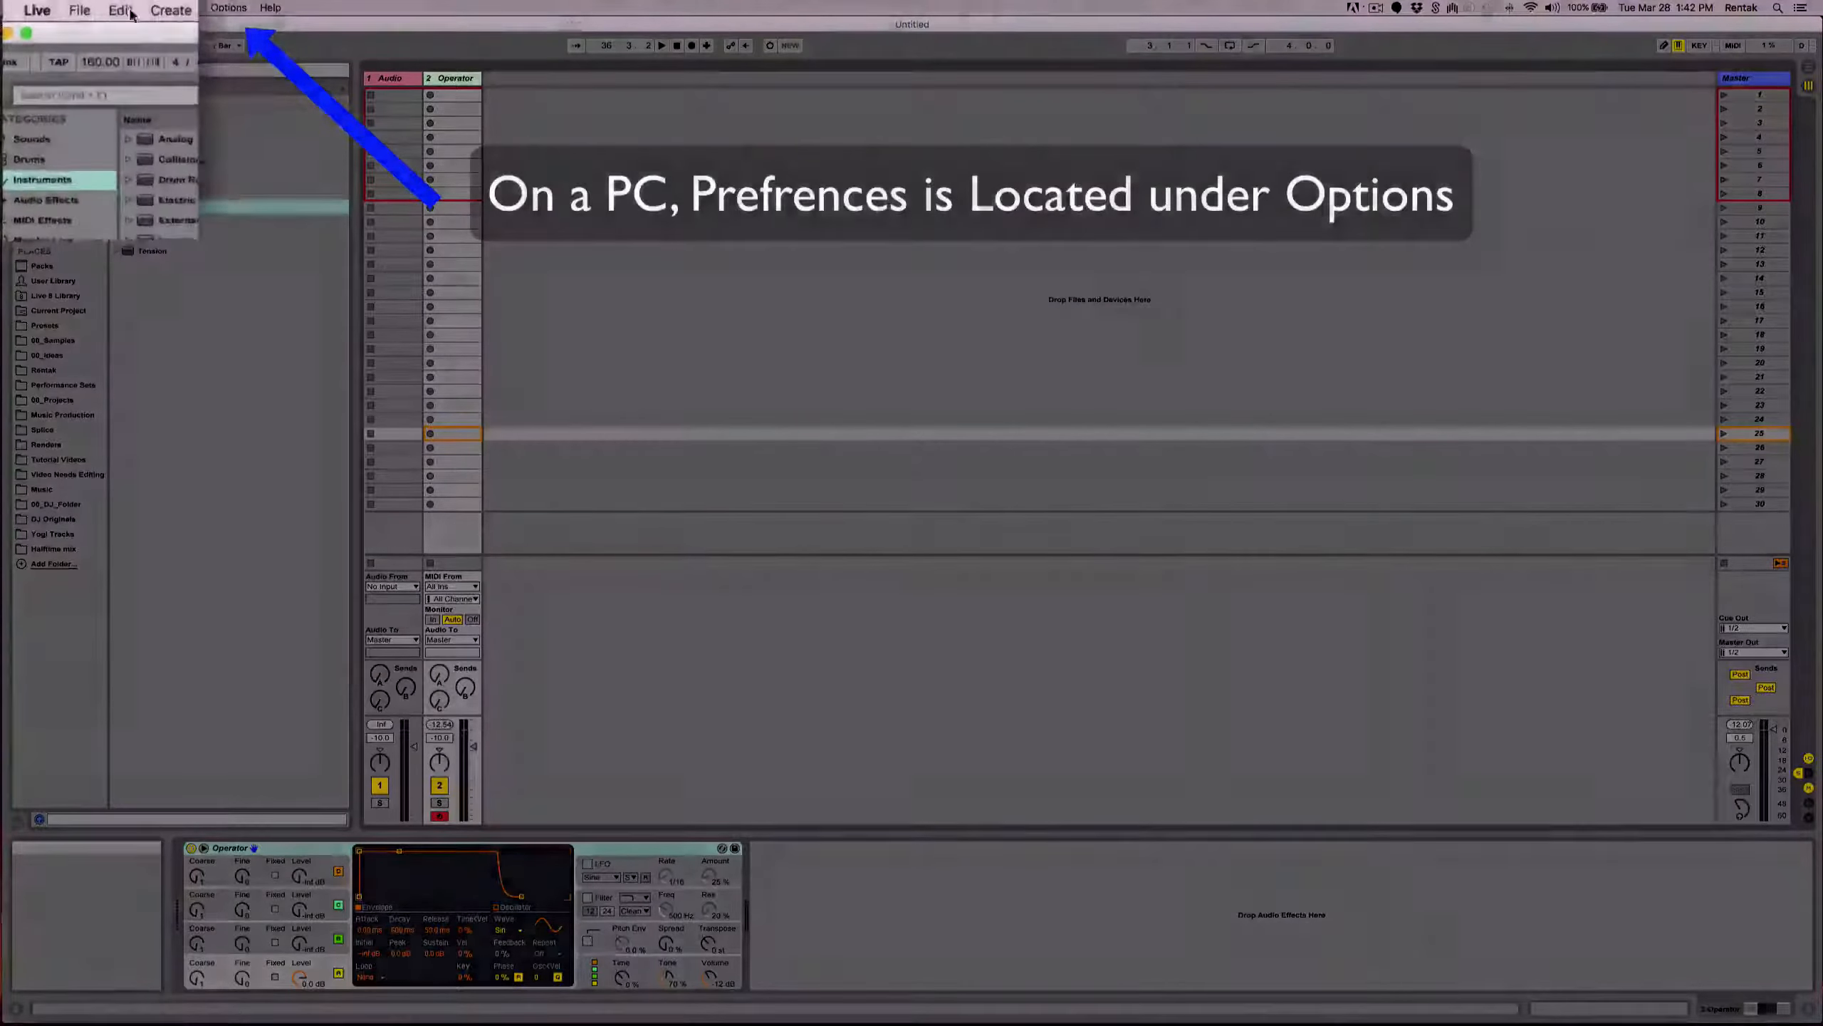
# Review the Track, Sync and Remote settings of the MIDI ports in the Link/MIDI preferences, leaving them as they are.
pyautogui.click(48, 7)
pyautogui.click(63, 57)
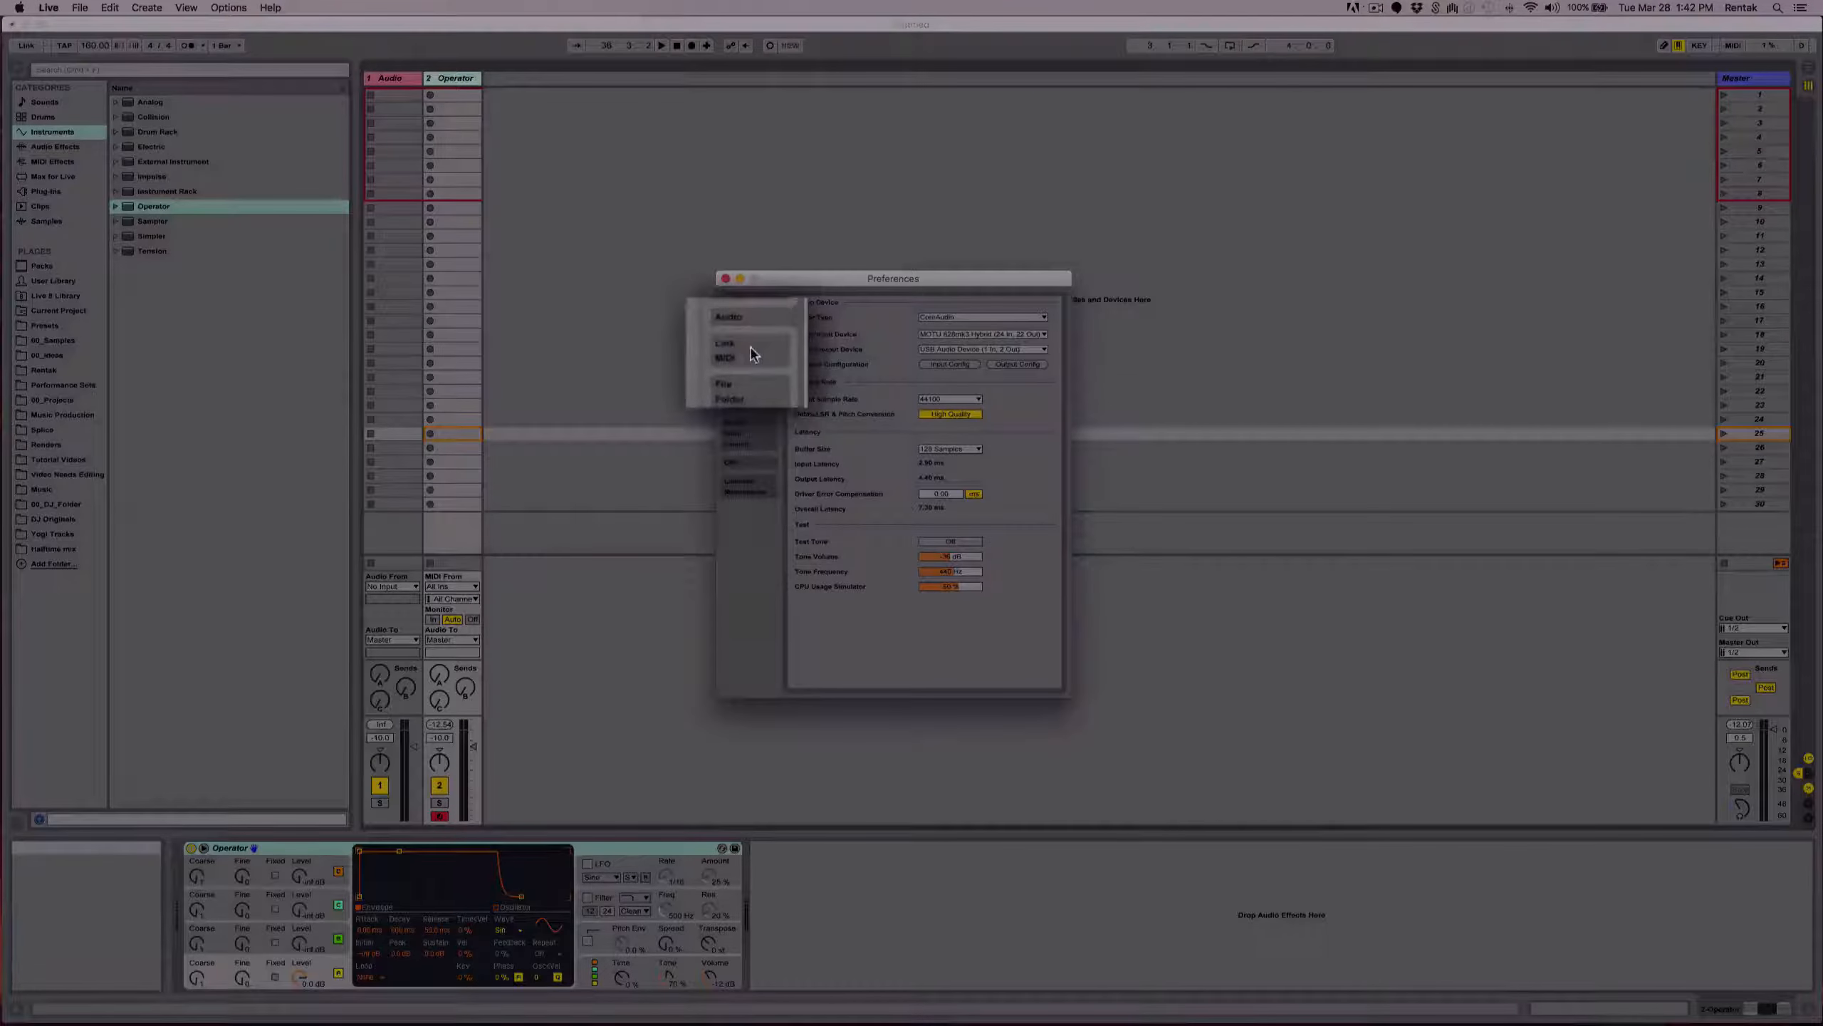
pyautogui.click(751, 353)
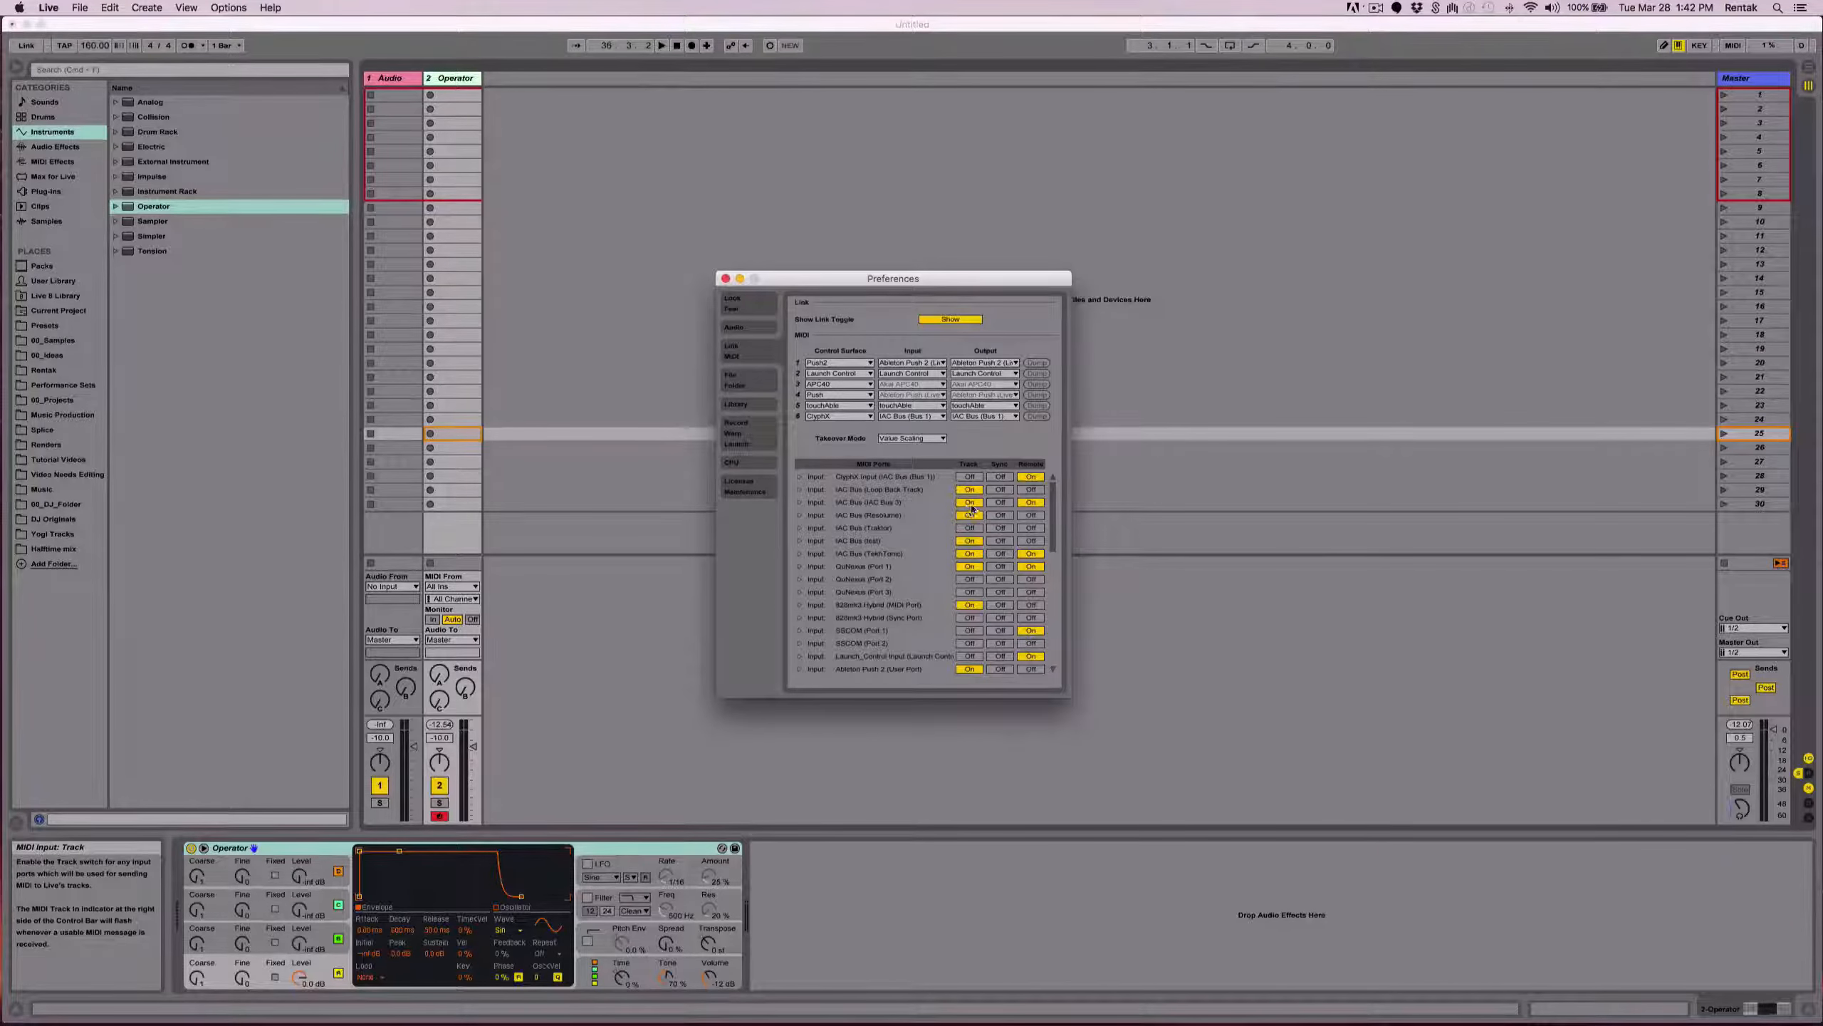
pyautogui.click(726, 279)
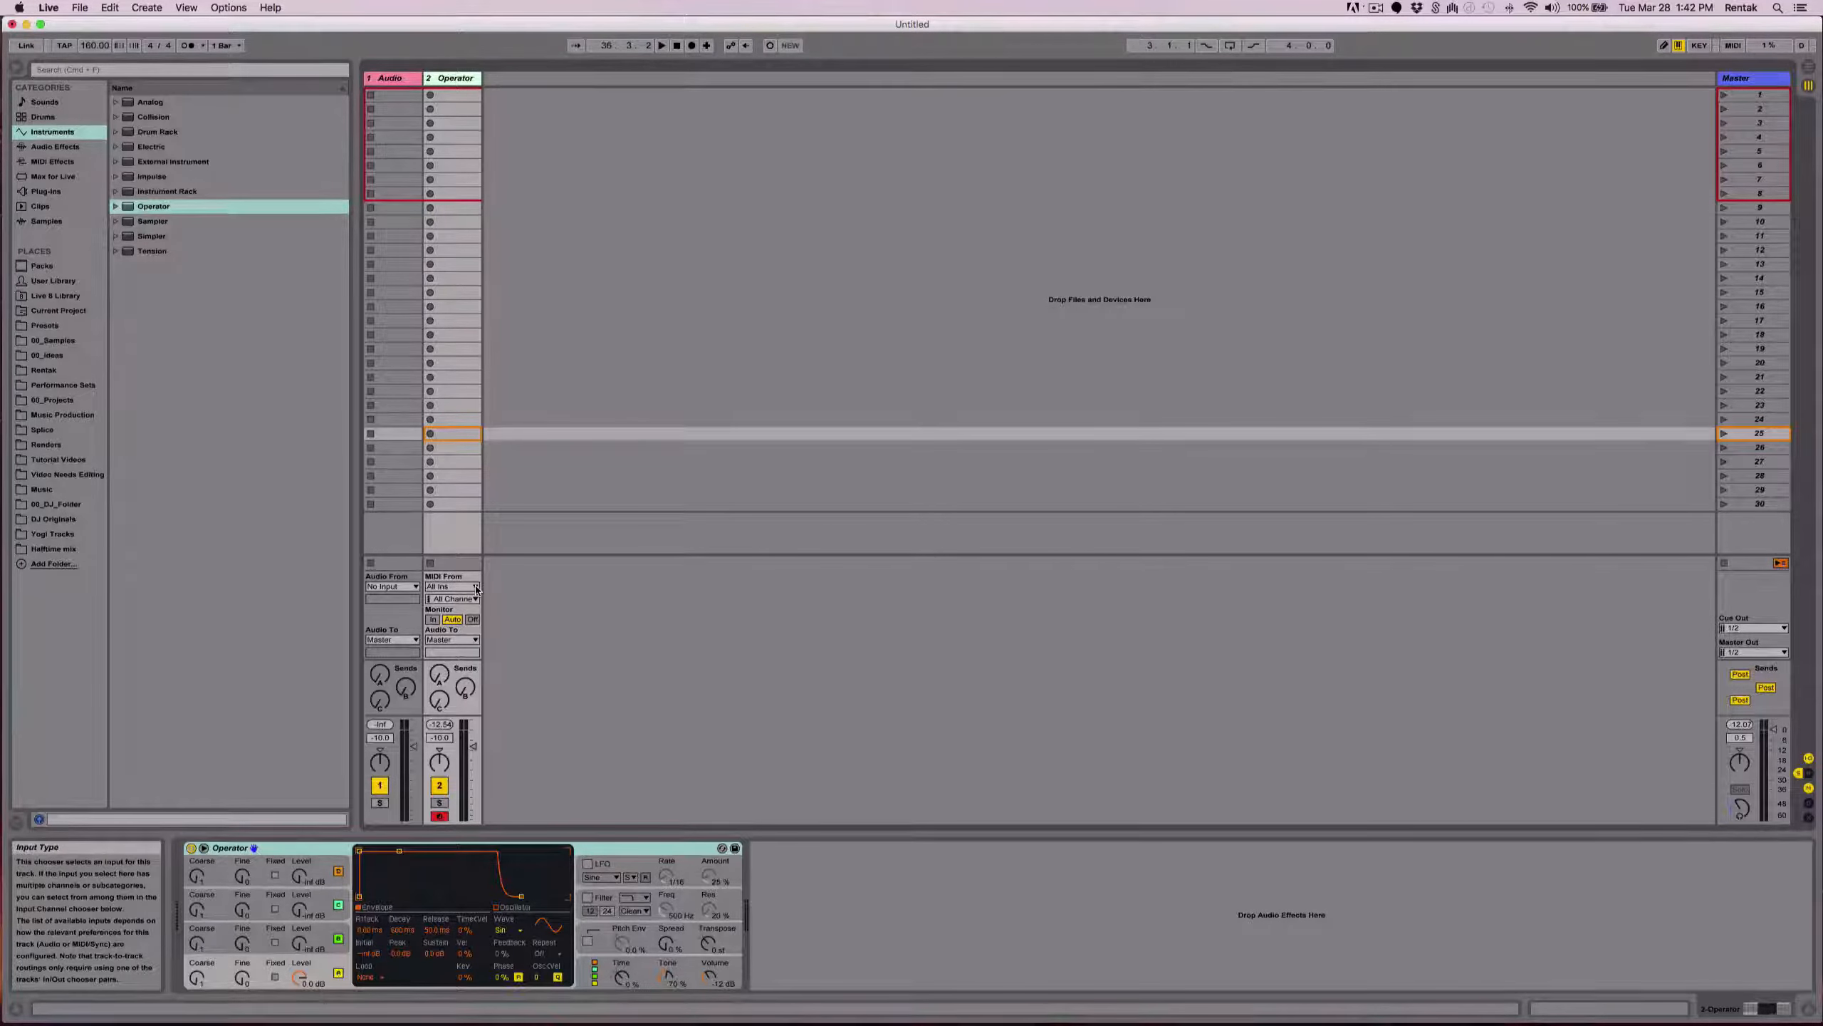
# Set the Operator track's MIDI input to QuNexus (Port 1) and its input channel to All Channels.
pyautogui.click(475, 588)
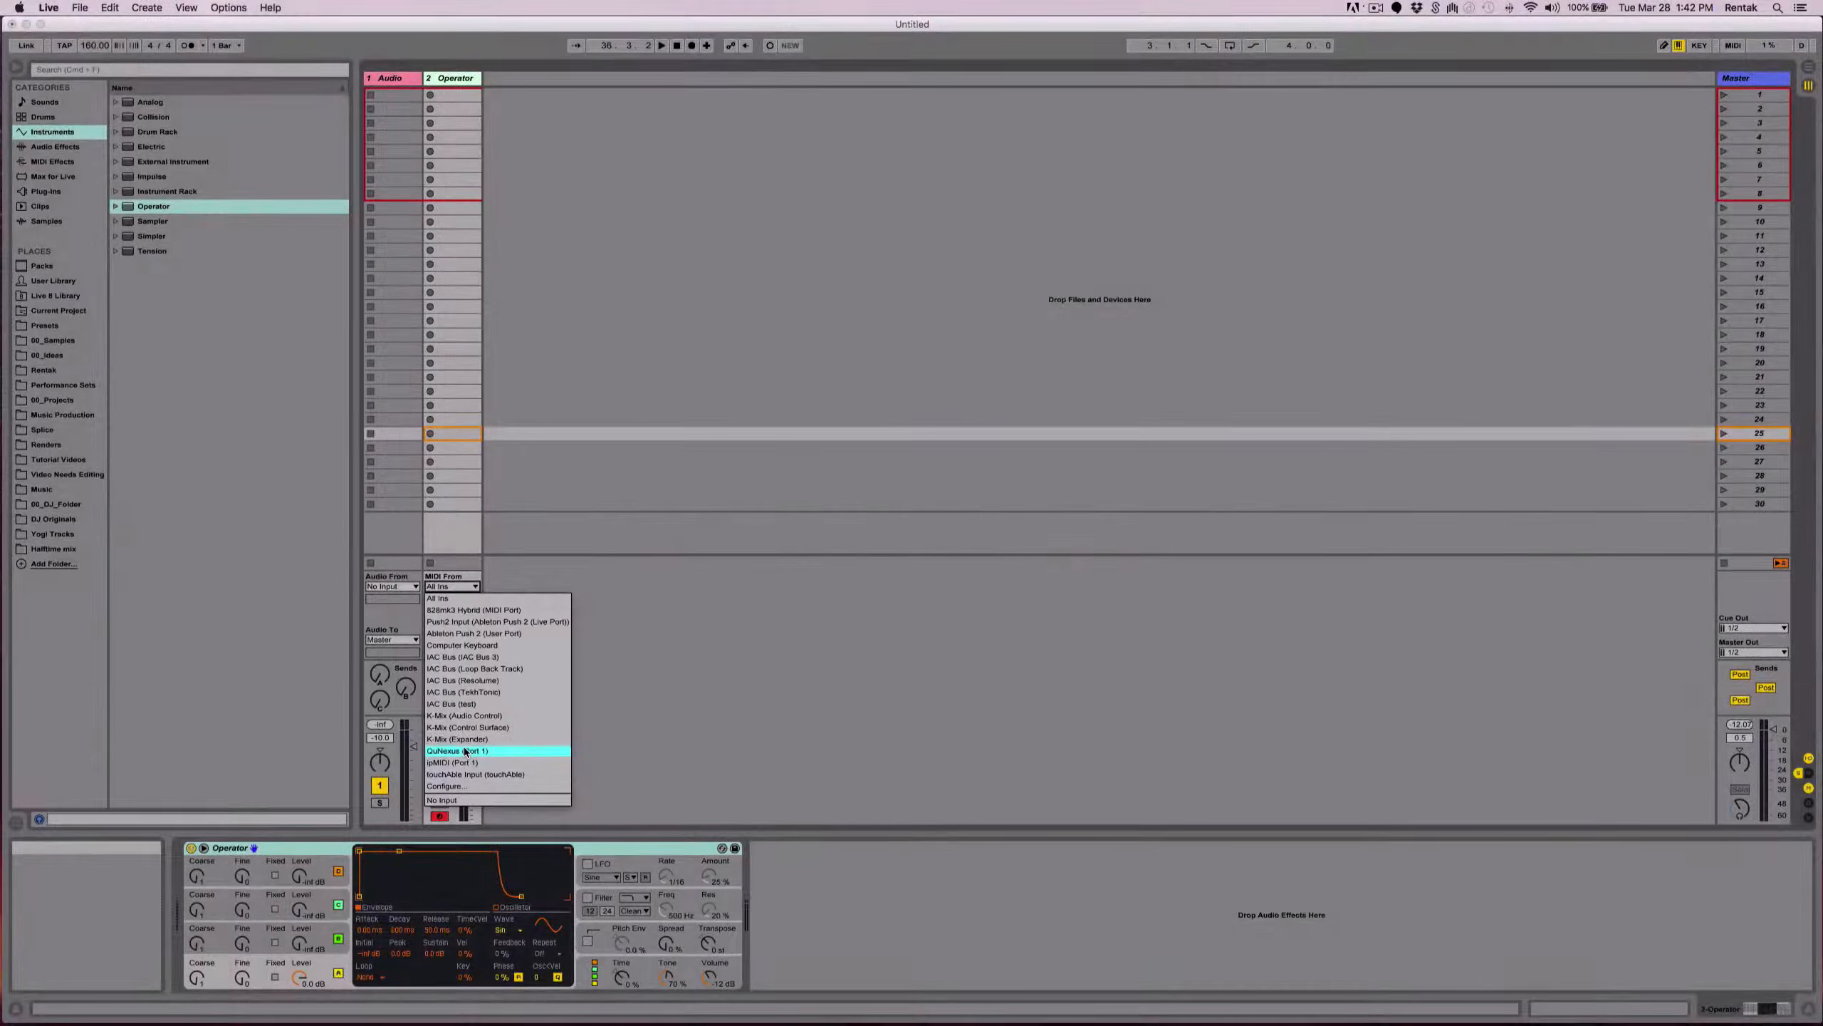
pyautogui.click(464, 750)
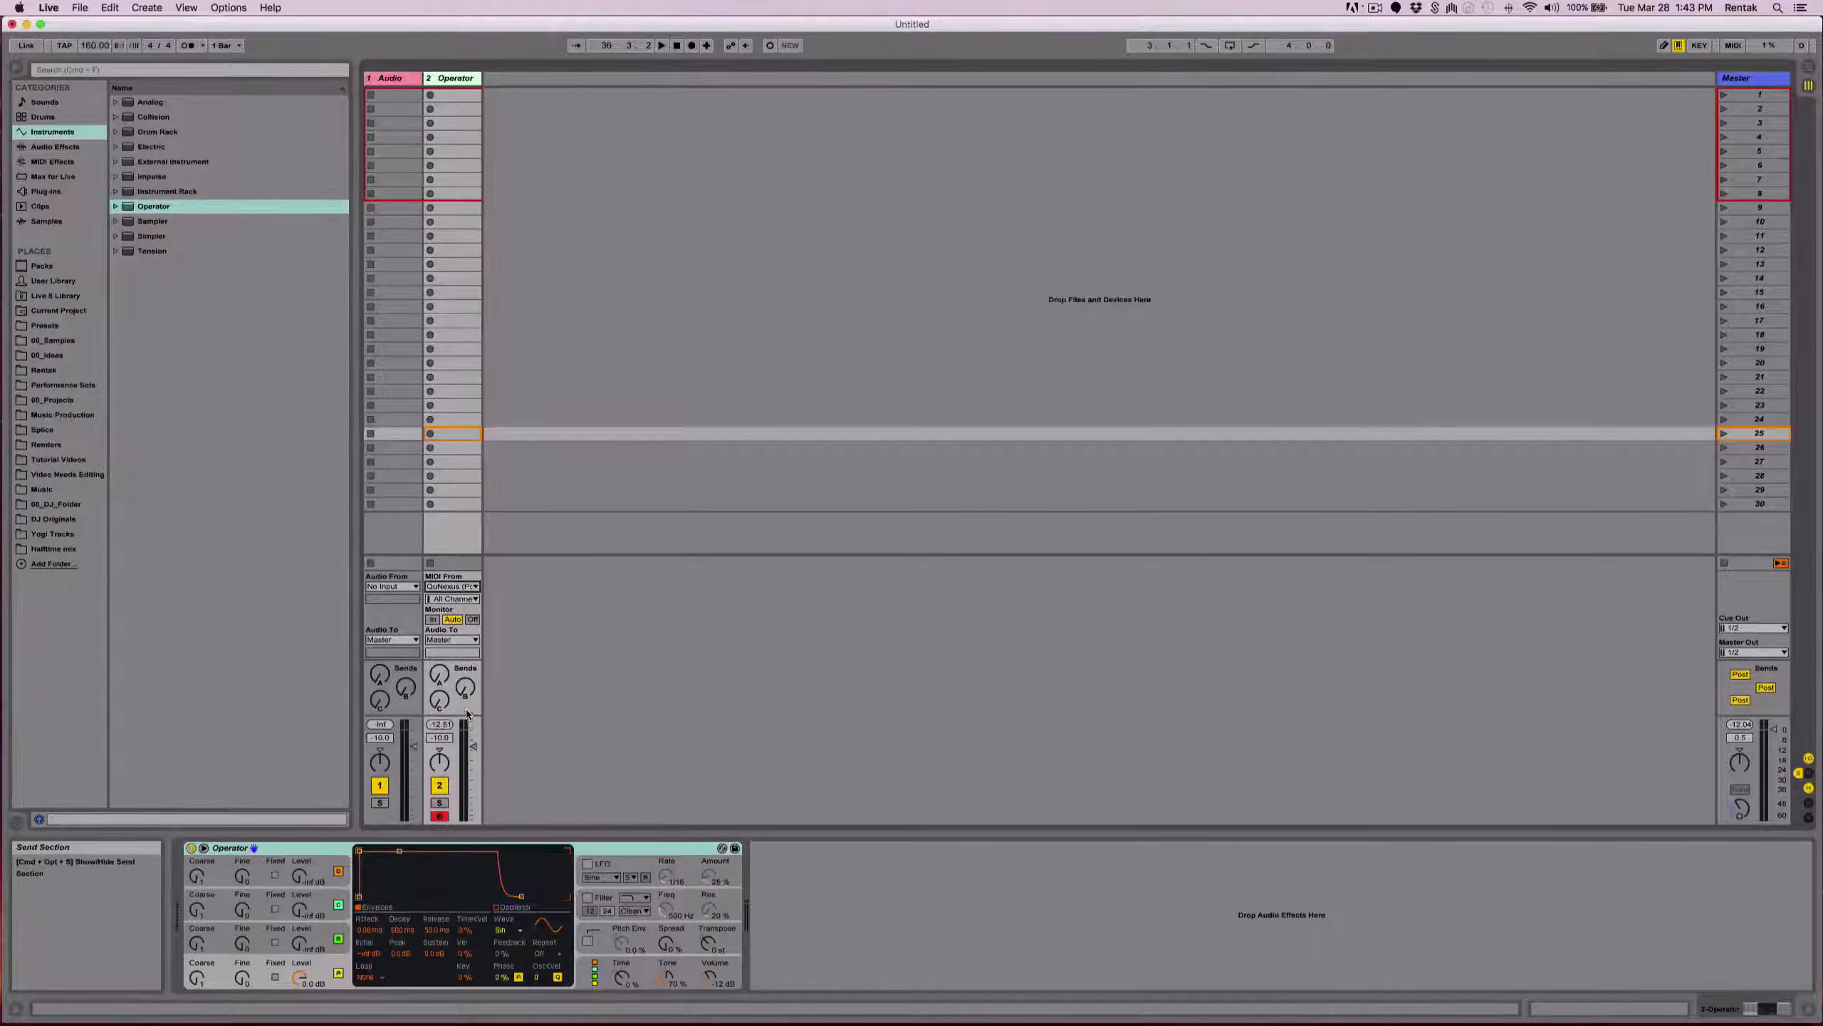
pyautogui.click(469, 587)
pyautogui.click(469, 588)
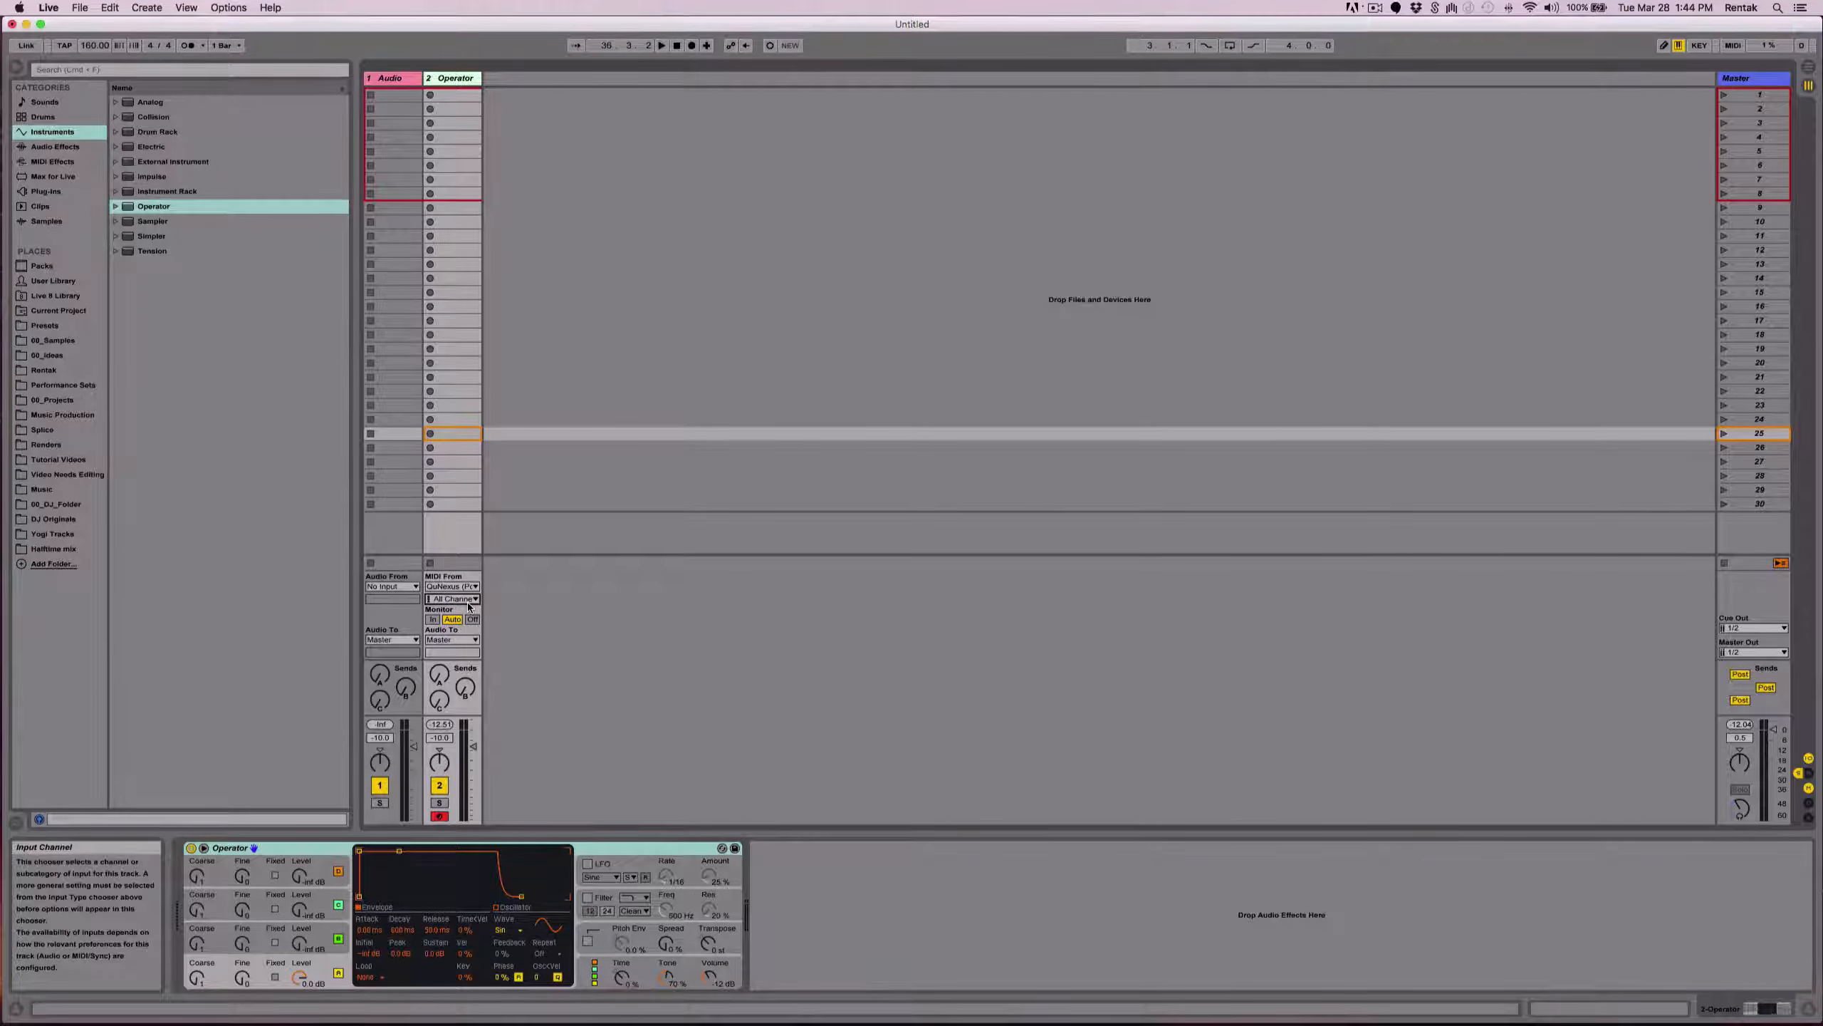
pyautogui.click(468, 602)
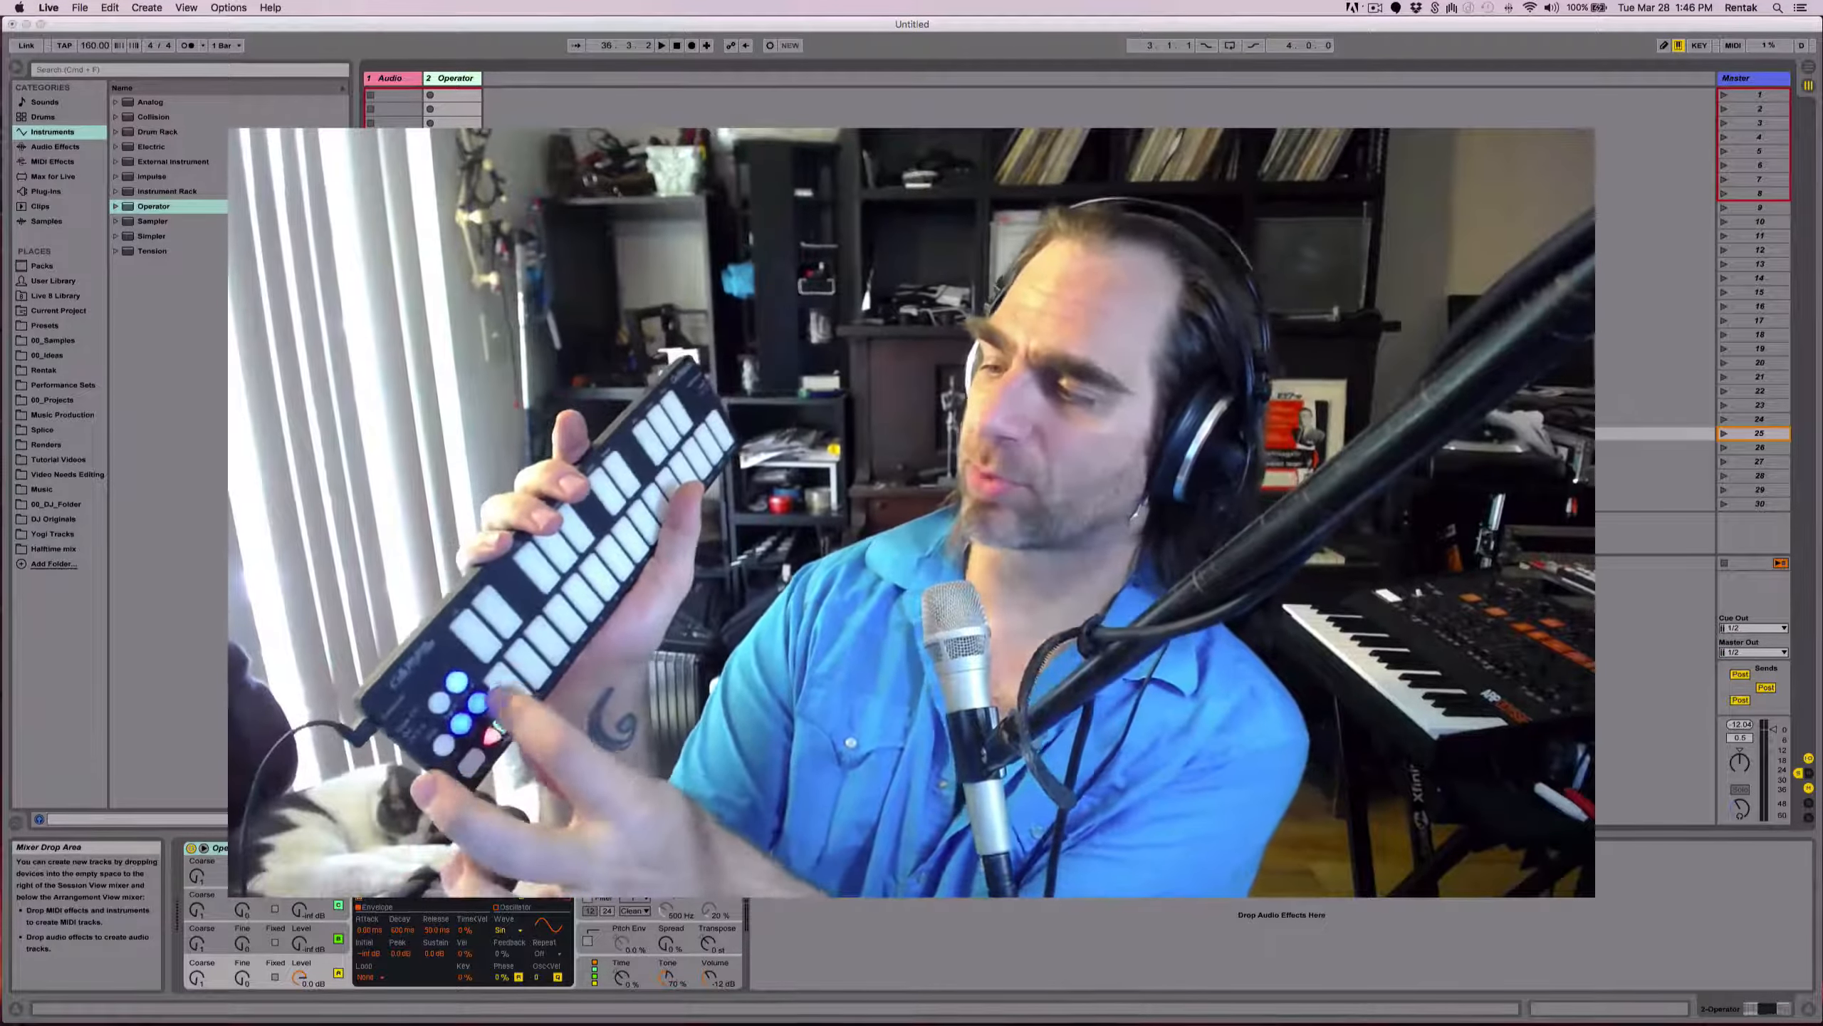
pyautogui.click(462, 599)
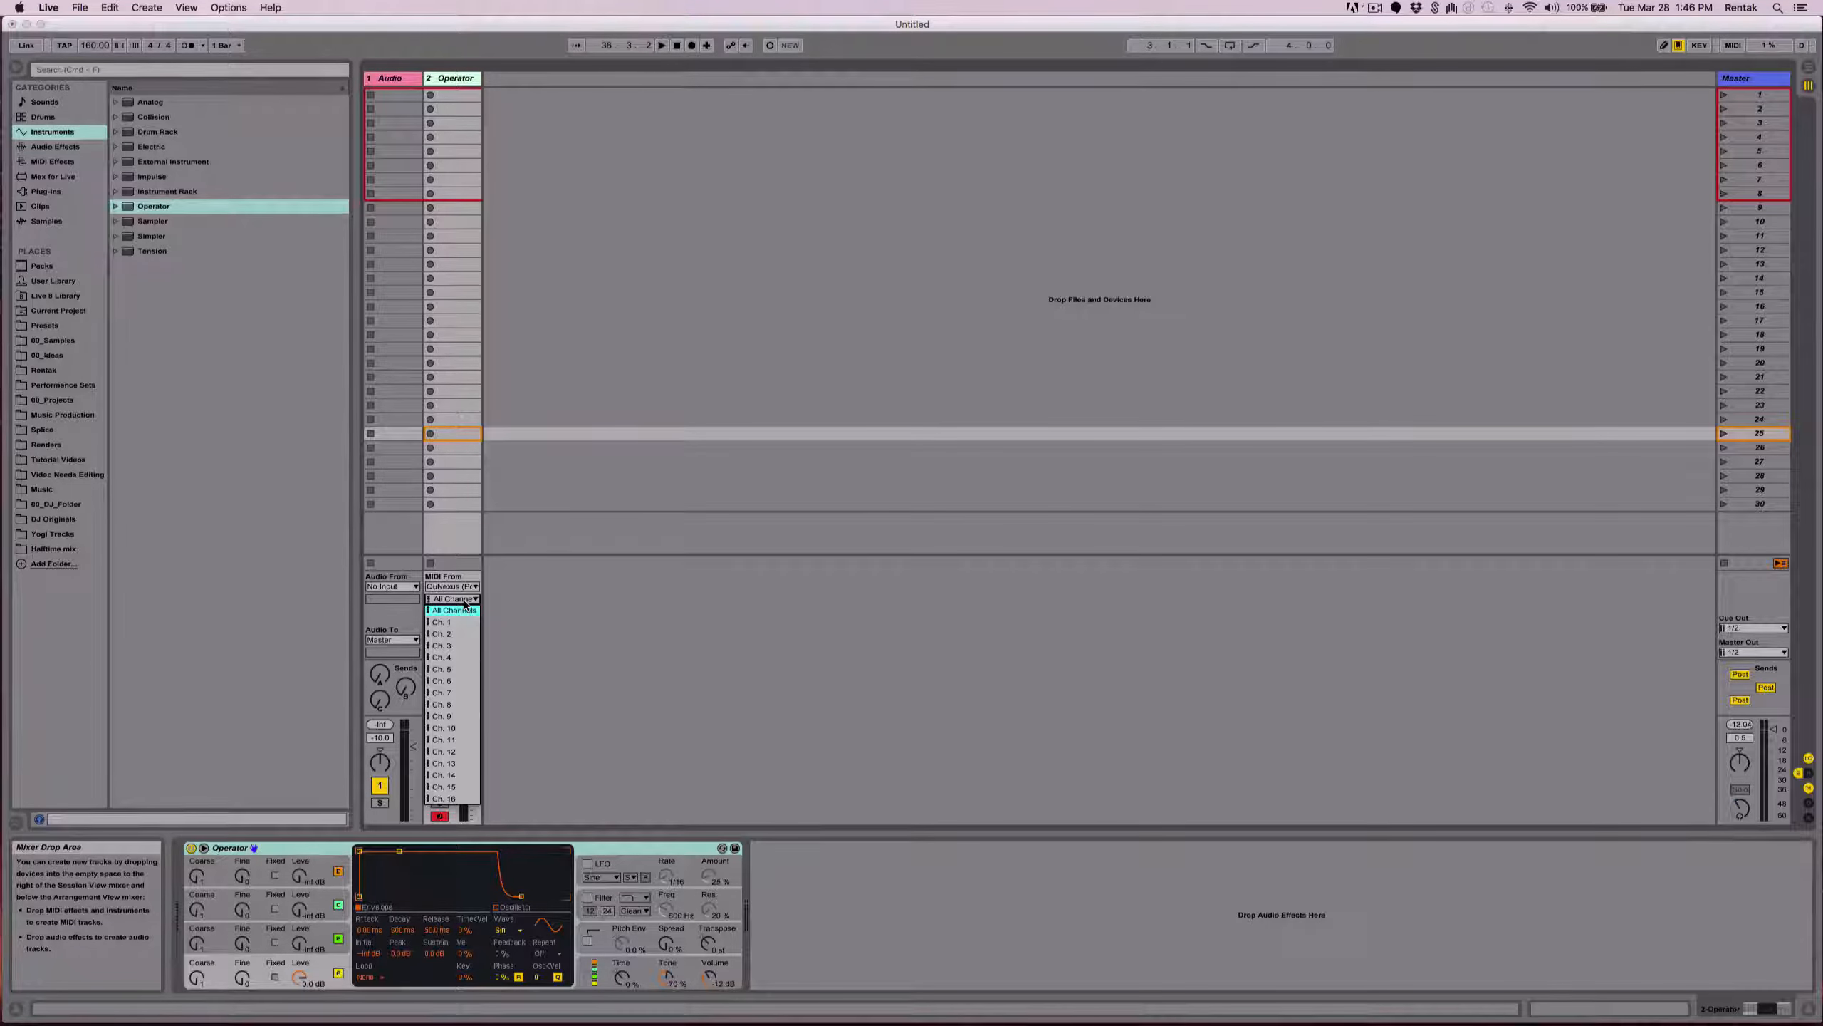
pyautogui.click(464, 607)
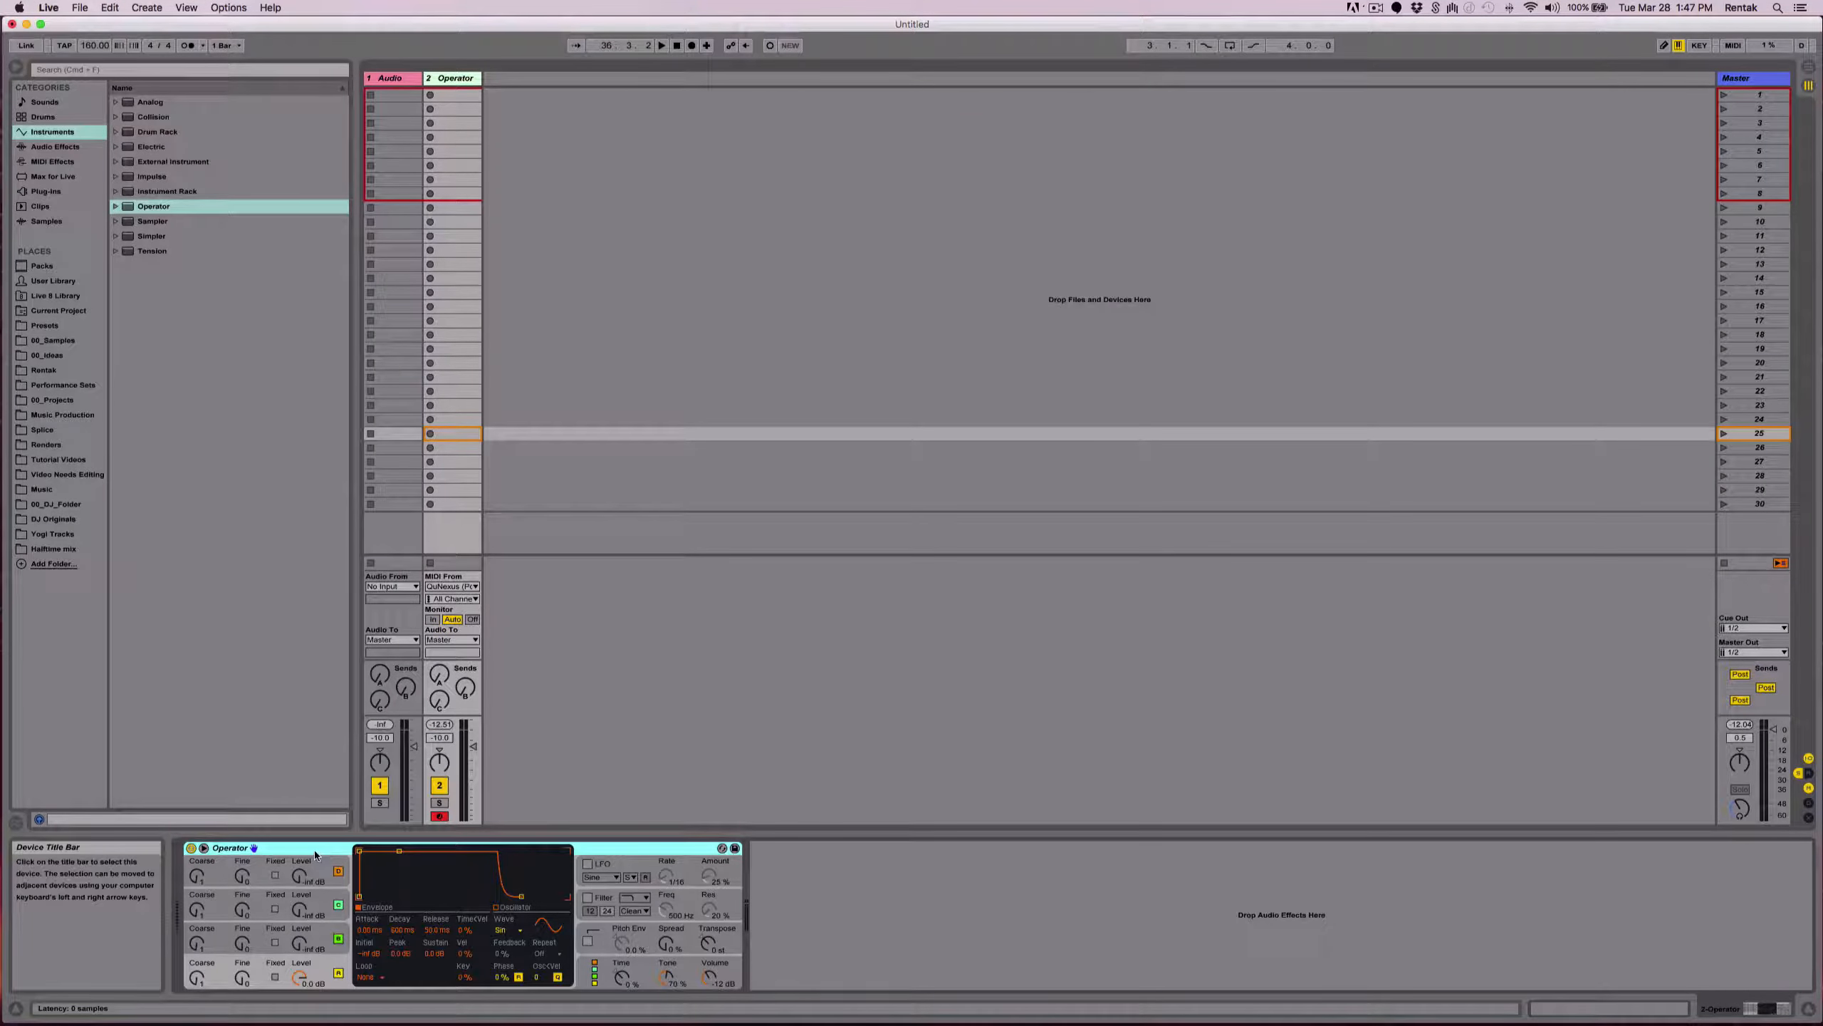
# Replace Operator on track 2 with MIDI output to ARP Odyssey (SYNTH), and arm the Audio track for recording.
pyautogui.press('Delete')
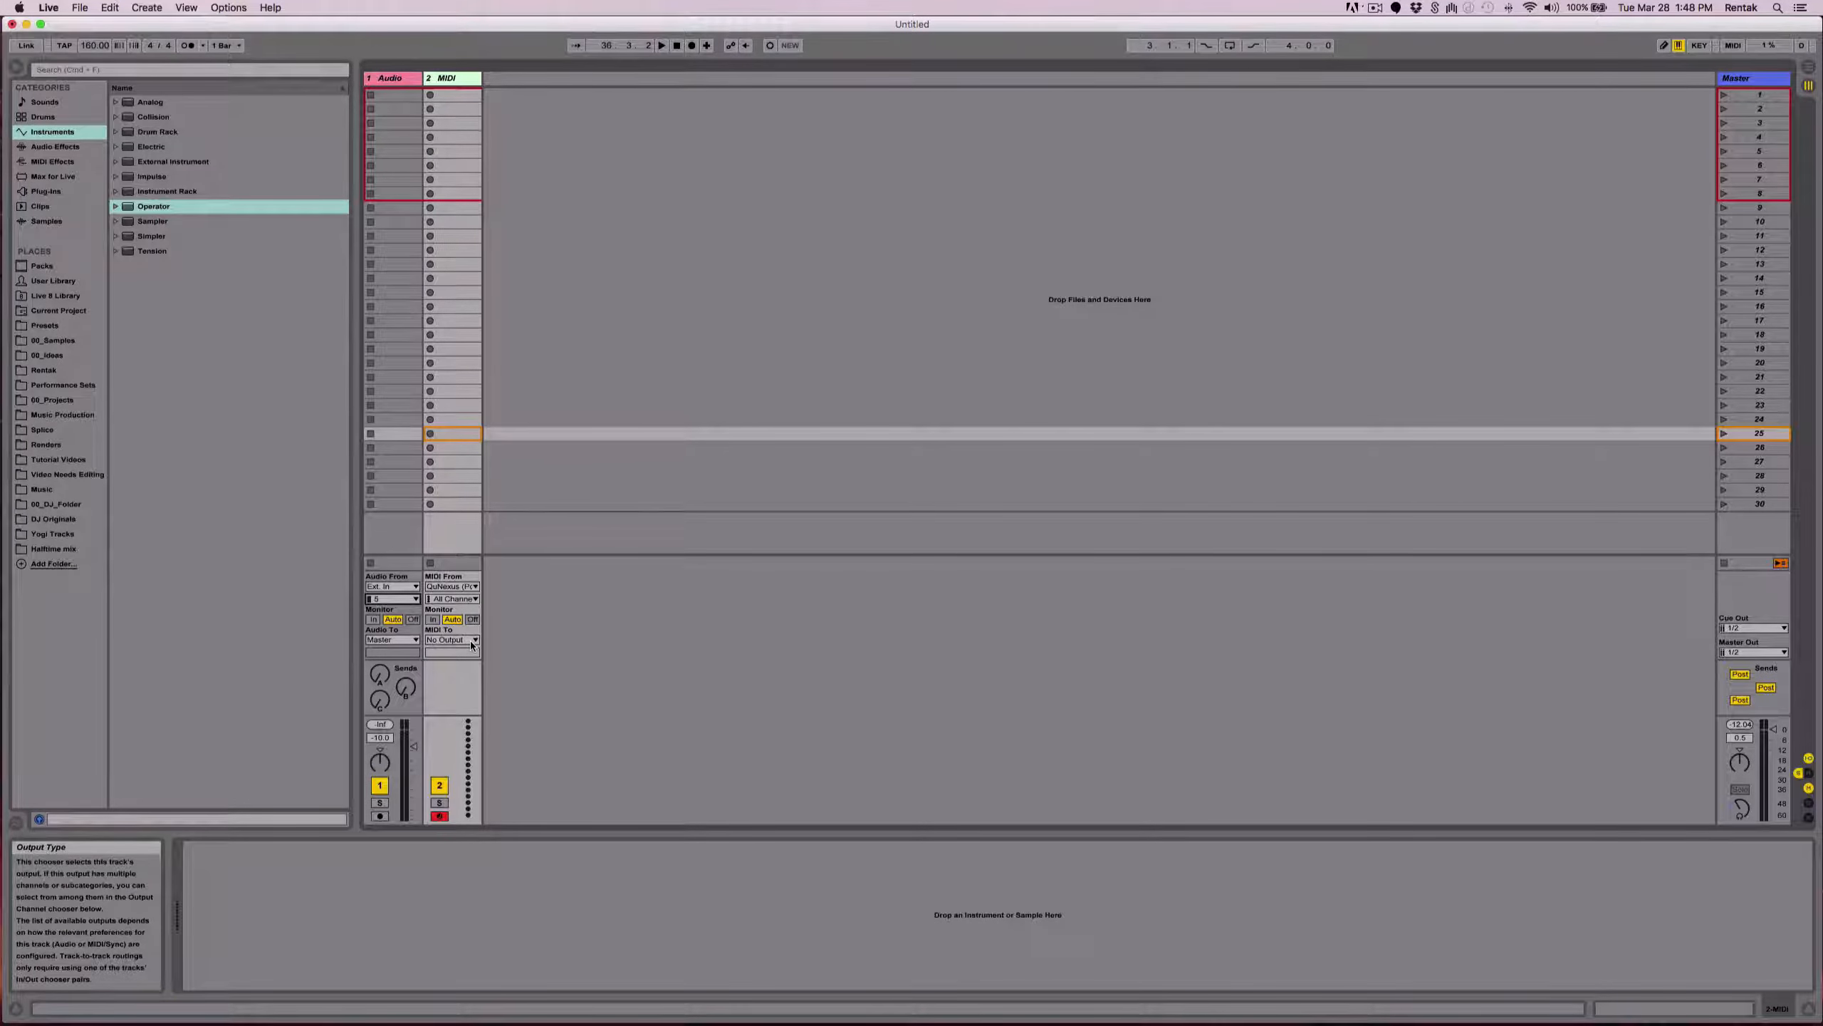
pyautogui.click(471, 640)
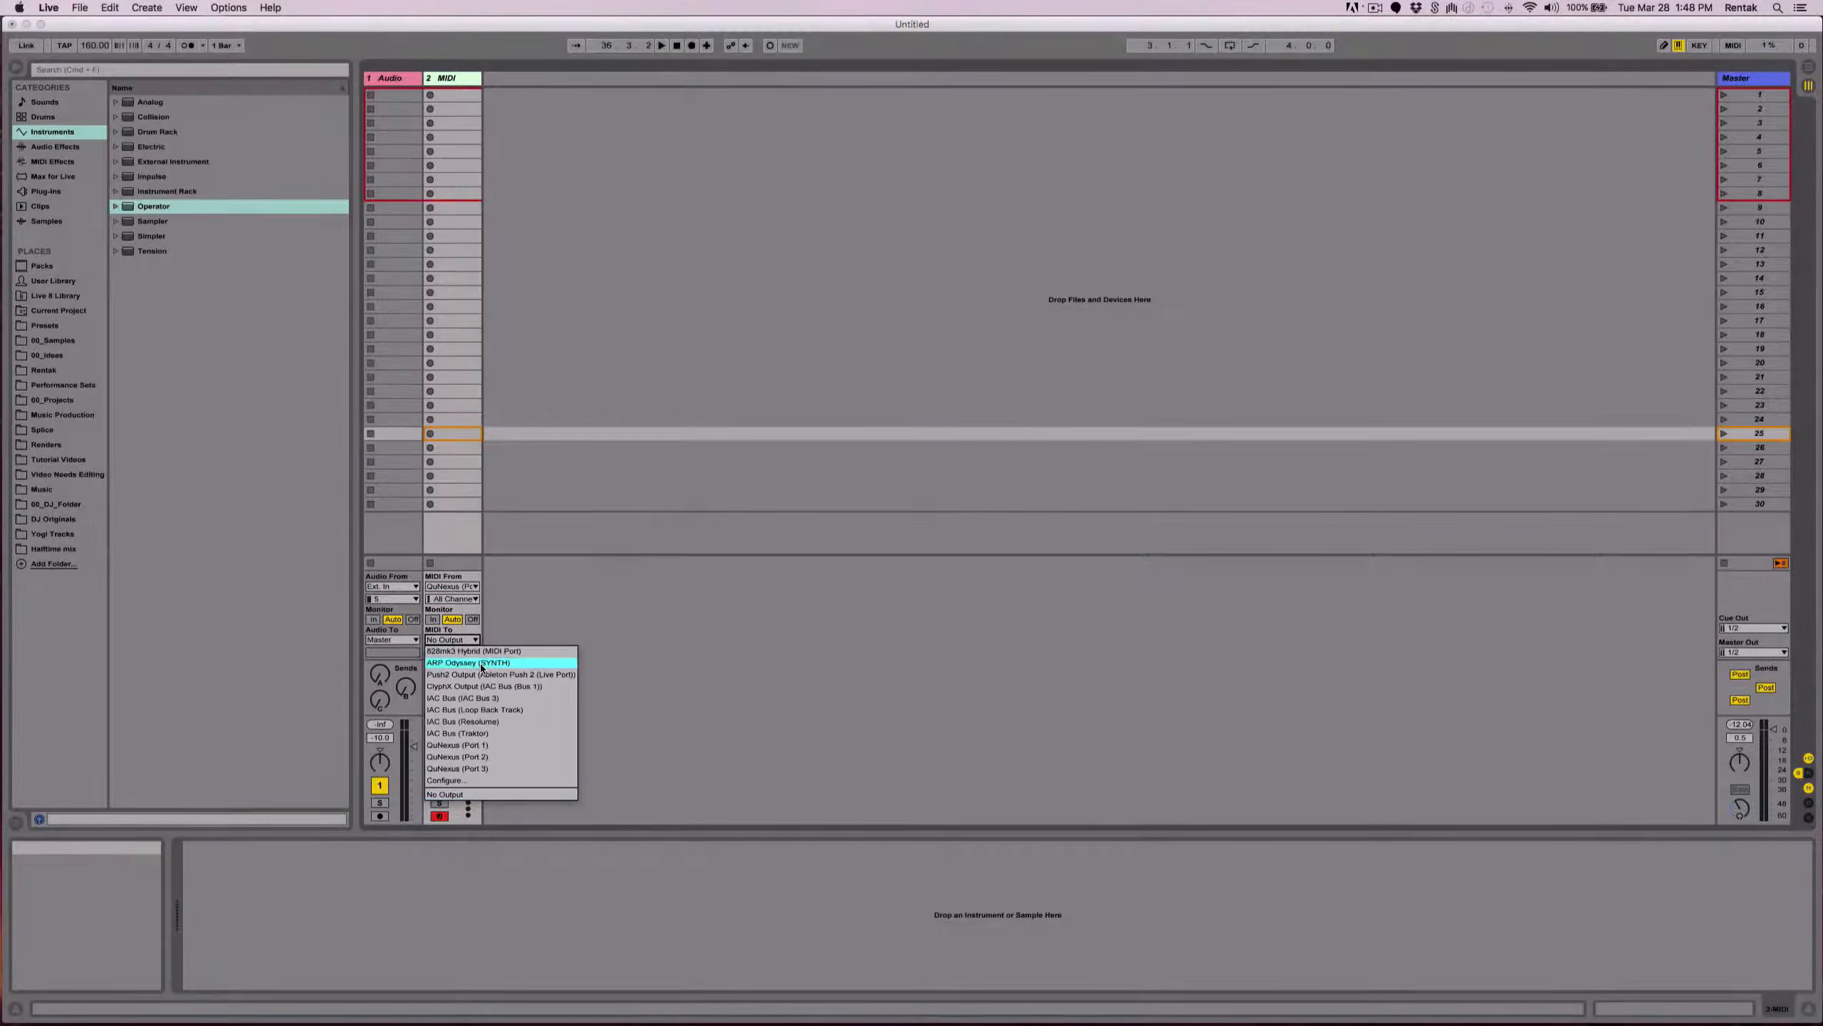
pyautogui.click(460, 660)
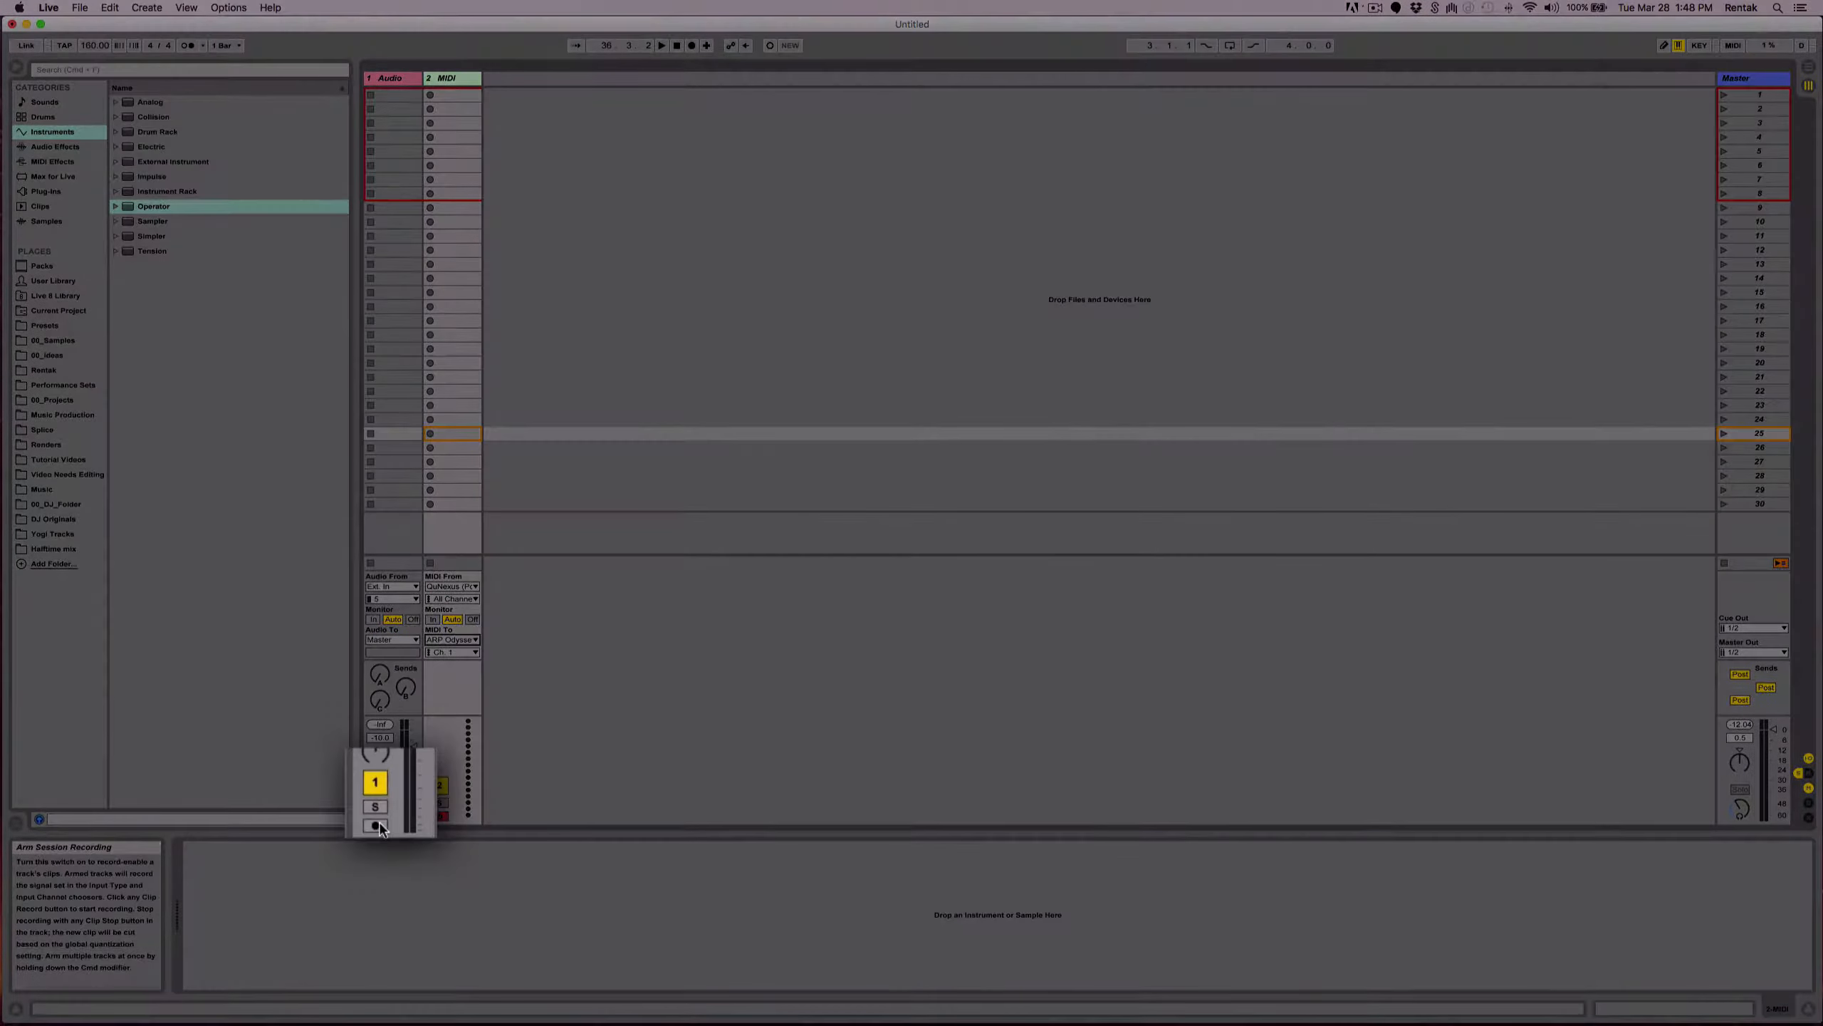
pyautogui.click(385, 817)
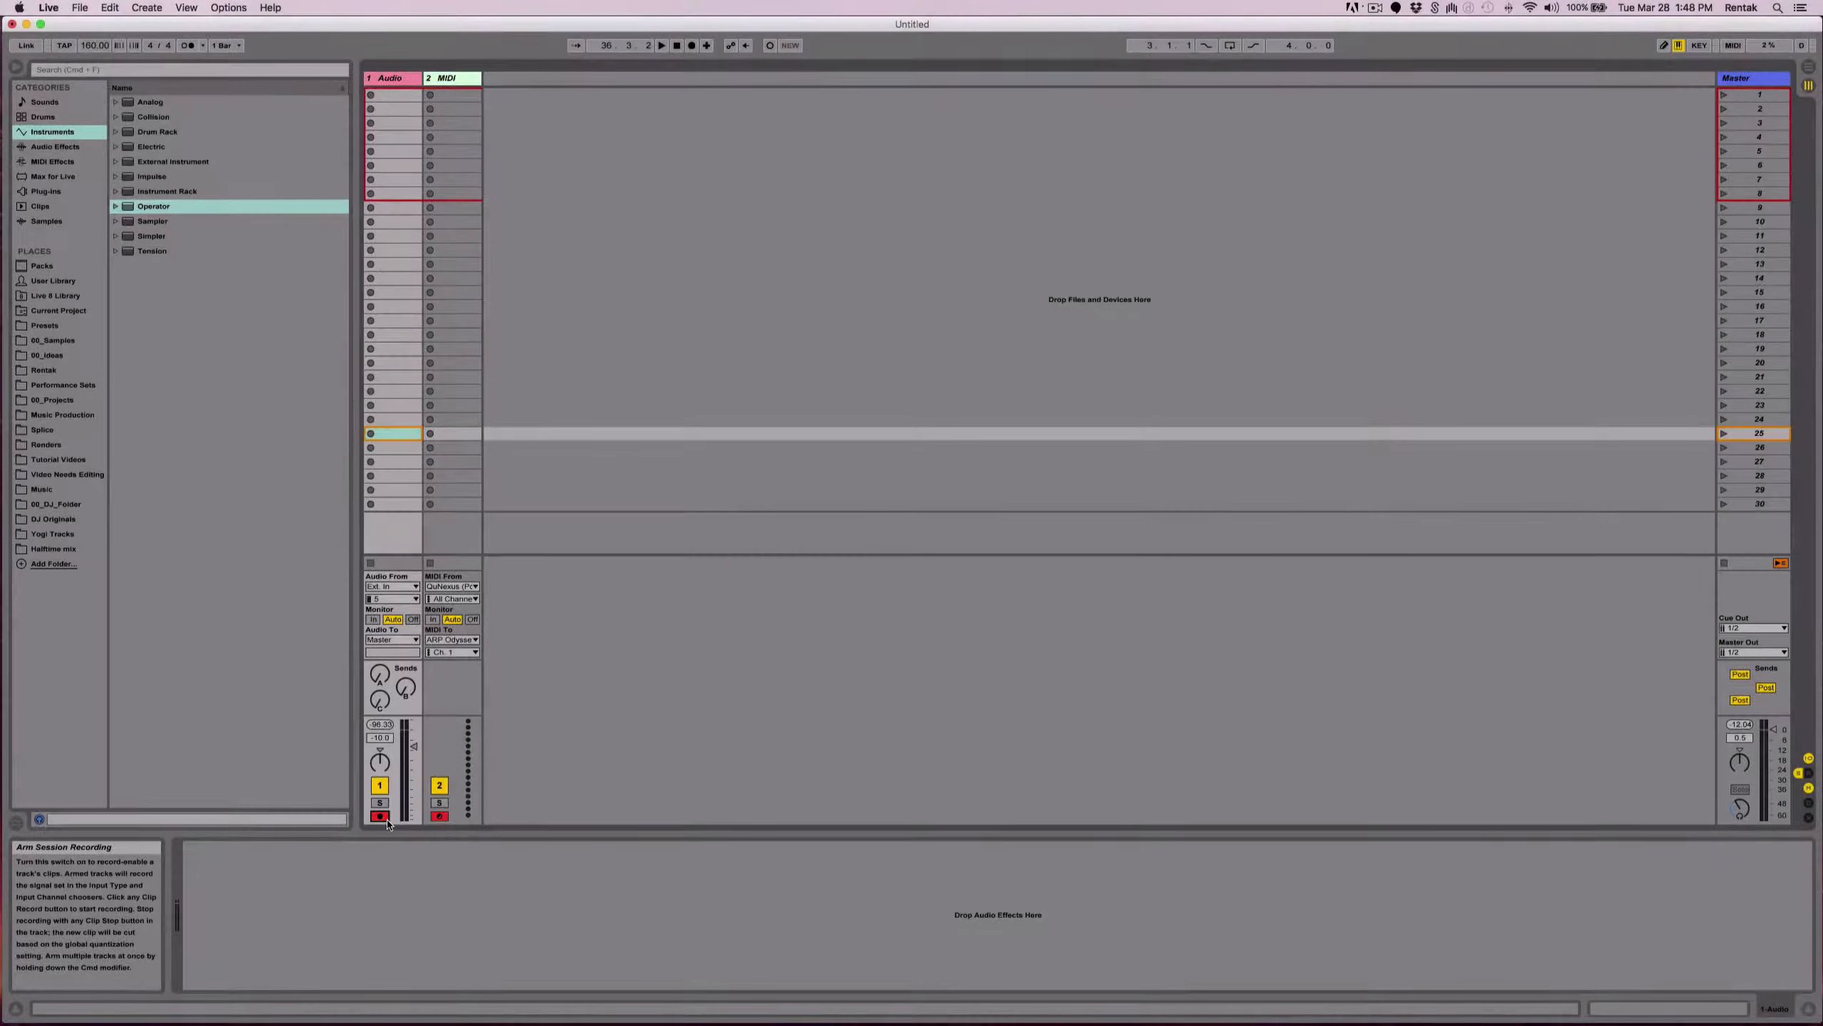
# Create MIDI clips in slots 1 and 7 of the MIDI track, with a G2 note filling the one-bar clip in slot 7.
pyautogui.doubleClick(454, 95)
pyautogui.click(450, 178)
pyautogui.doubleClick(449, 179)
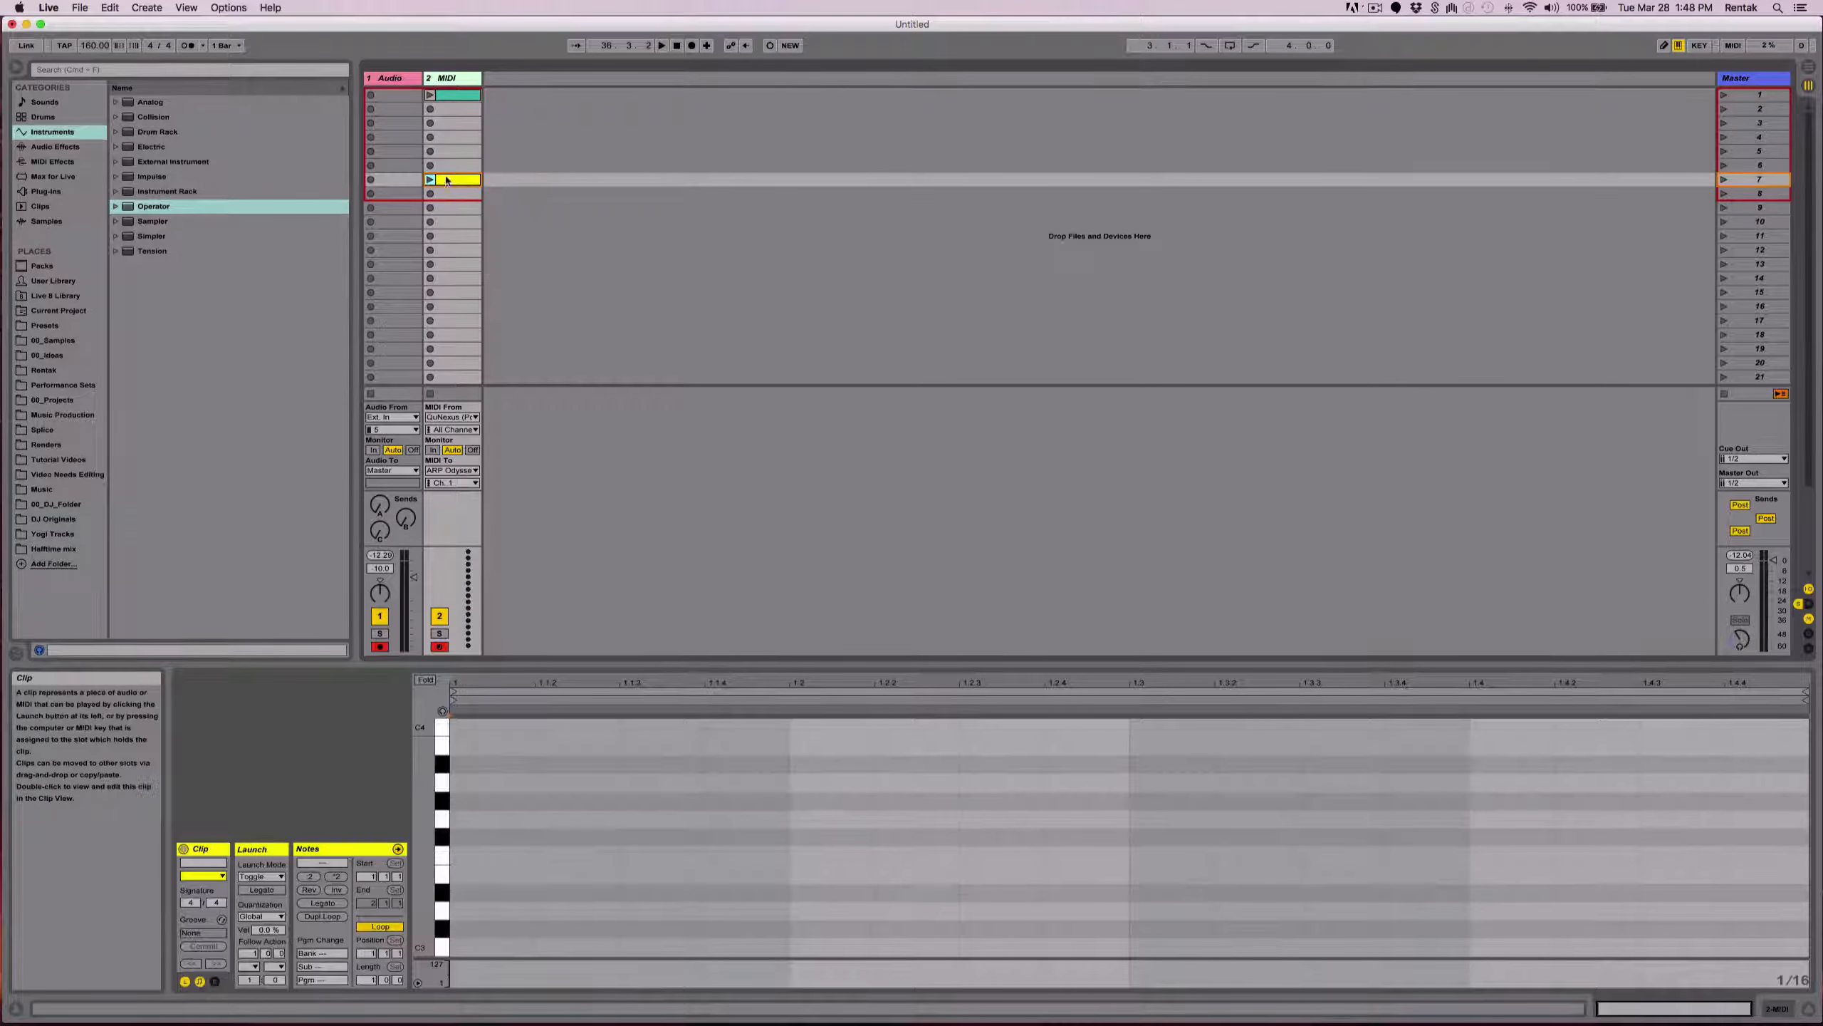
pyautogui.doubleClick(458, 910)
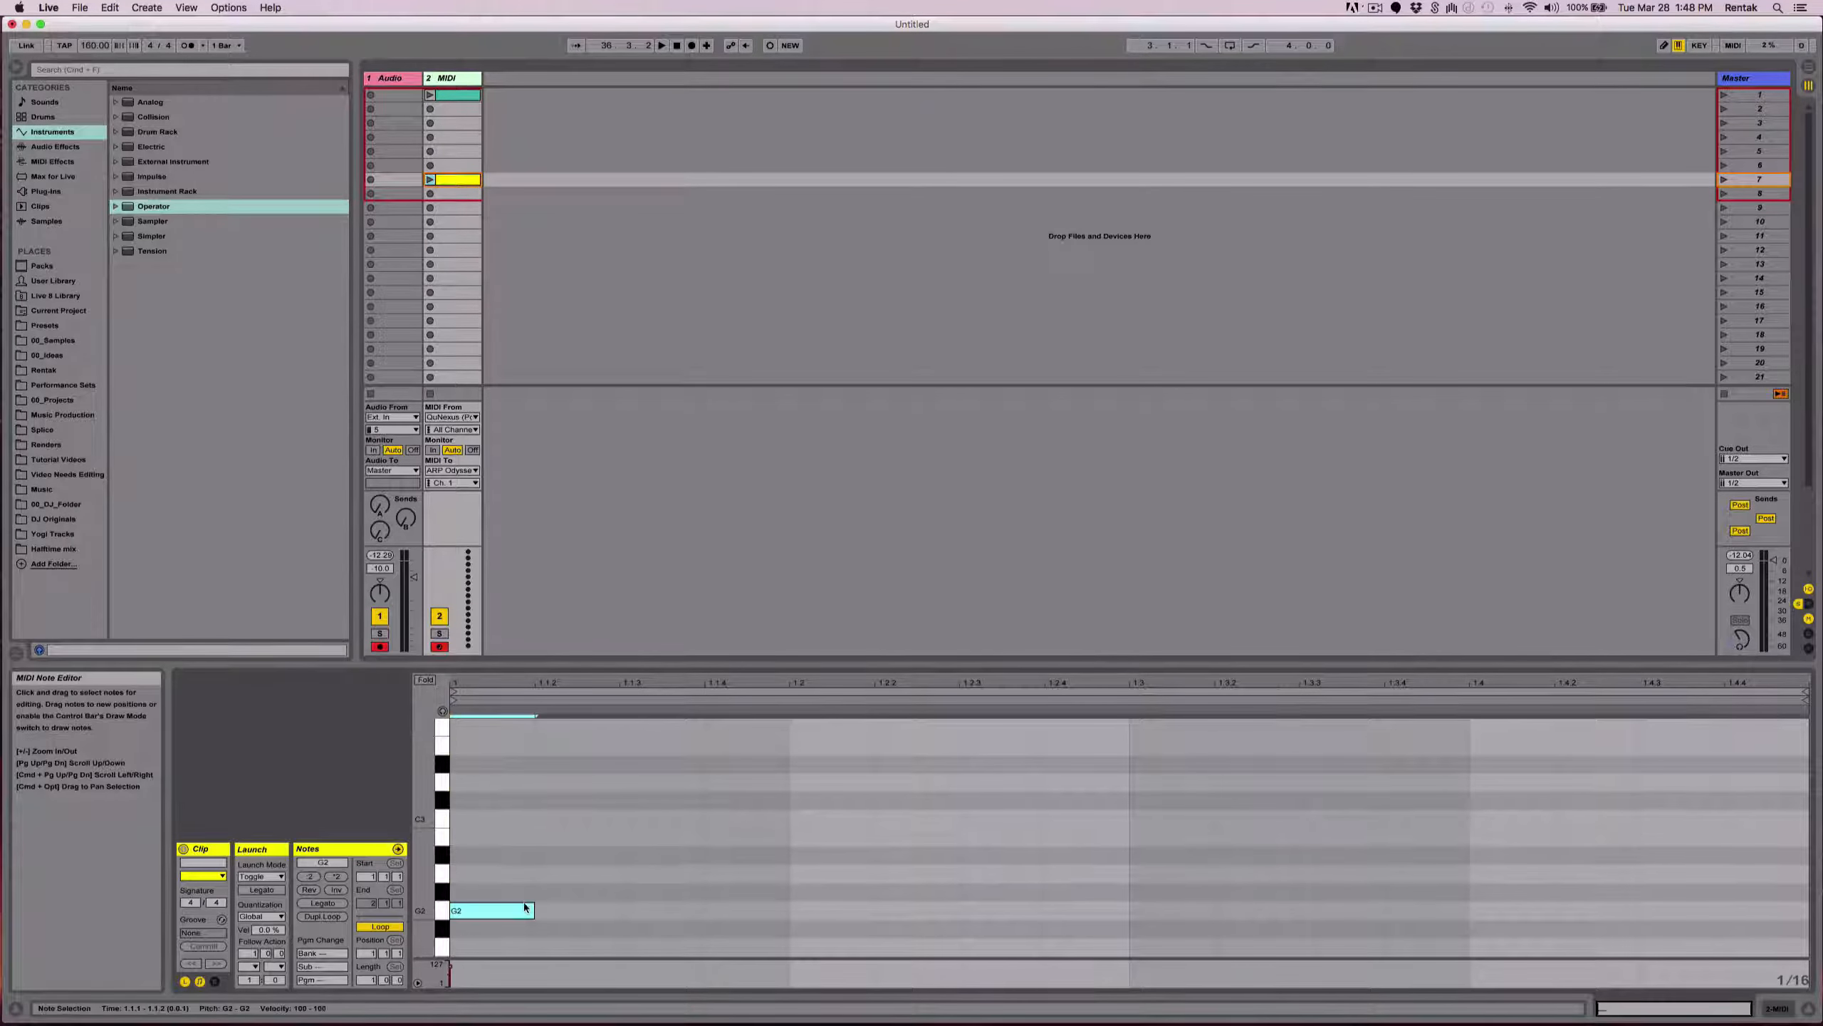
pyautogui.moveTo(534, 911); pyautogui.dragTo(1593, 924)
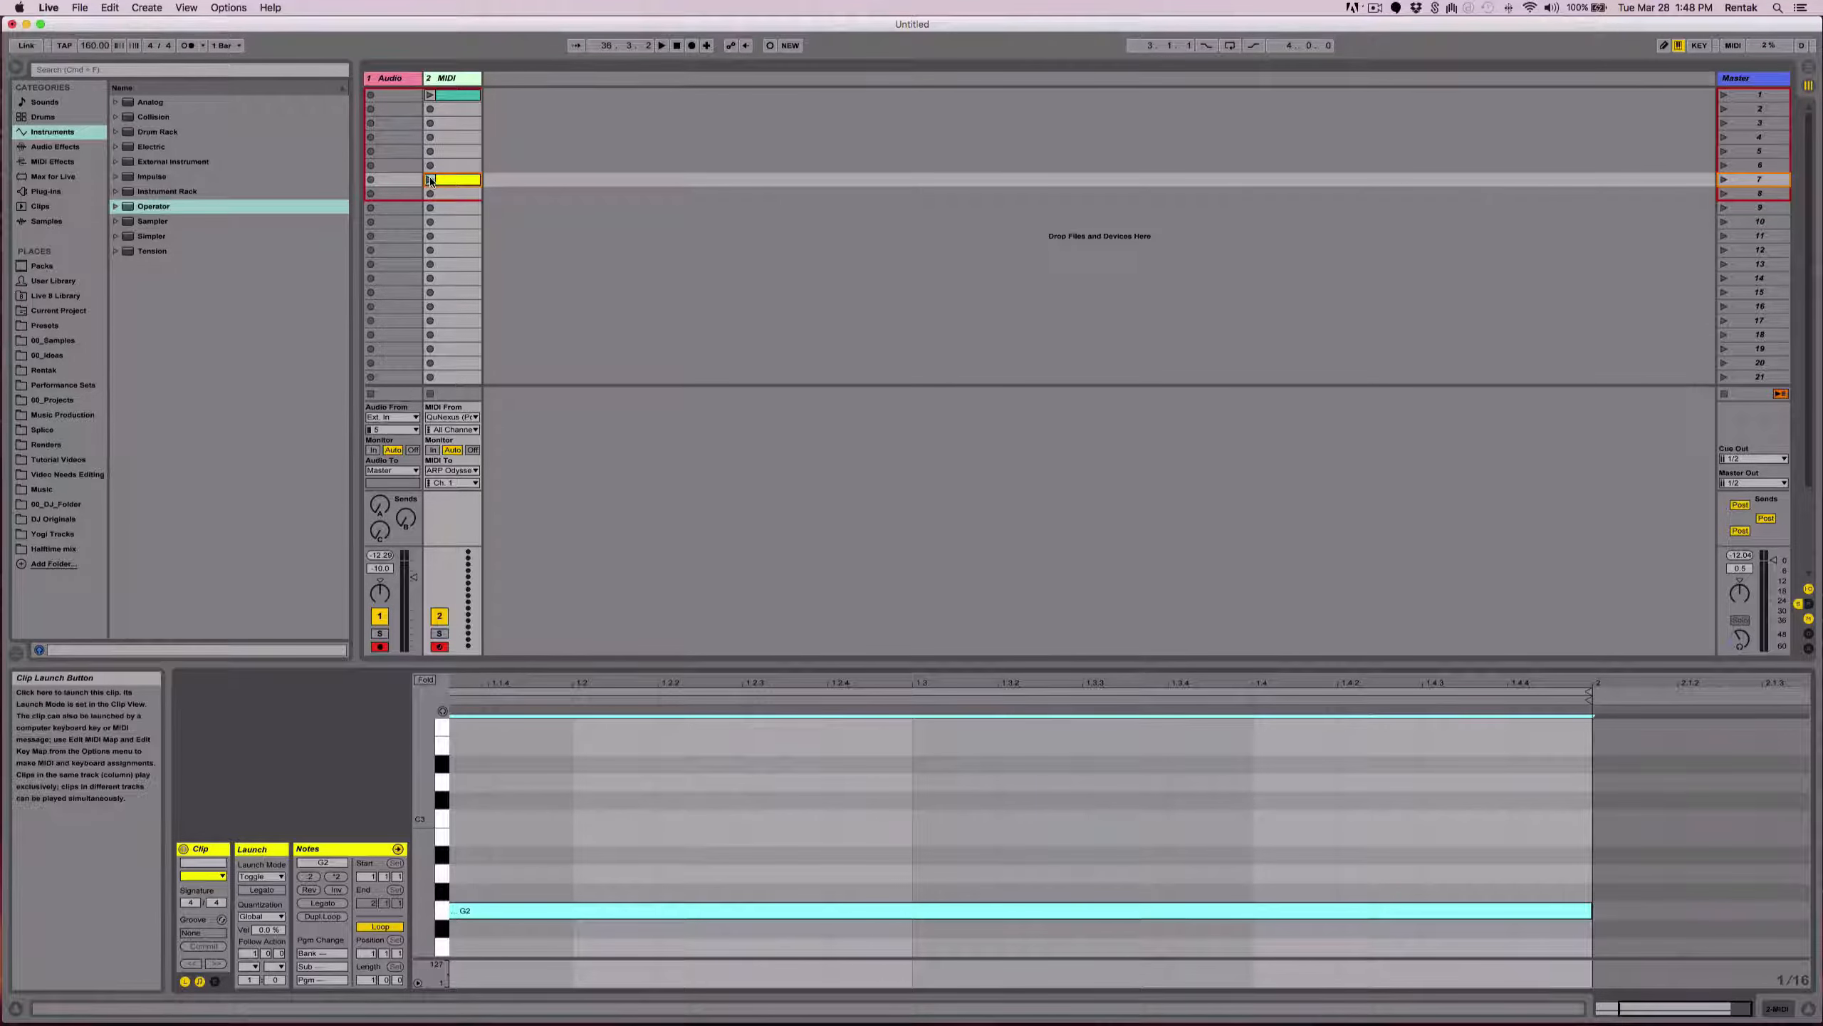
# Play the slot 7 clip while raising the Audio track's volume to -4.7 dB, and stop playback.
pyautogui.click(430, 179)
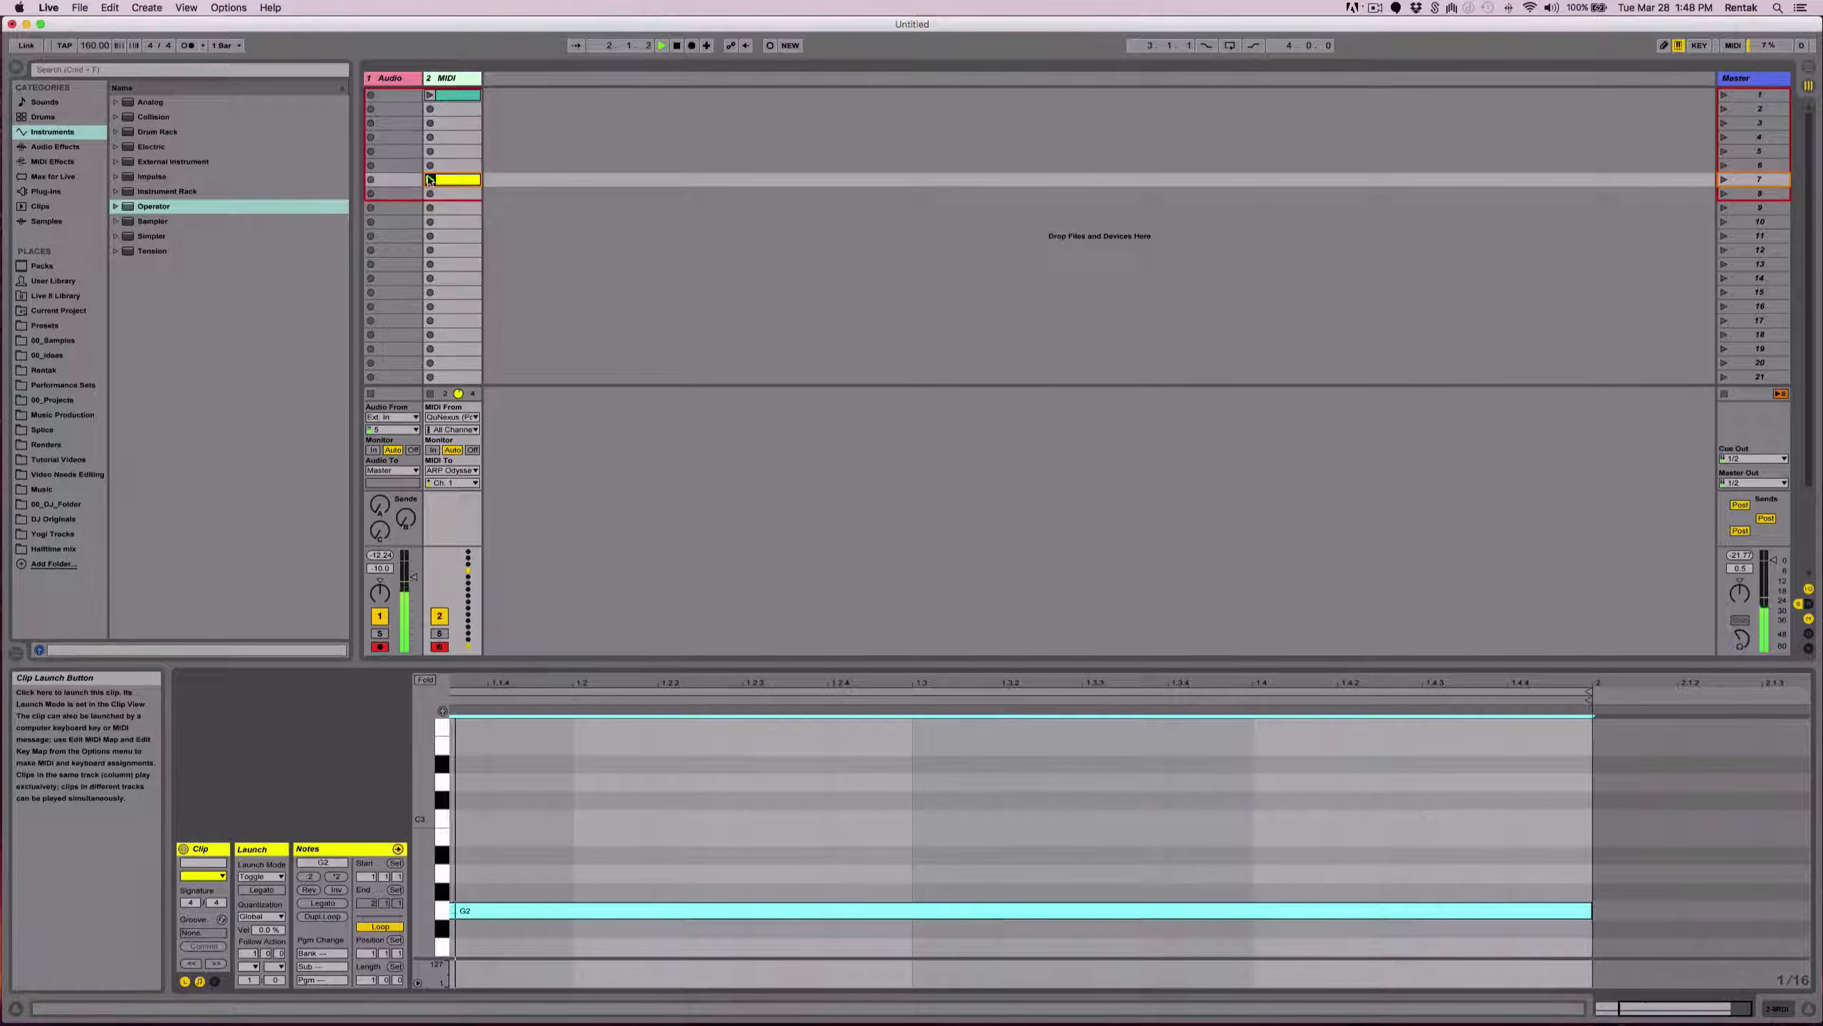
pyautogui.moveTo(415, 577); pyautogui.dragTo(415, 568)
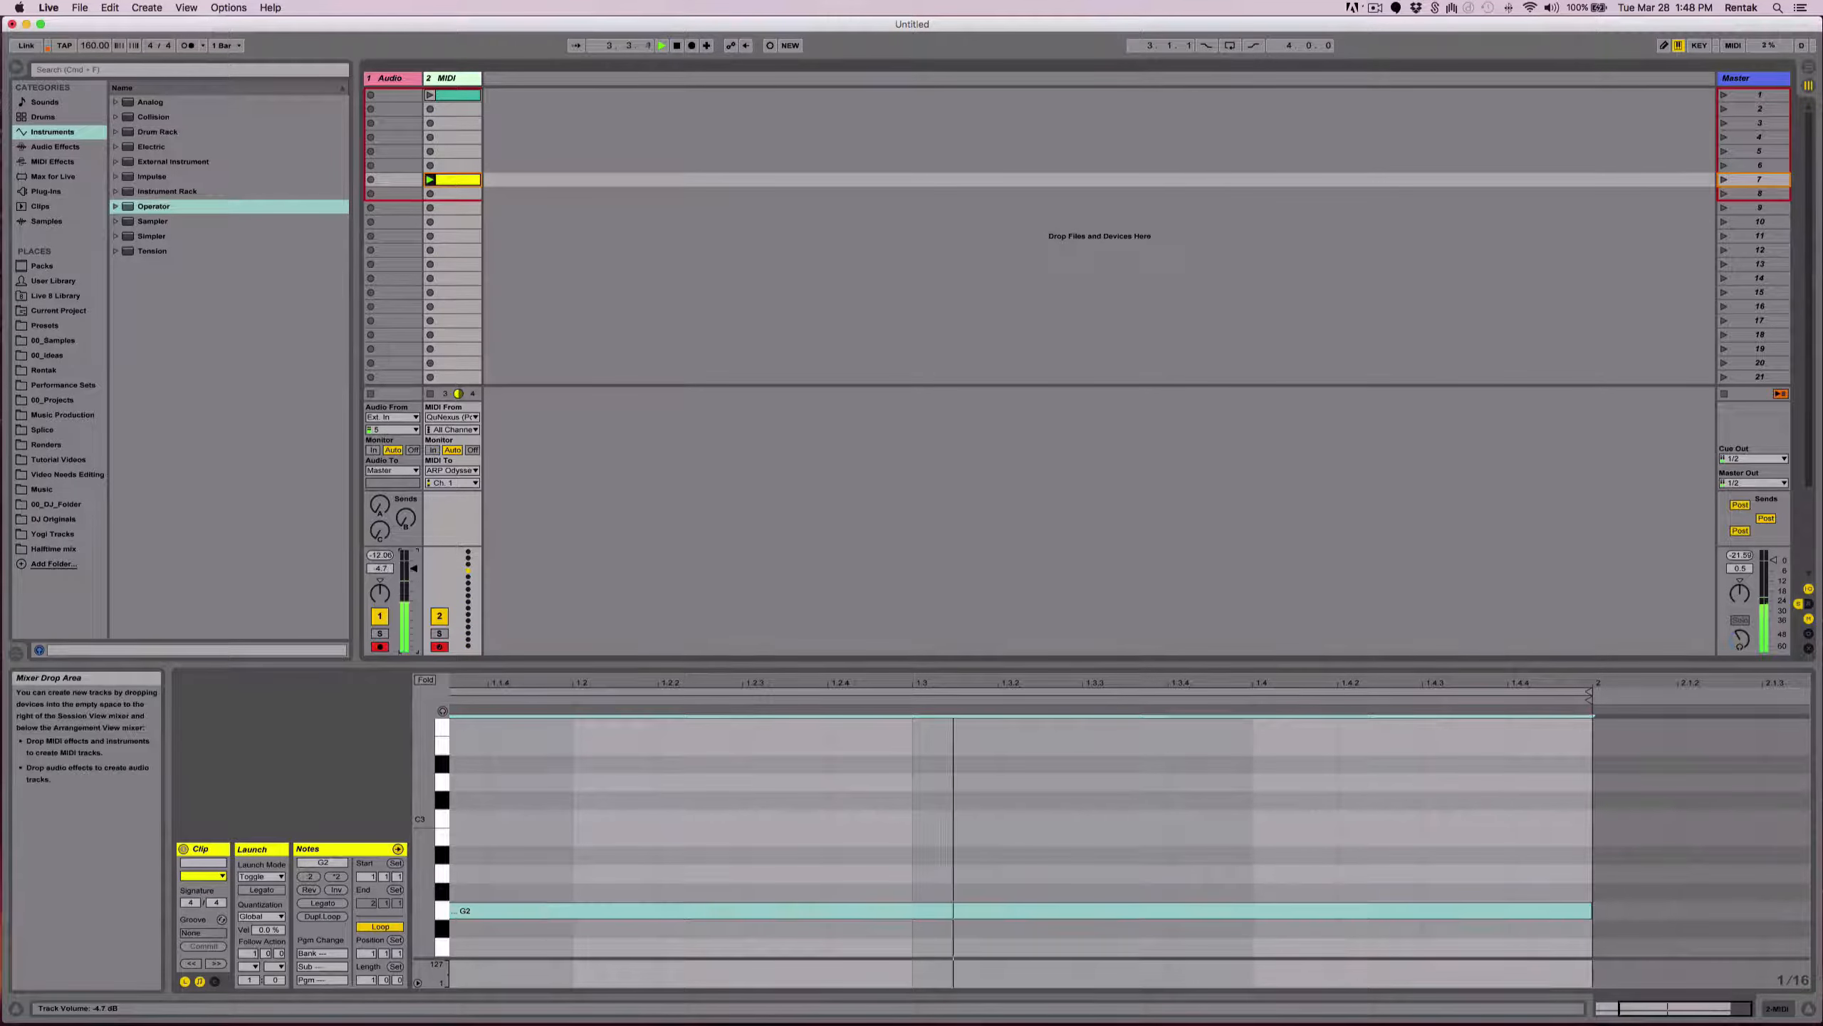
pyautogui.press('space')
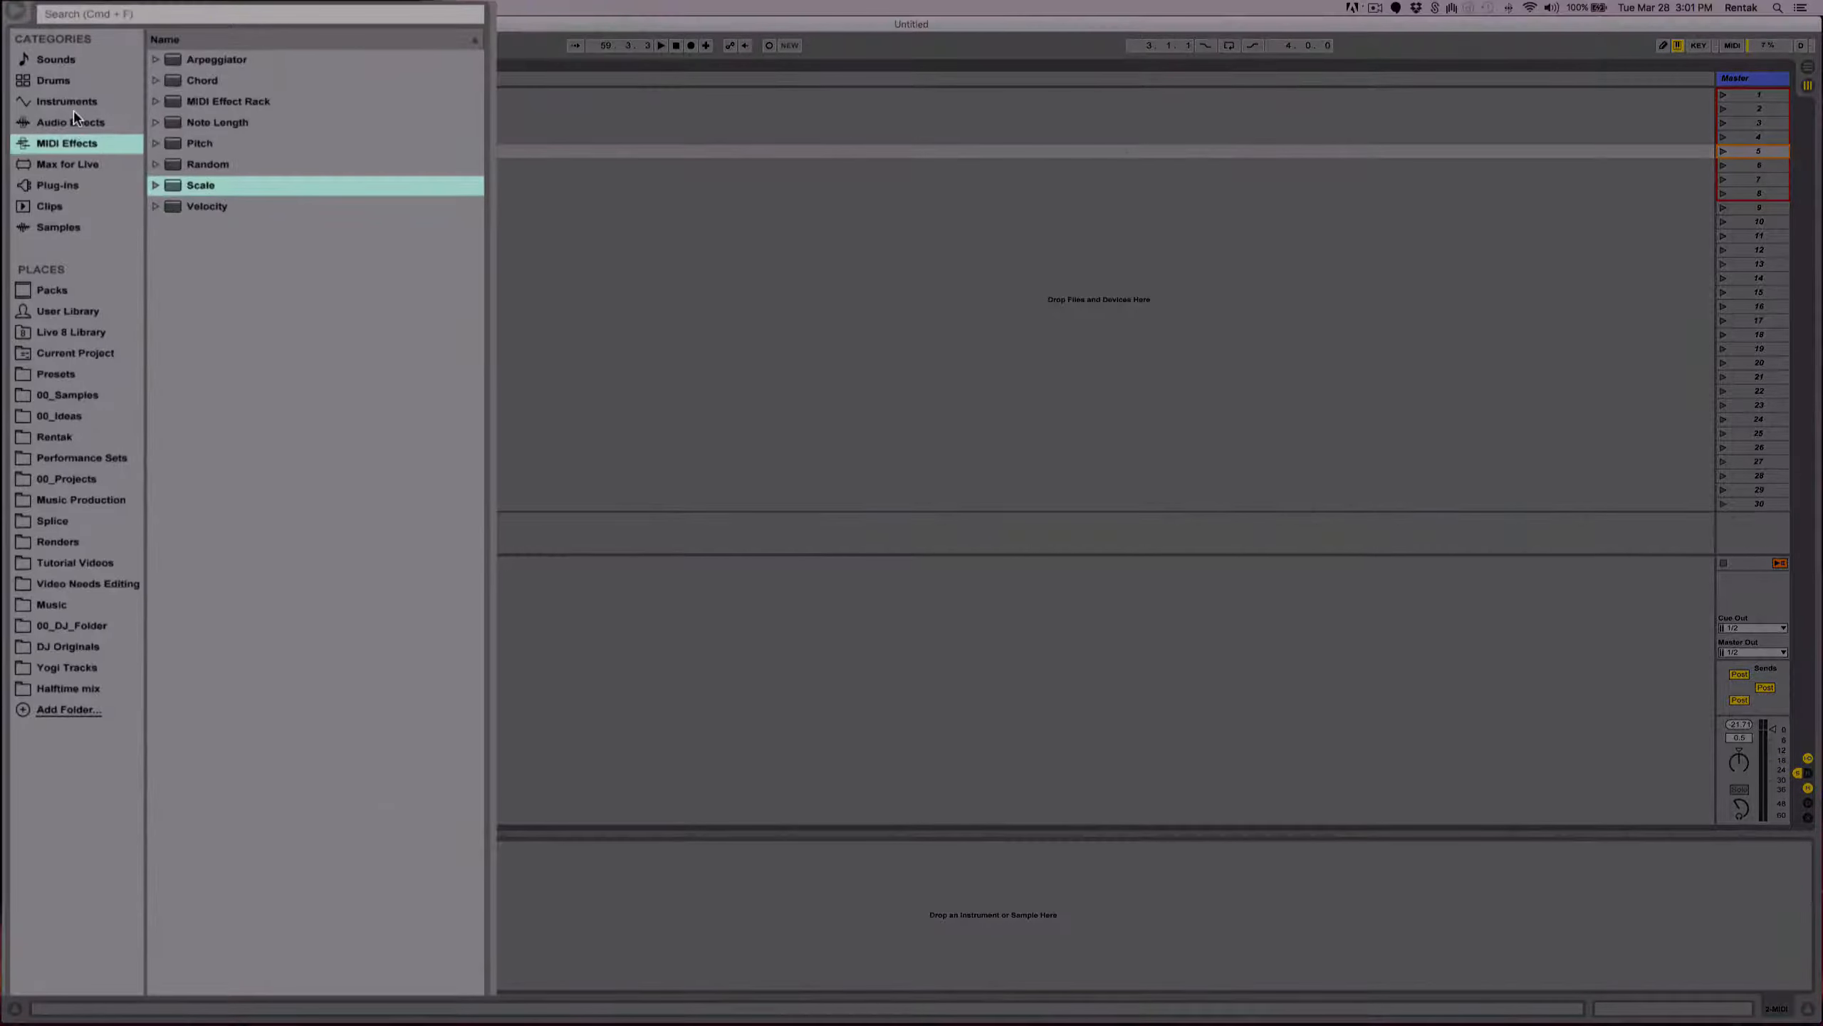
# Load the External Instrument device from the Instruments category onto track 2.
pyautogui.click(74, 108)
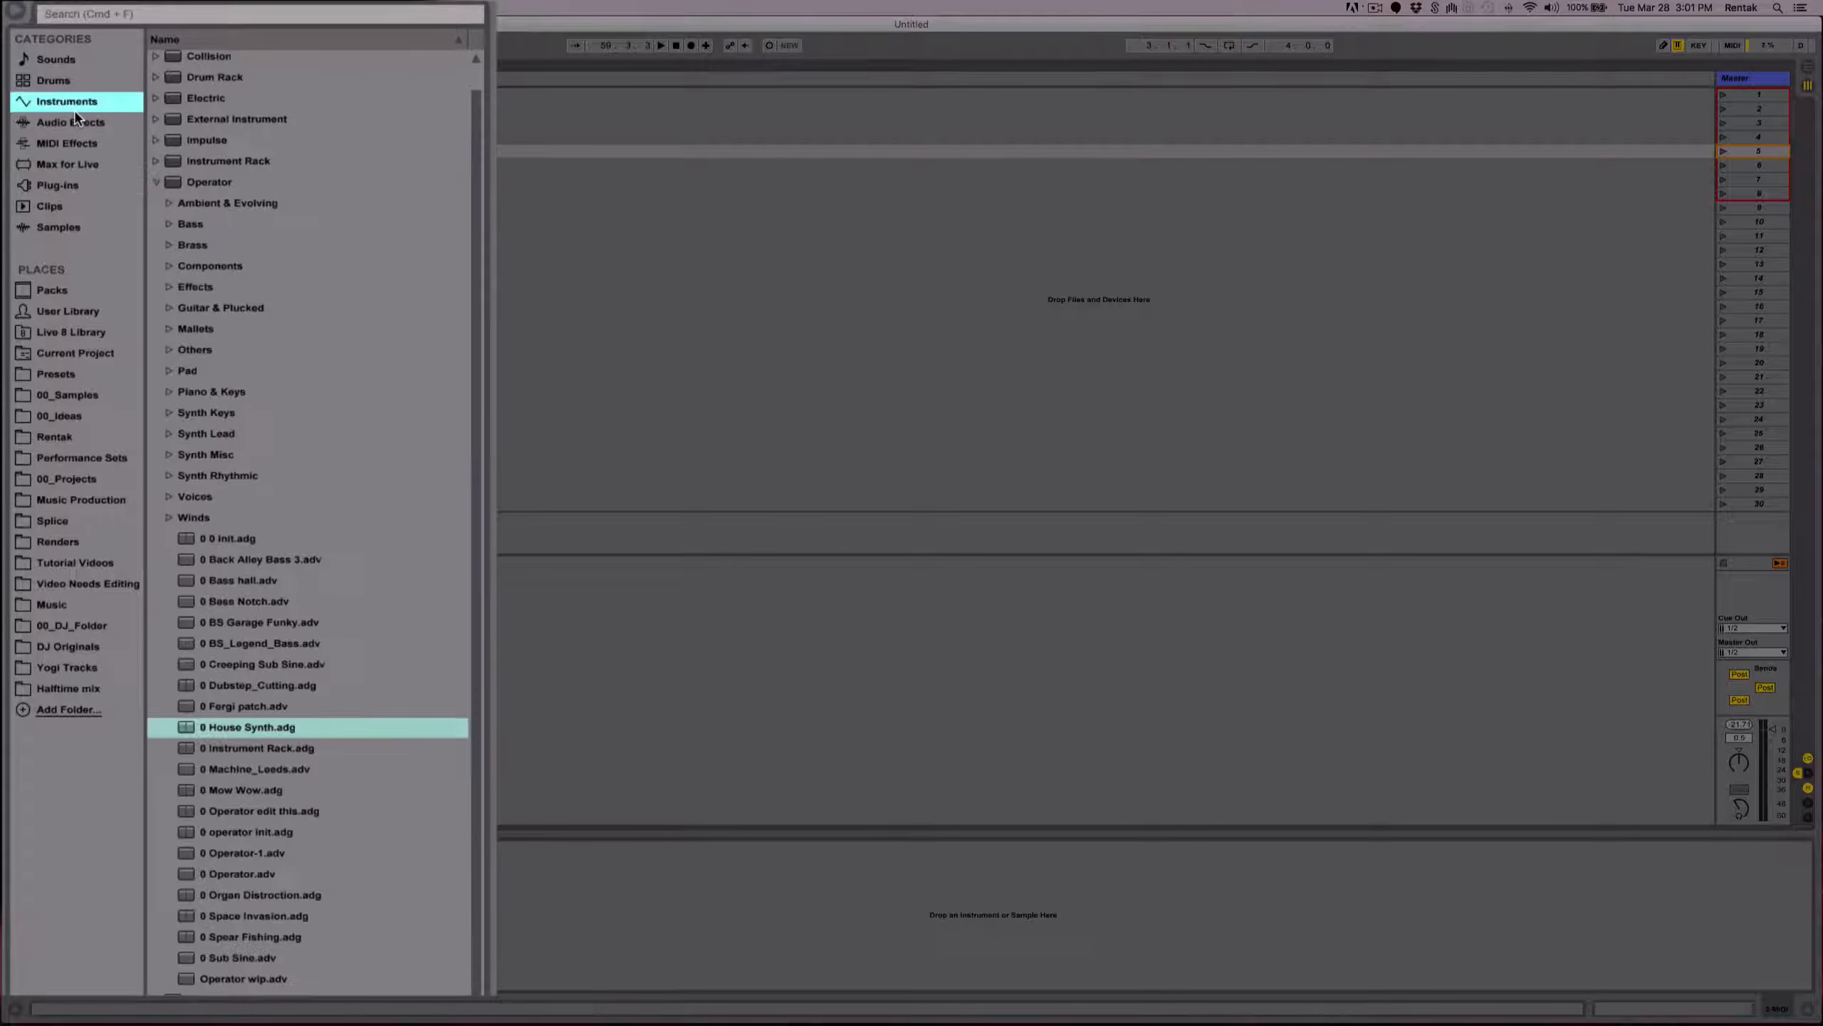
pyautogui.click(159, 182)
pyautogui.click(244, 145)
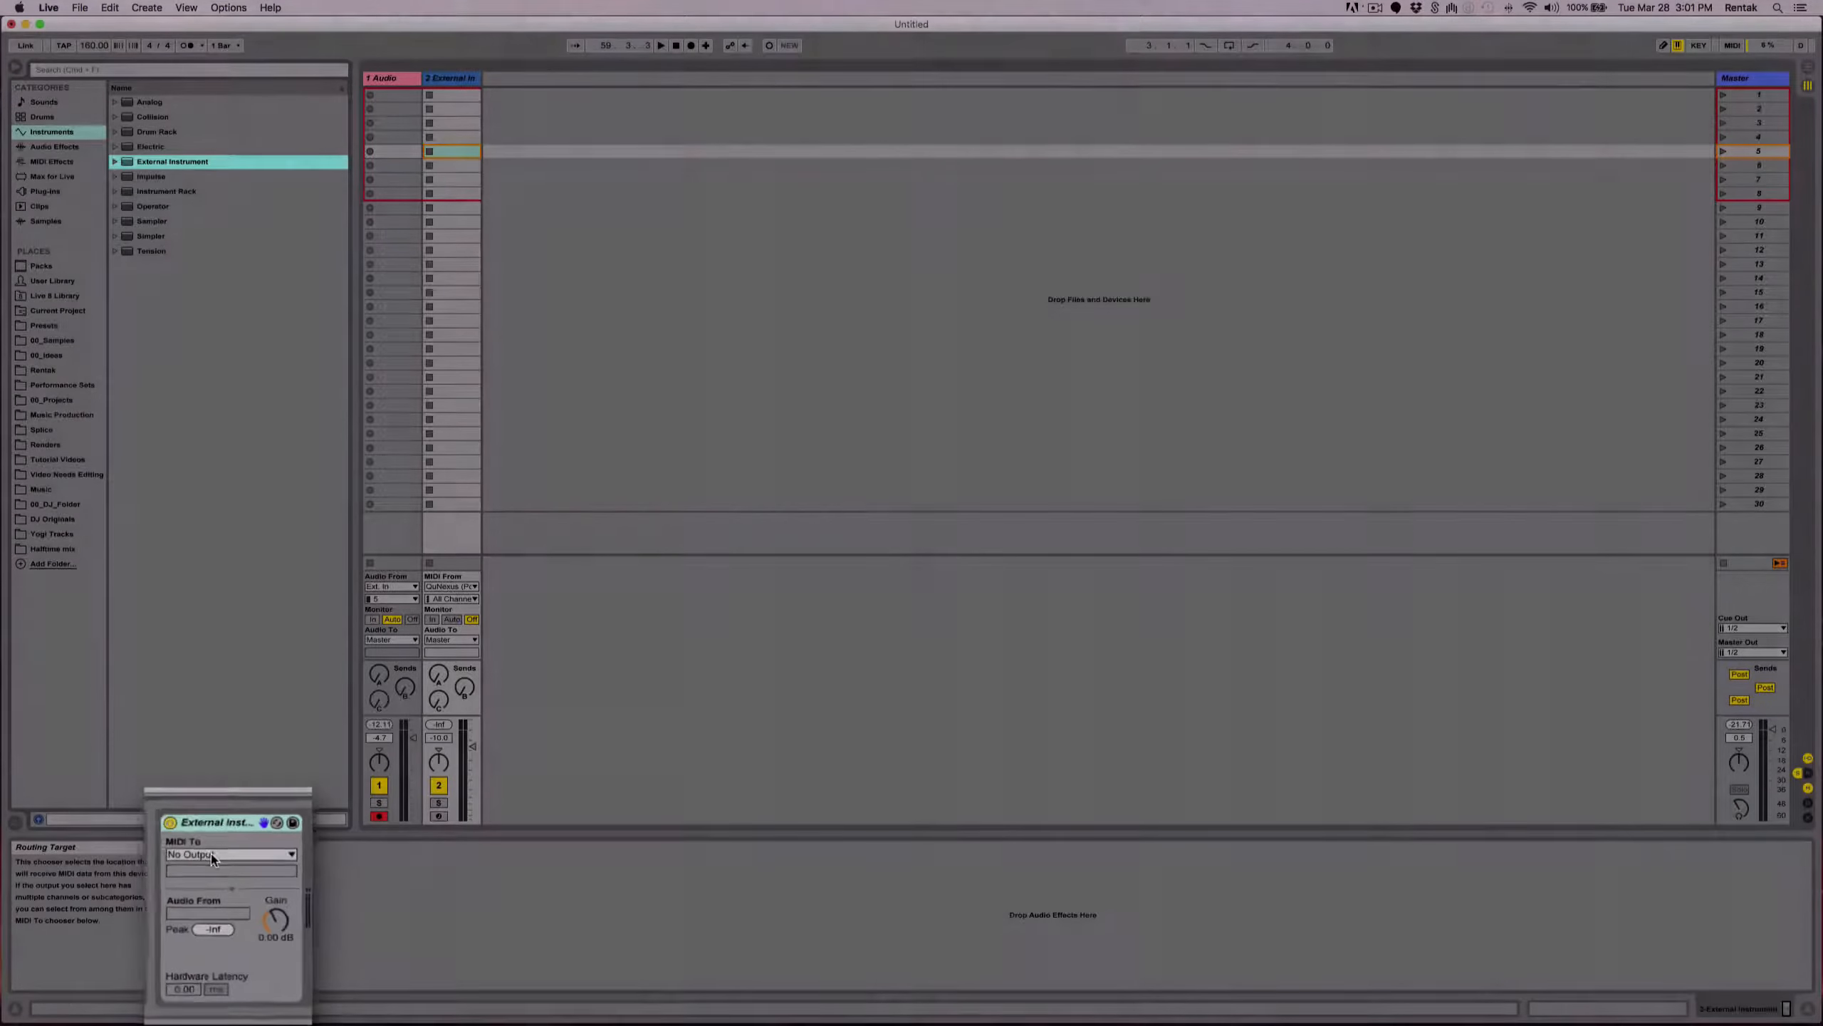
# Route the External Instrument's MIDI to ARP Odyssey (SYNTH) and take its audio from input 5.
pyautogui.click(206, 838)
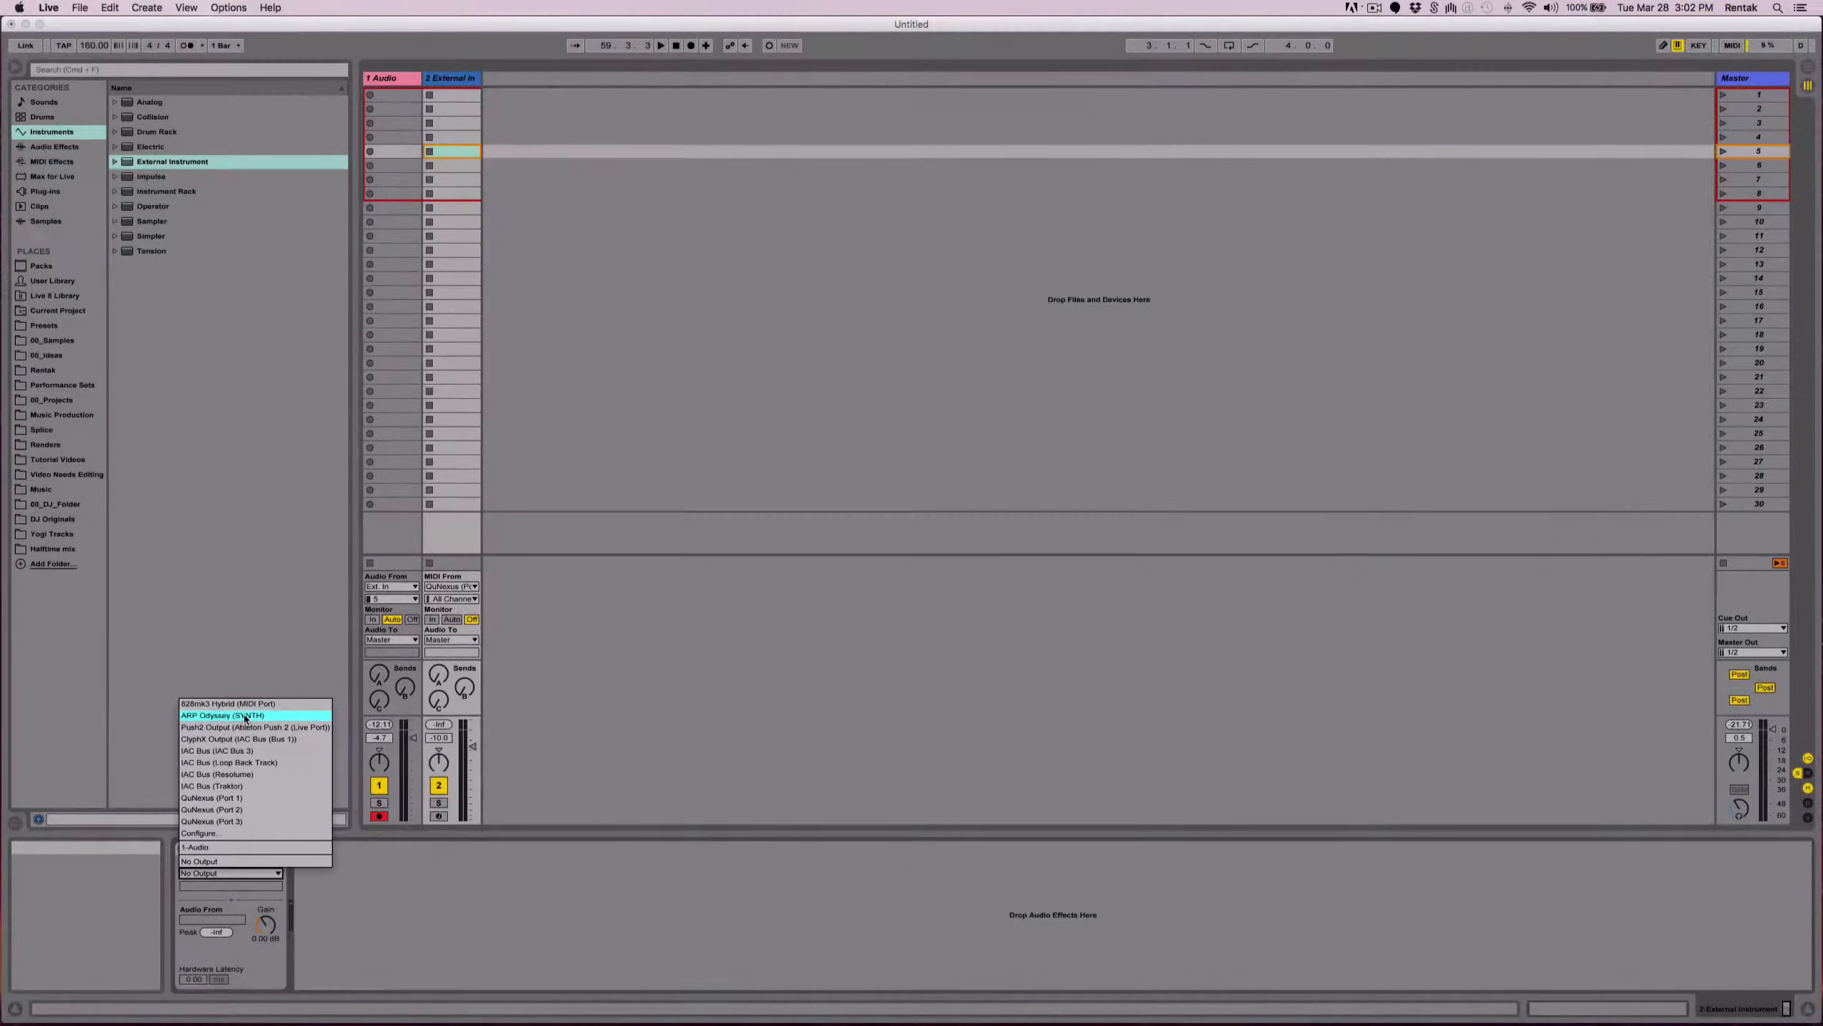
pyautogui.click(241, 718)
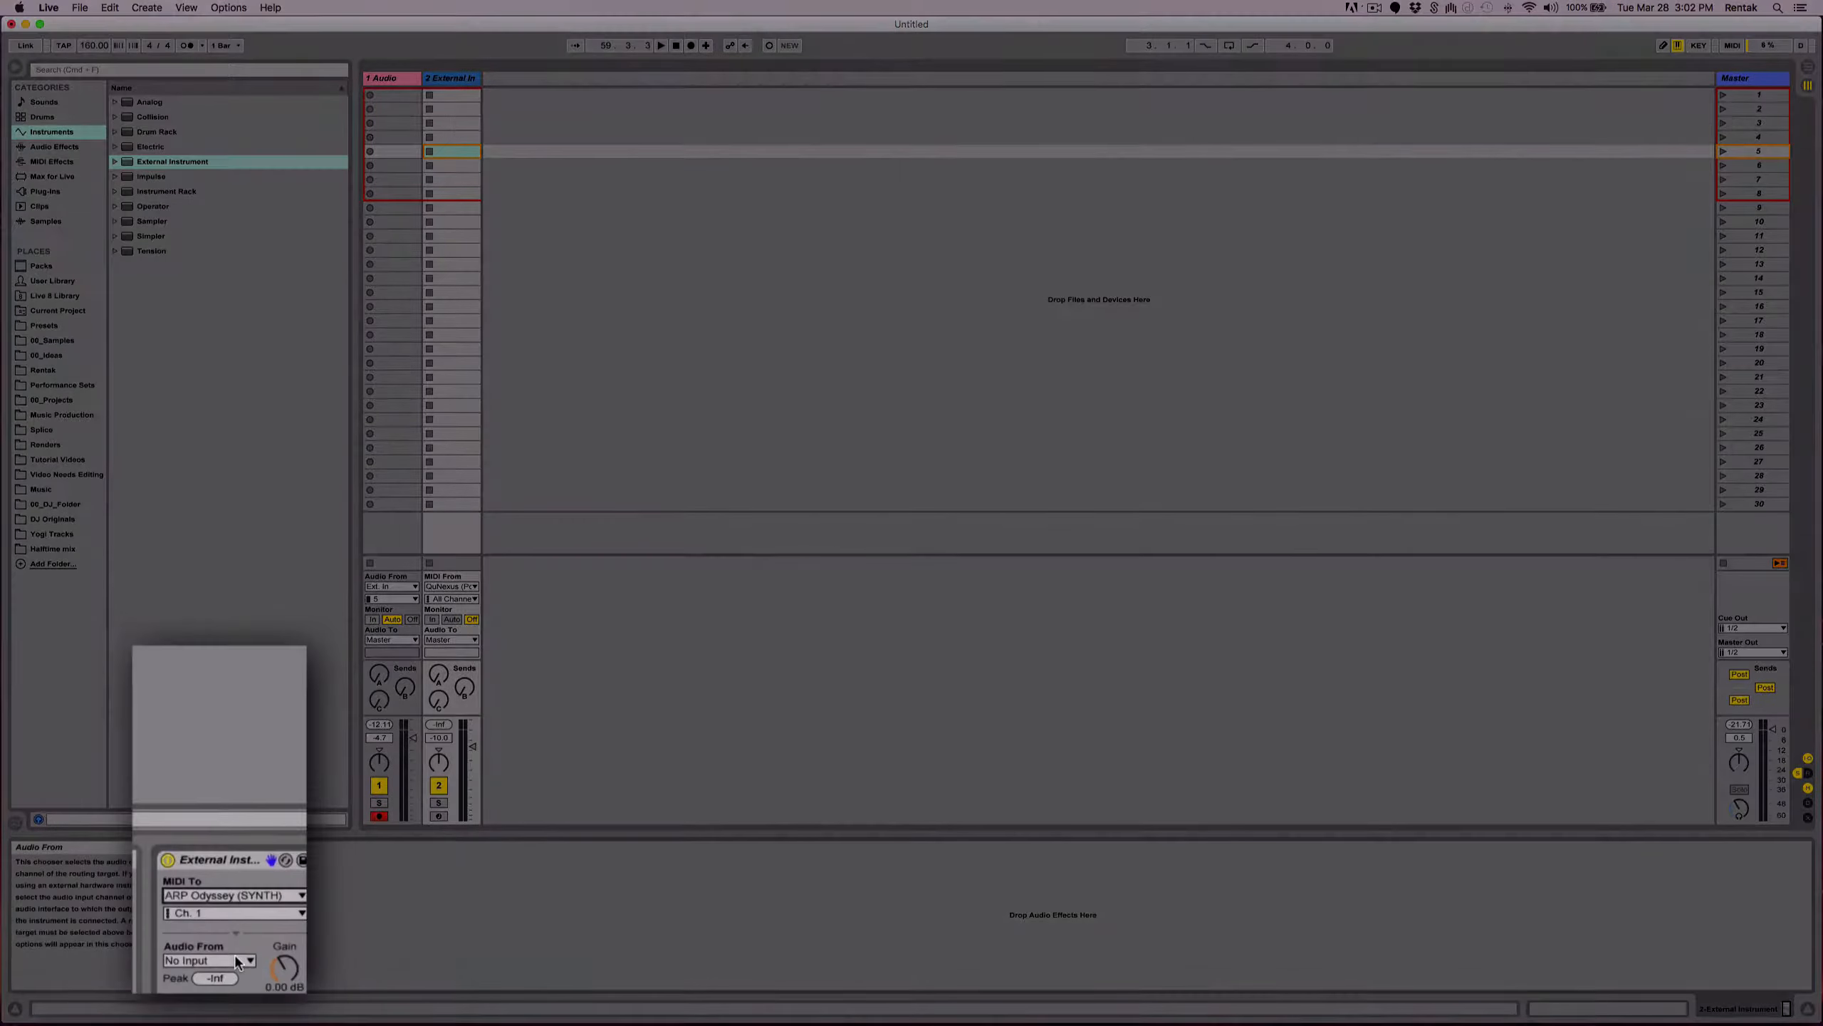
pyautogui.click(233, 920)
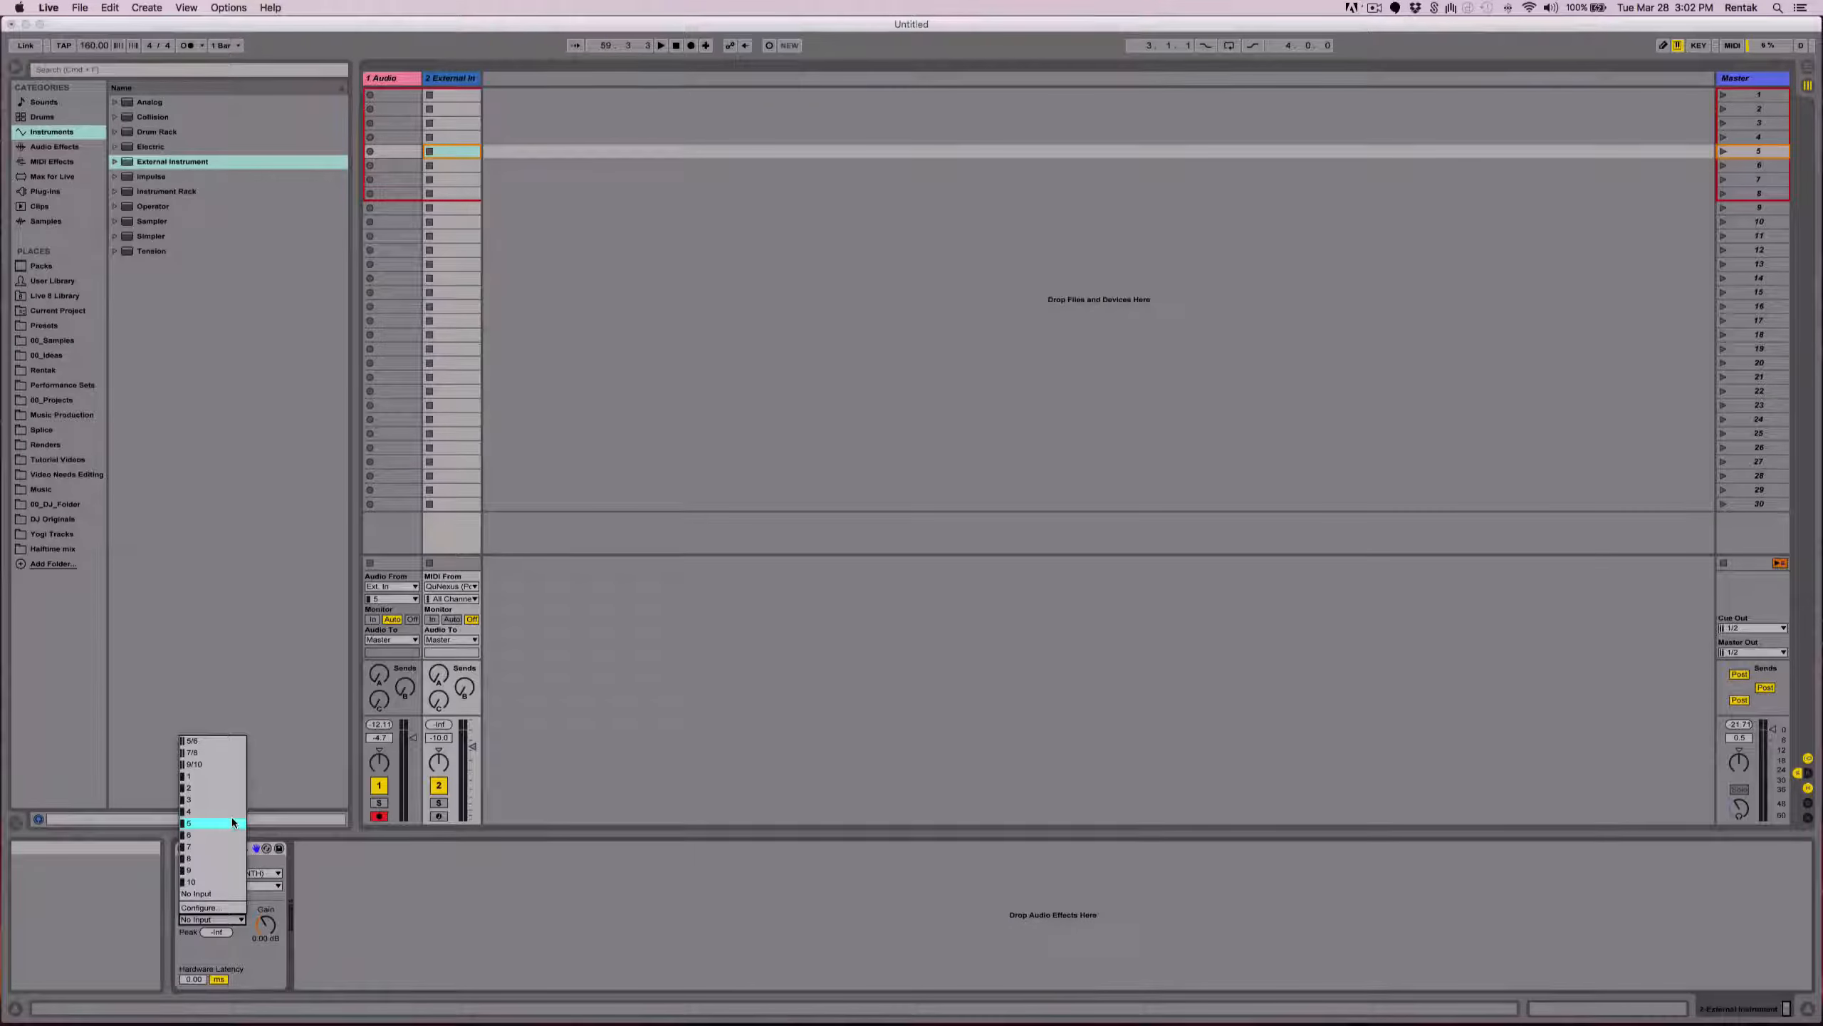
pyautogui.click(231, 818)
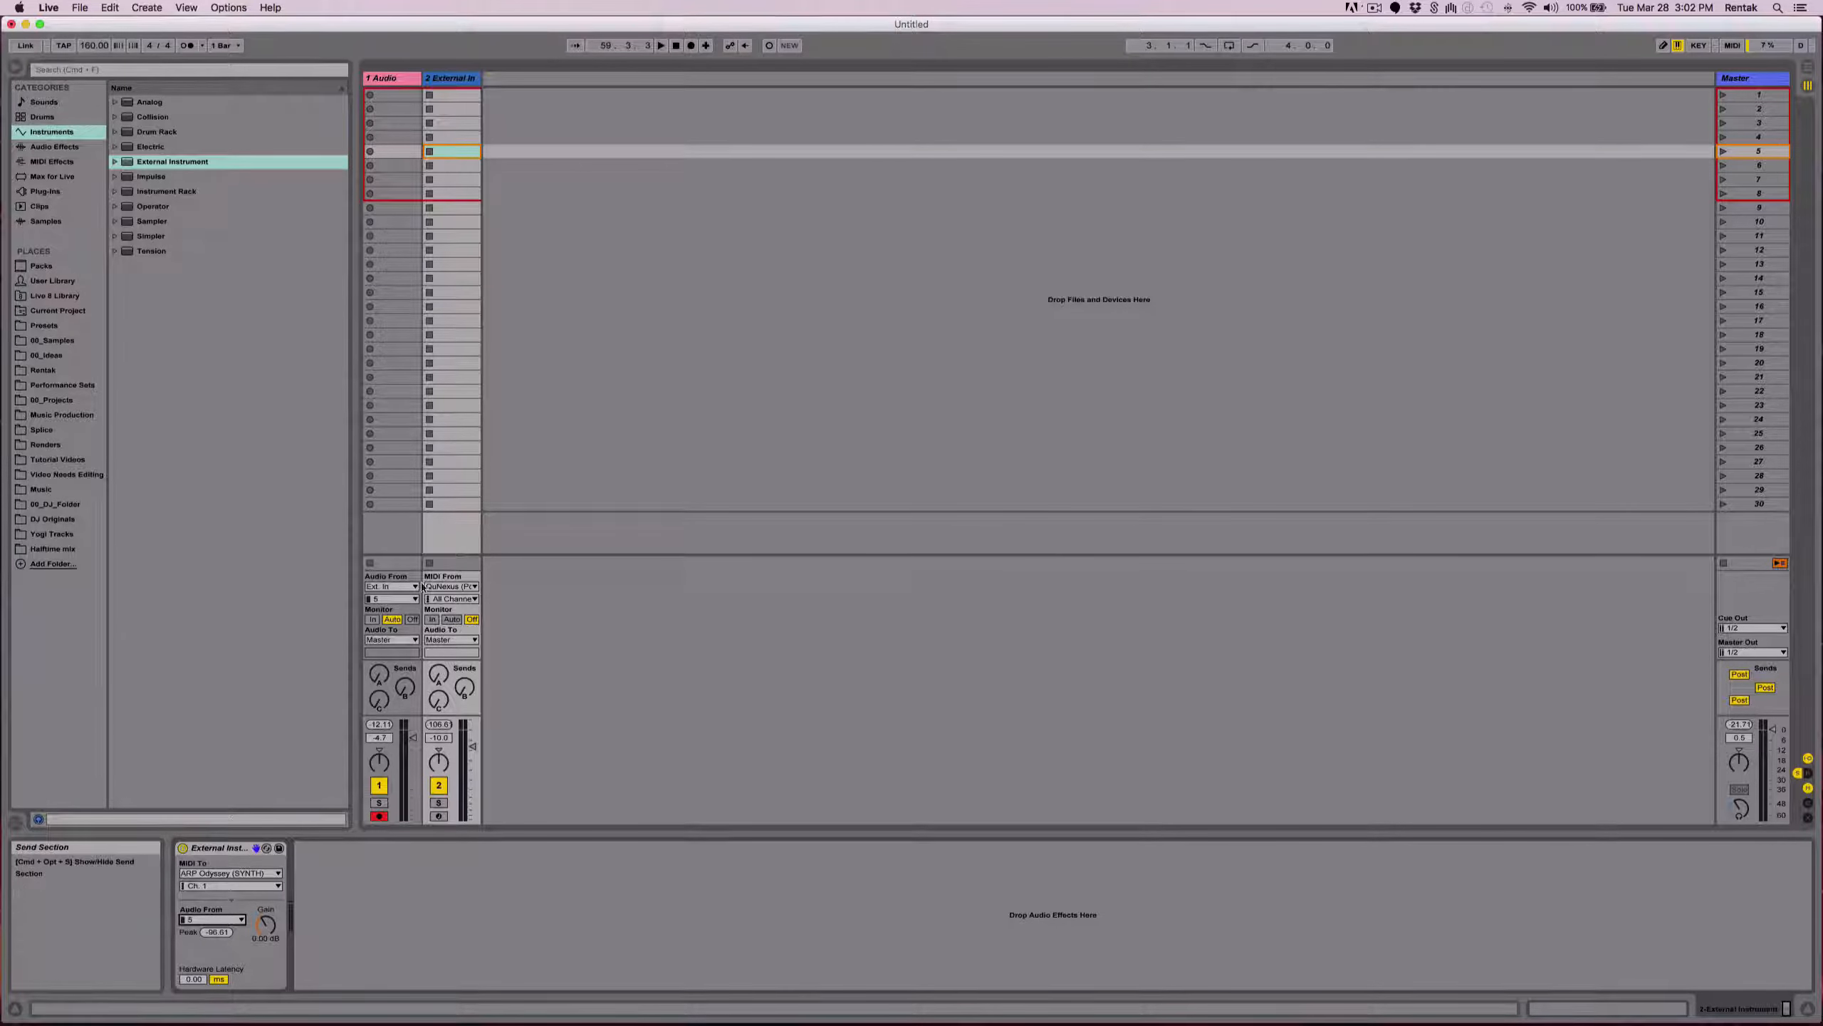
# Disarm the Audio track and create an empty MIDI clip in slot 3 of the External Instrument track.
pyautogui.click(379, 817)
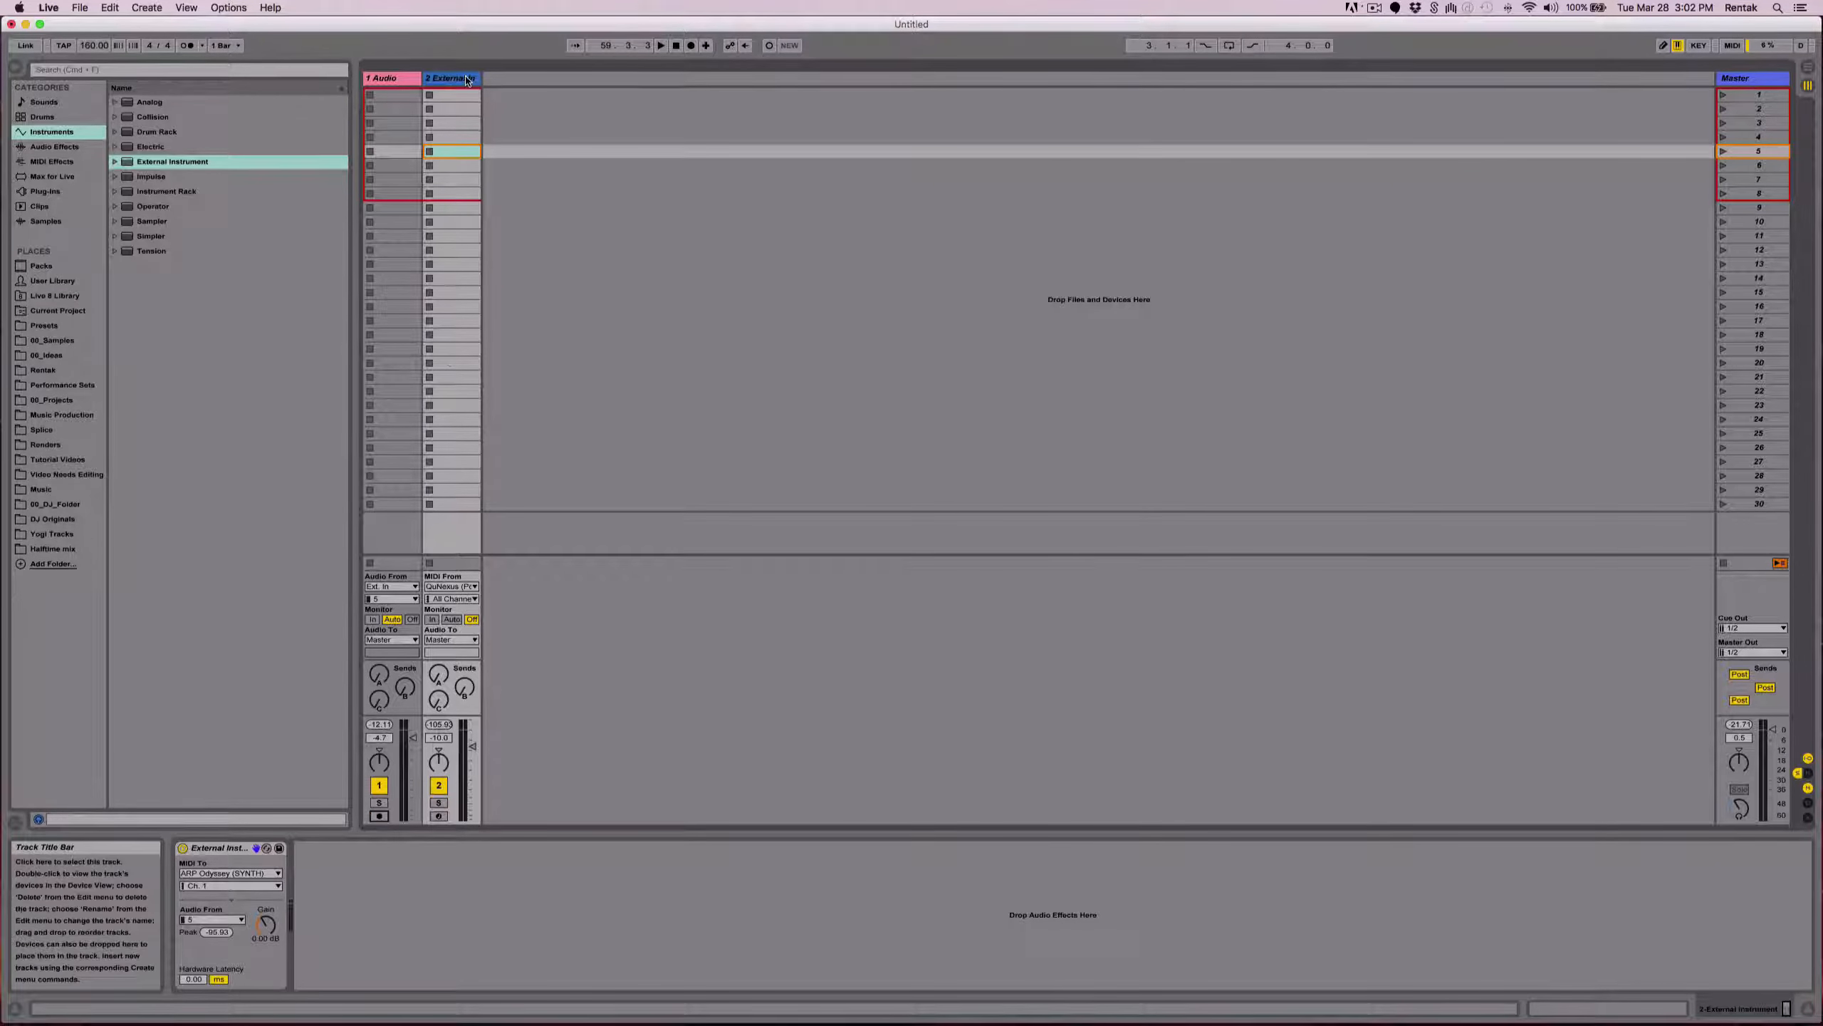
pyautogui.click(463, 78)
pyautogui.doubleClick(478, 124)
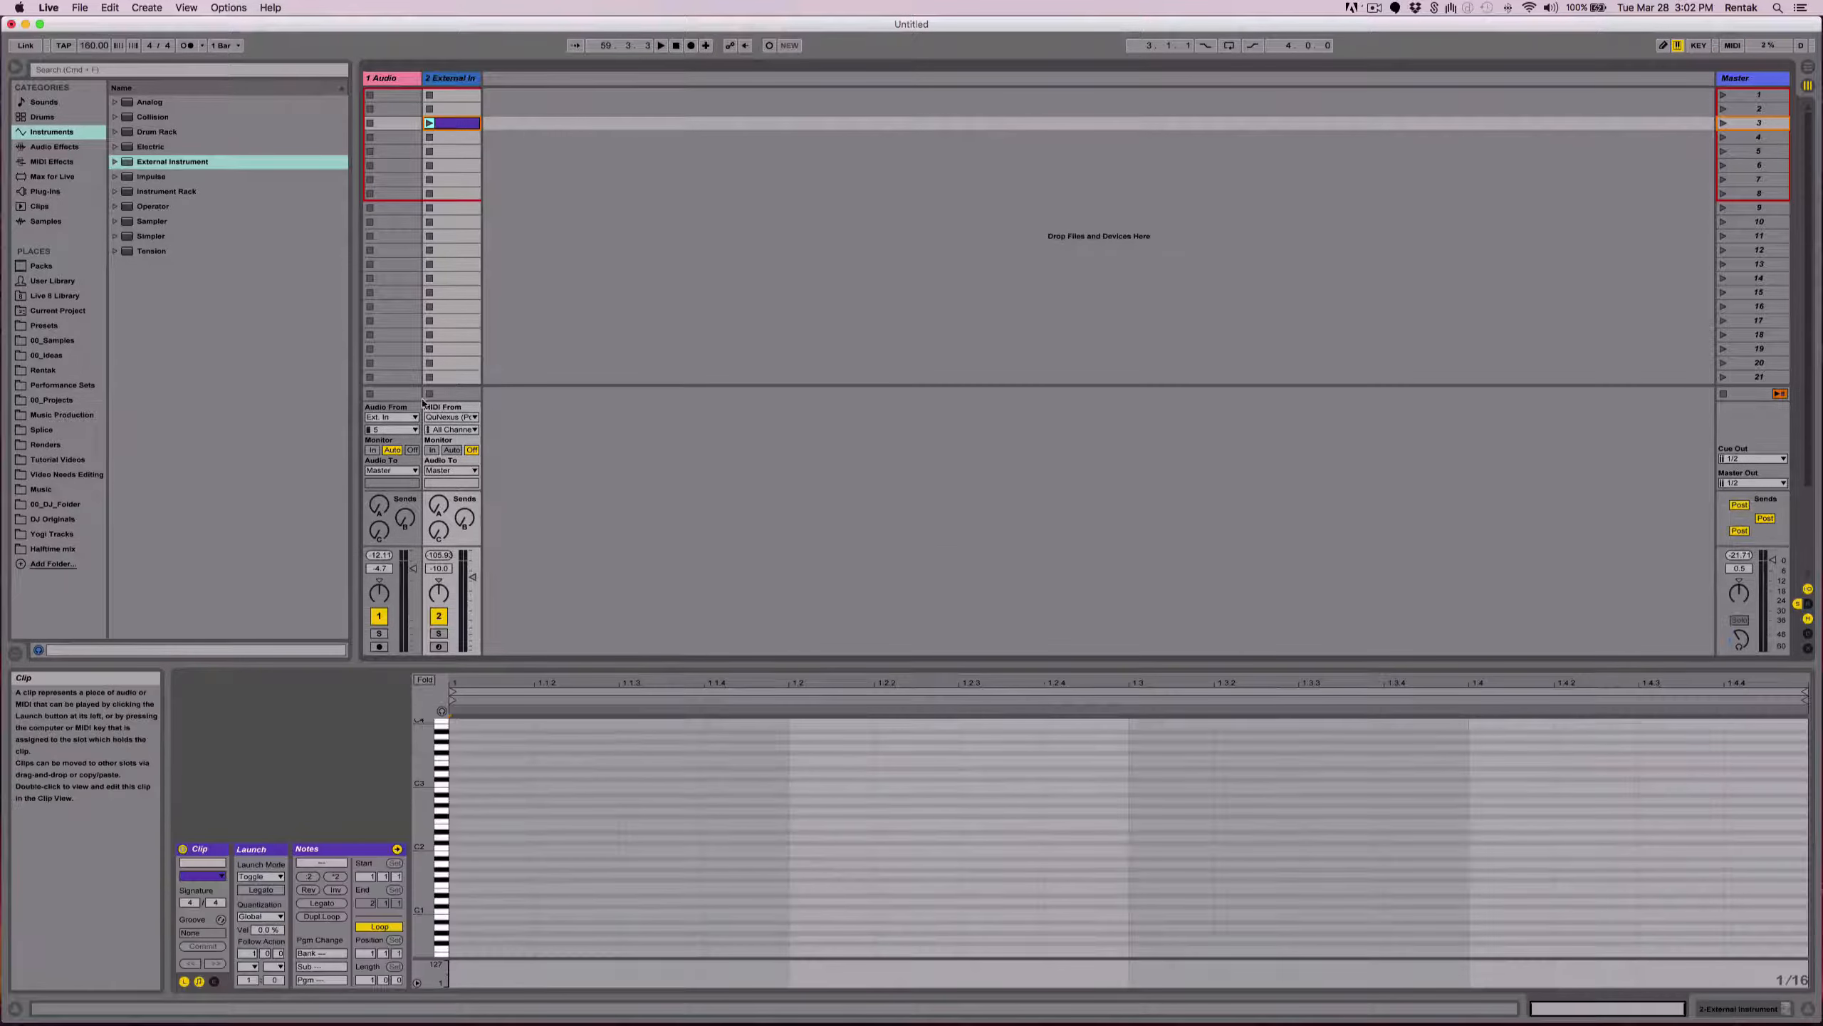
# Draw an A0 note over the first half of the clip and duplicate it into the second half one octave higher.
pyautogui.scroll(-3, 480, 893)
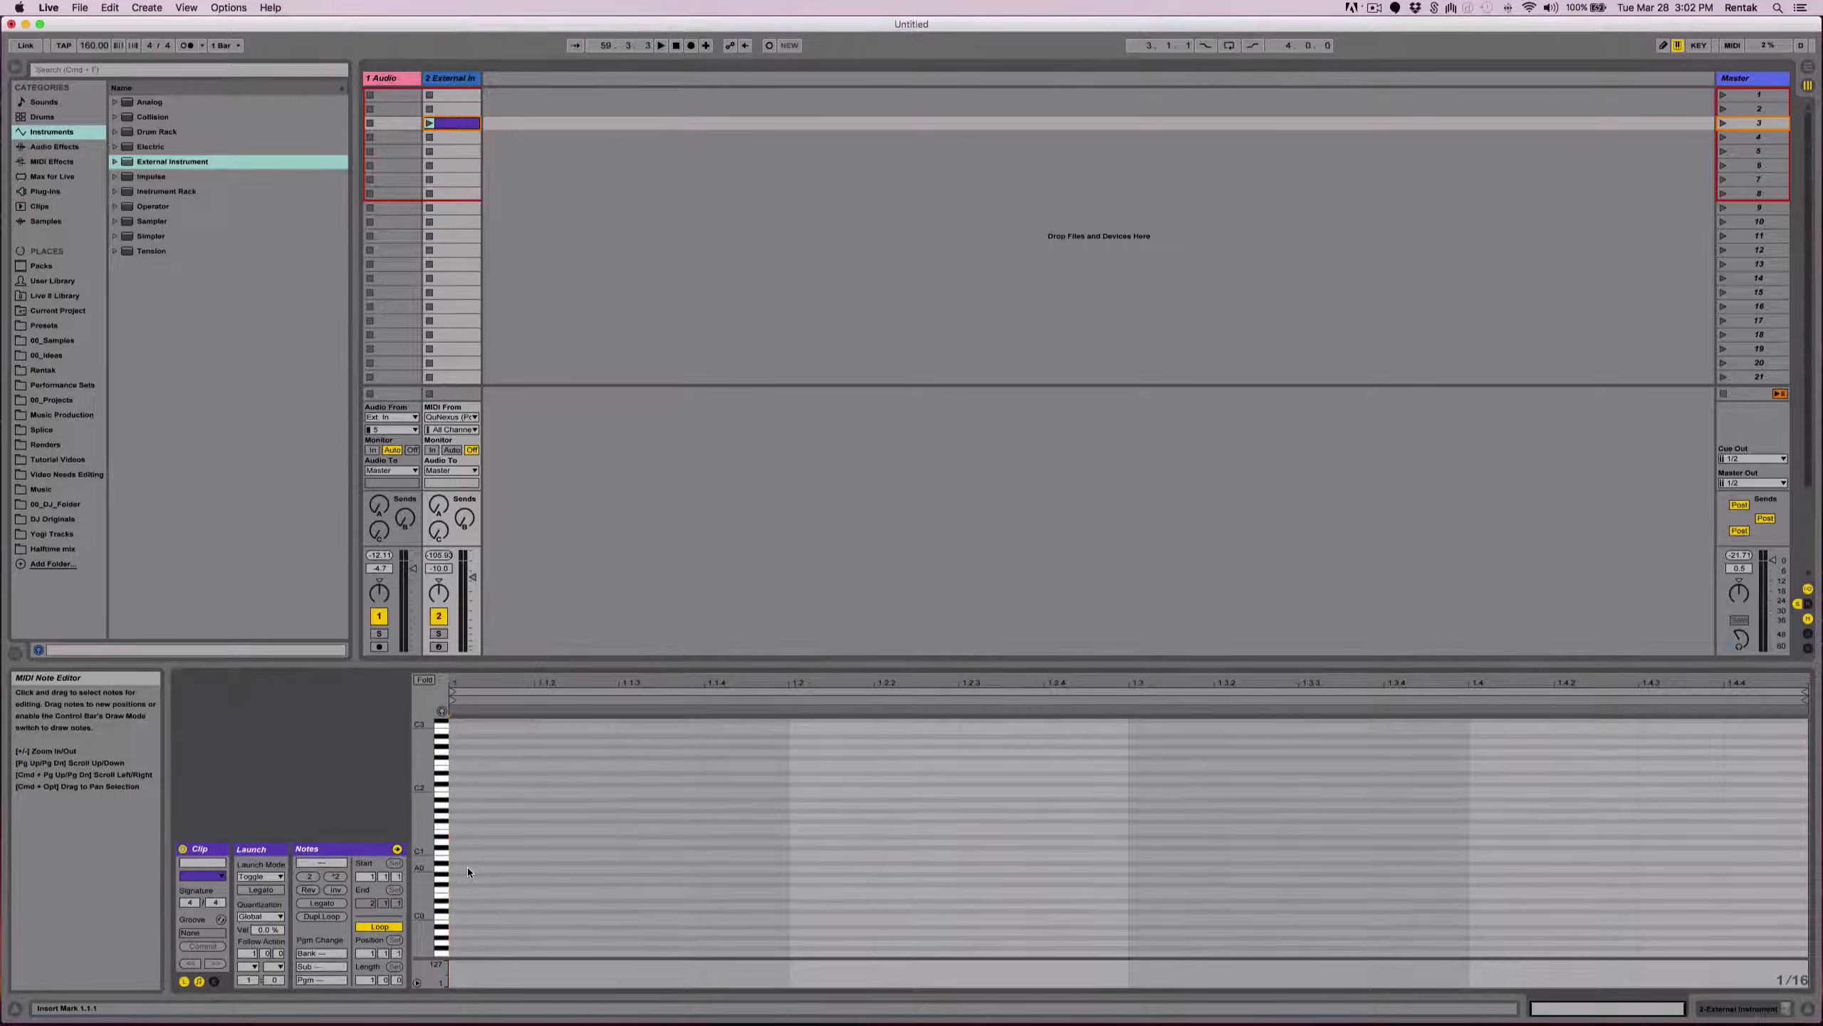
pyautogui.doubleClick(463, 868)
pyautogui.moveTo(528, 869); pyautogui.dragTo(1114, 911)
pyautogui.press('super+d')
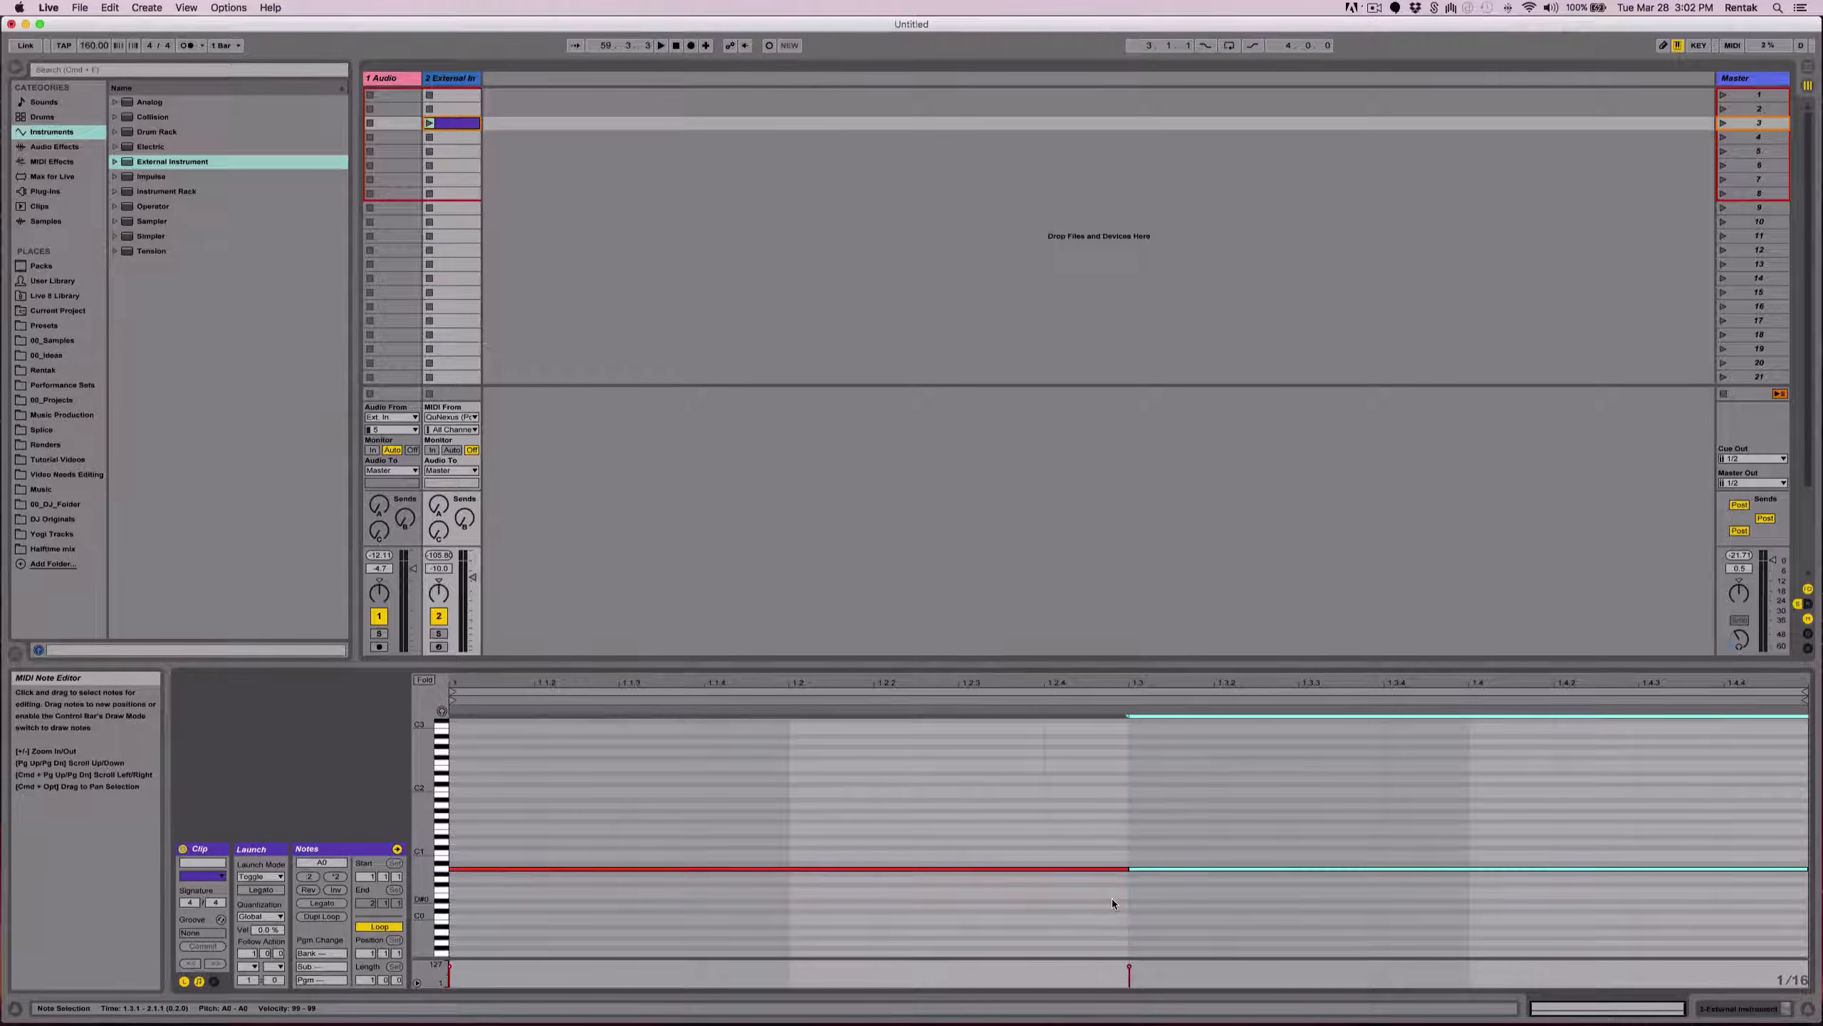
pyautogui.hotkey('shift', 'Up')
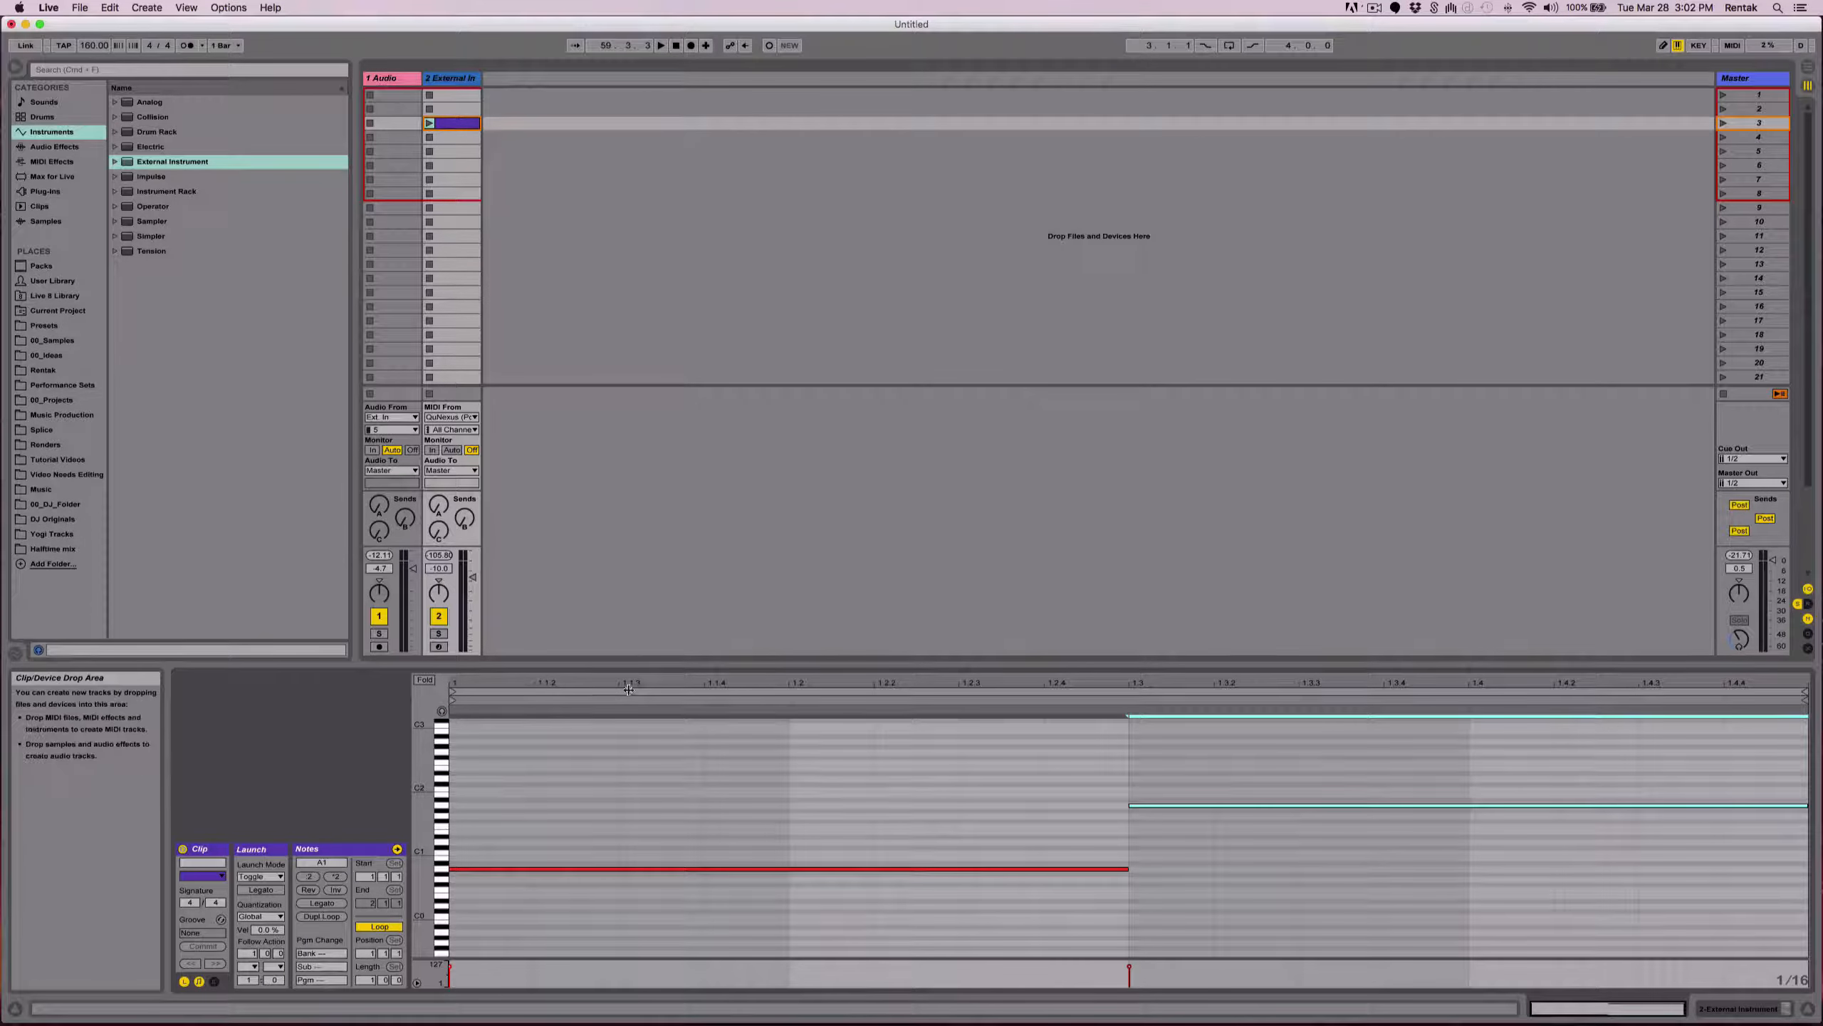
# Transpose both notes up one octave and play the slot 3 clip through the hardware synth.
pyautogui.moveTo(566, 769); pyautogui.dragTo(1477, 1020)
pyautogui.hotkey('shift', 'Up')
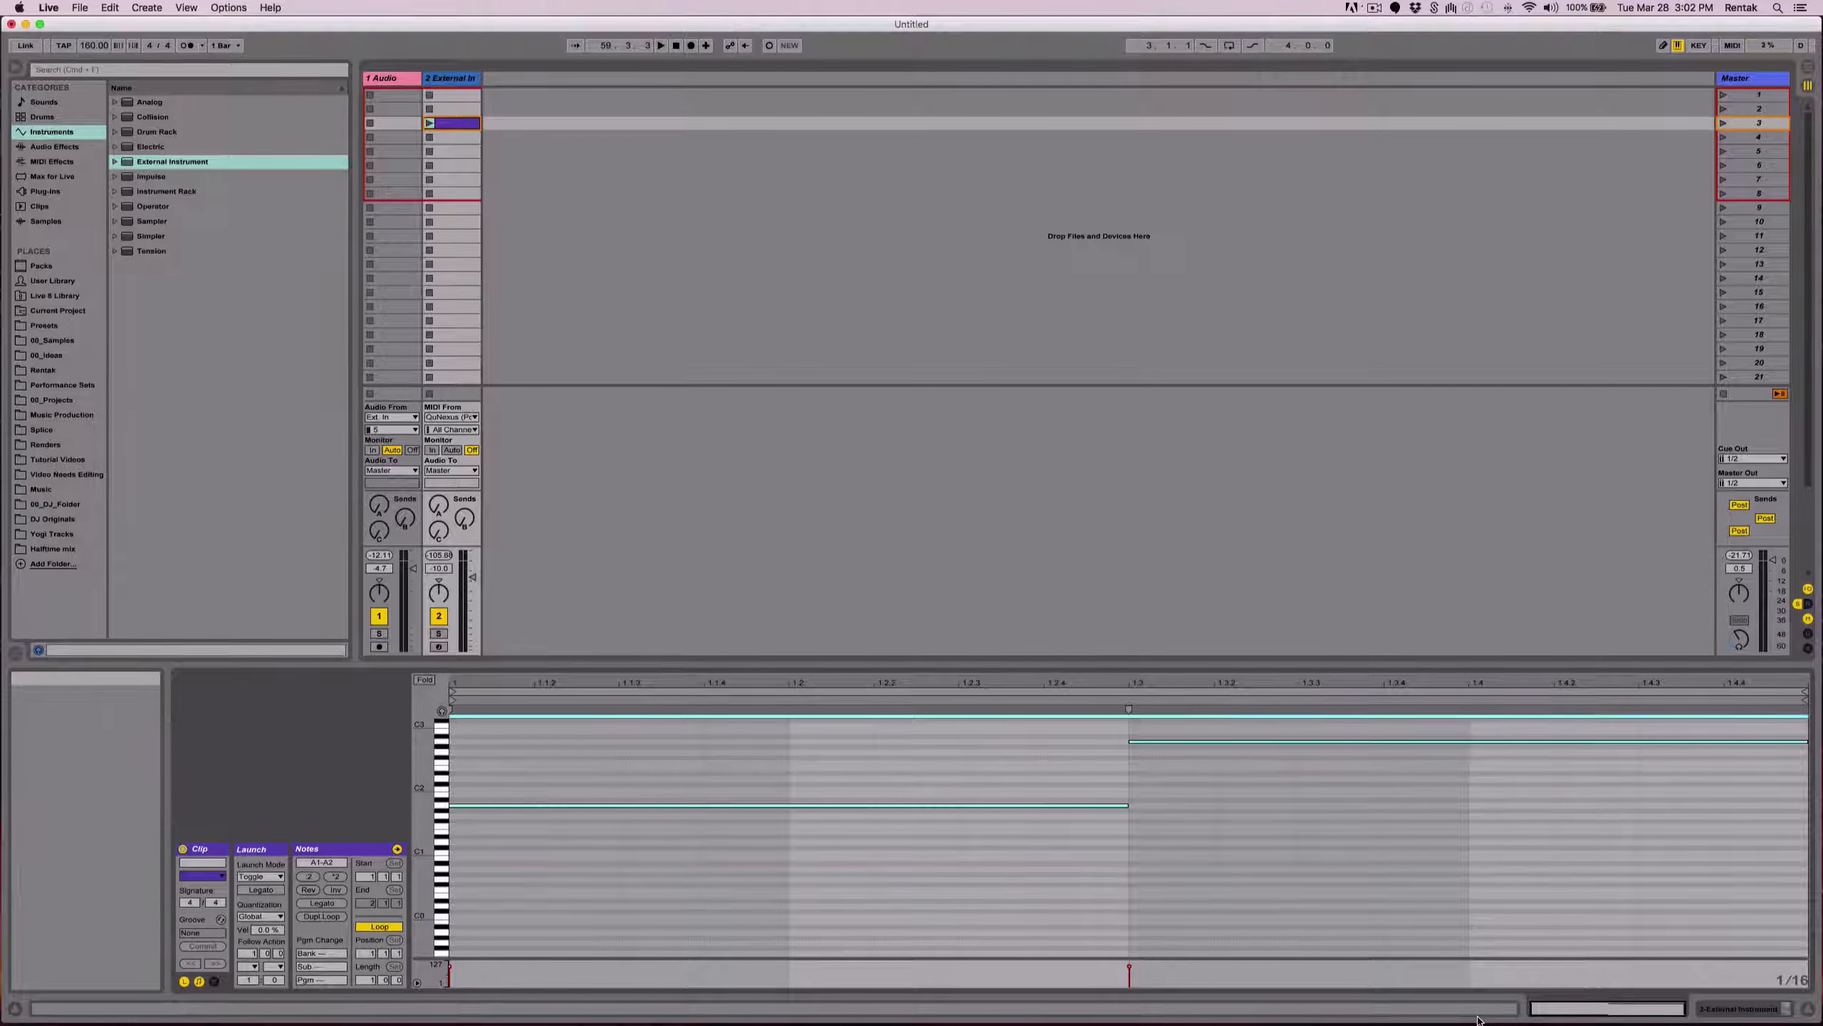
pyautogui.click(430, 124)
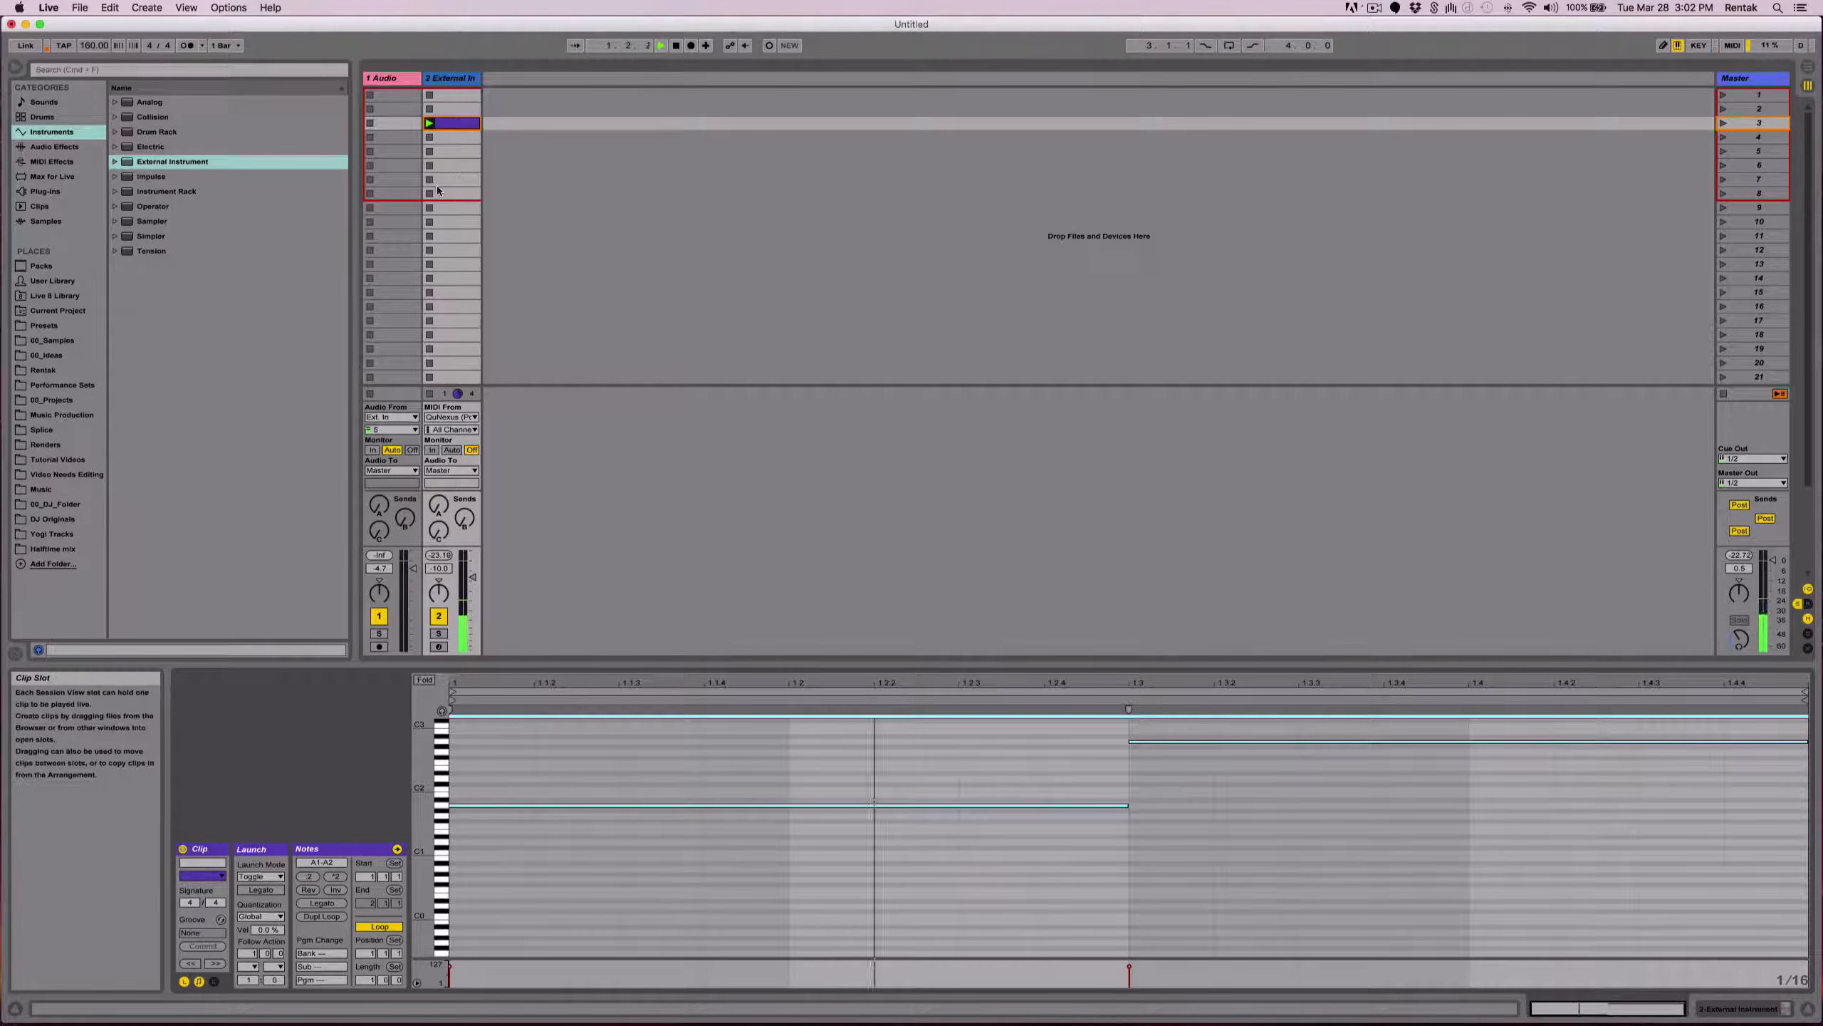
pyautogui.click(868, 903)
pyautogui.moveTo(868, 904); pyautogui.dragTo(1362, 712)
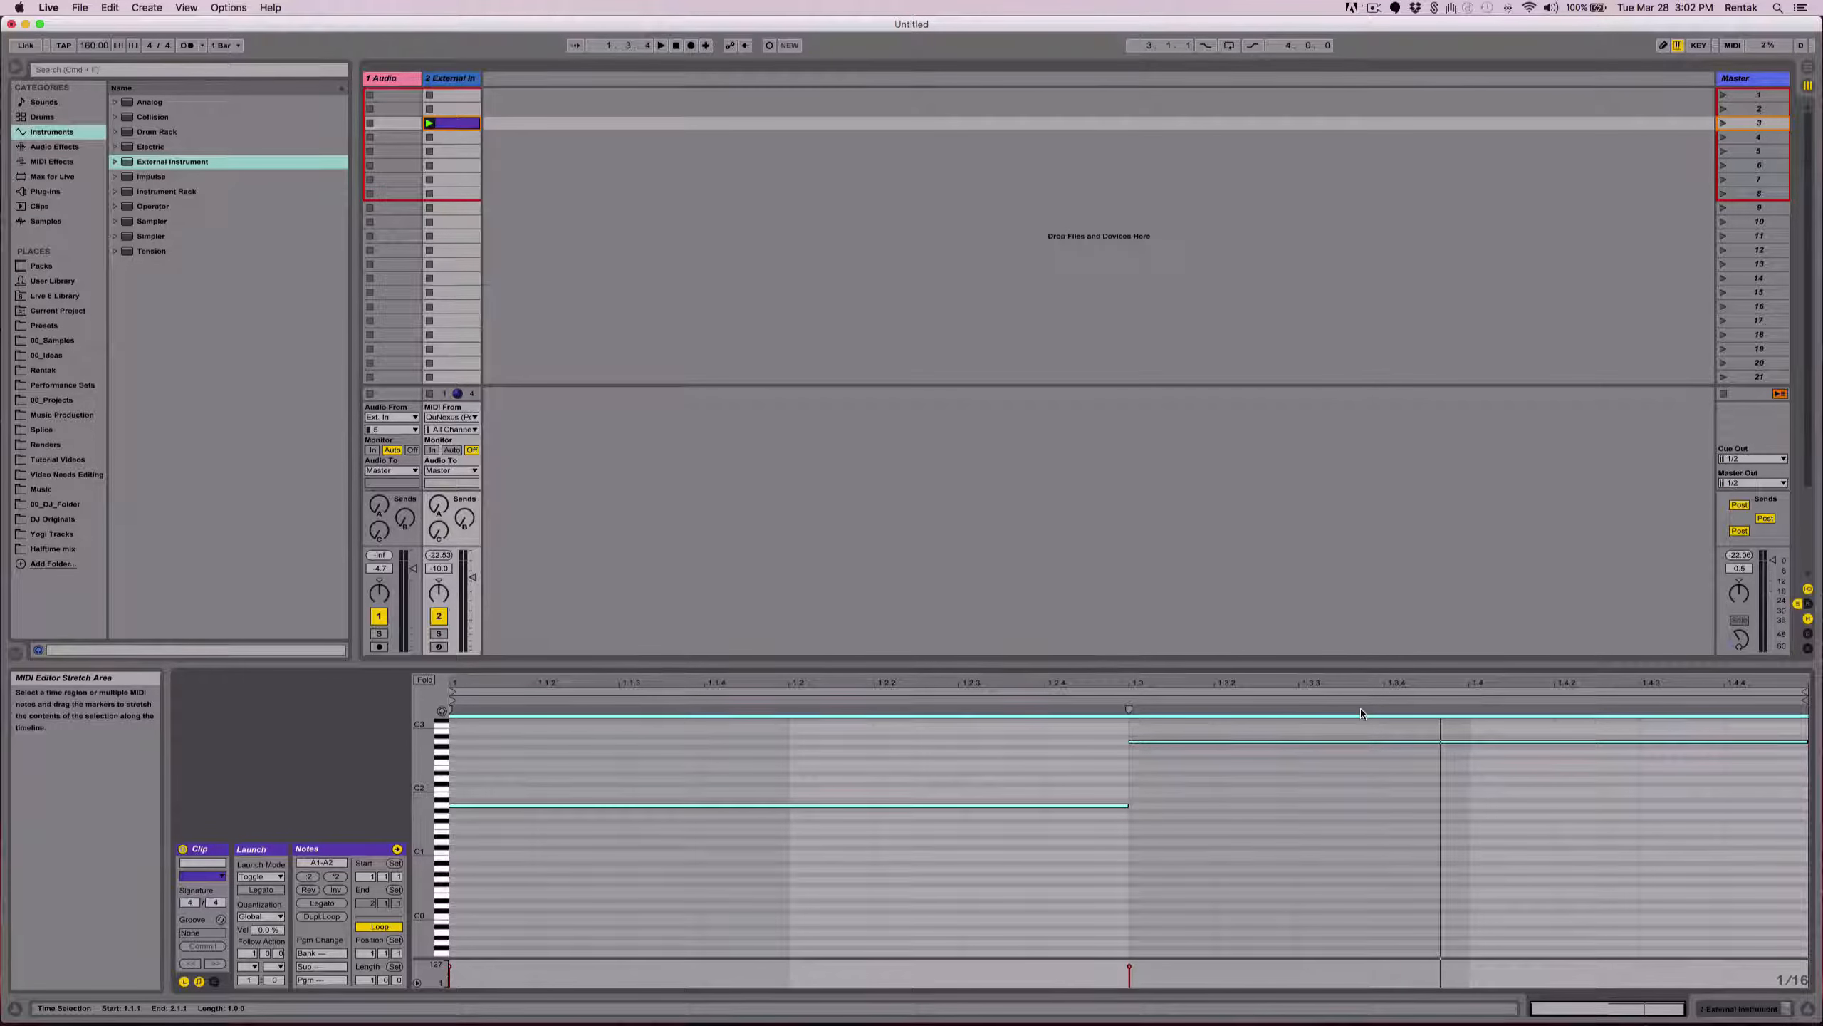
# Transpose both notes up one more octave and raise the External Instrument track's volume to -1.4 dB.
pyautogui.hotkey('shift', 'Up')
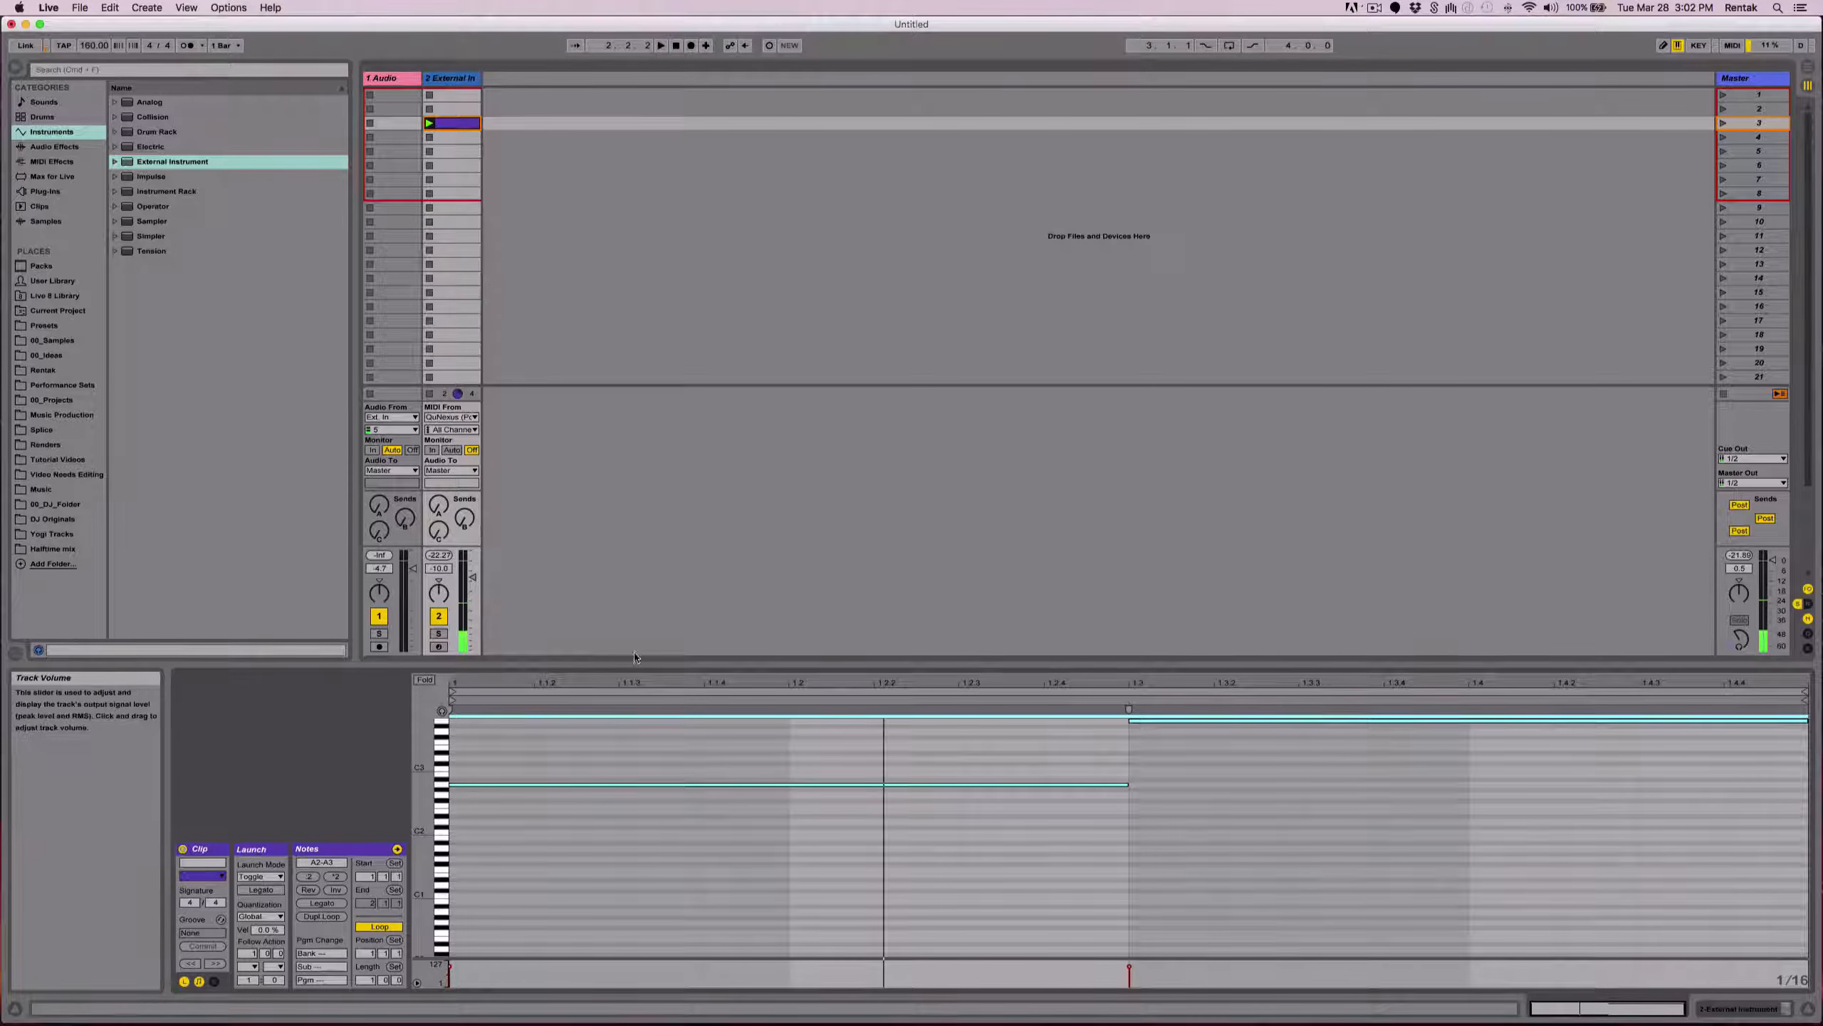
pyautogui.hotkey('shift', 'Tab')
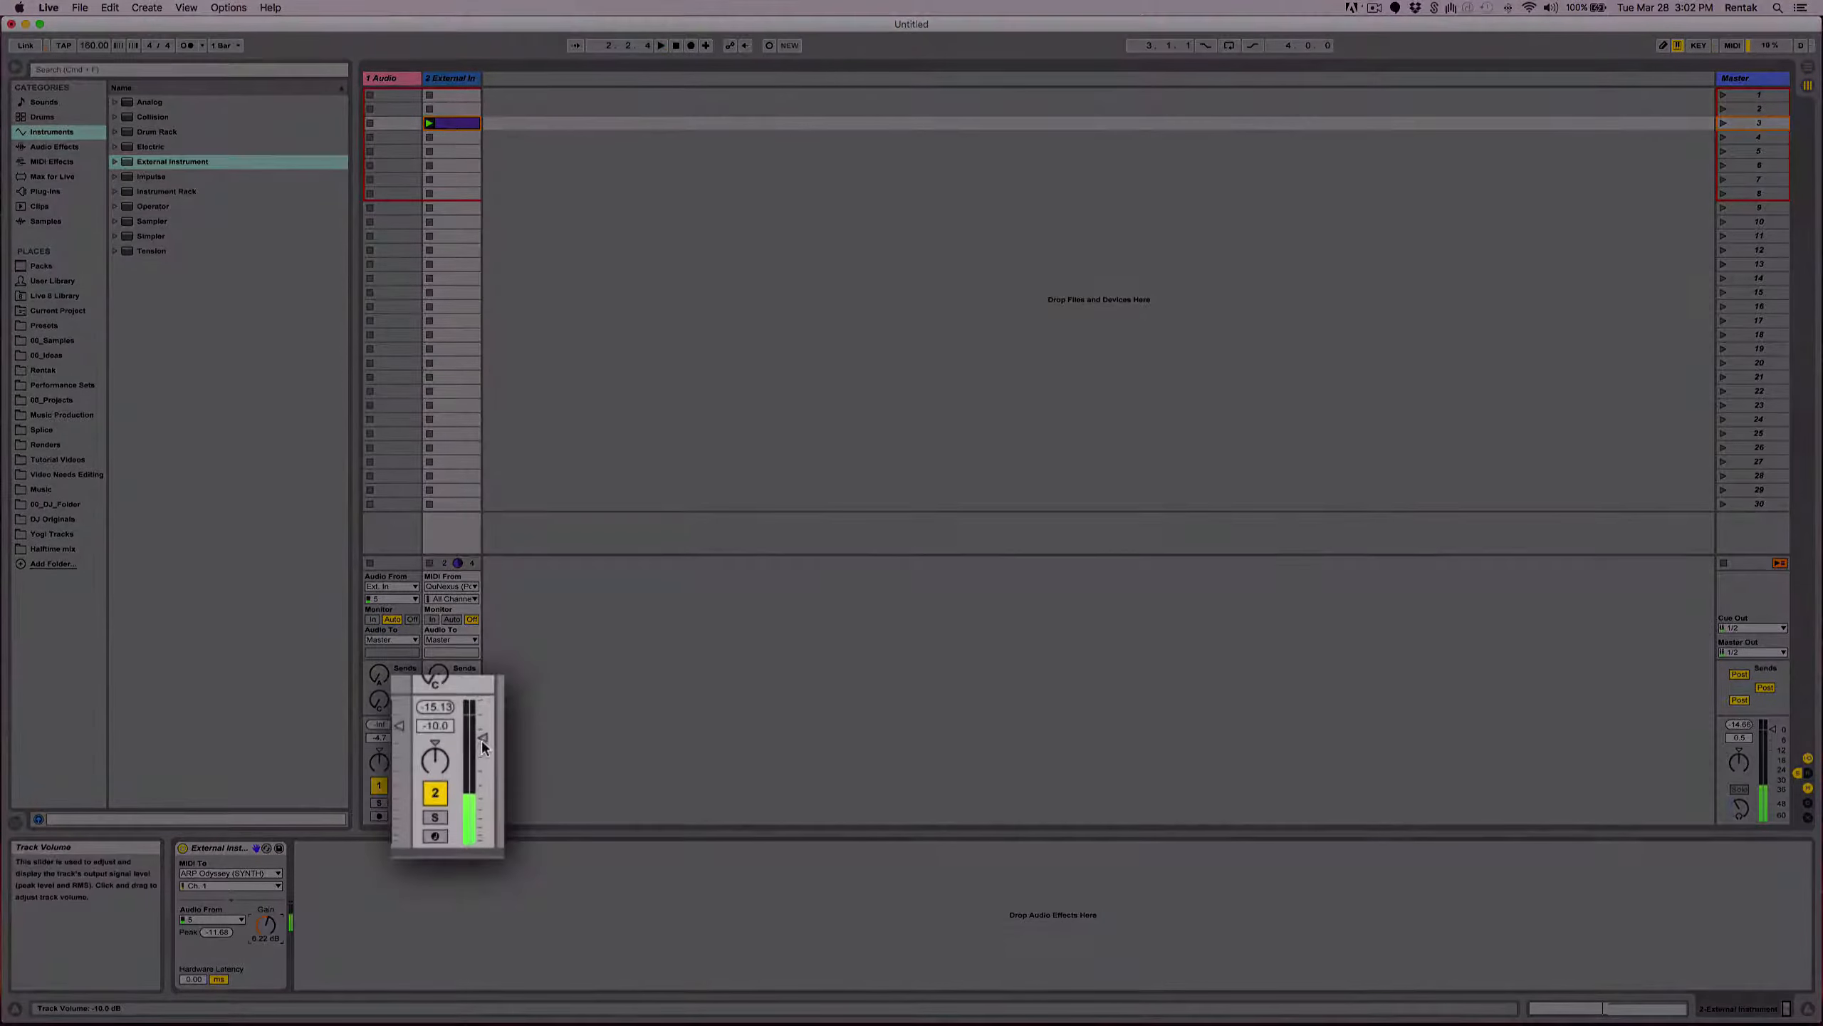
pyautogui.moveTo(472, 747); pyautogui.dragTo(472, 736)
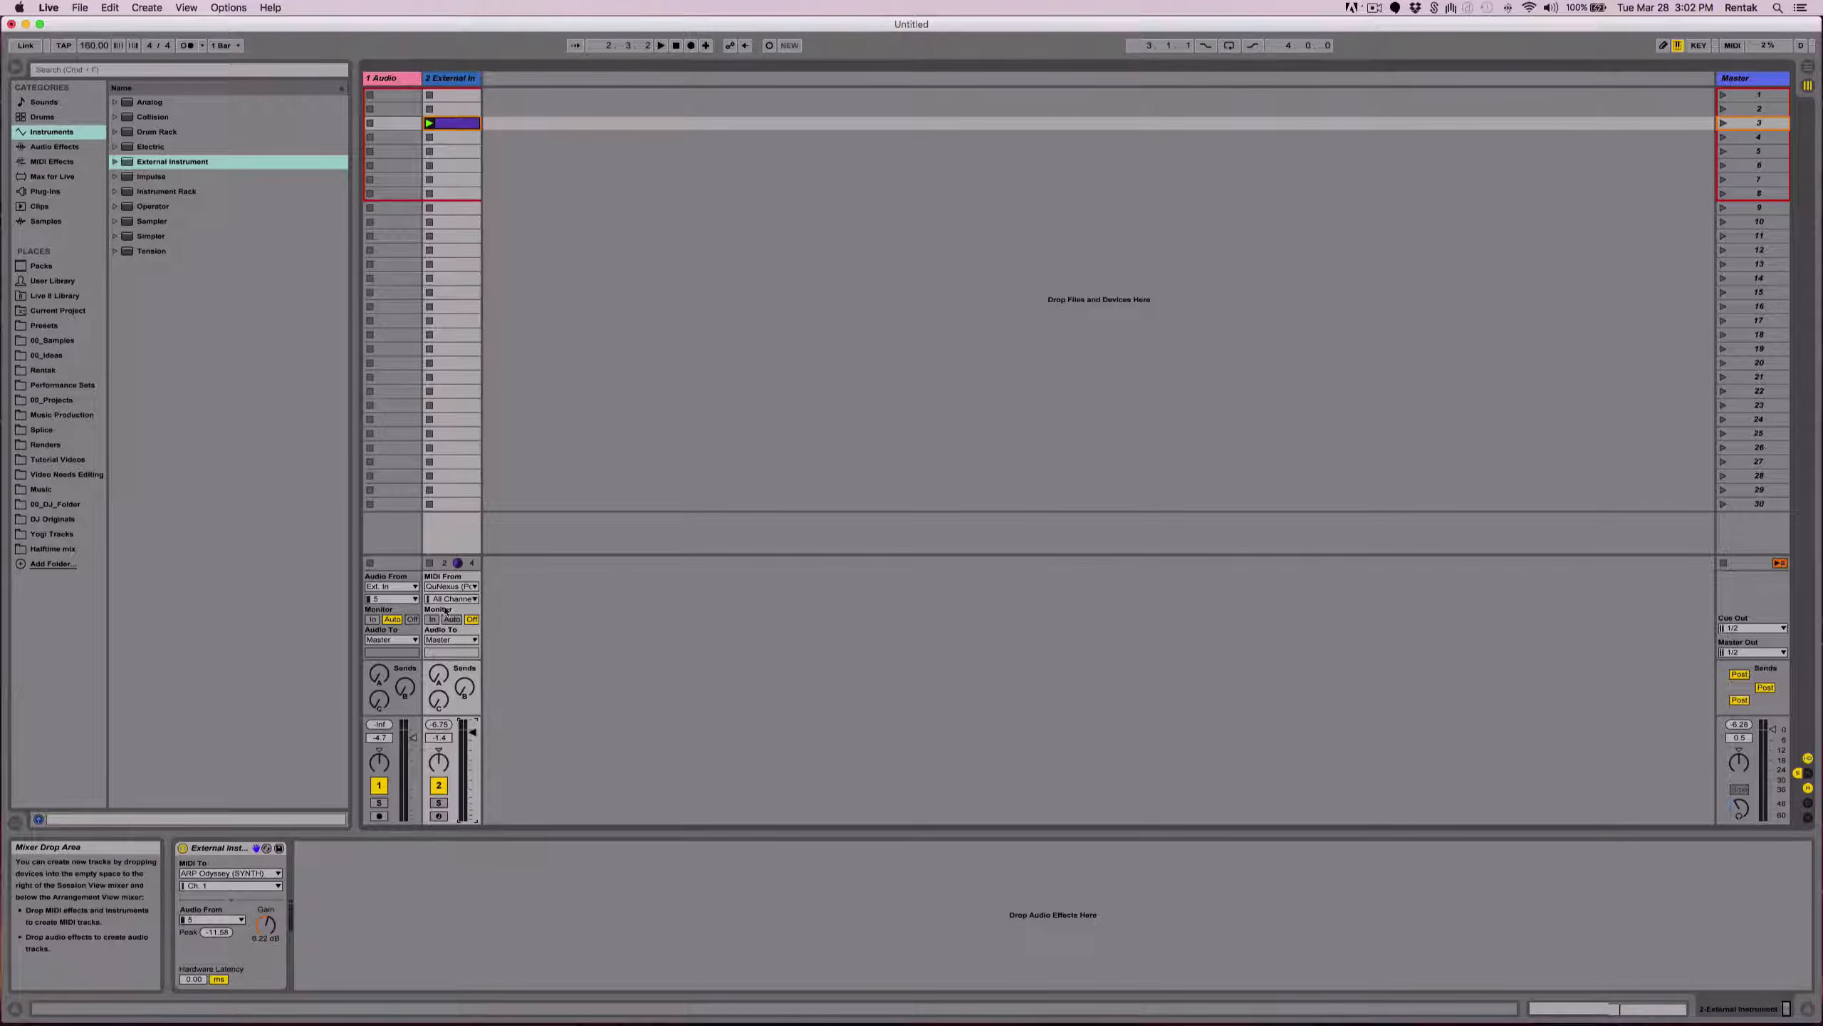
pyautogui.click(262, 886)
pyautogui.click(264, 889)
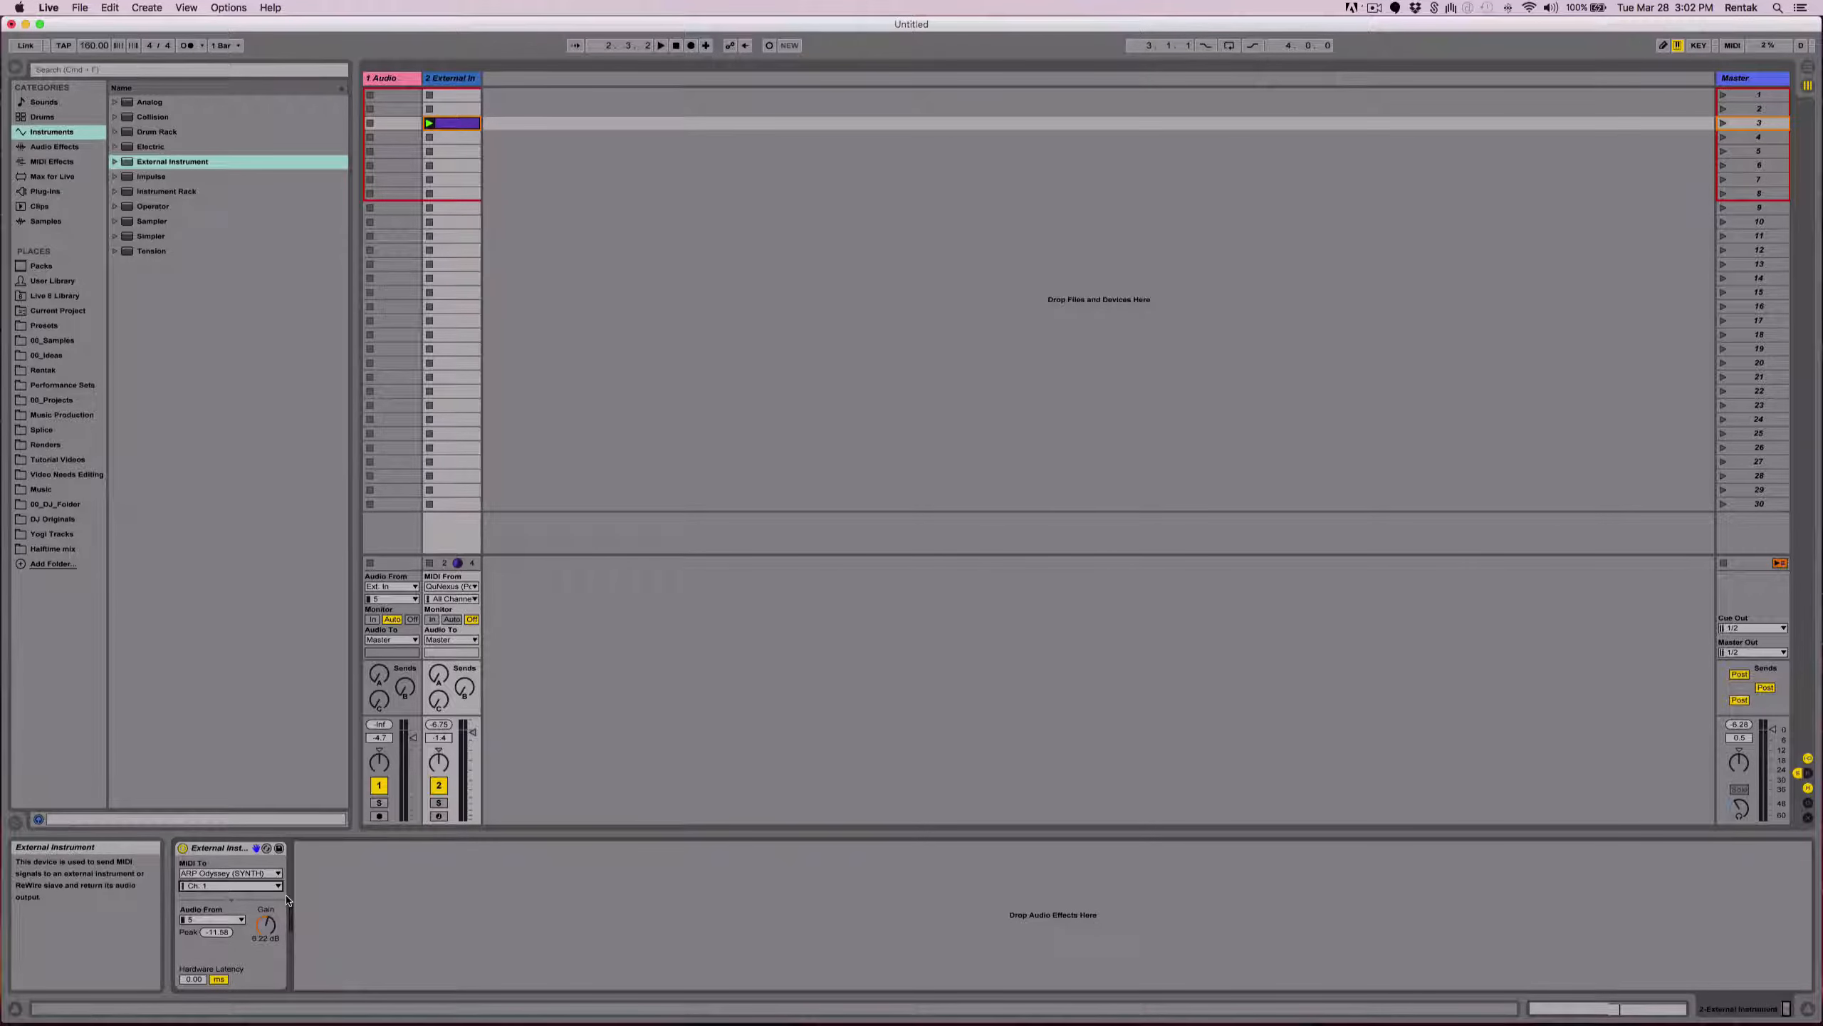
# Insert an audio track that takes its input from 2-External Instrument, turn its monitoring off and arm it for recording.
pyautogui.rightClick(571, 180)
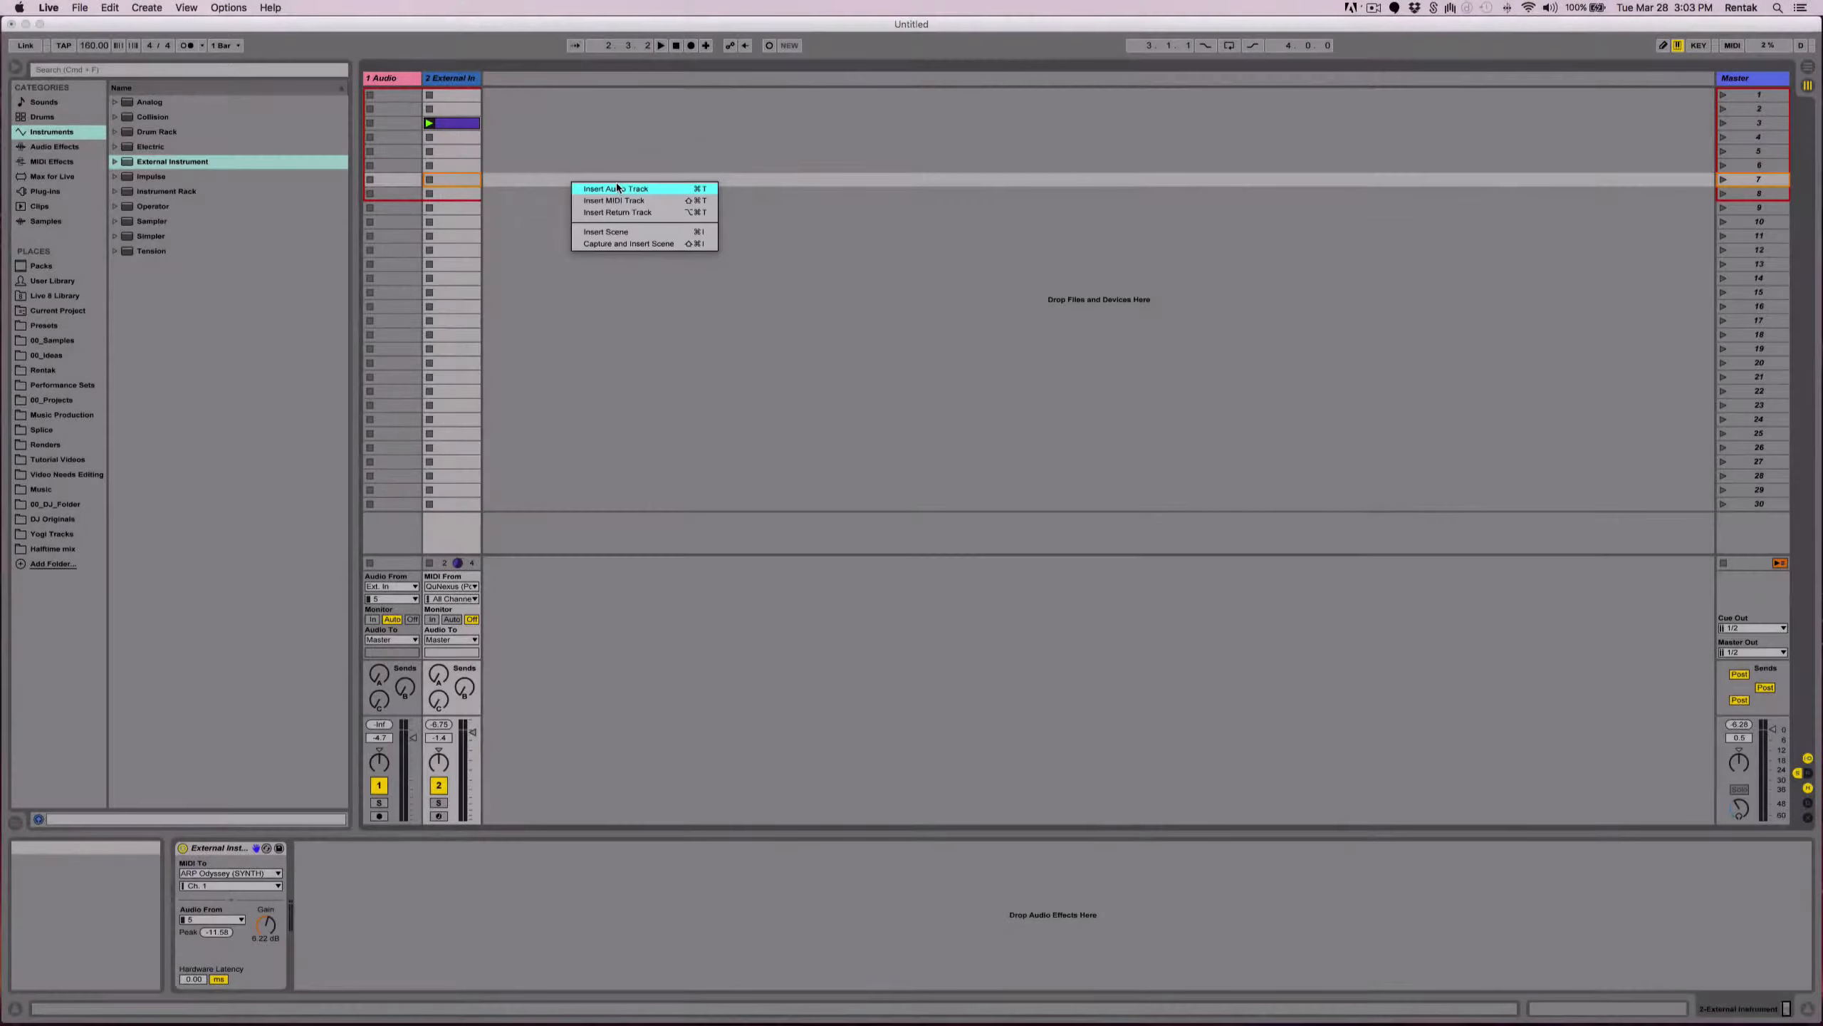
pyautogui.click(596, 188)
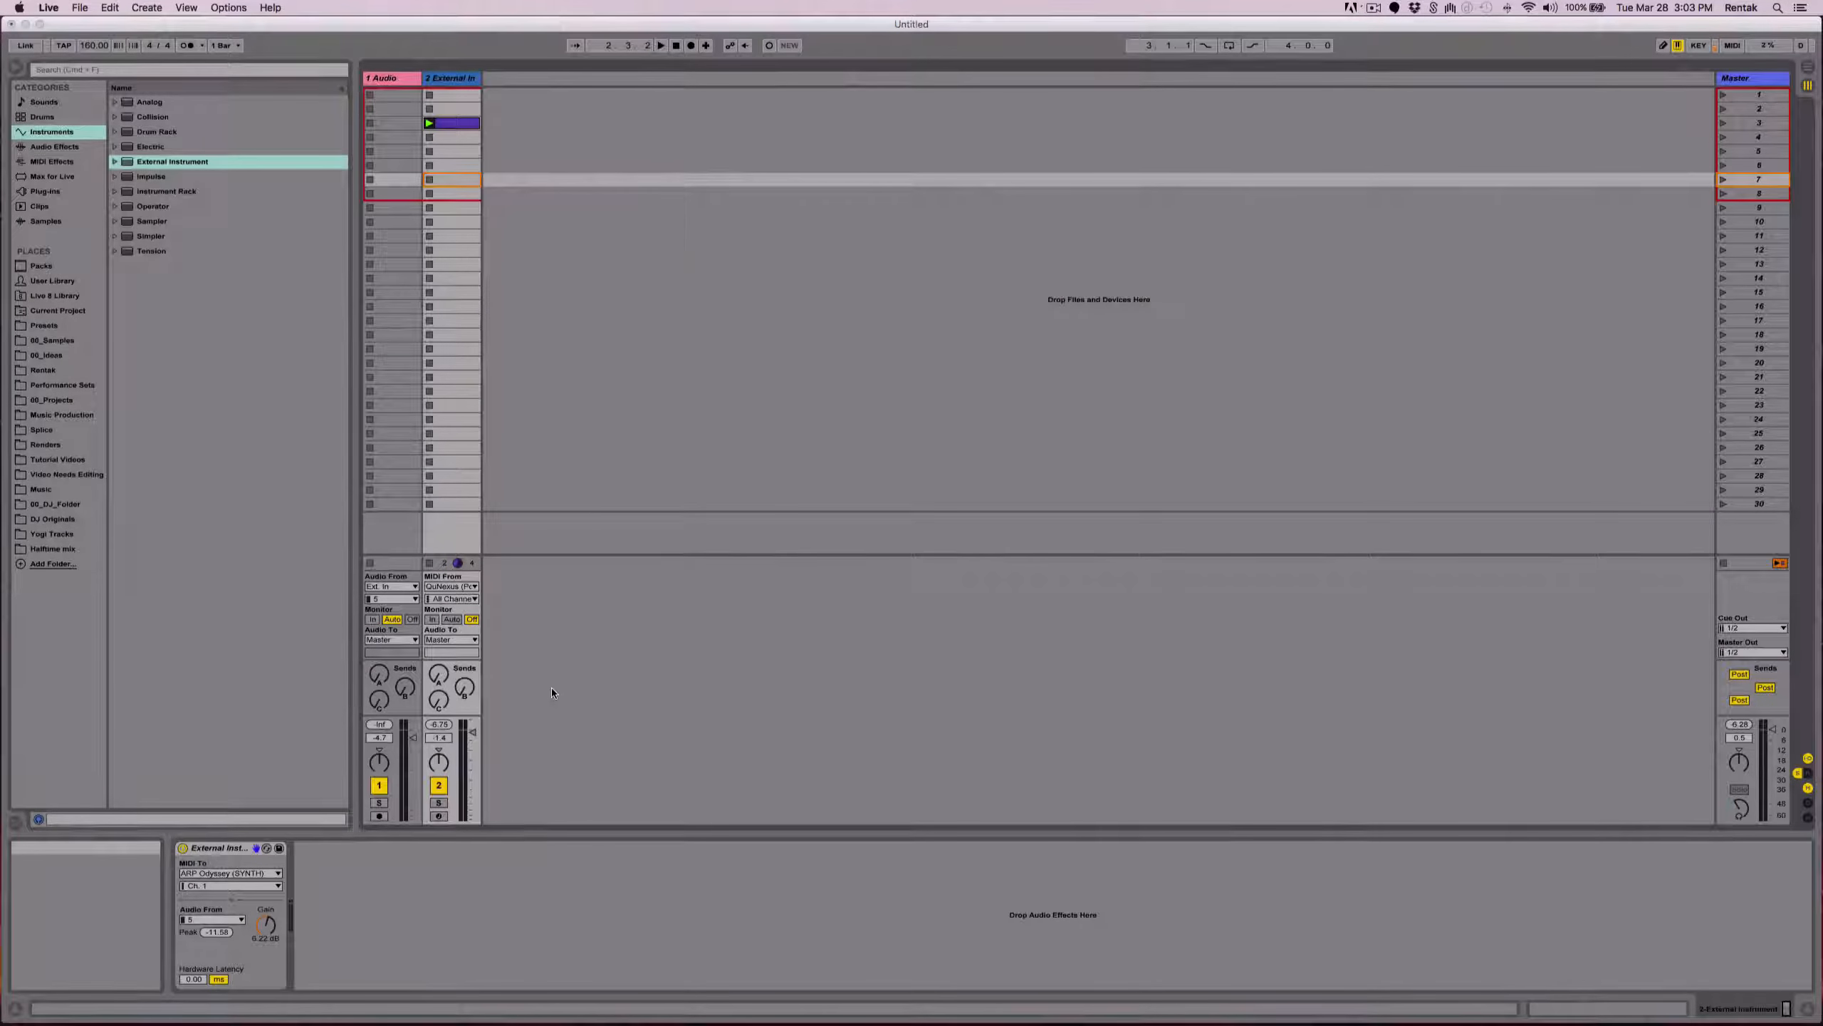
pyautogui.click(511, 586)
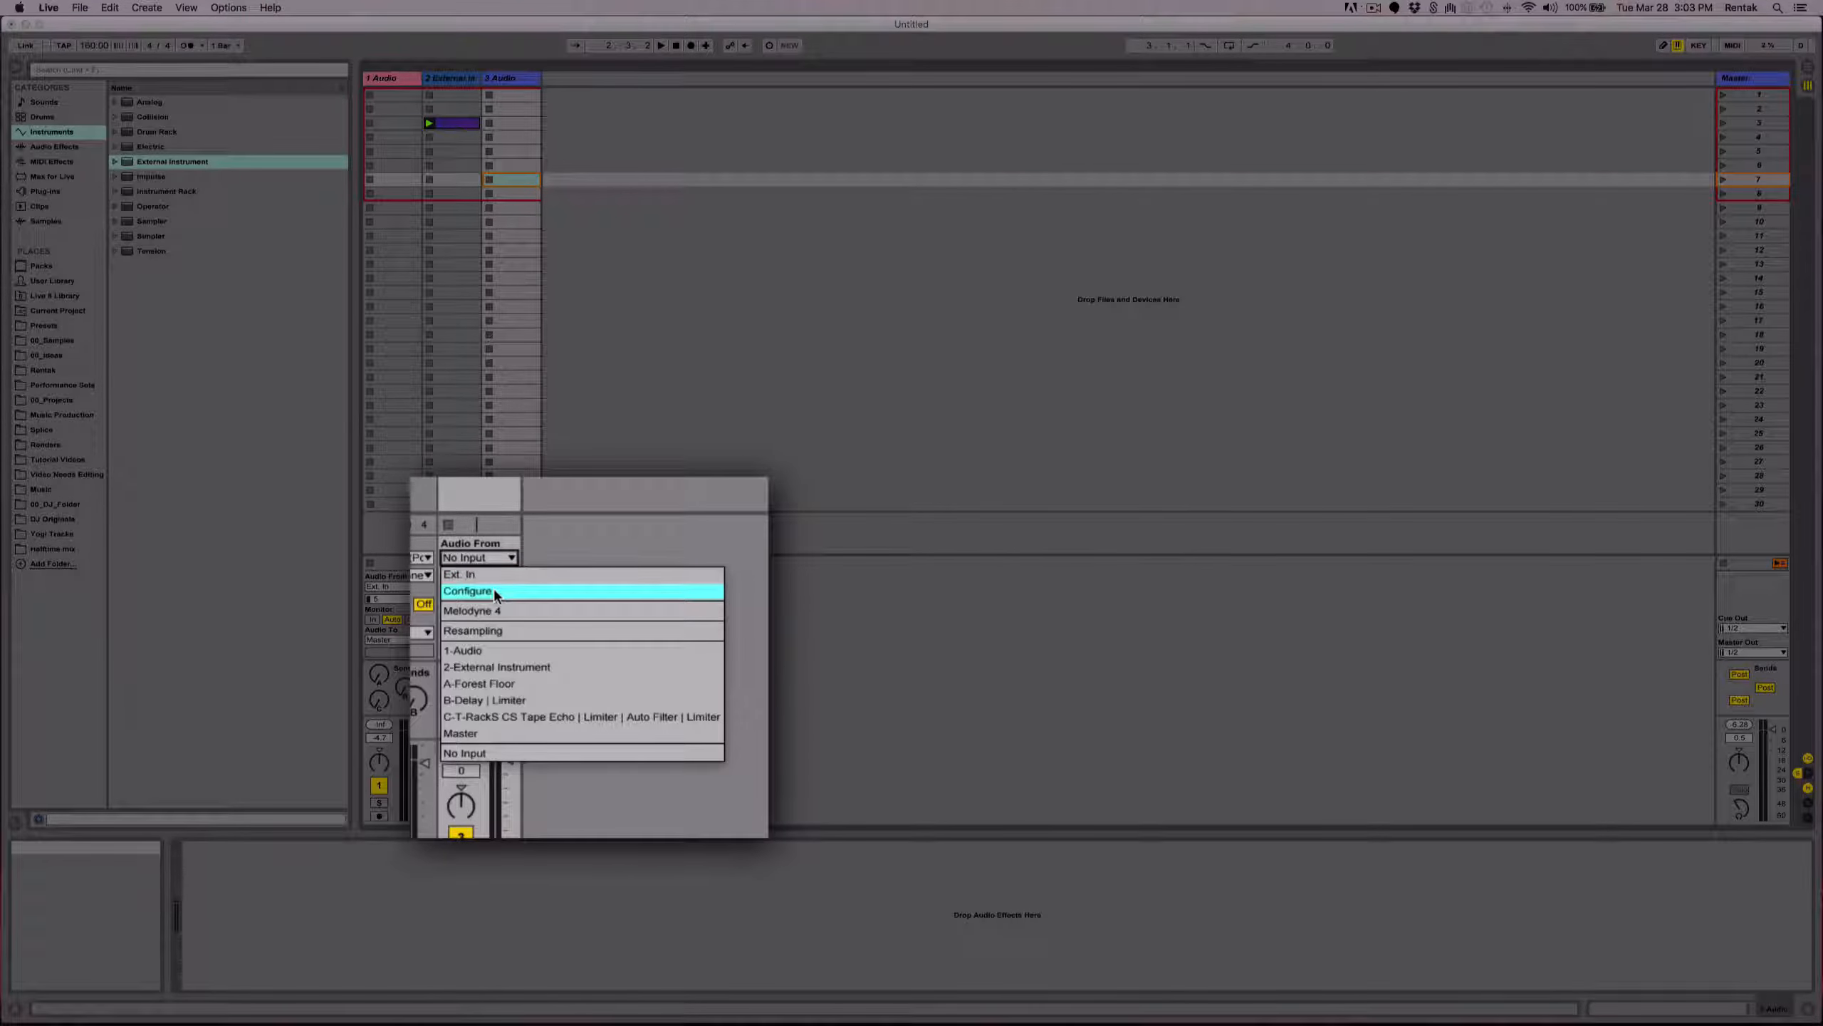
pyautogui.click(503, 667)
pyautogui.click(531, 619)
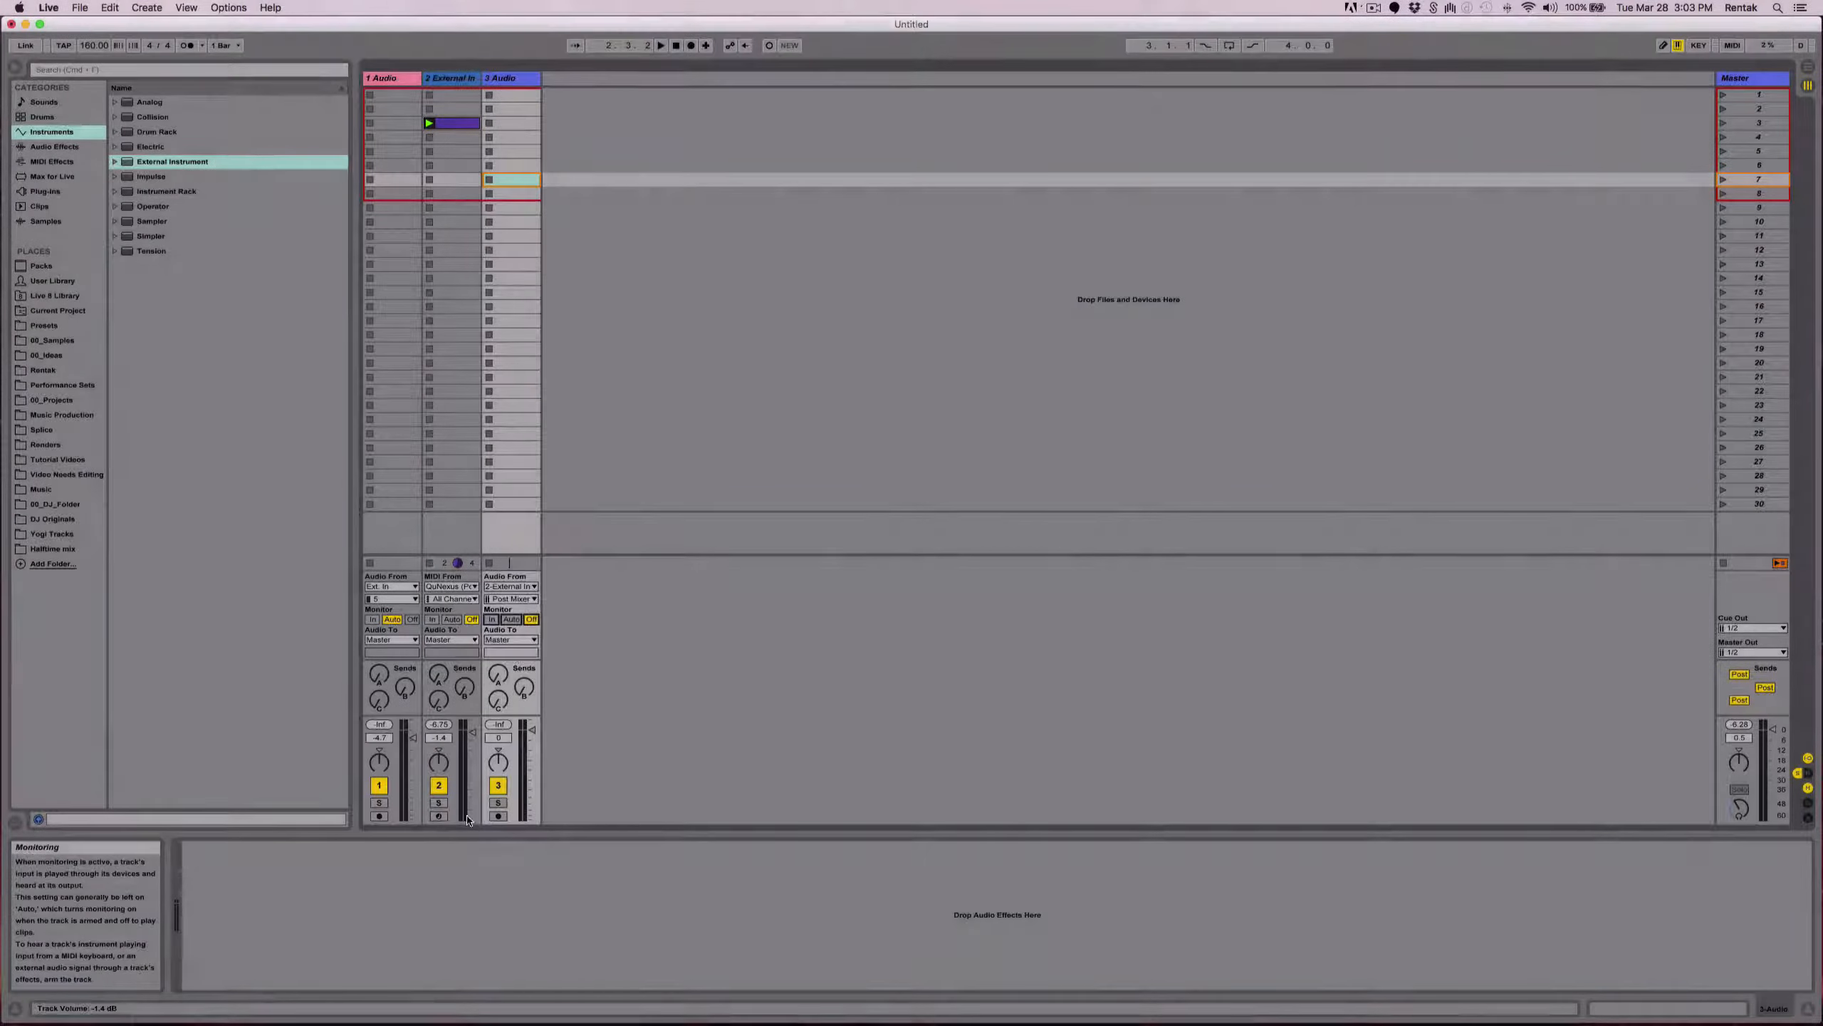
pyautogui.click(497, 816)
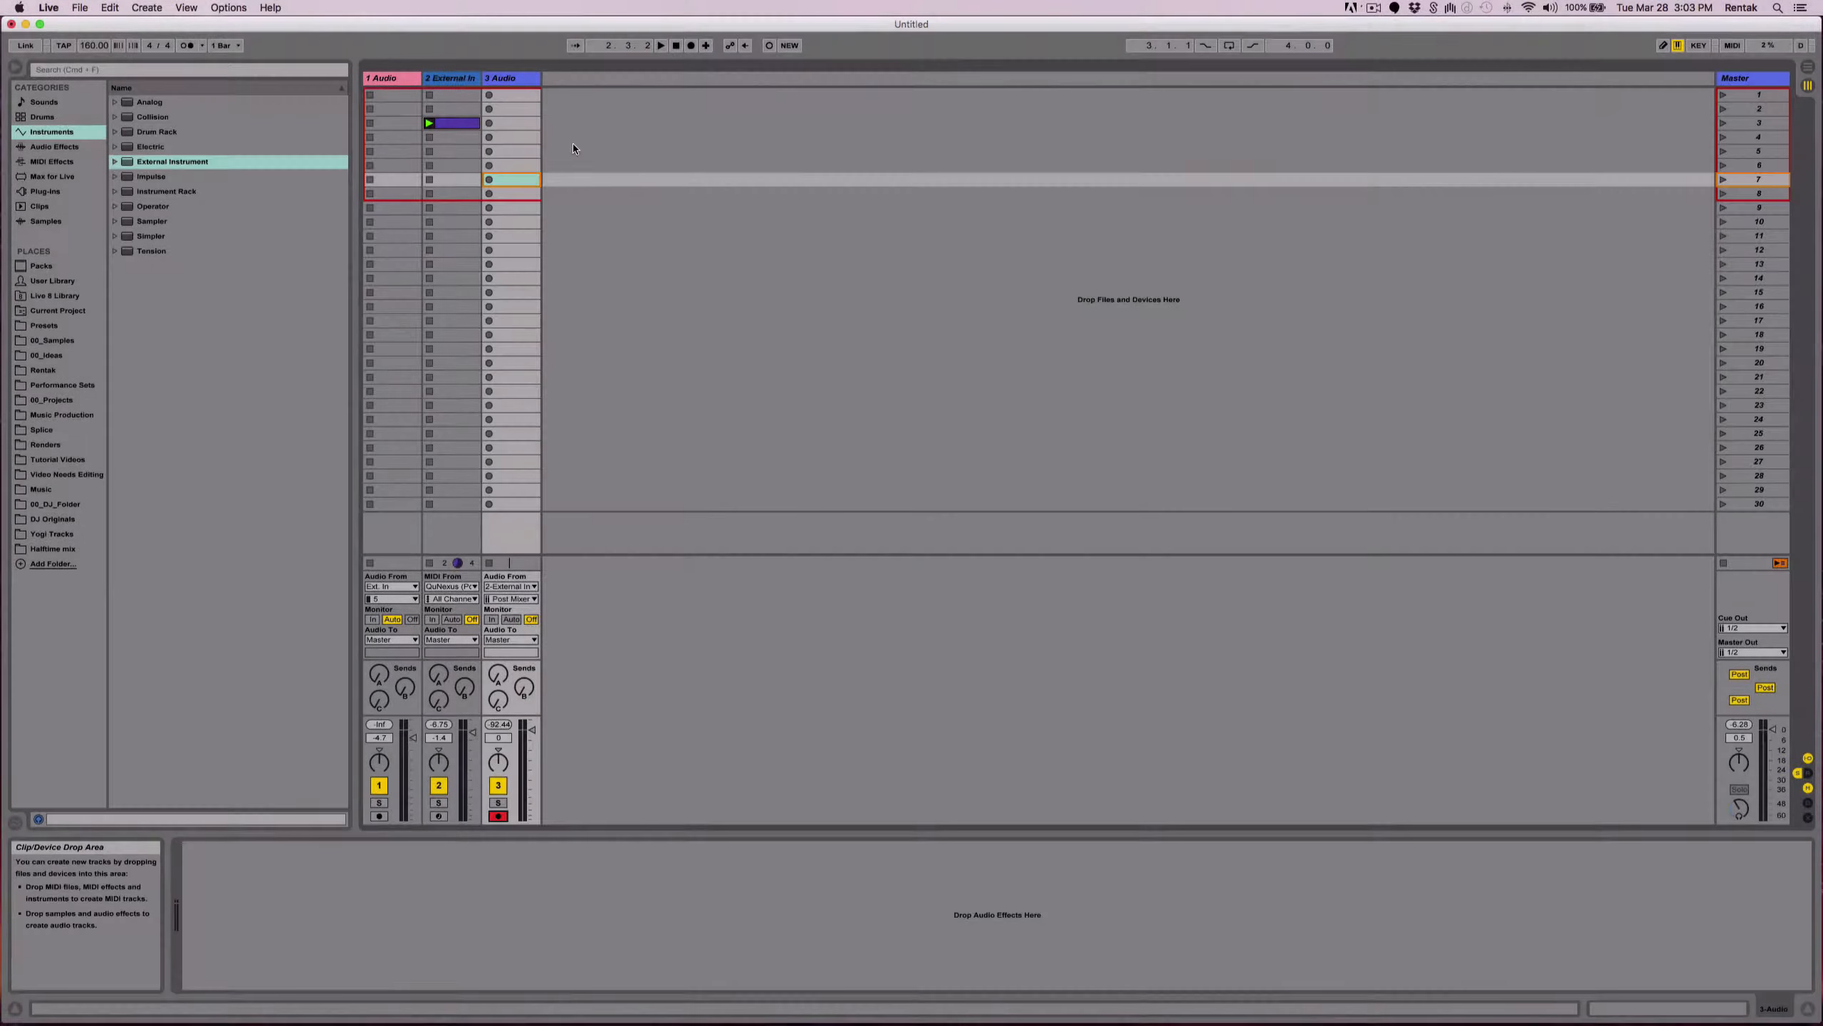
# Record the synth's output into slot 3 of the new audio track and play the recorded clip.
pyautogui.click(489, 122)
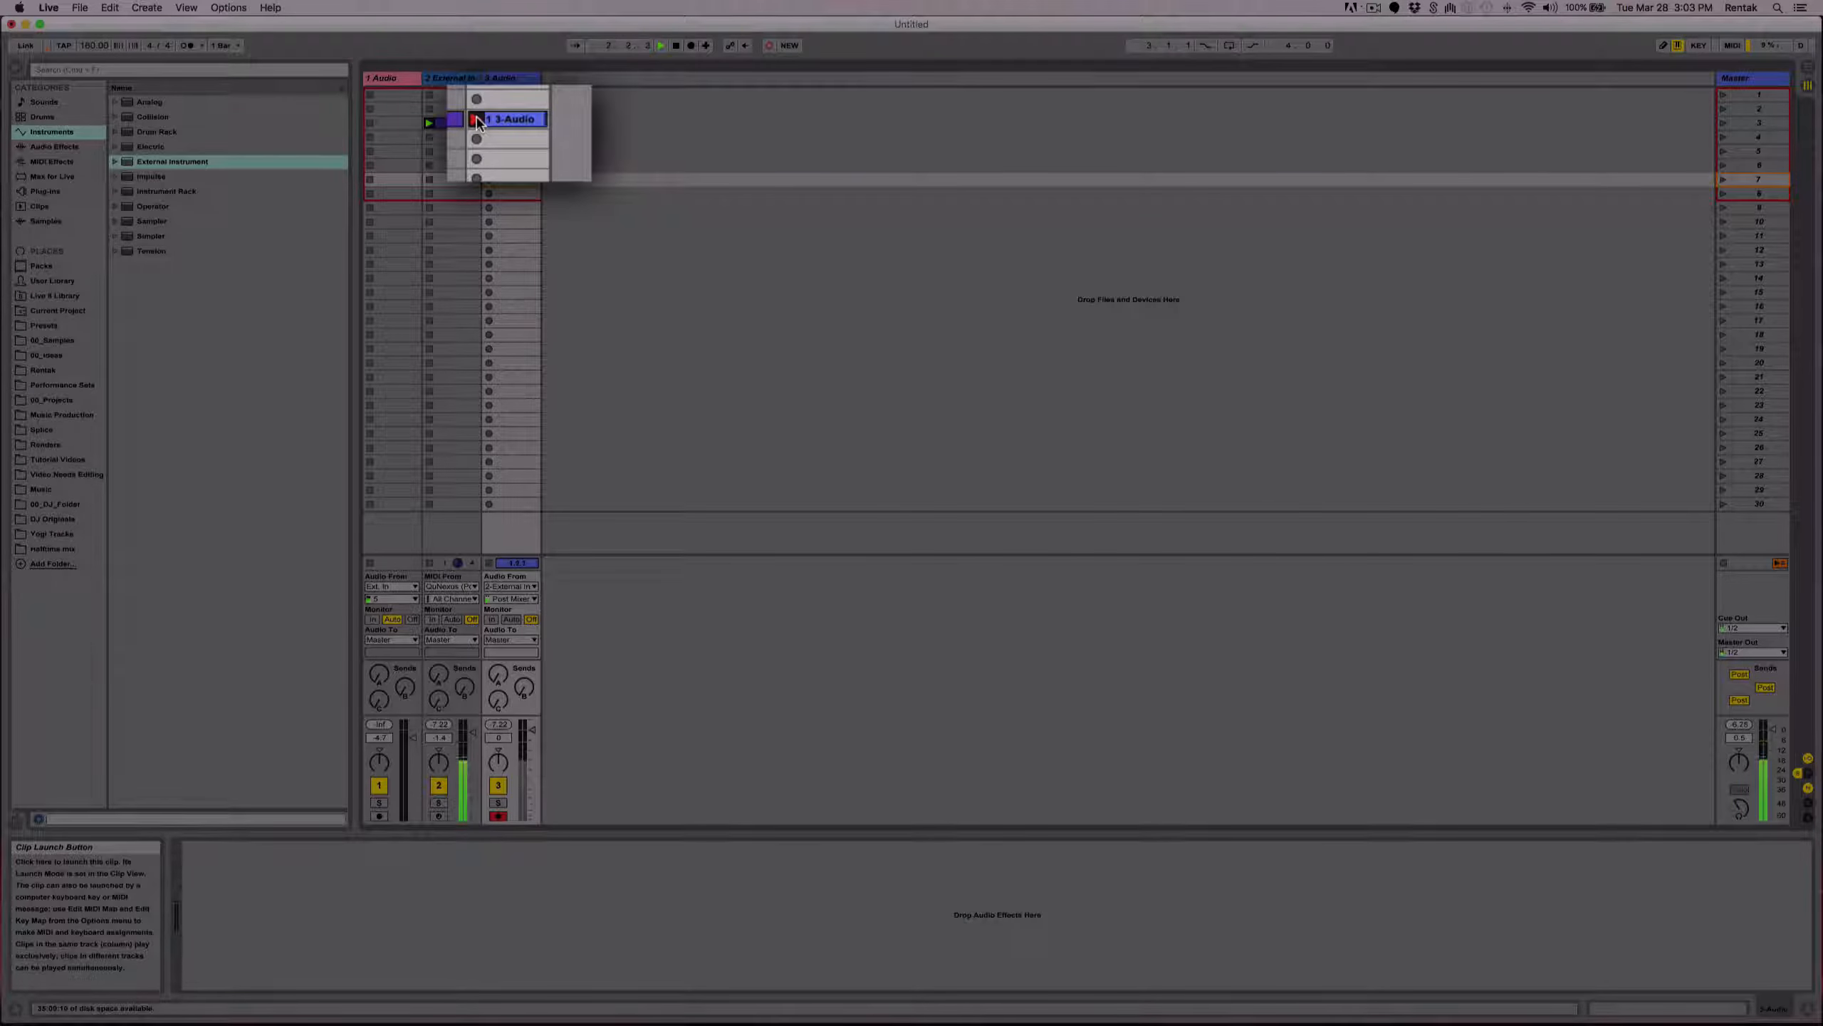
pyautogui.click(489, 124)
pyautogui.click(512, 124)
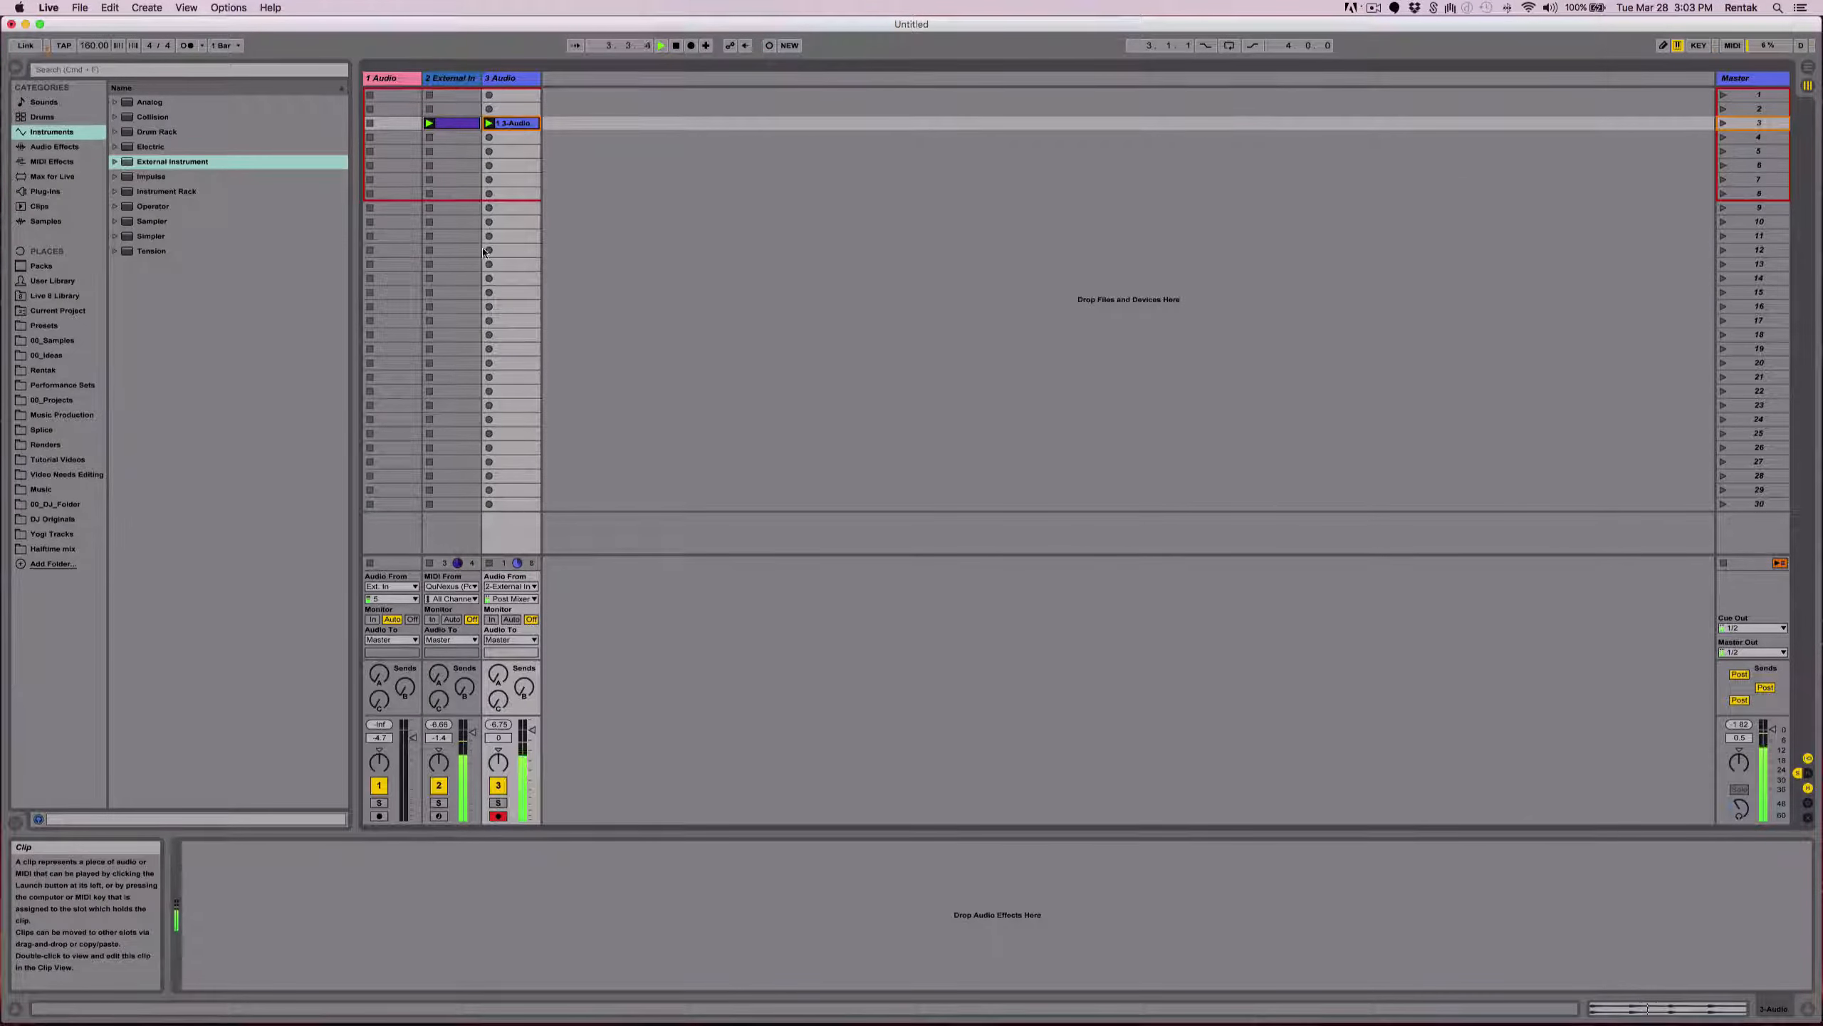
# Deactivate the MIDI clip in slot 3 of the External Instrument track.
pyautogui.click(453, 127)
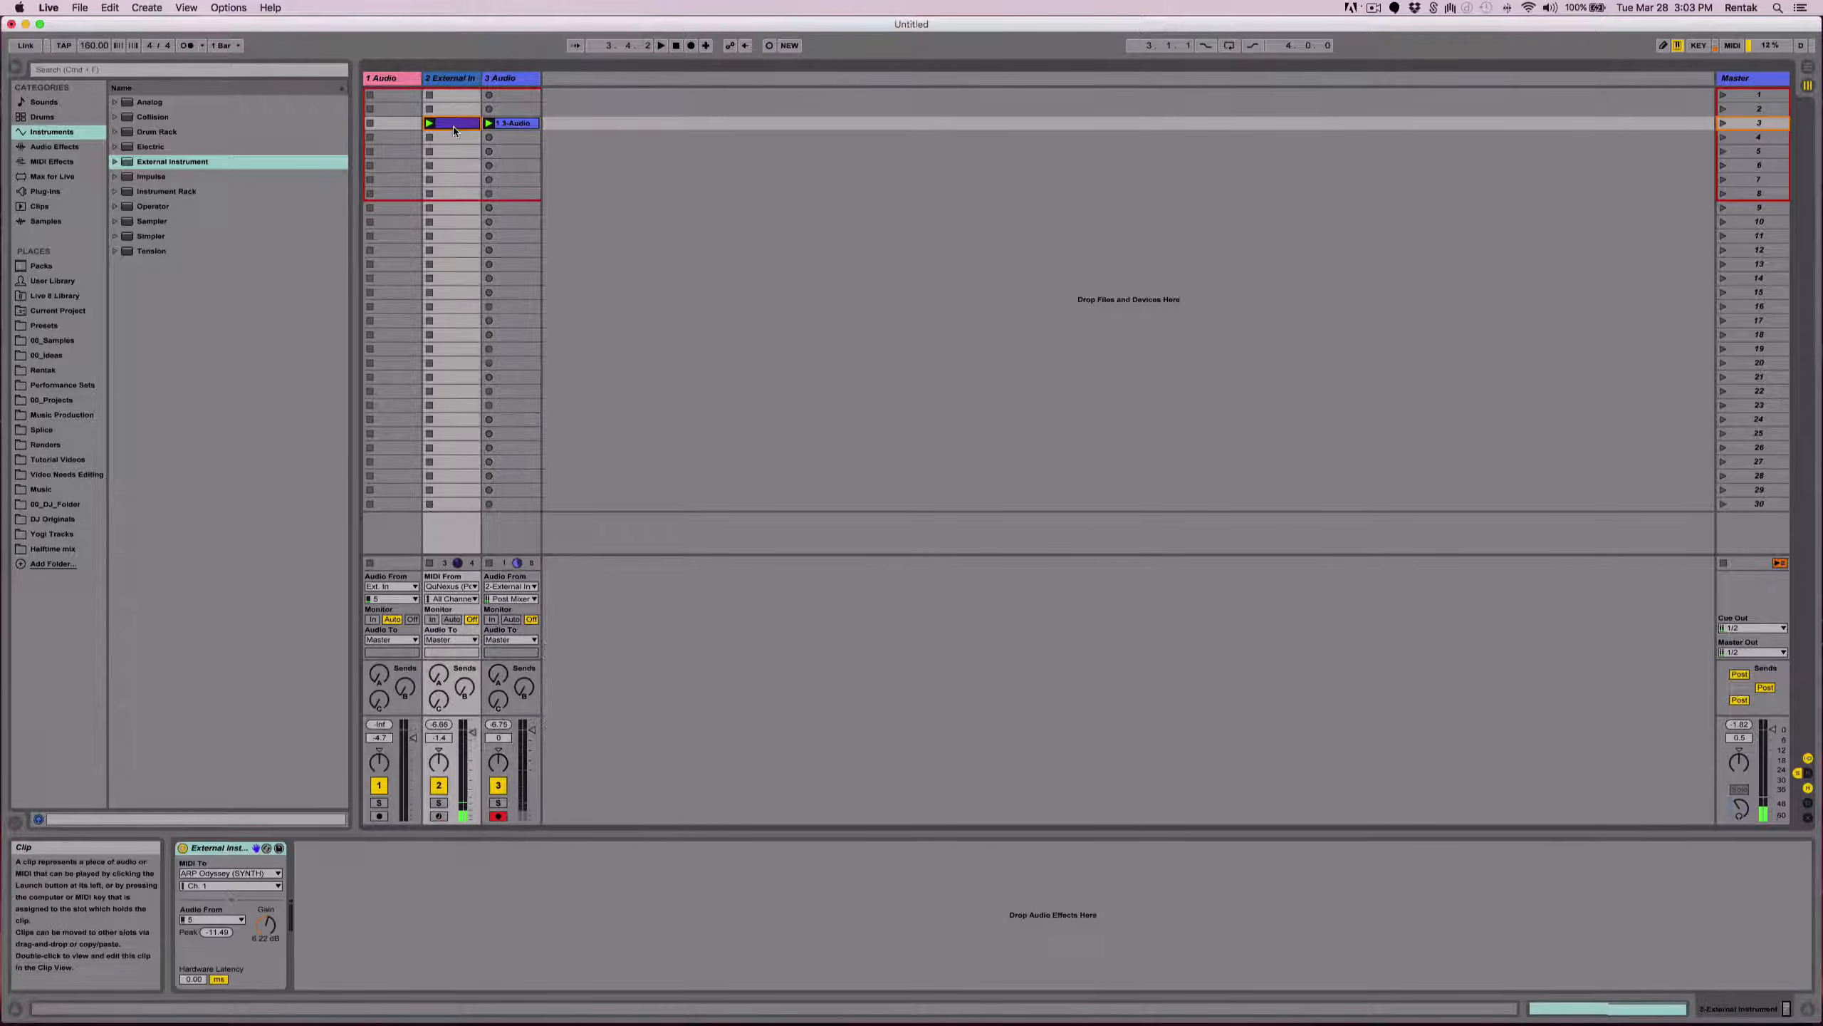
pyautogui.rightClick(453, 130)
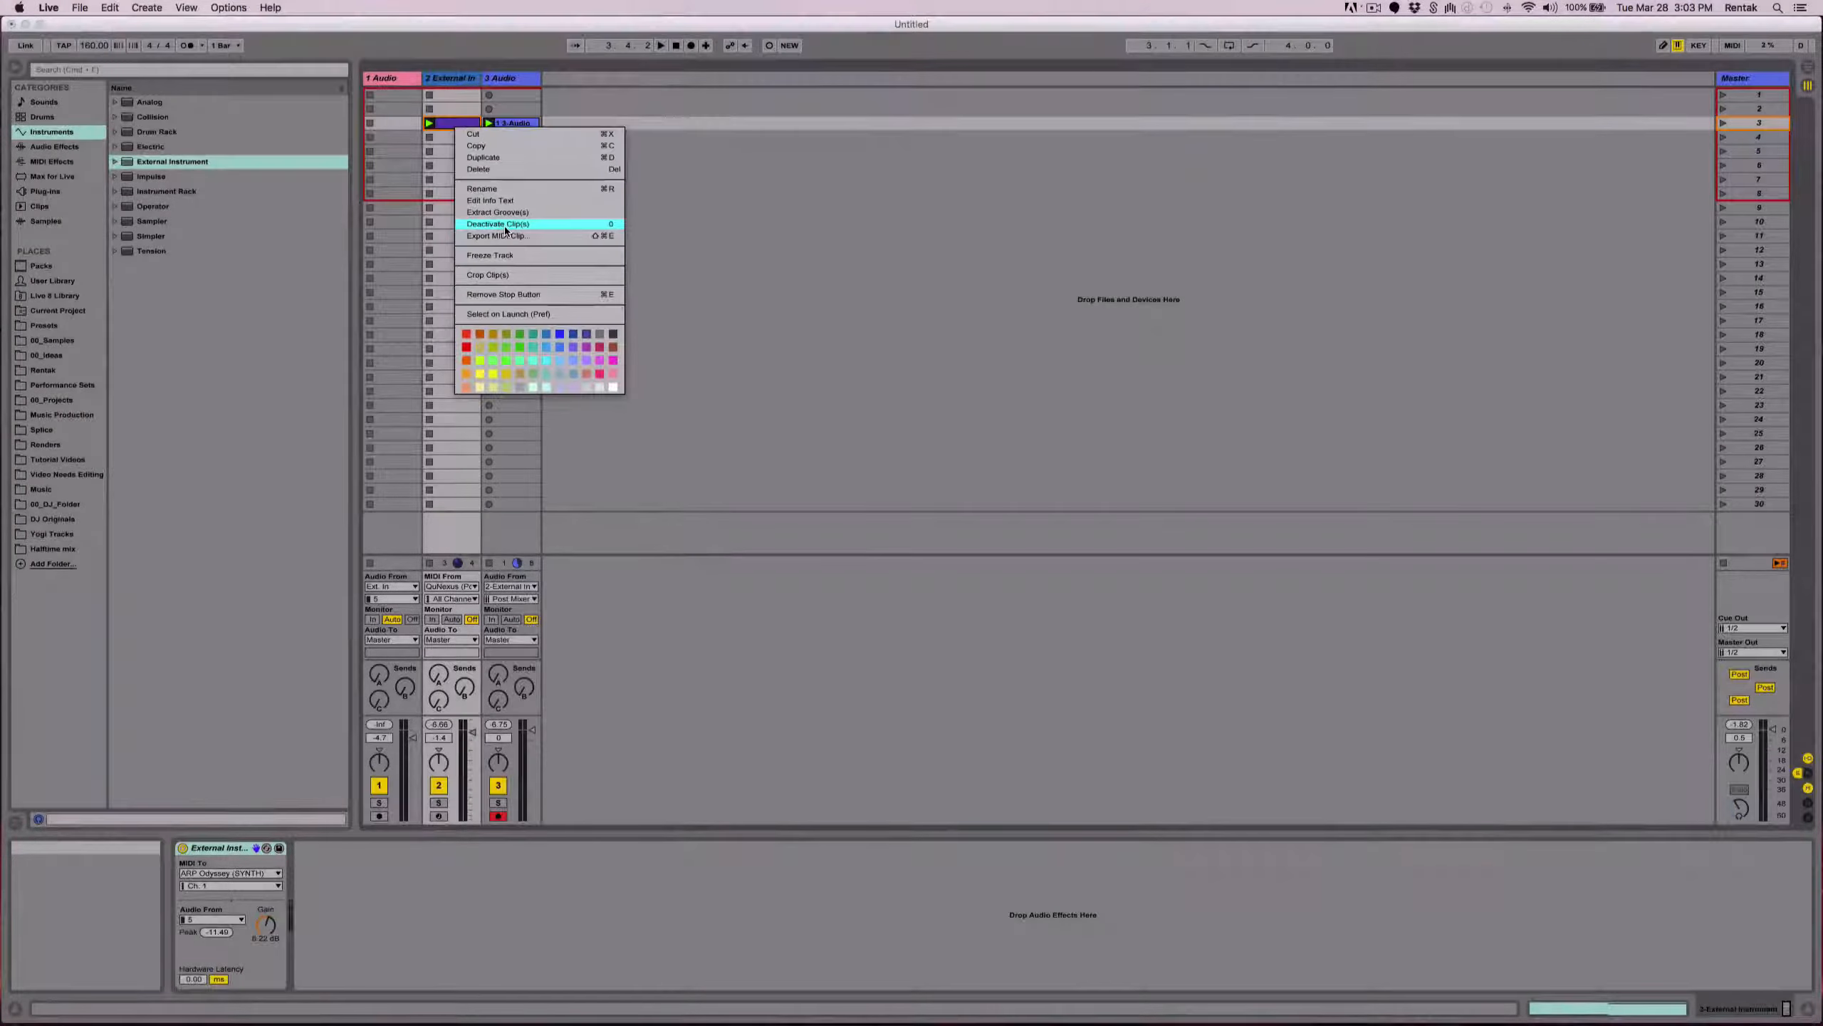
pyautogui.click(507, 224)
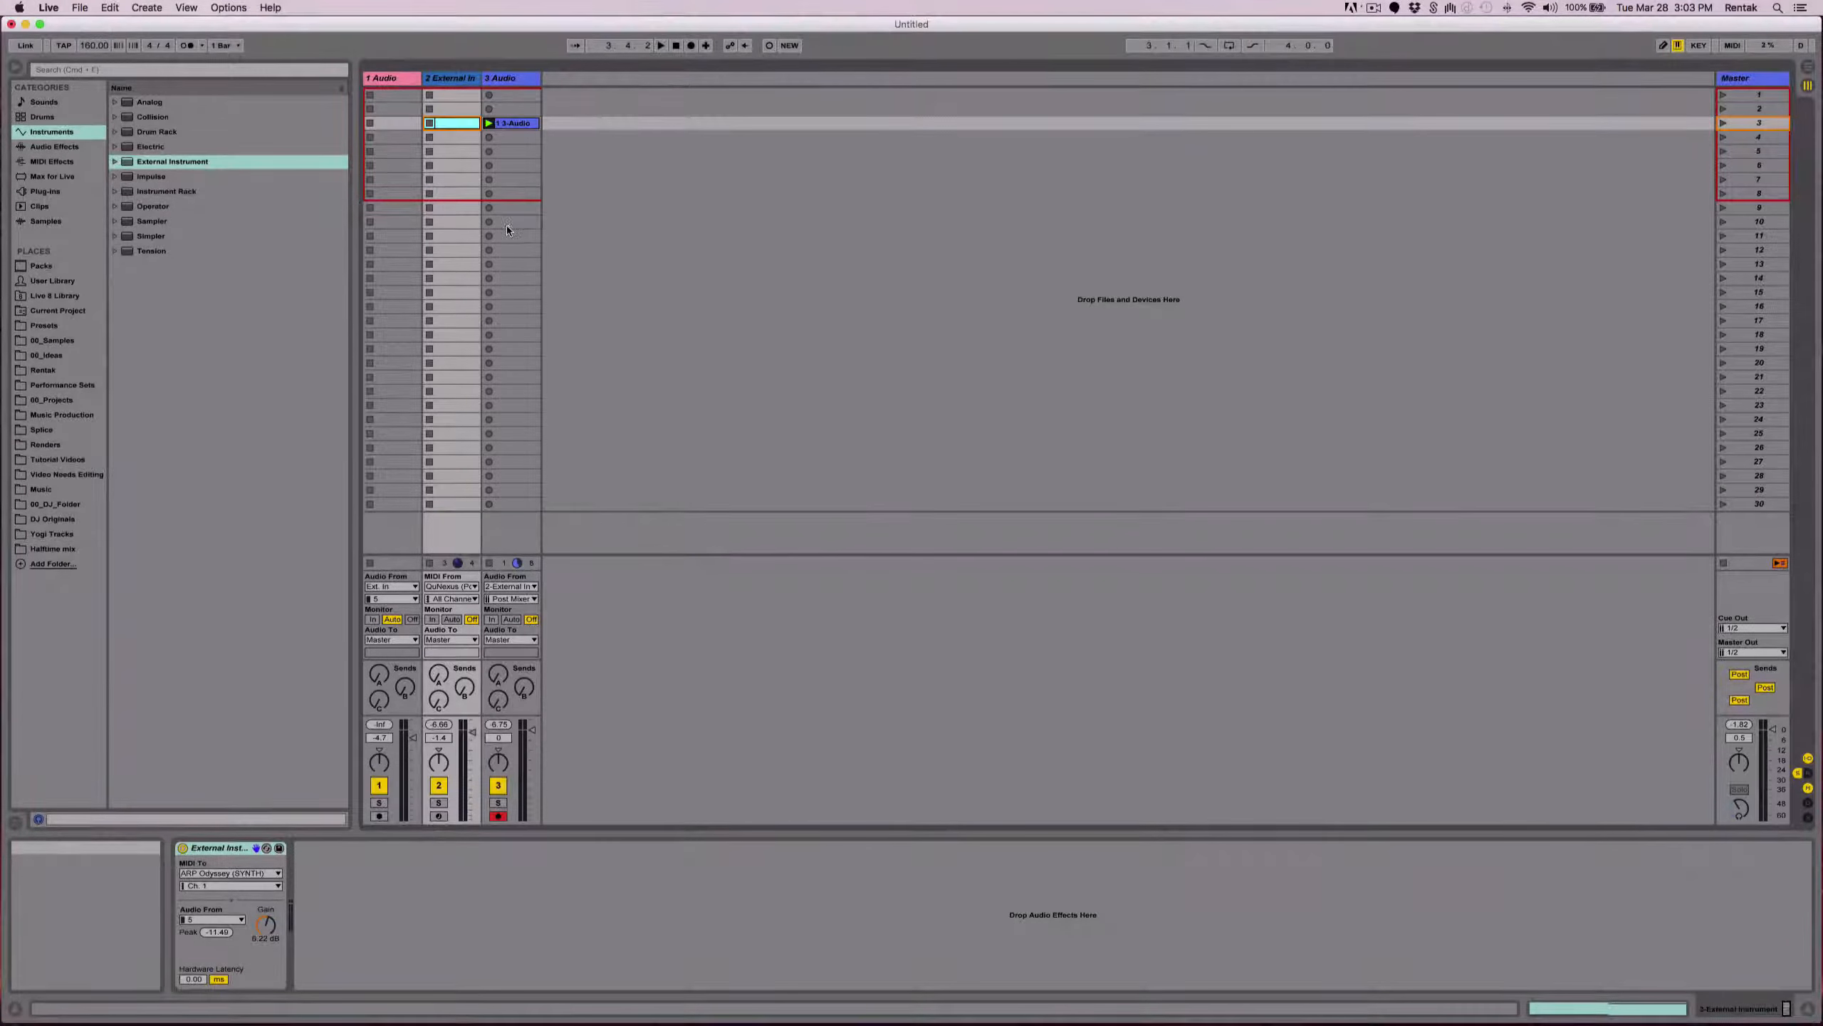
# Play back the recorded audio clip on its own, open its waveform and stop playback.
pyautogui.click(511, 126)
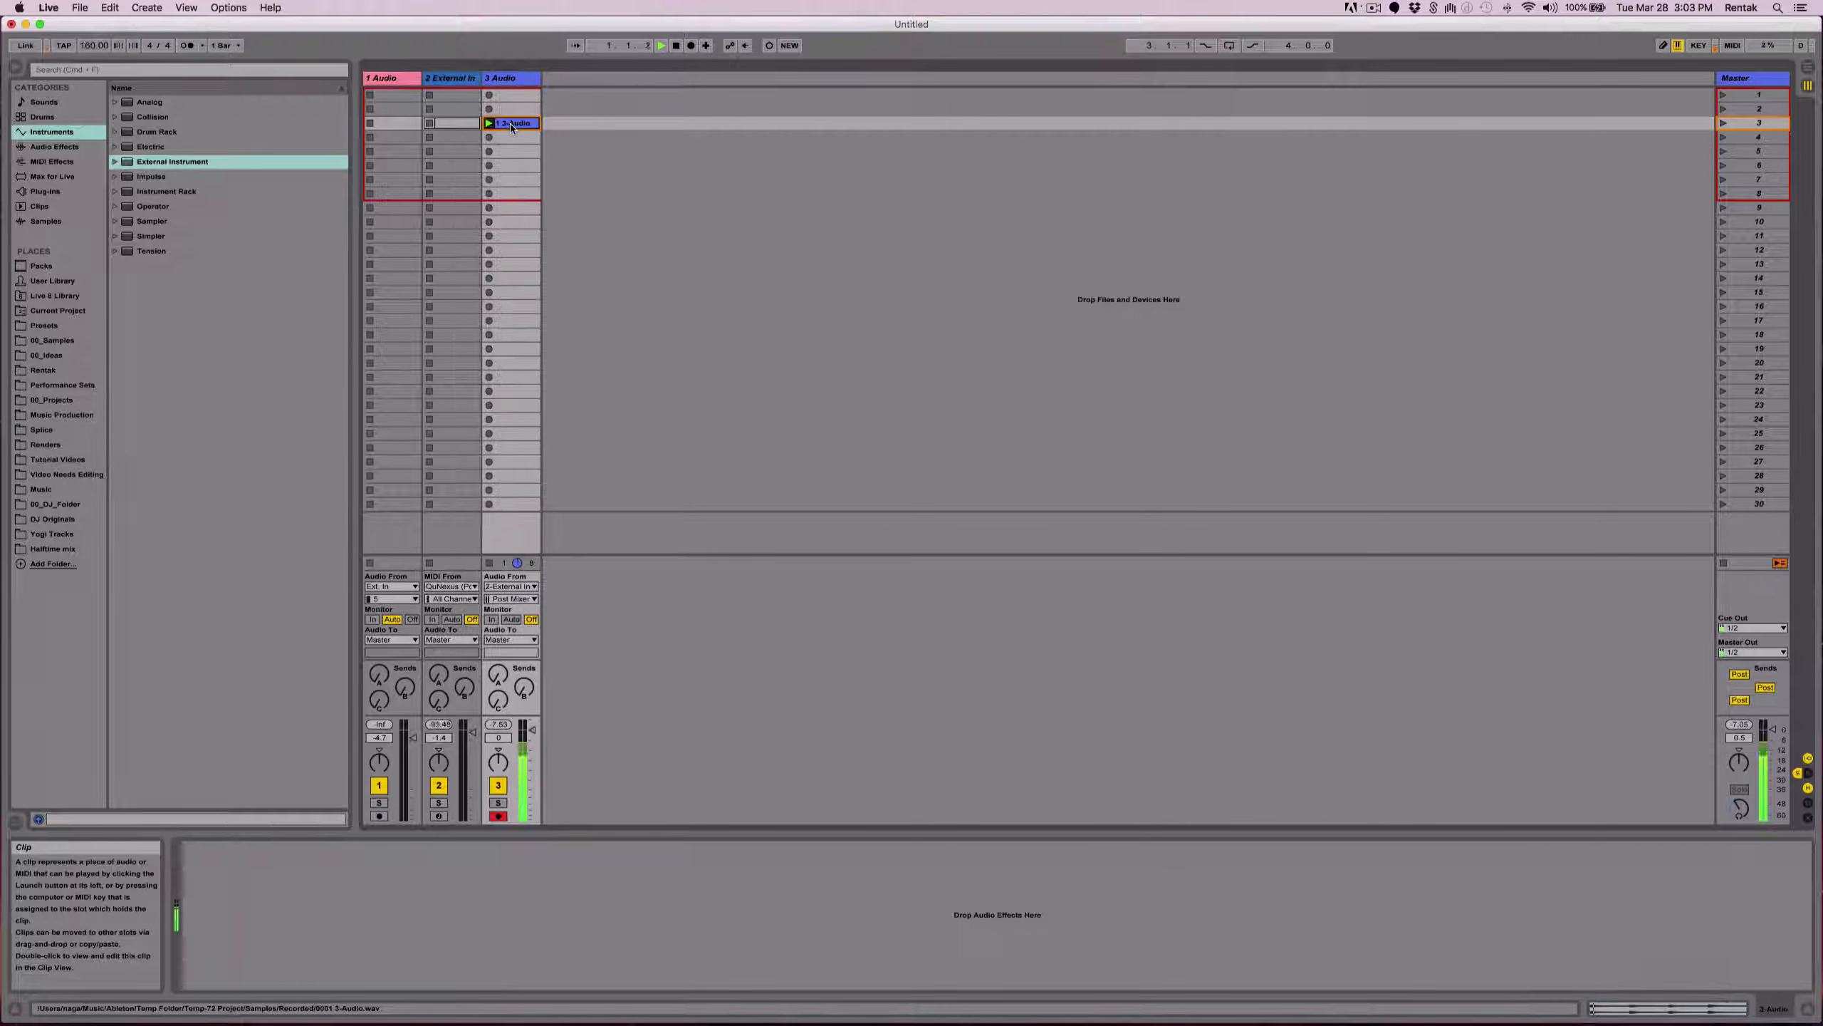
pyautogui.click(453, 124)
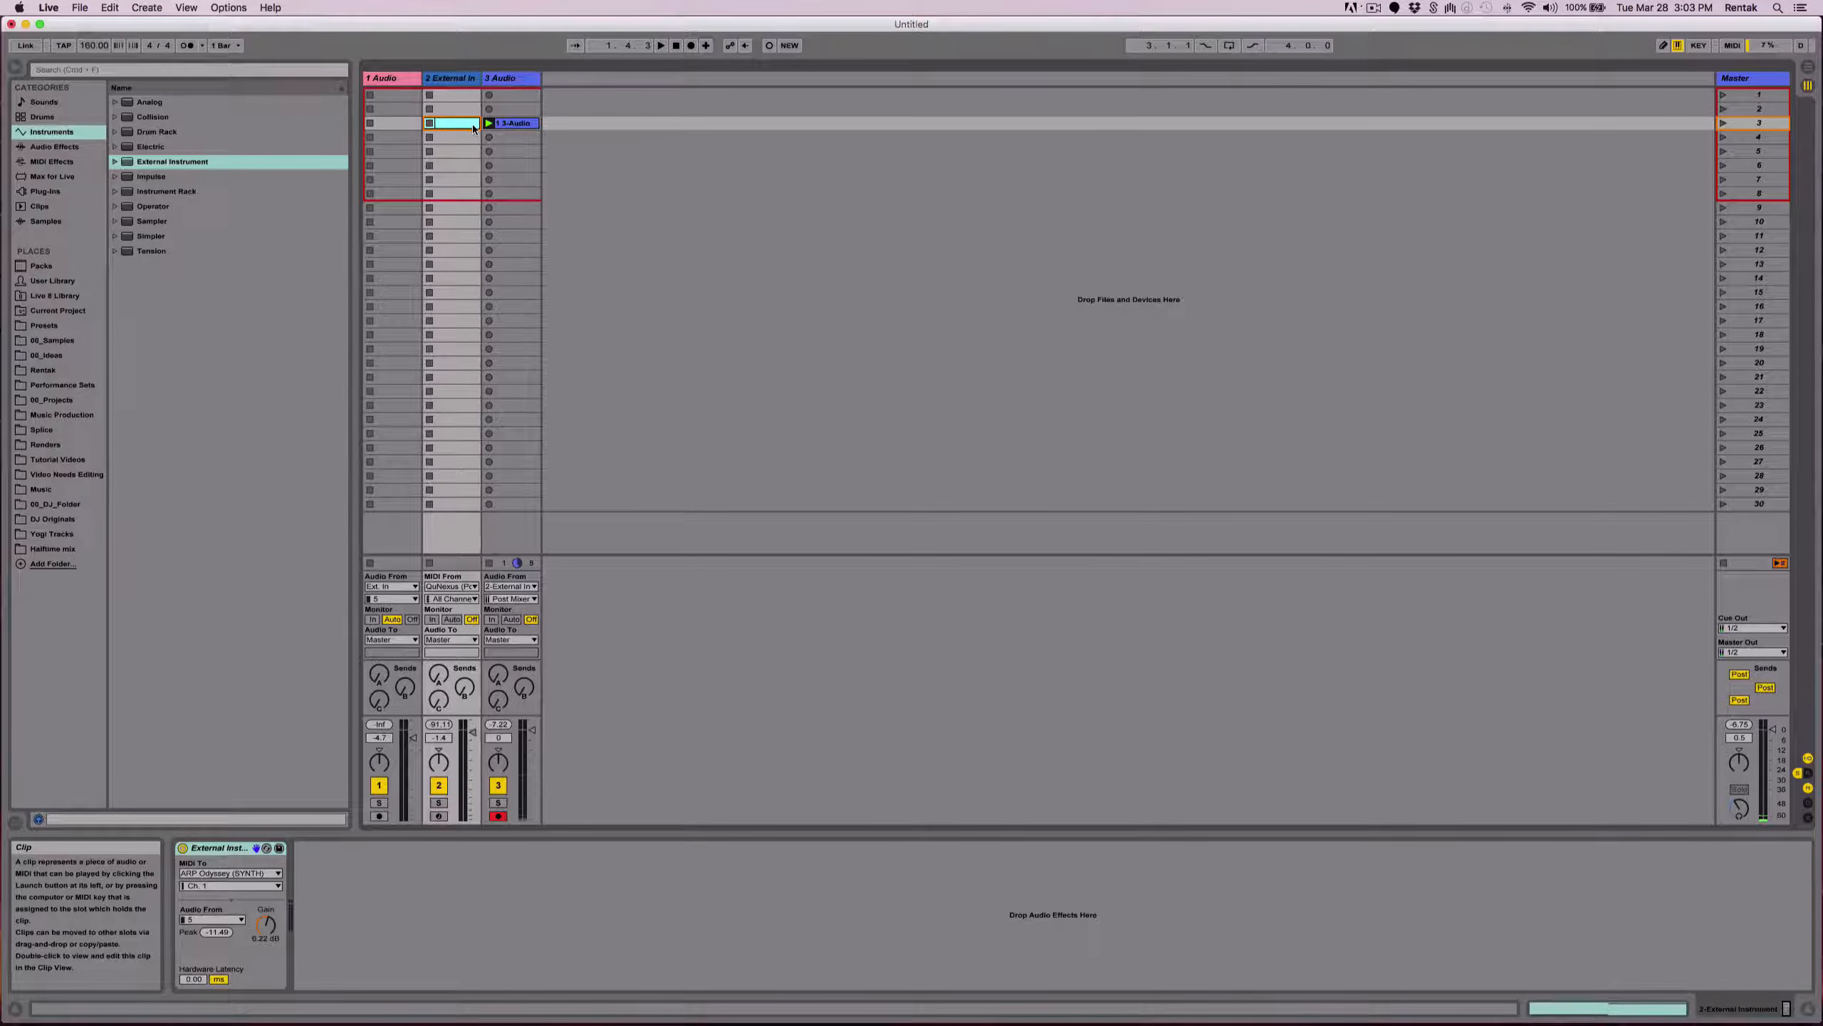
pyautogui.click(511, 125)
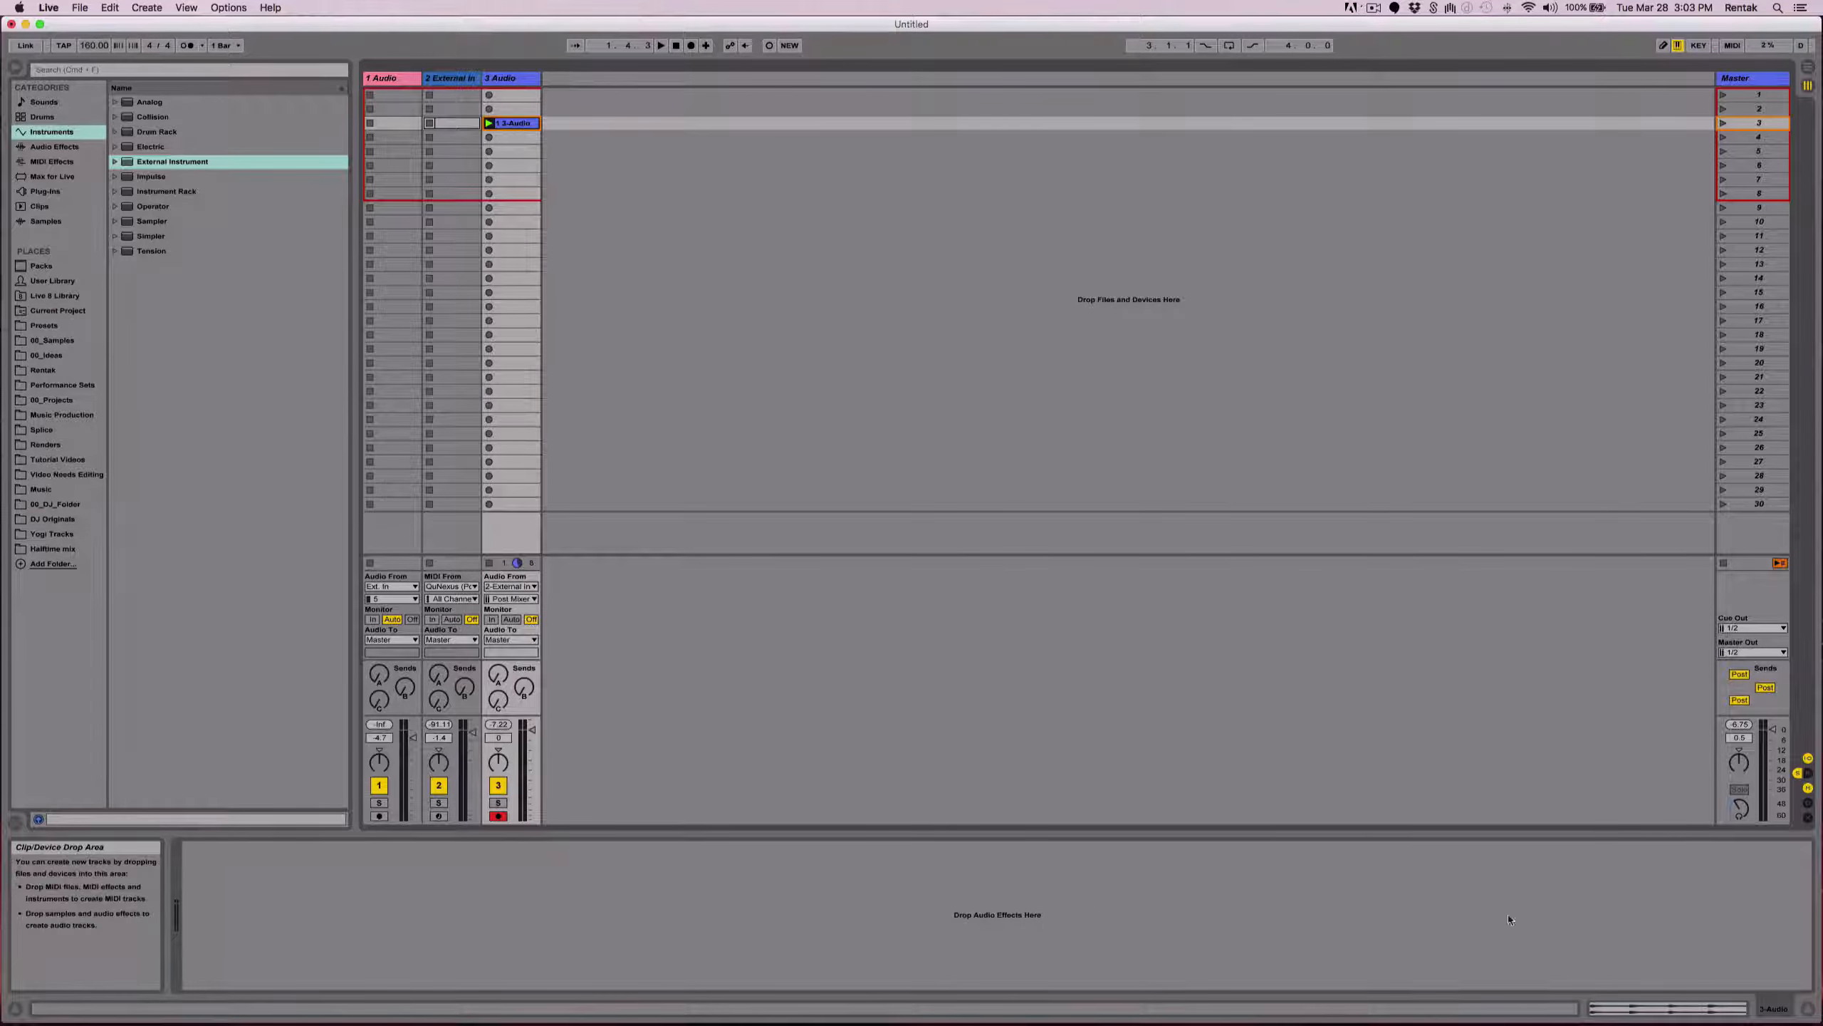
pyautogui.click(522, 123)
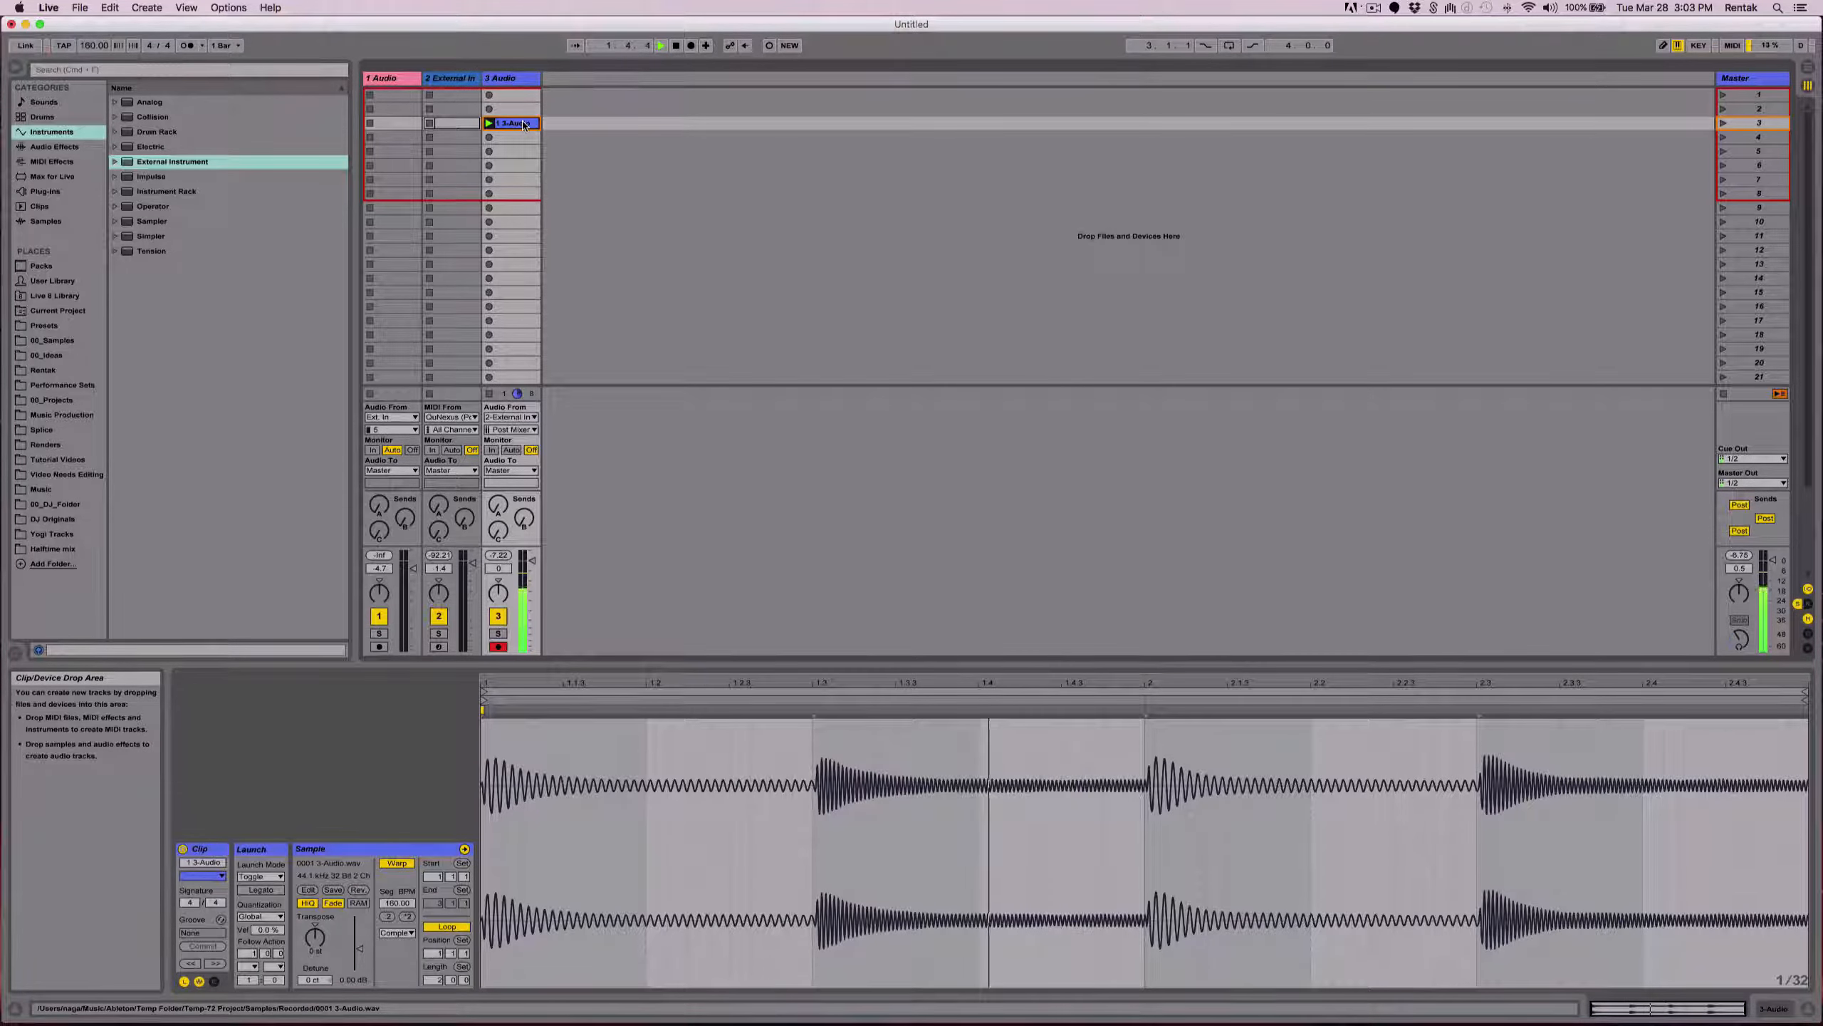
pyautogui.press('space')
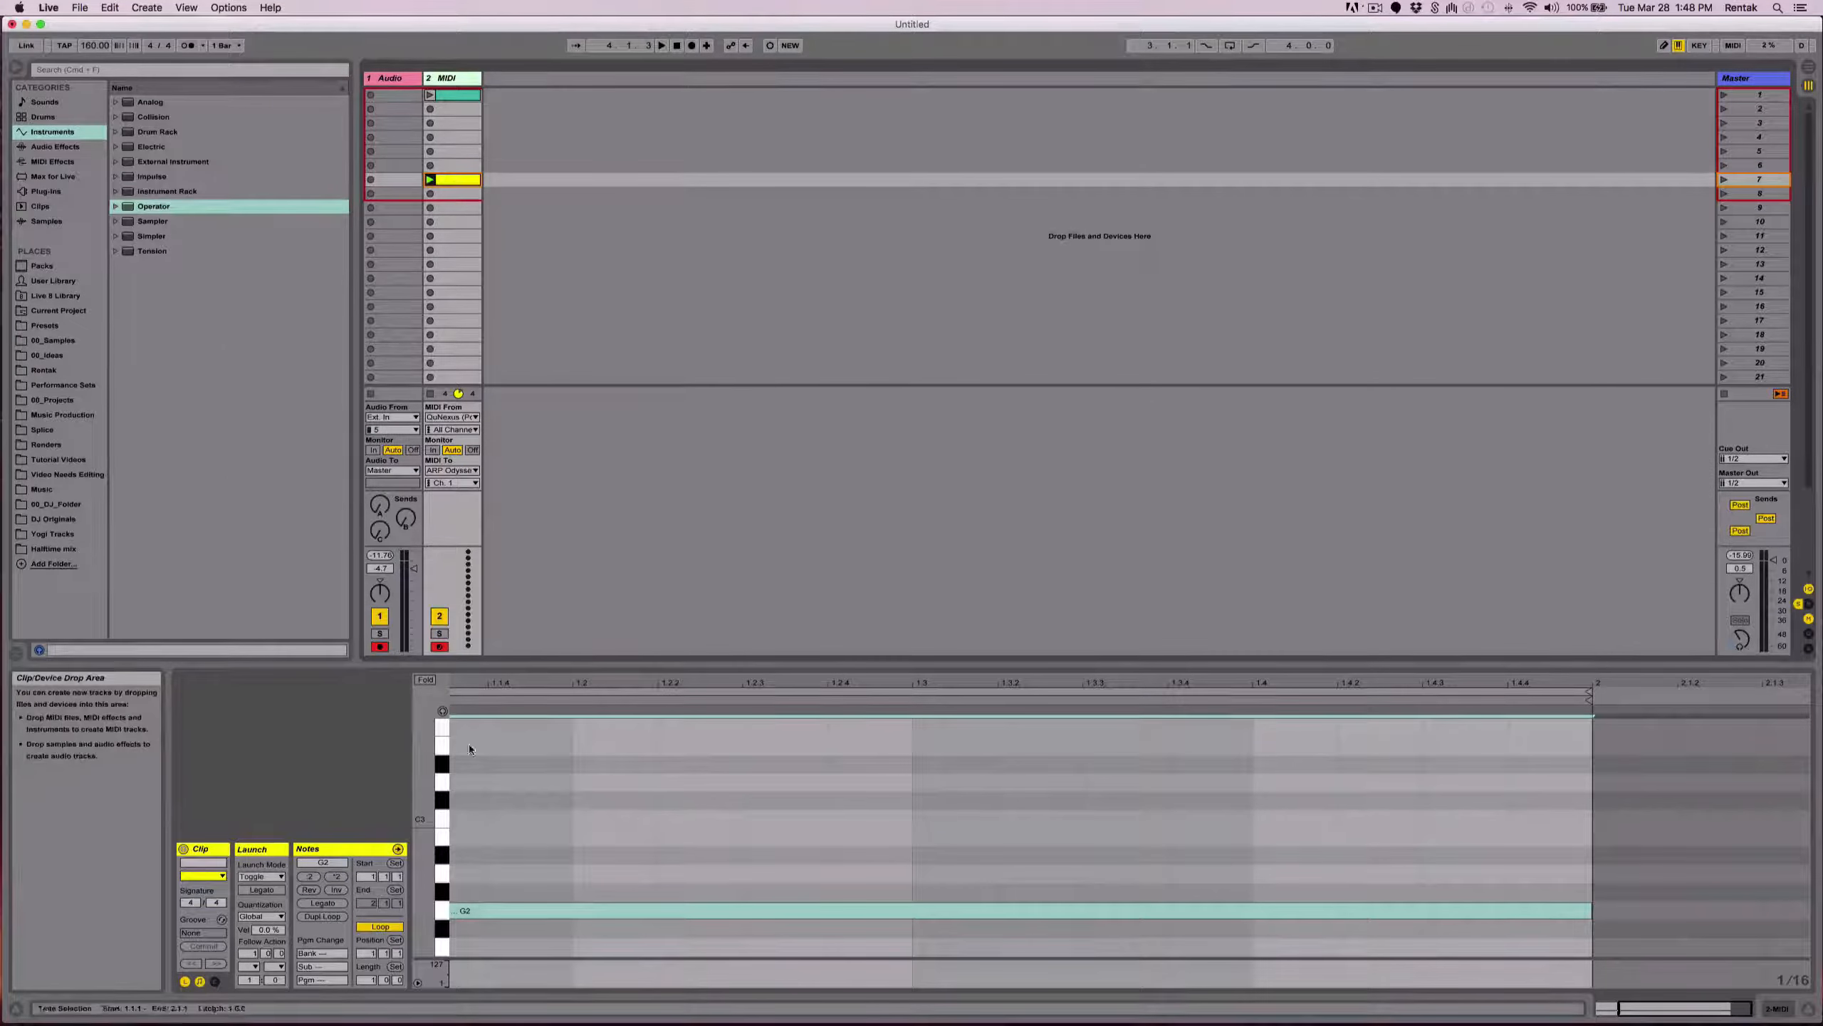
# Delete the G2 note from the MIDI clip in slot 7.
pyautogui.click(560, 910)
pyautogui.press('Delete')
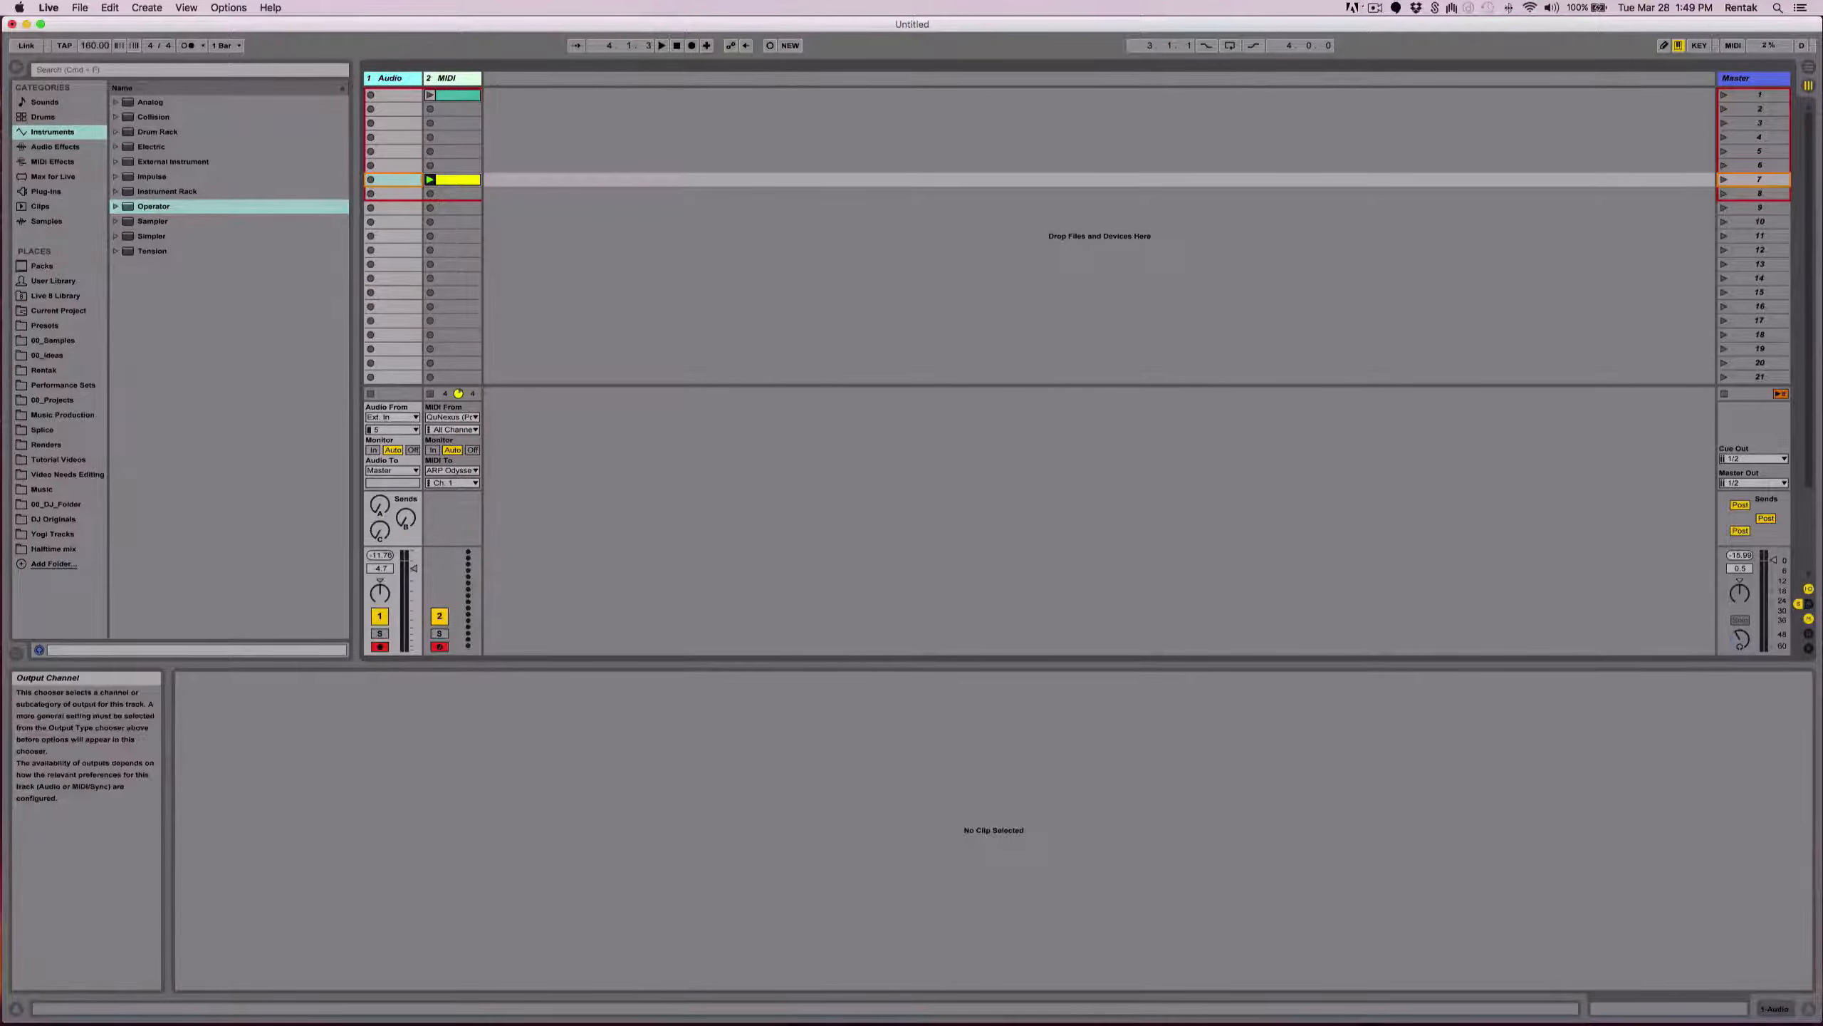
# Load the Guitar Rig 5 VST onto the Audio track and choose the EUB Main preset from My Presets.
pyautogui.click(61, 194)
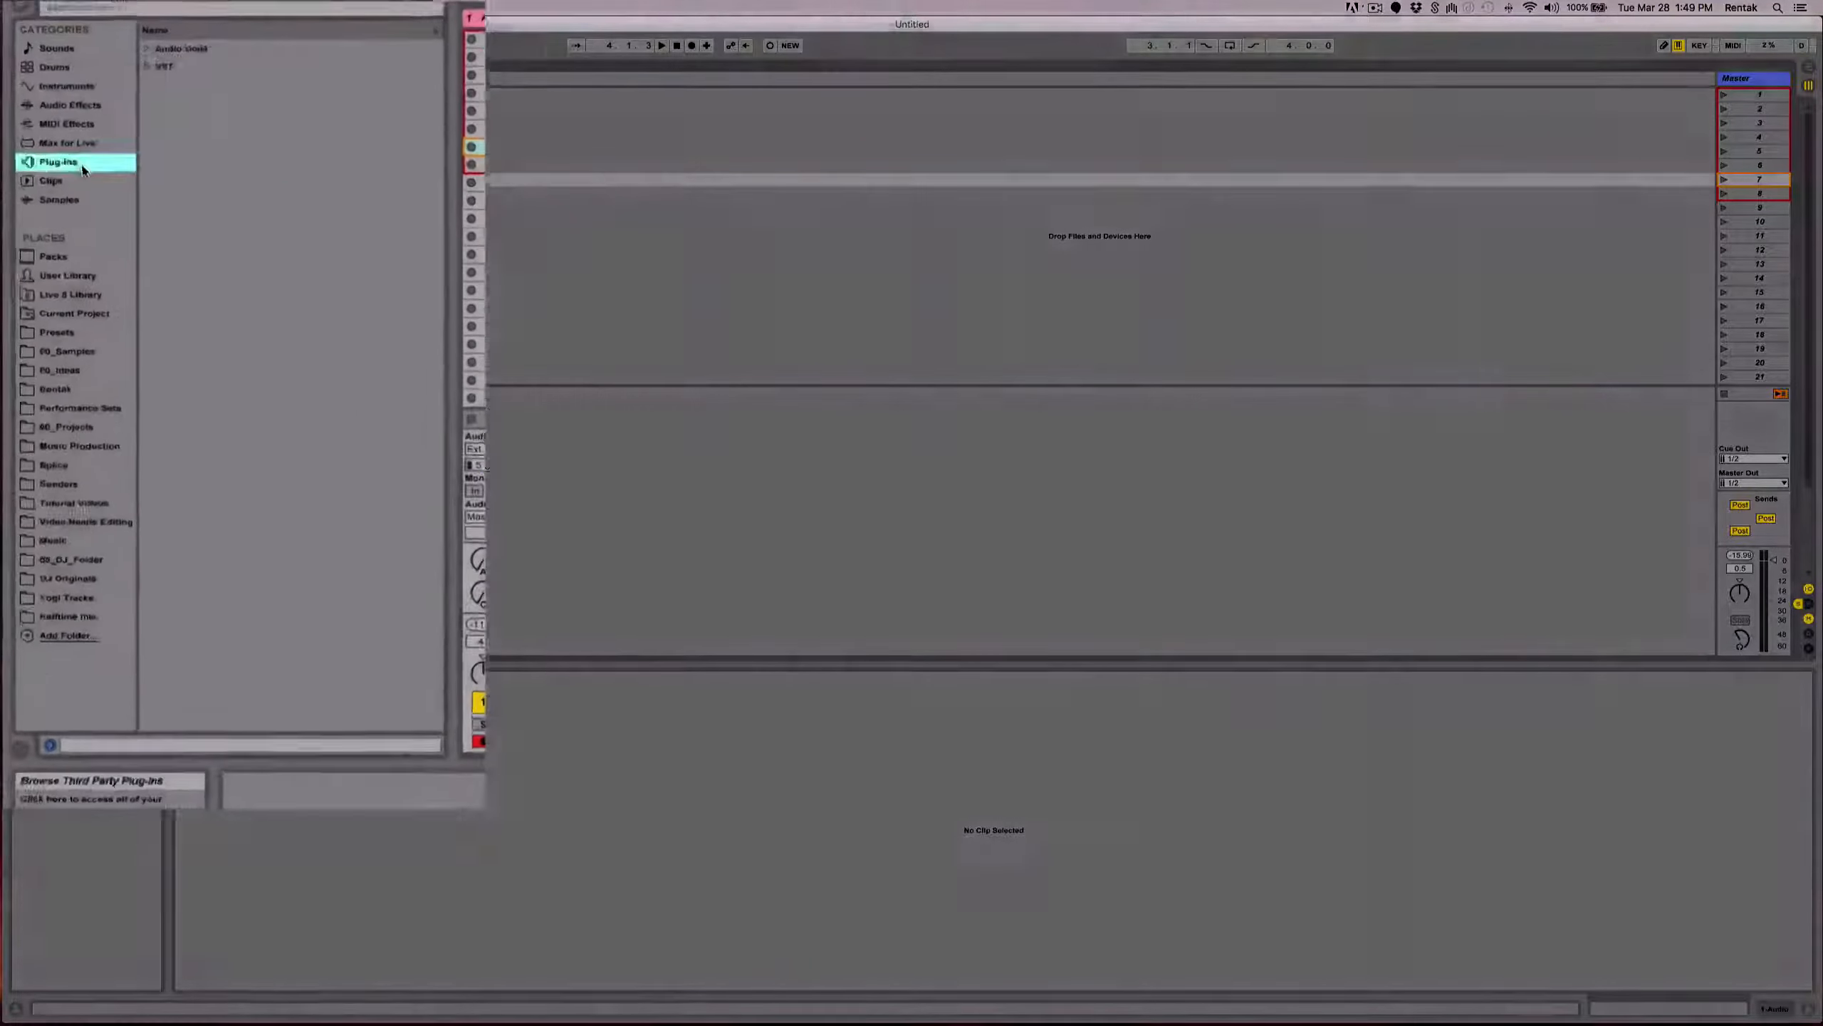
pyautogui.click(168, 69)
pyautogui.write('gui')
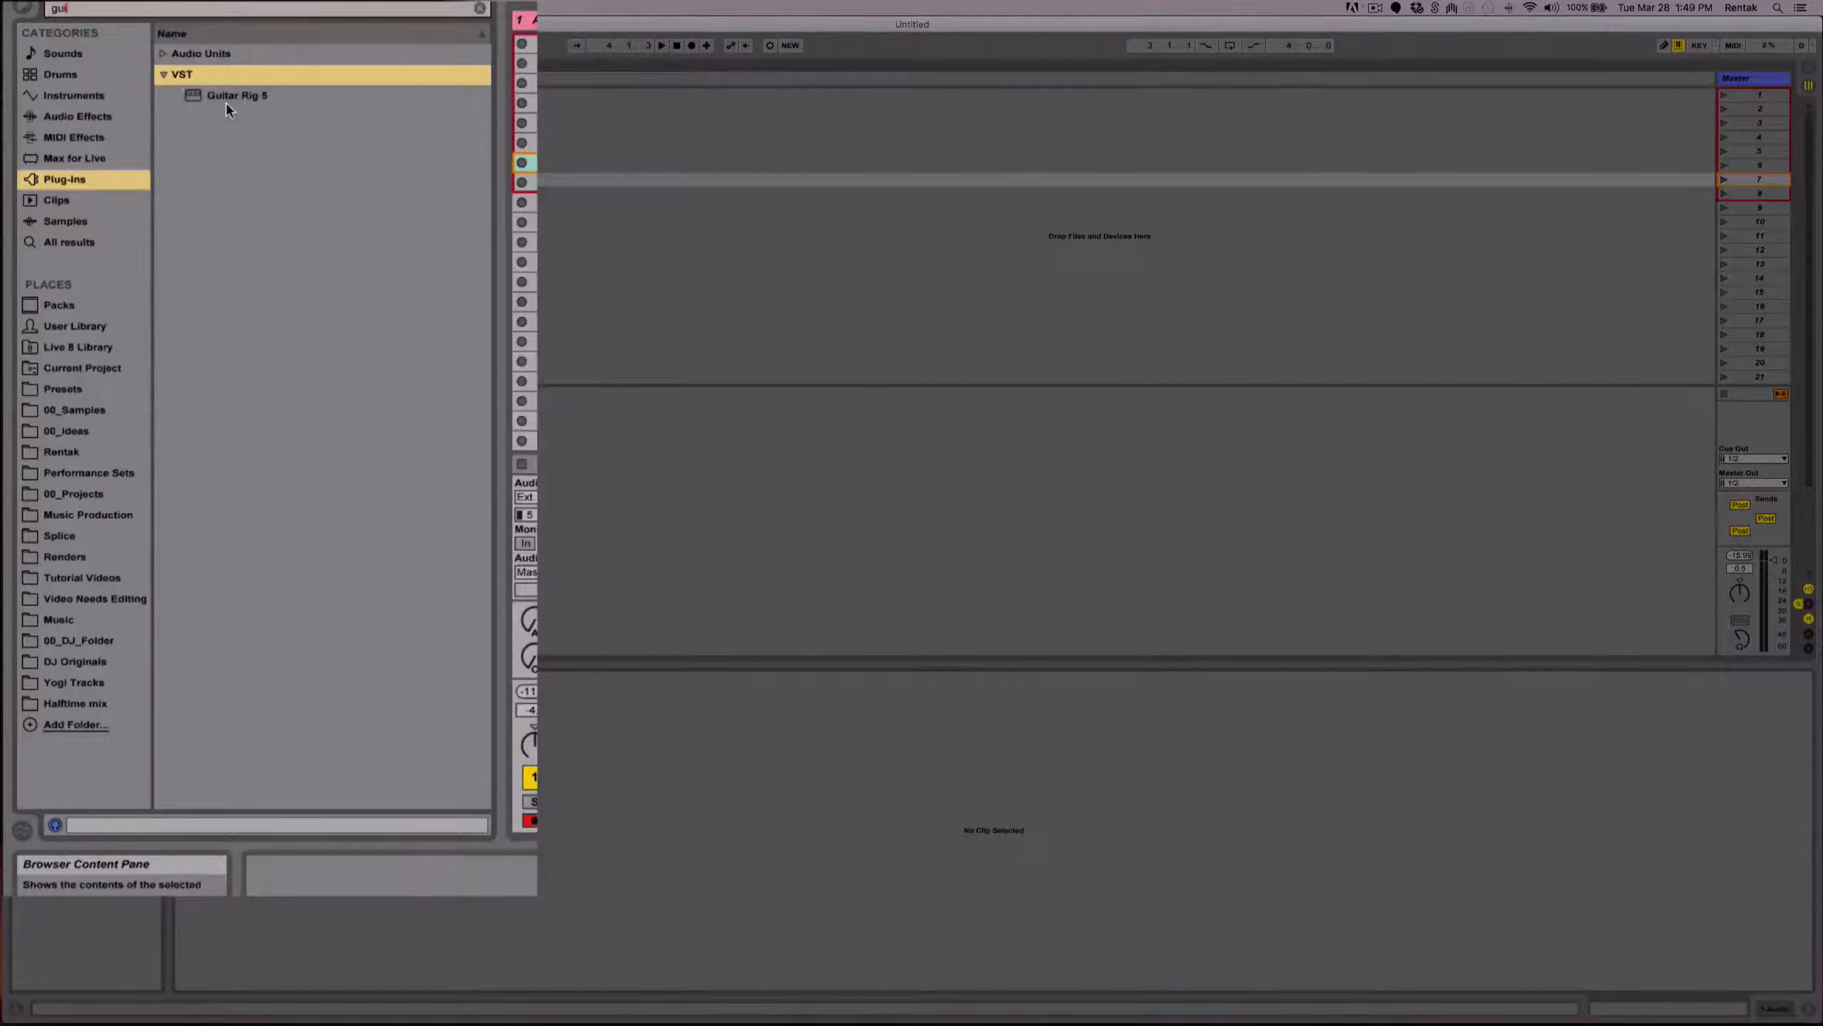
pyautogui.doubleClick(228, 97)
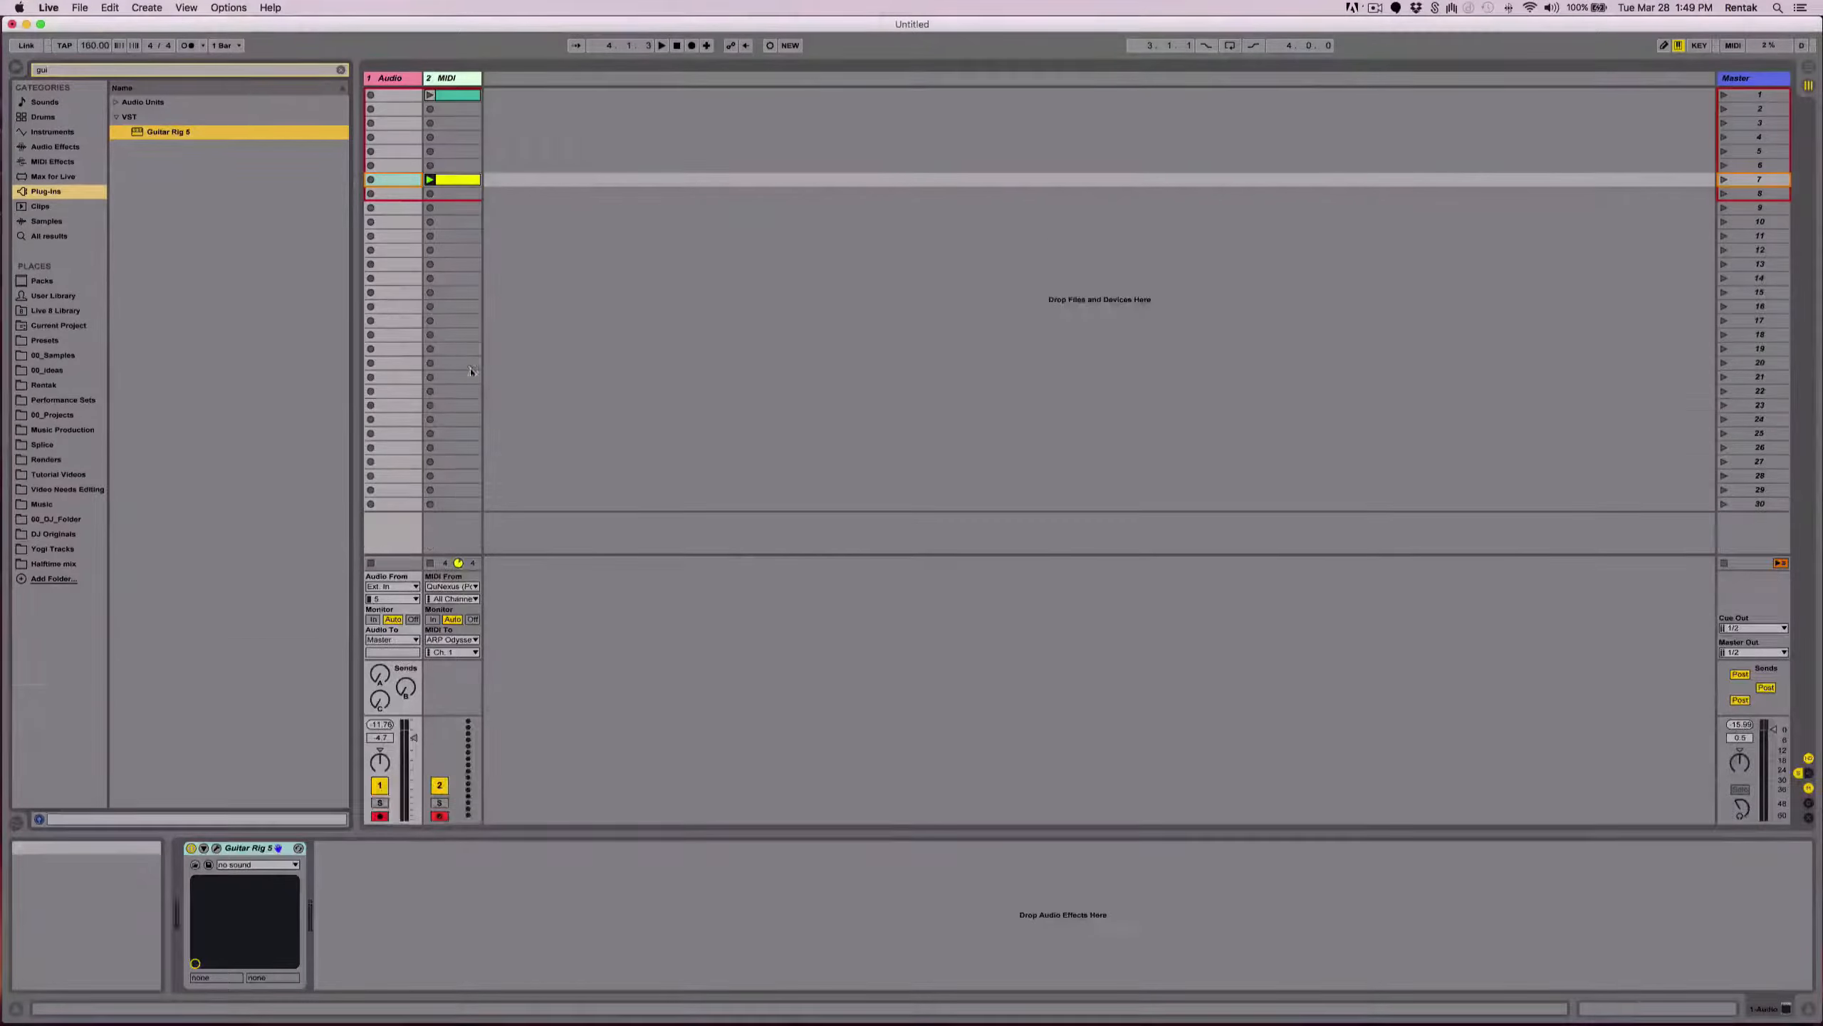
pyautogui.click(710, 241)
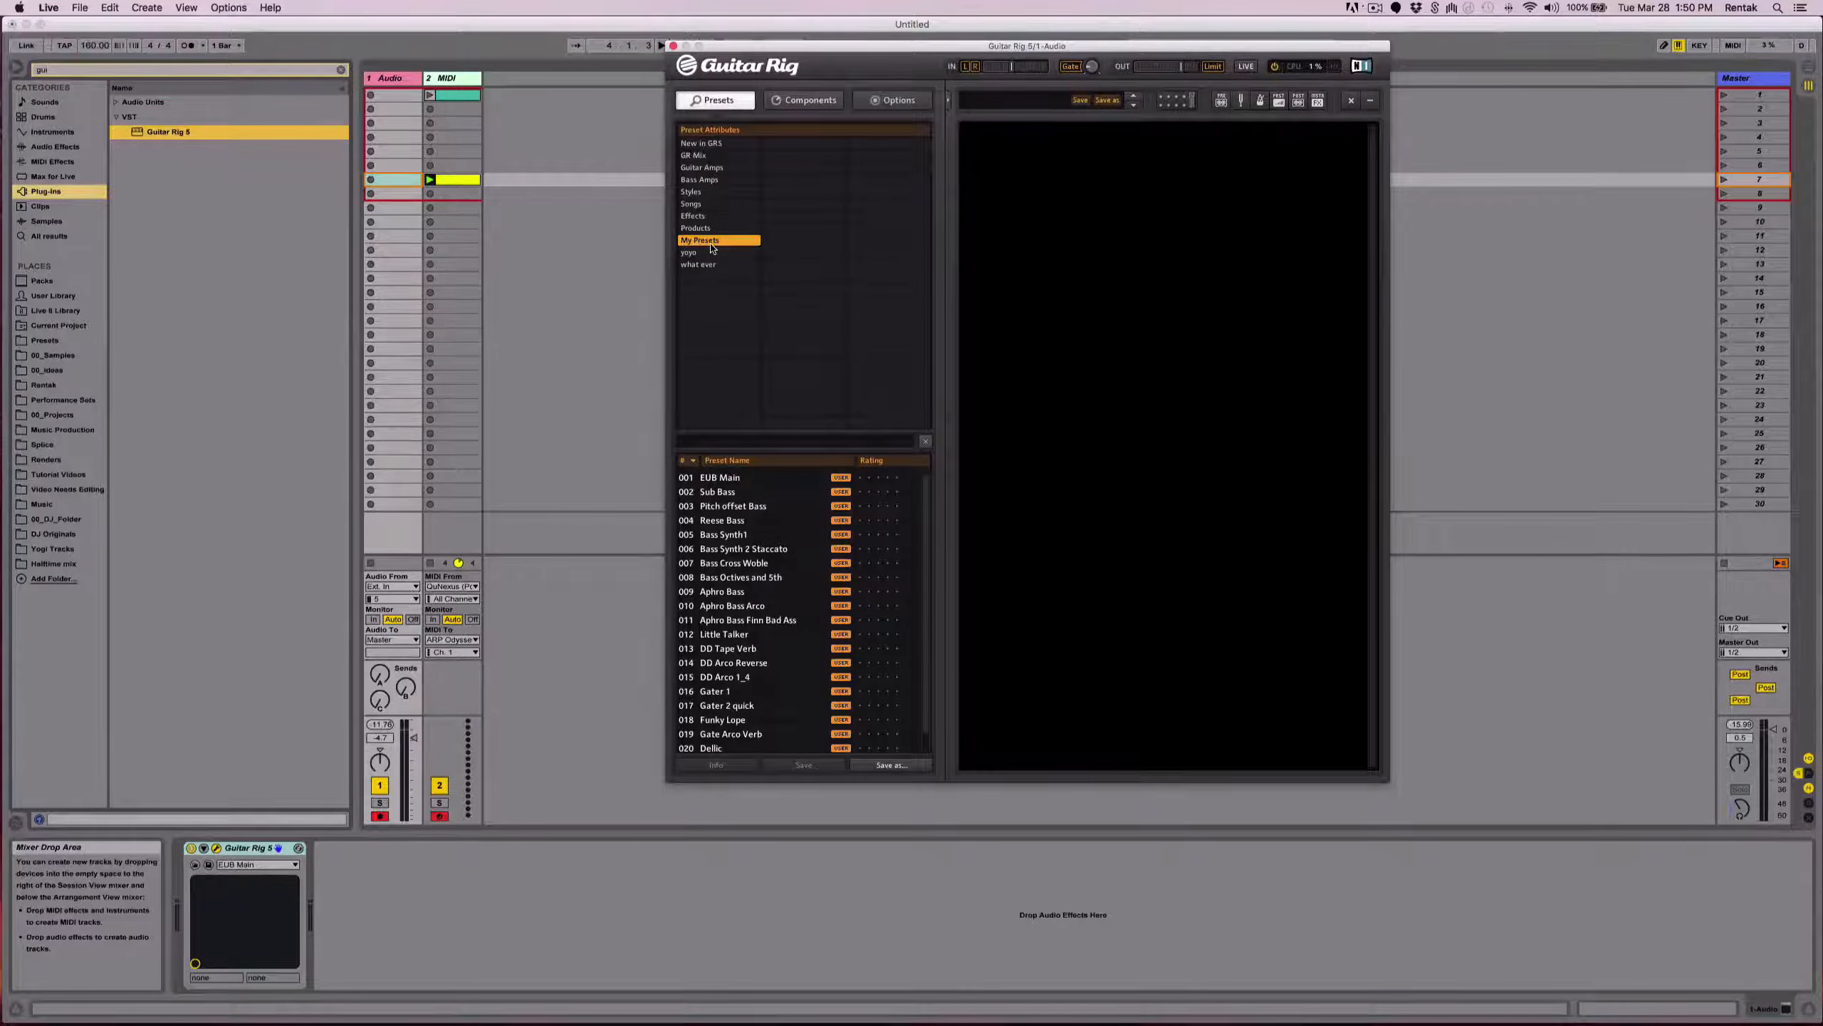
pyautogui.click(753, 493)
pyautogui.click(753, 483)
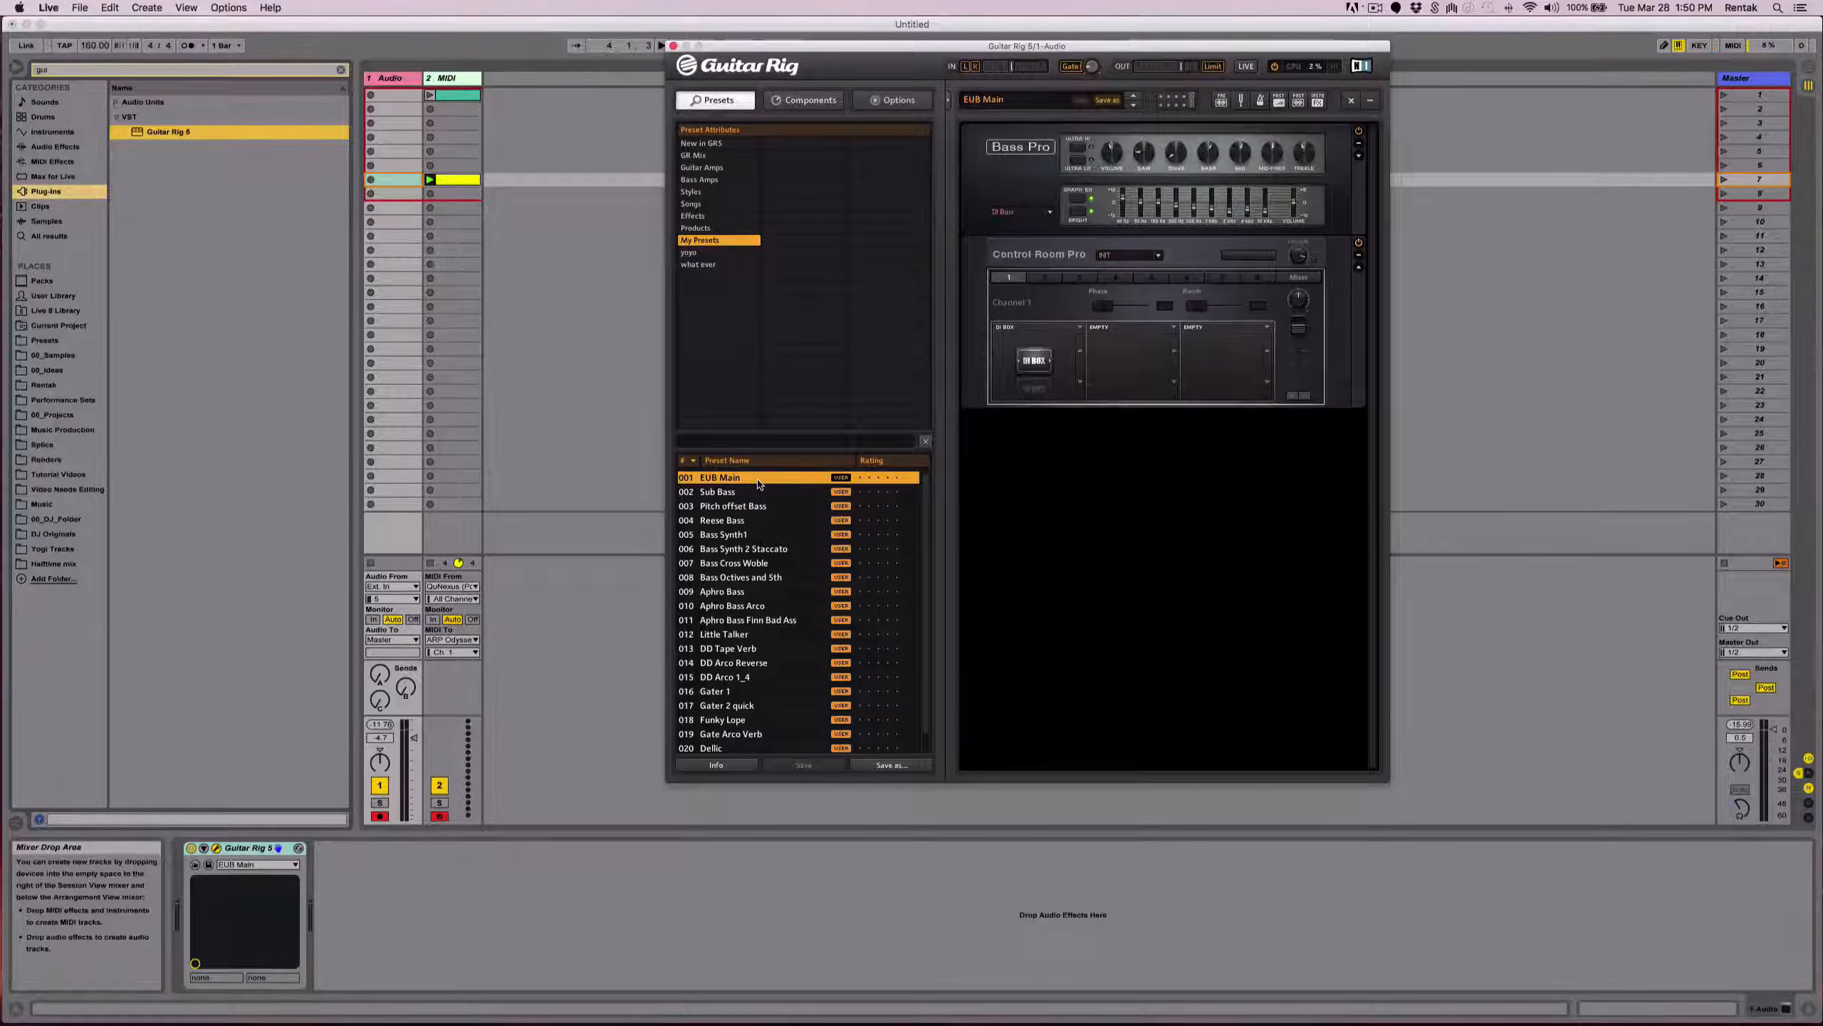
# Set the slot 7 MIDI clip's program change to 3 and duplicate the clip into slot 8.
pyautogui.click(461, 187)
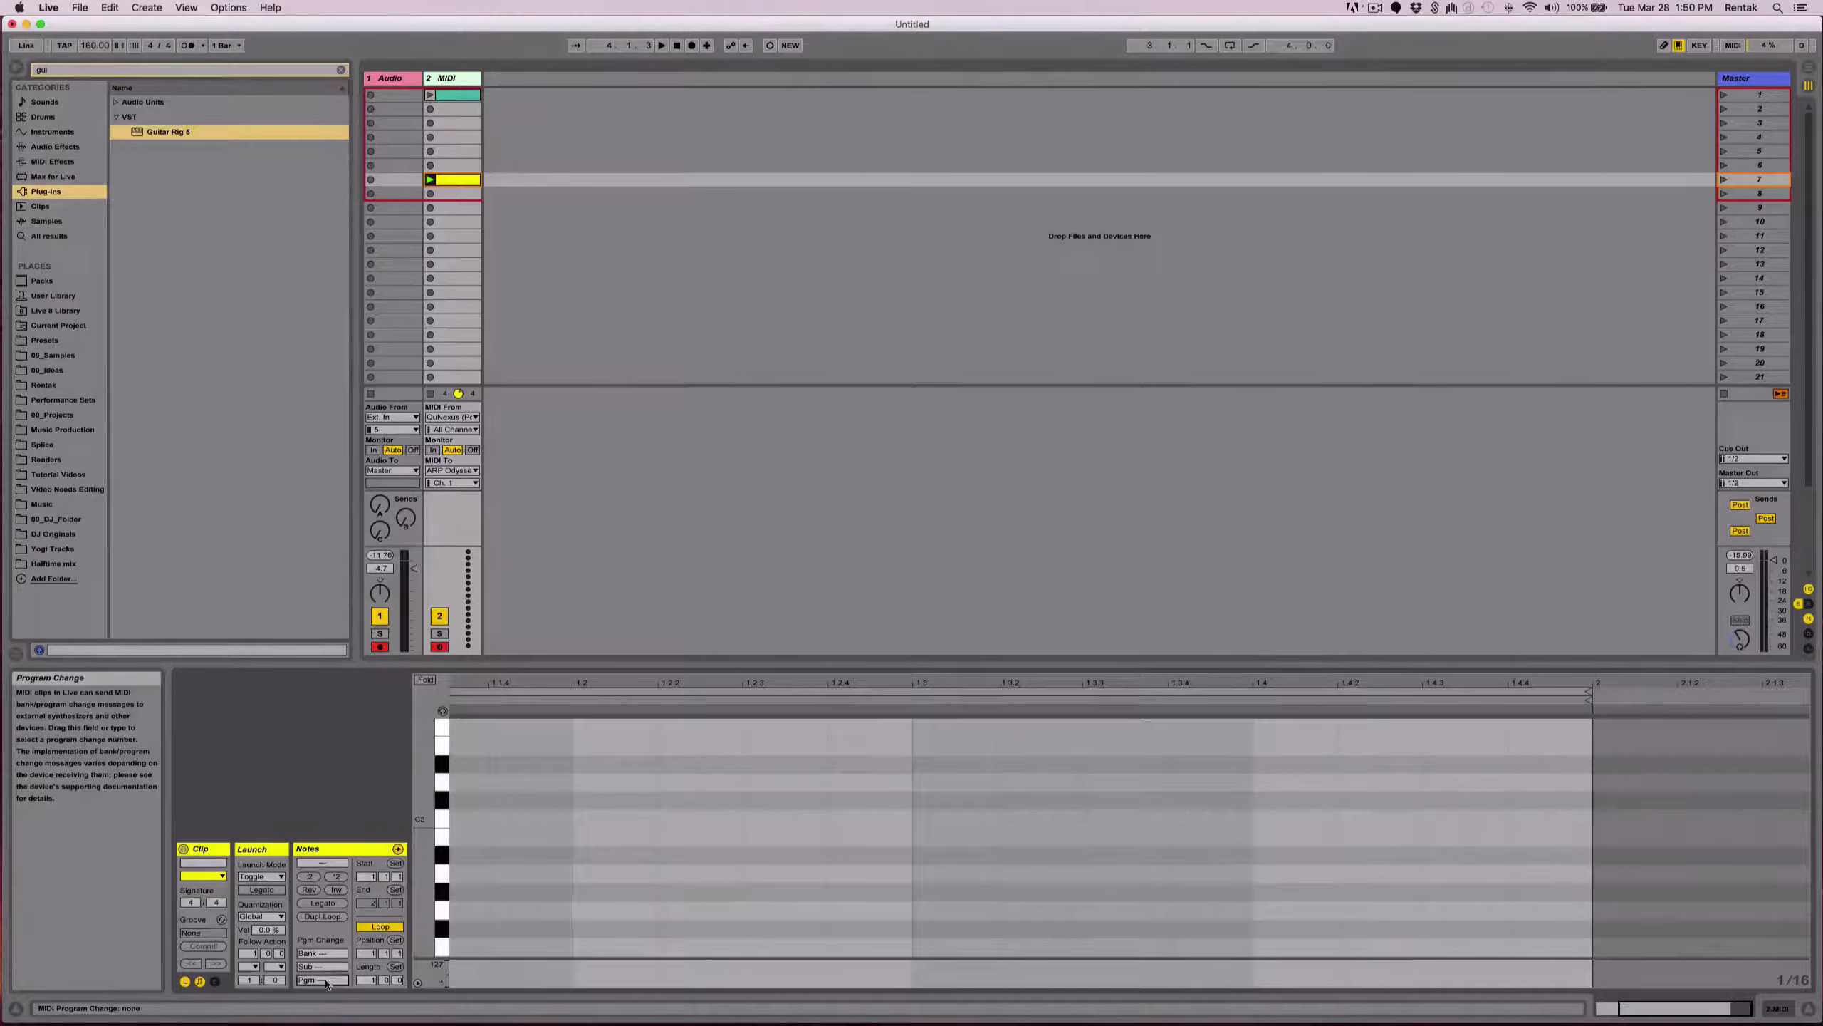
pyautogui.write('33')
pyautogui.press('Return')
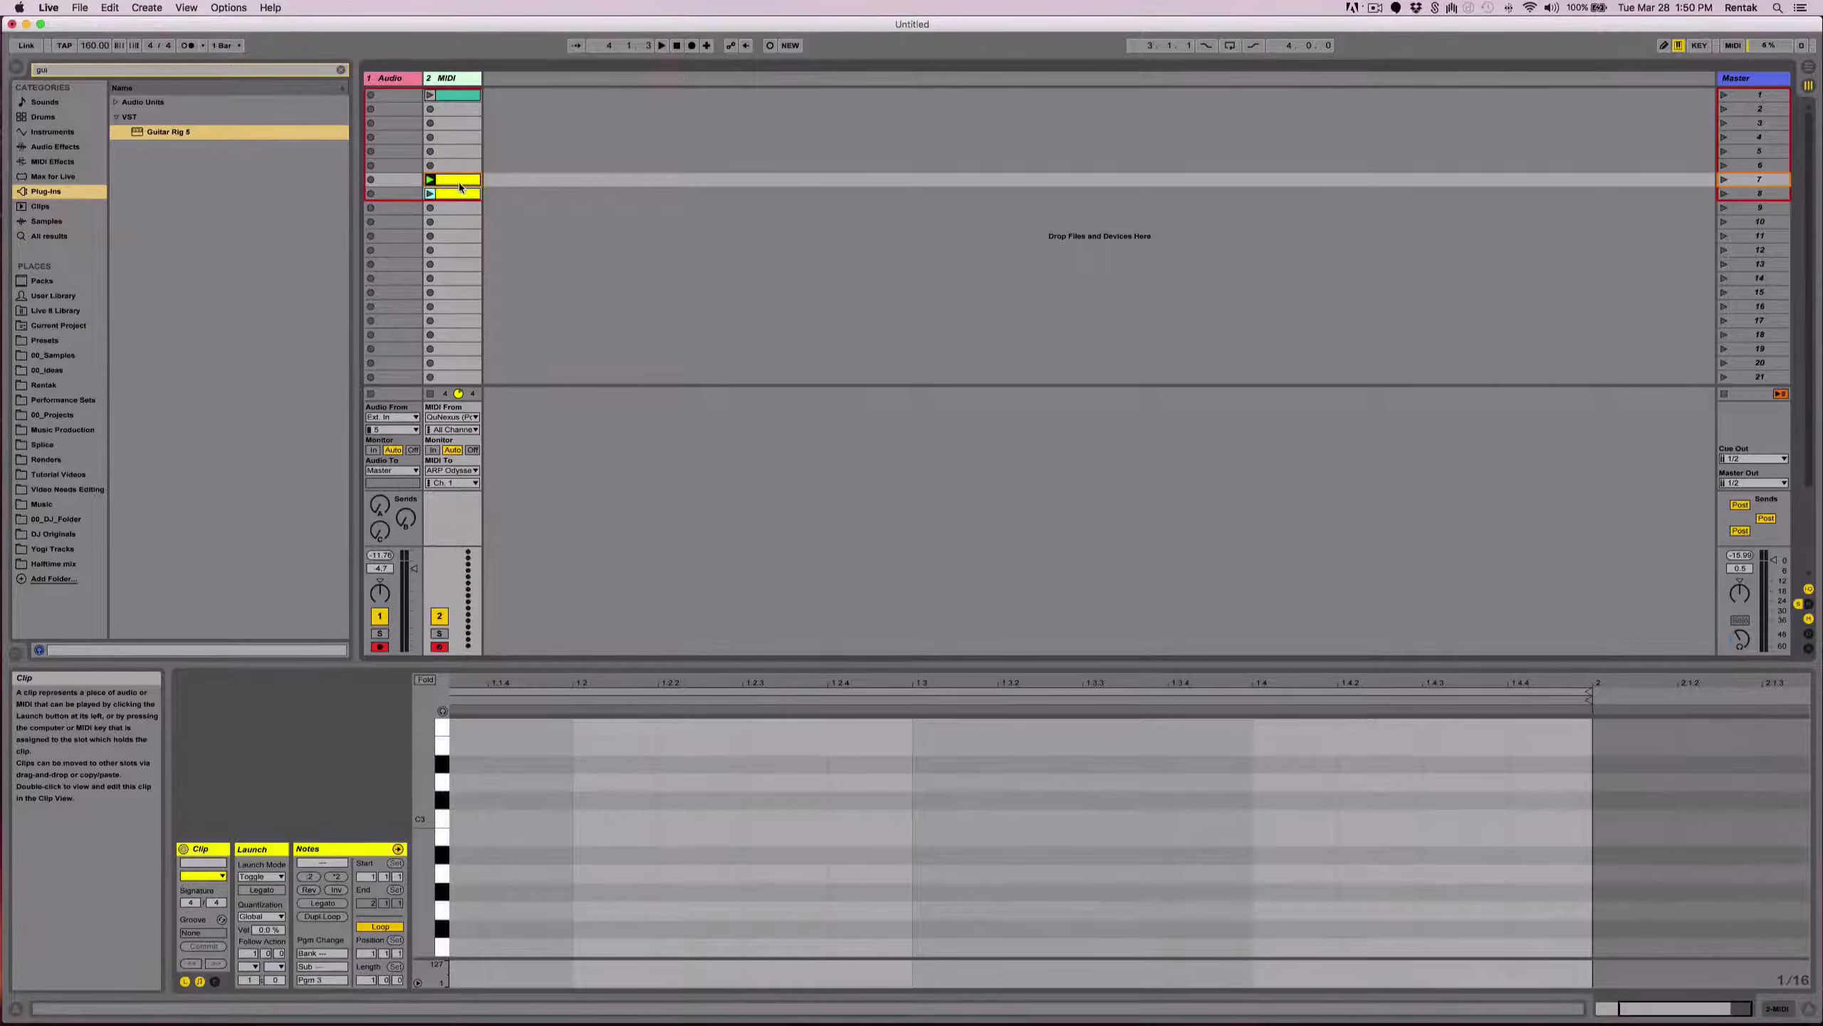
pyautogui.click(459, 192)
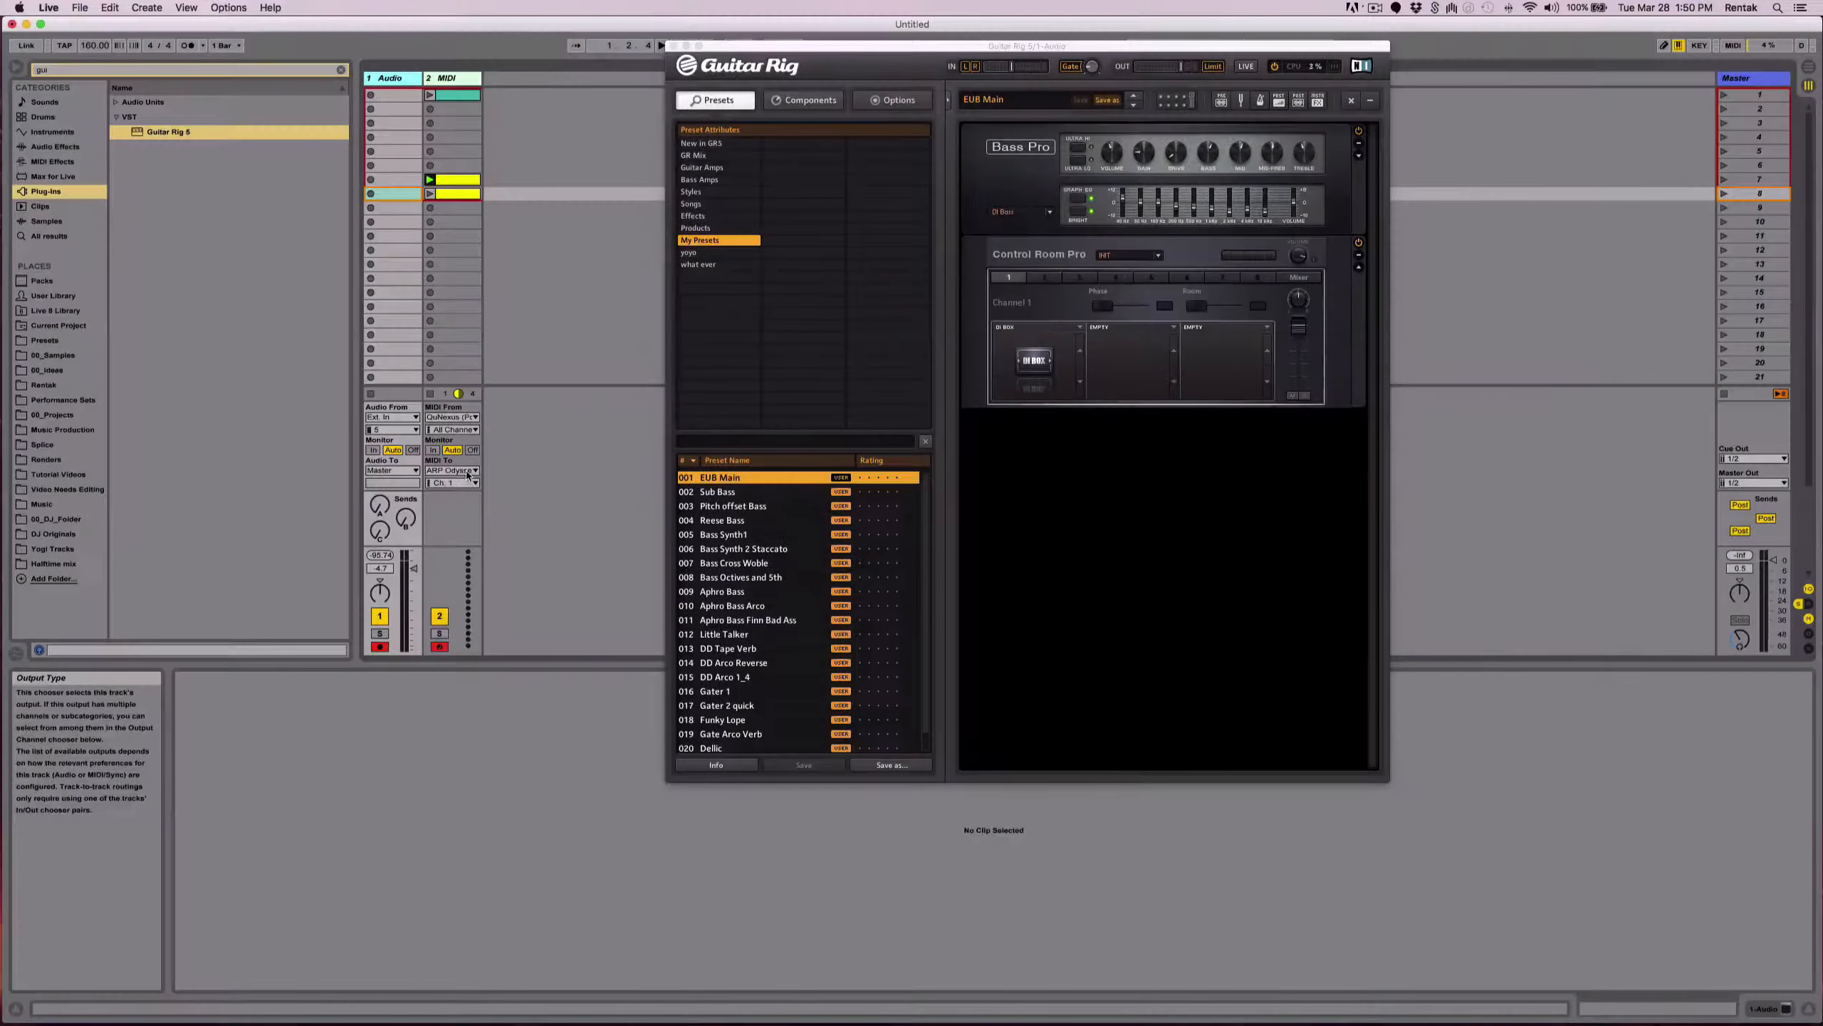
# Route the MIDI track's output to Guitar Rig 5 on 1-Audio and launch the slot 8 clip.
pyautogui.click(467, 472)
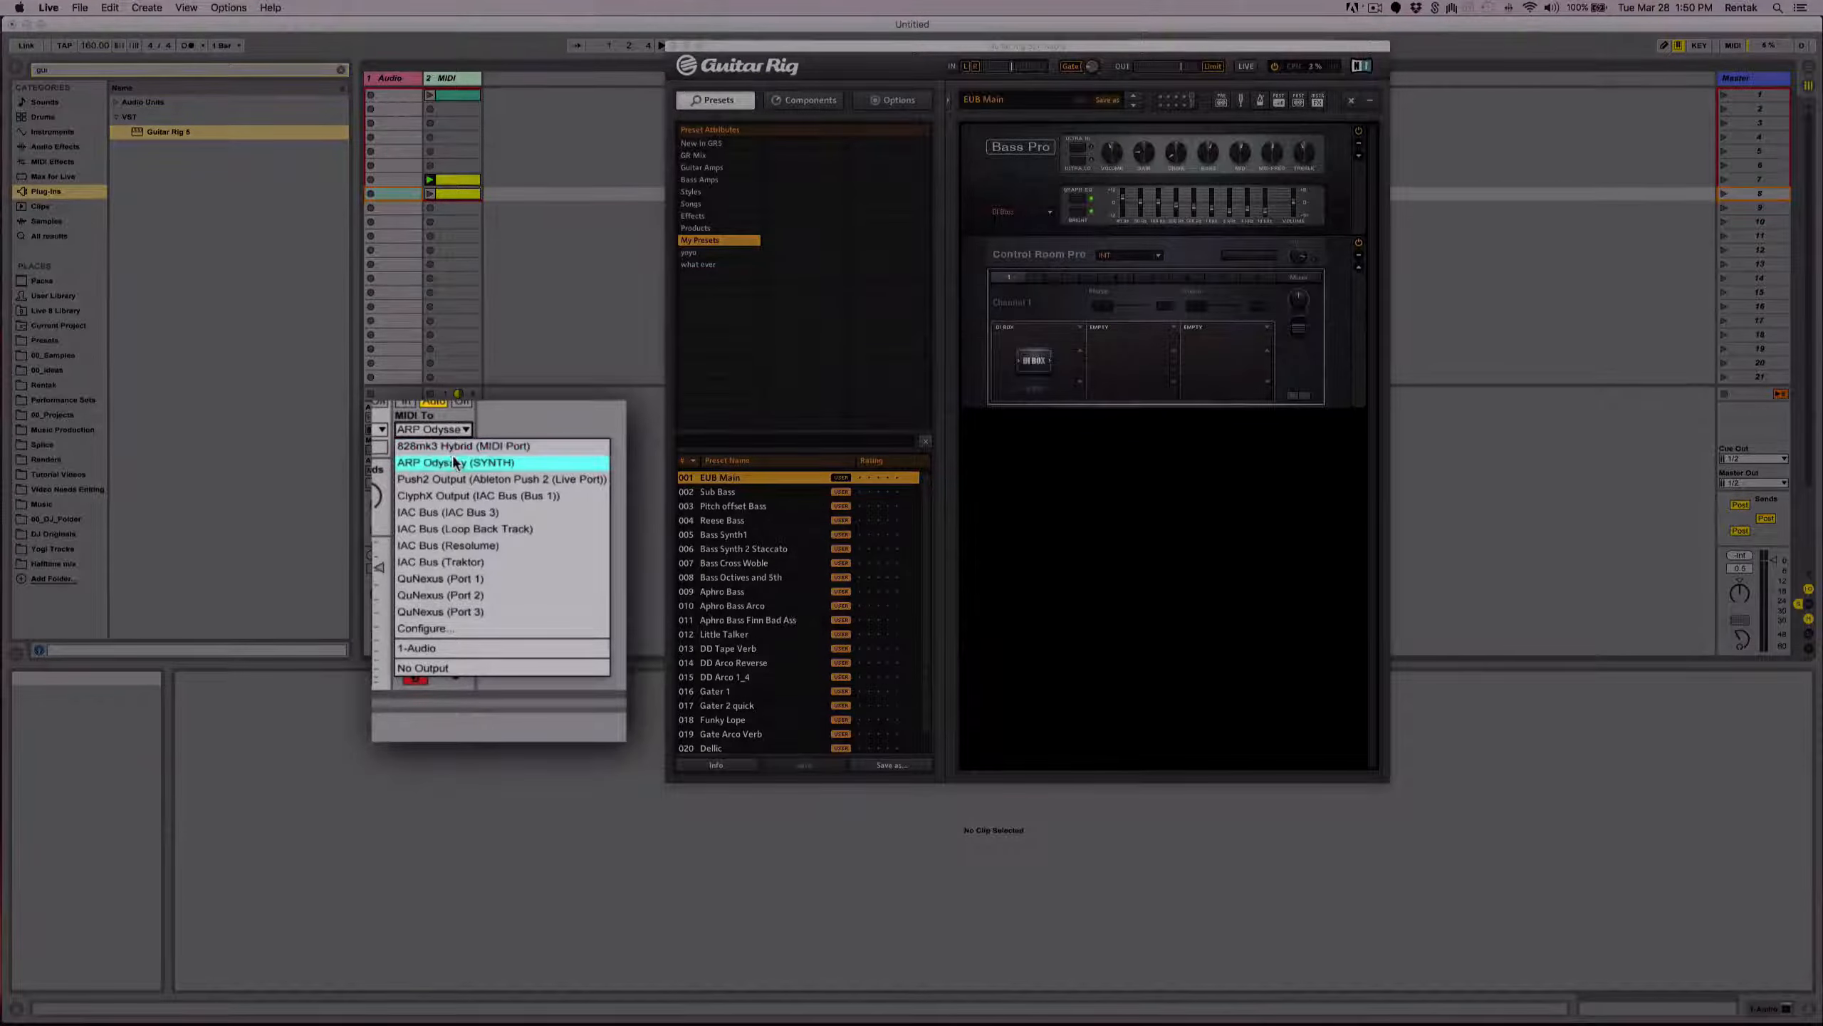
pyautogui.click(442, 649)
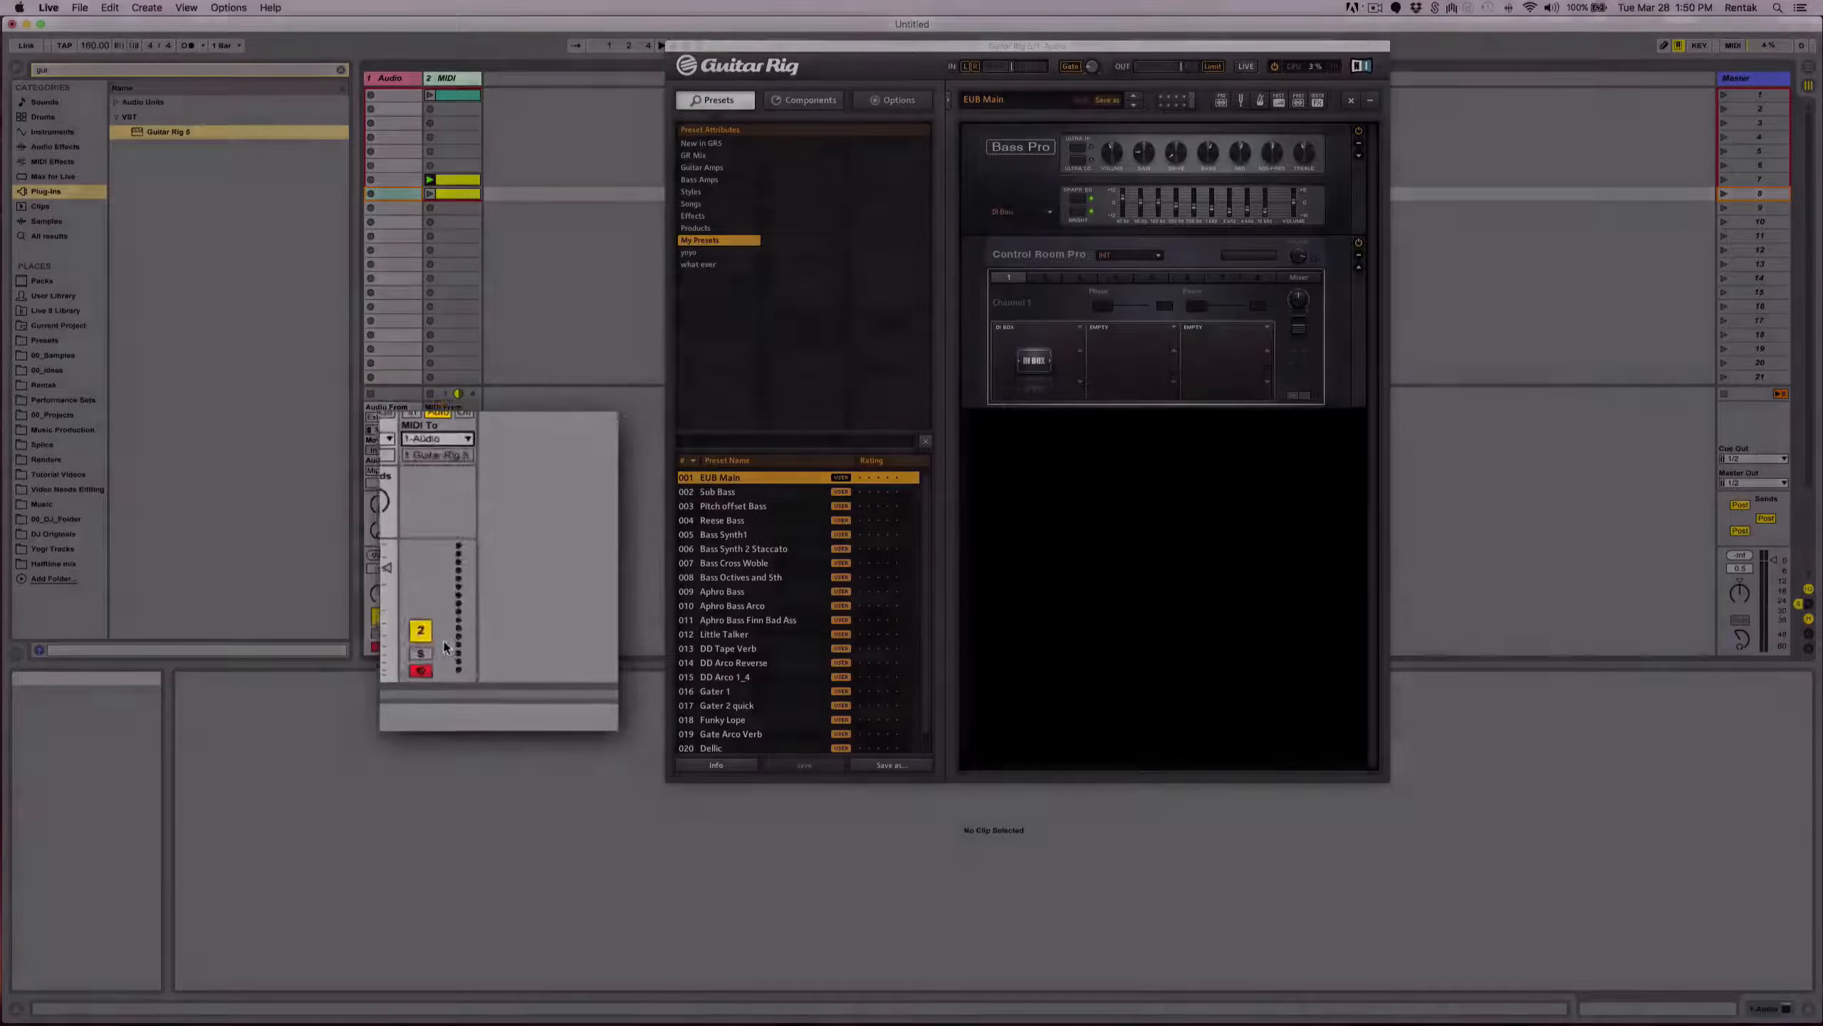
pyautogui.click(465, 483)
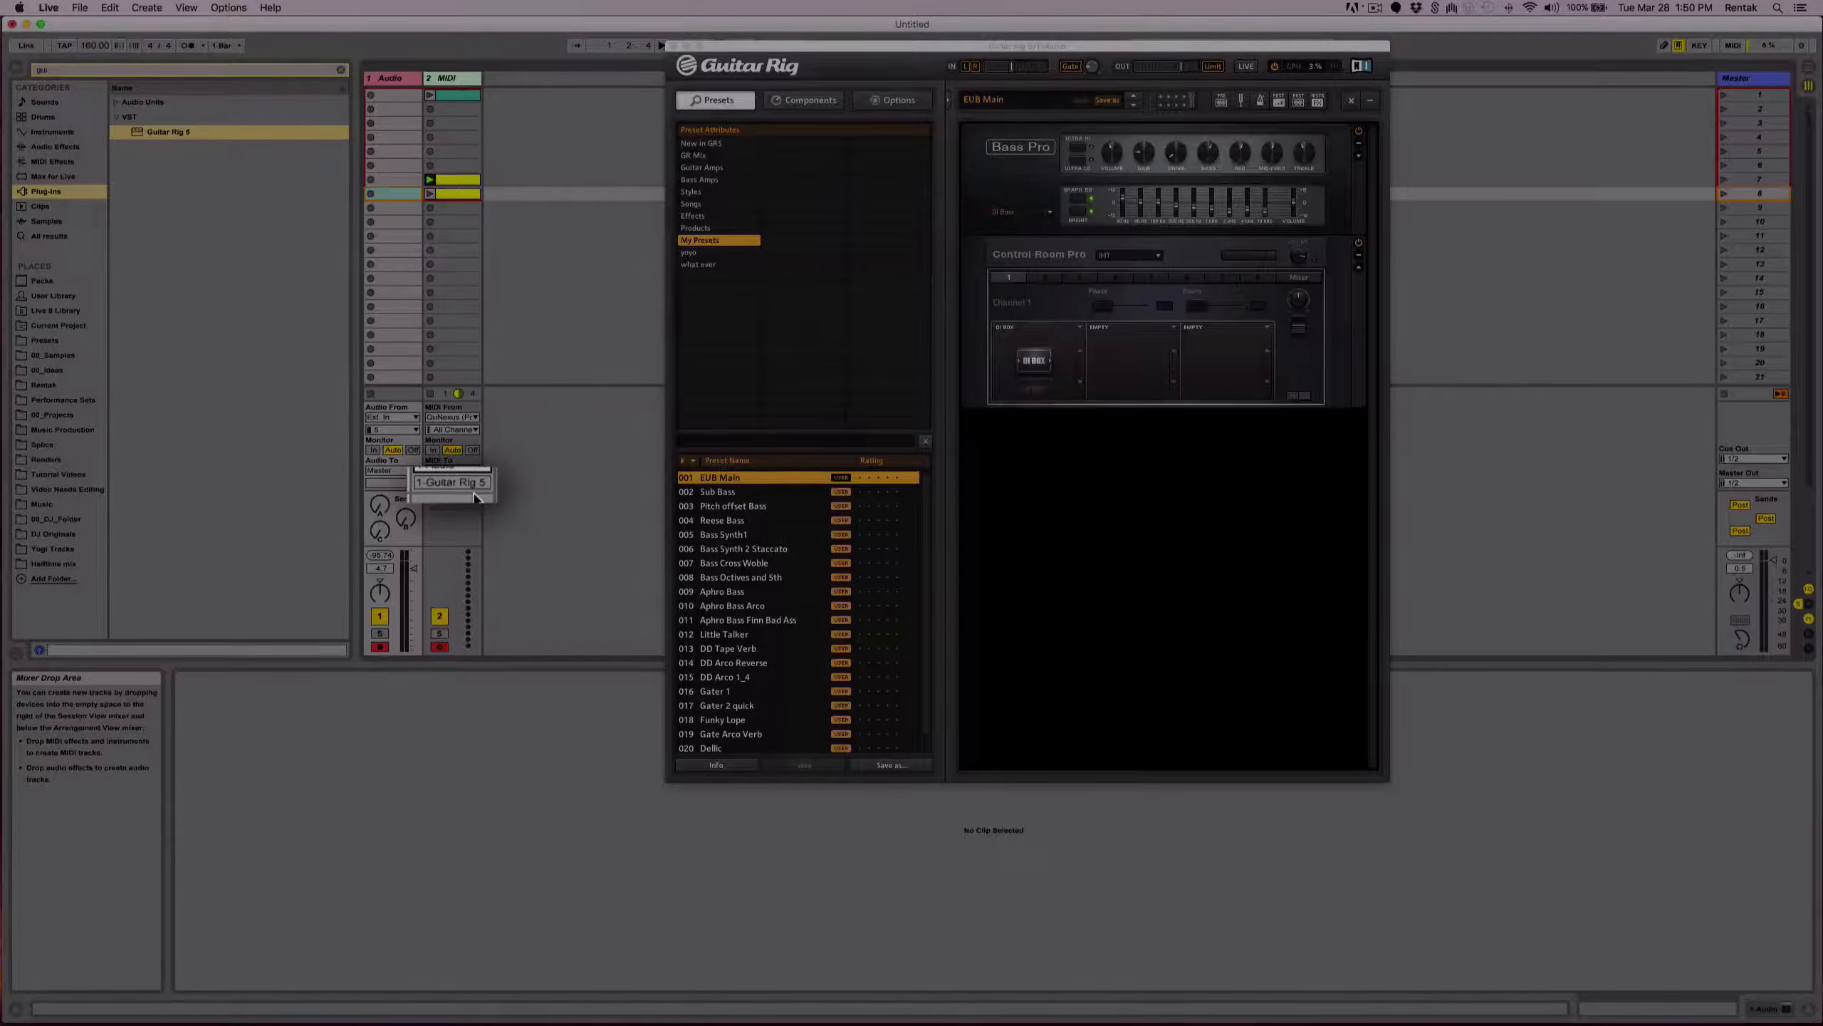
pyautogui.click(474, 494)
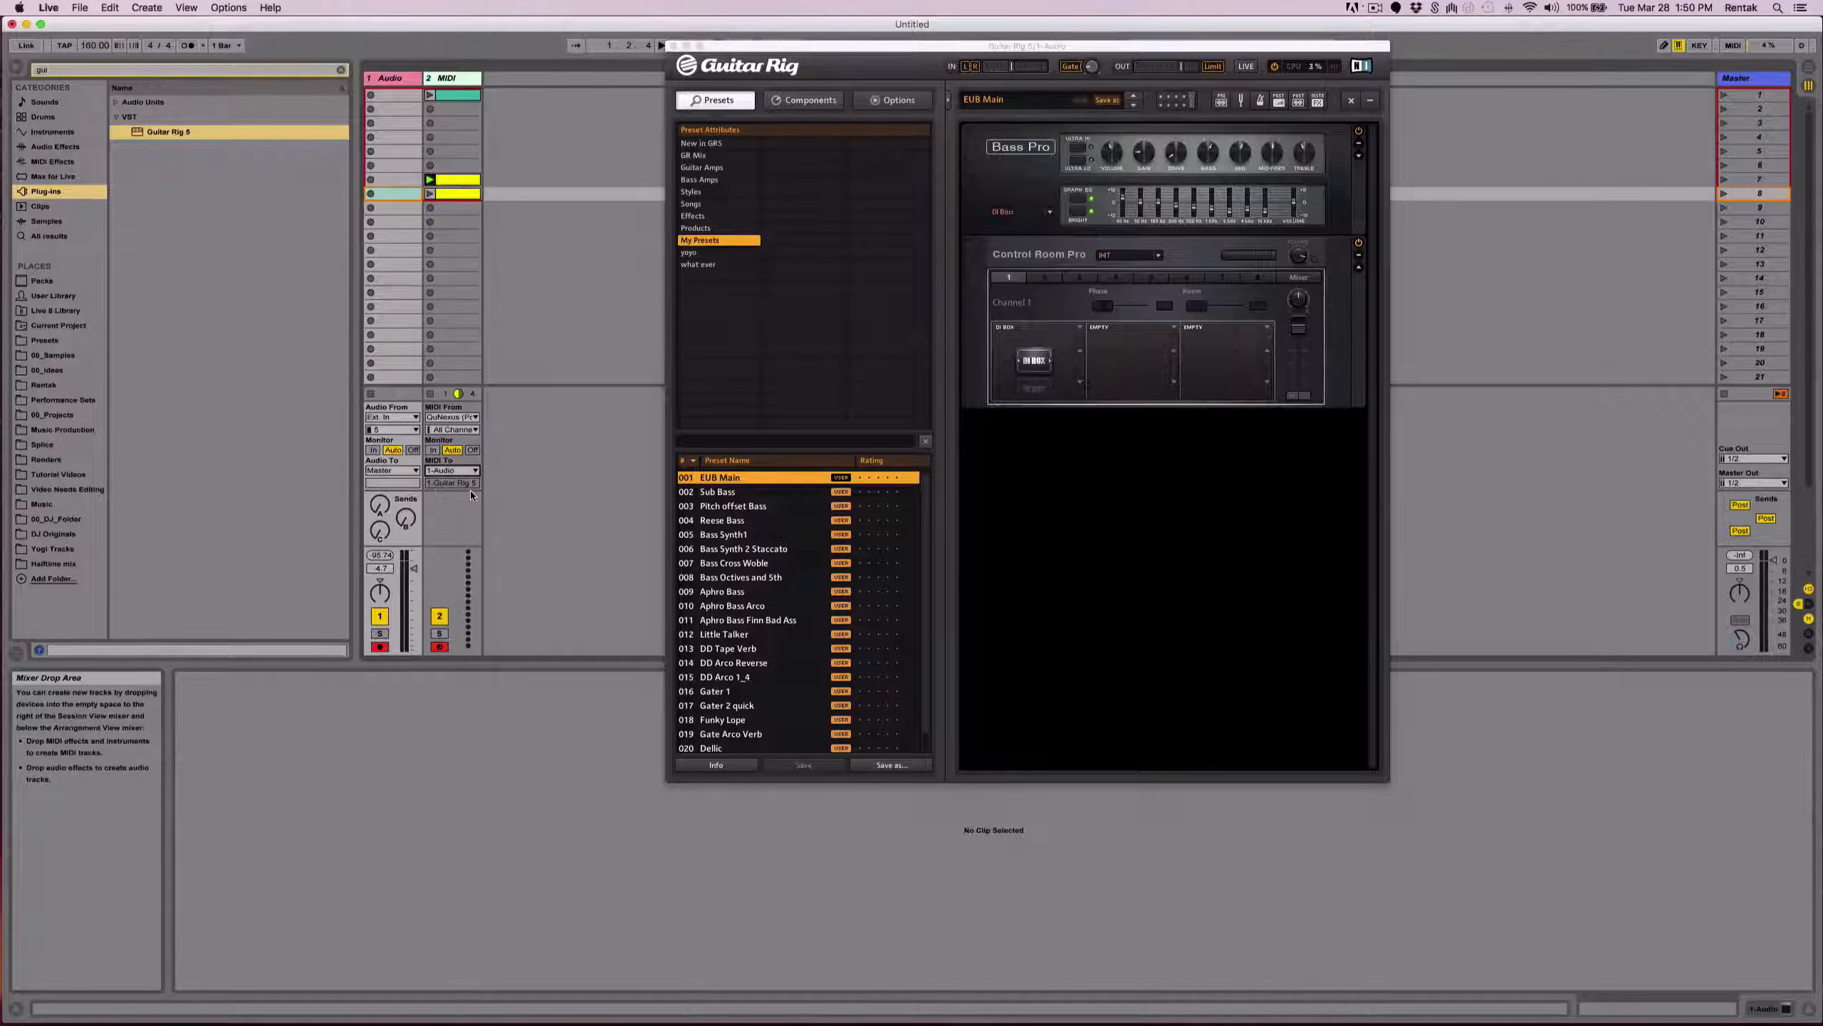
pyautogui.click(429, 194)
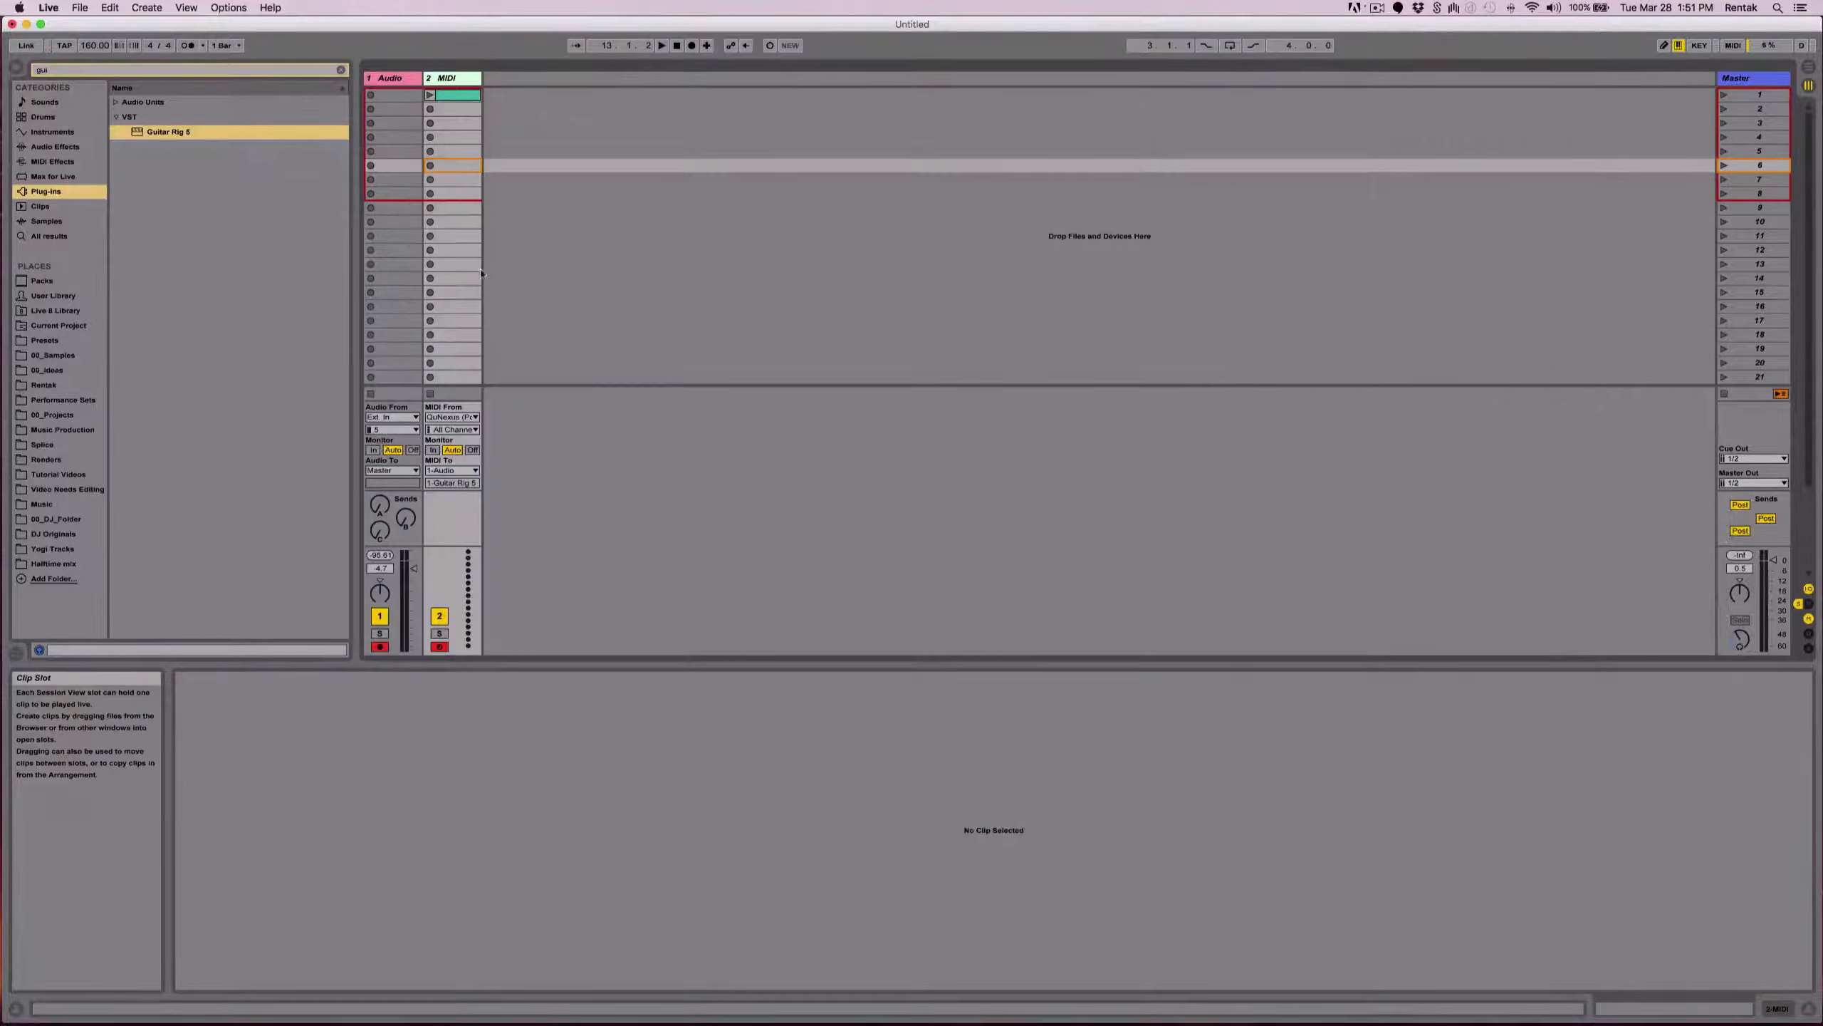
# Insert a new MIDI track and delete the slot 1 clip from the 2 MIDI track.
pyautogui.click(487, 206)
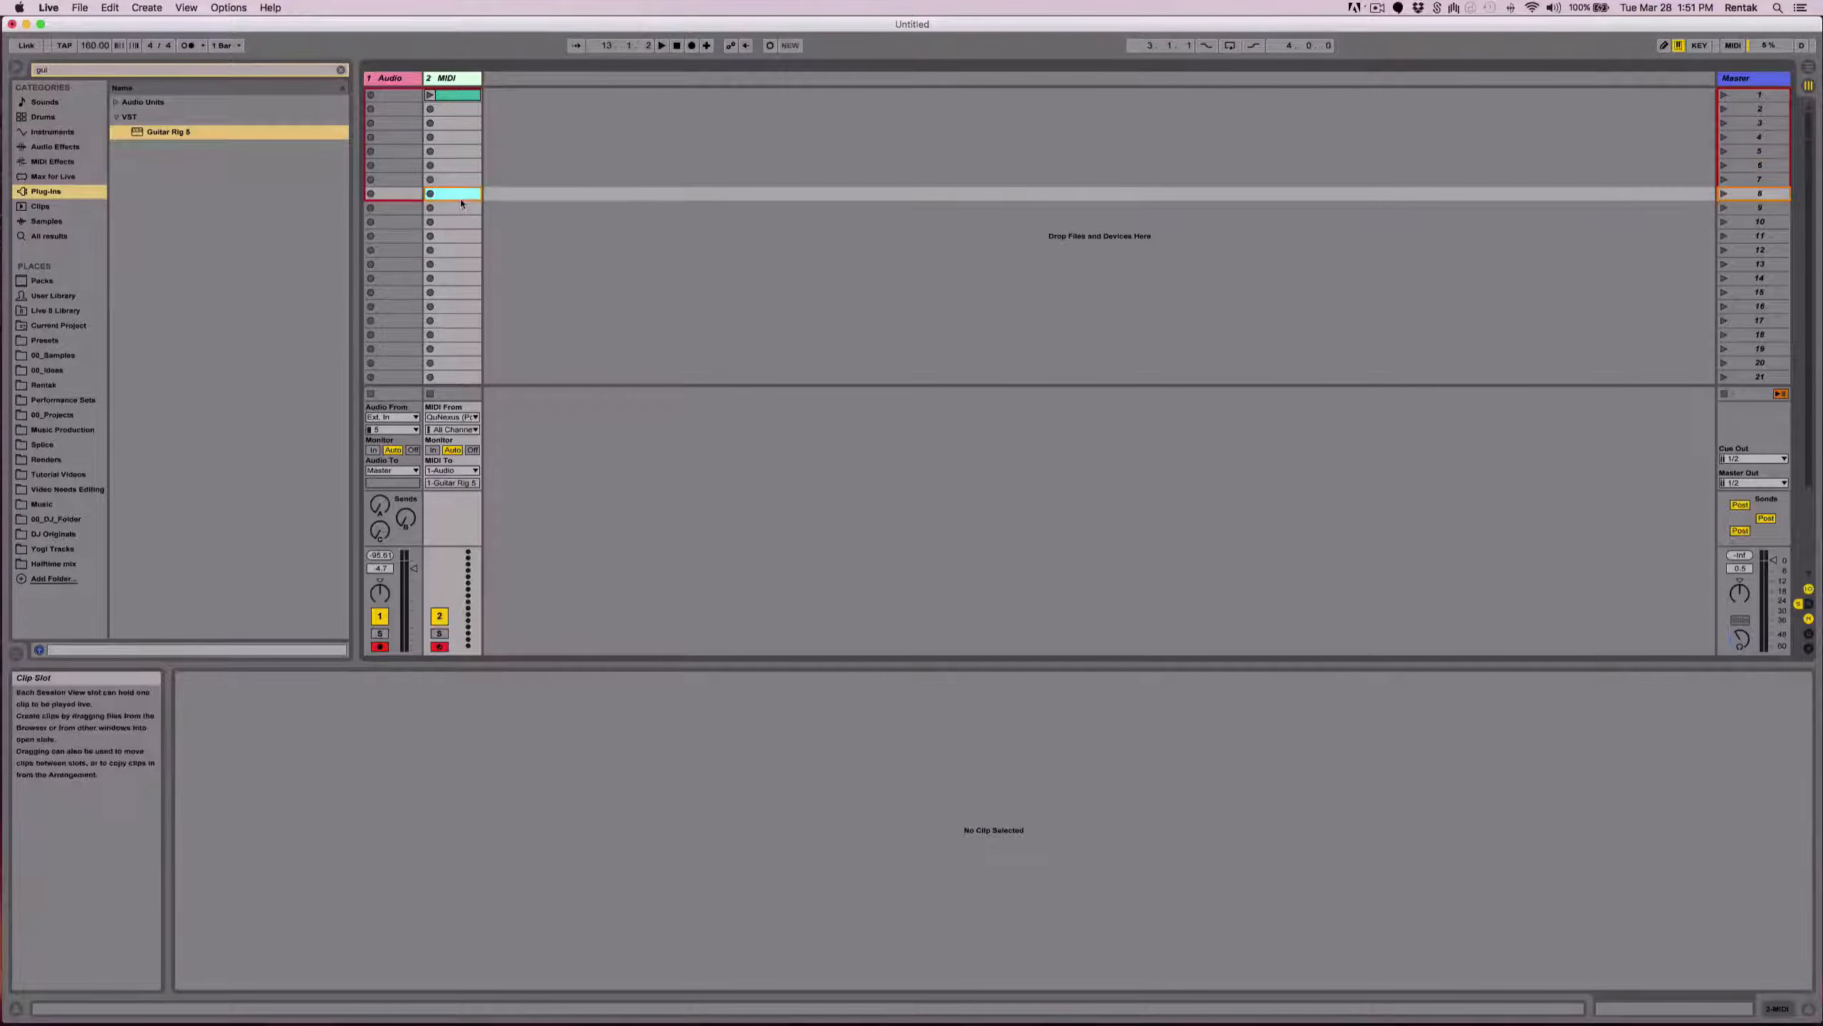
pyautogui.rightClick(488, 205)
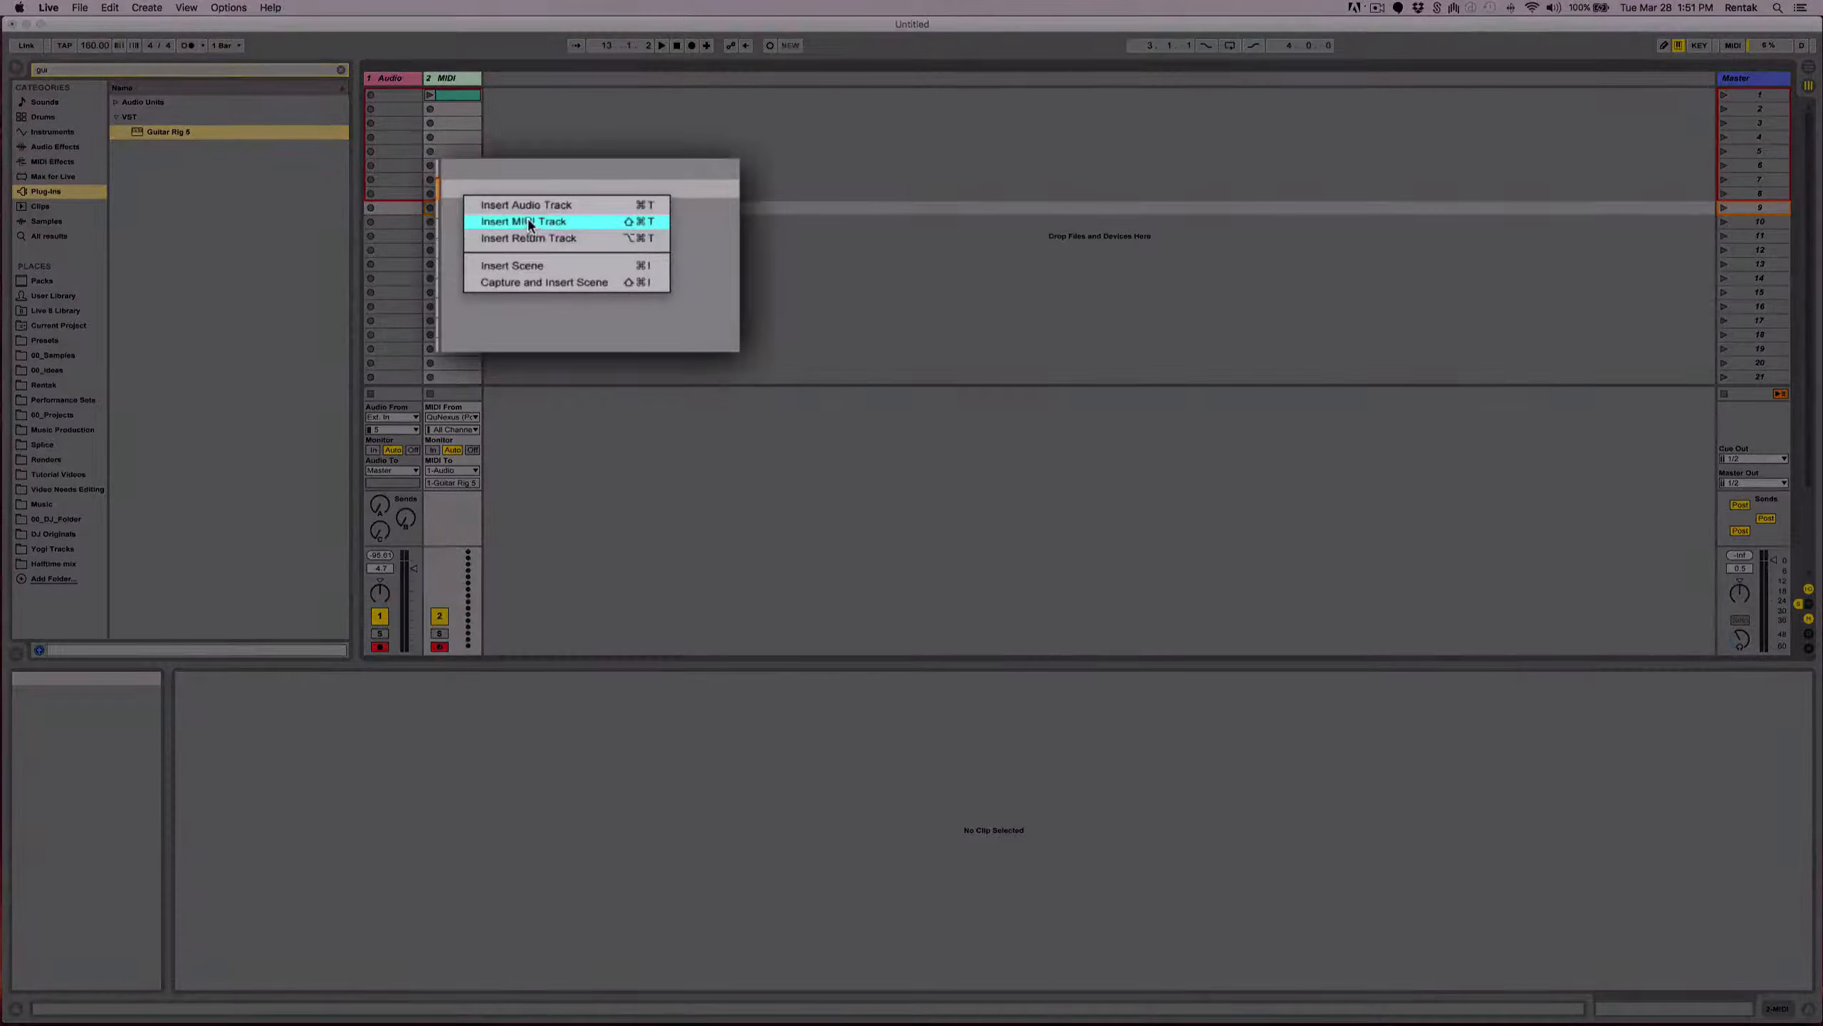
pyautogui.click(528, 225)
pyautogui.click(466, 101)
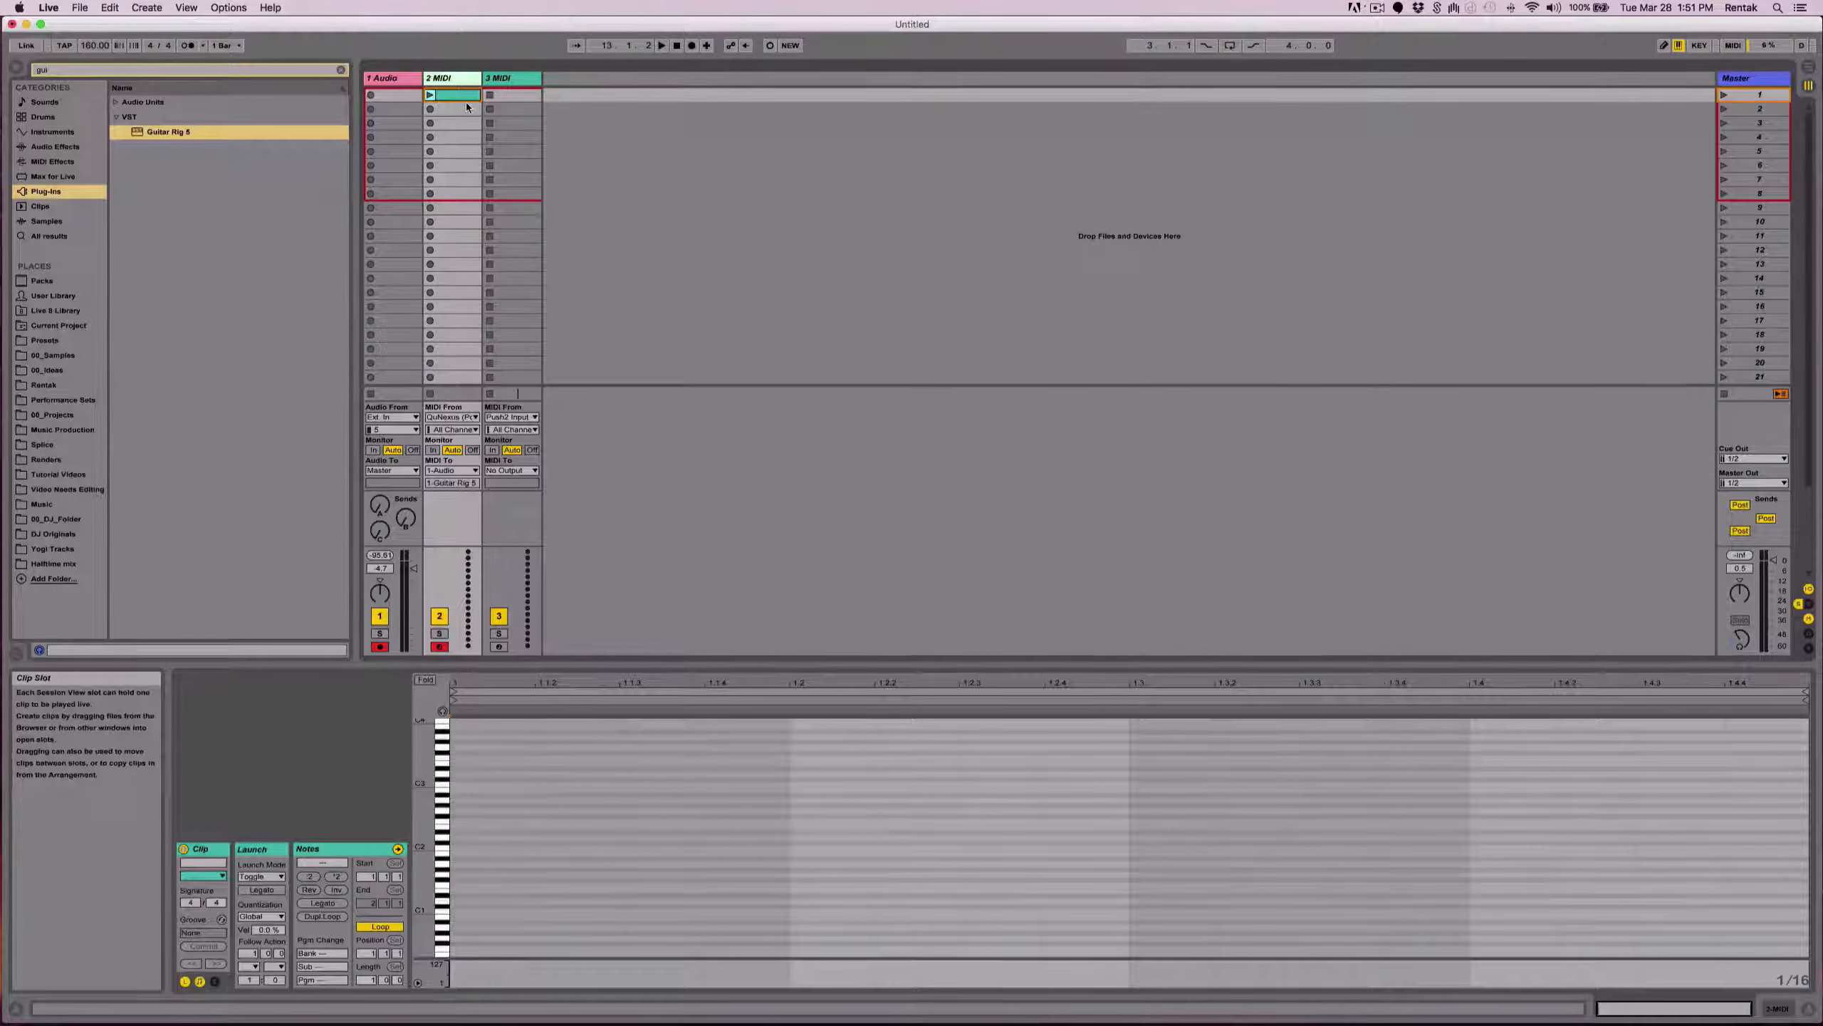
pyautogui.press('Delete')
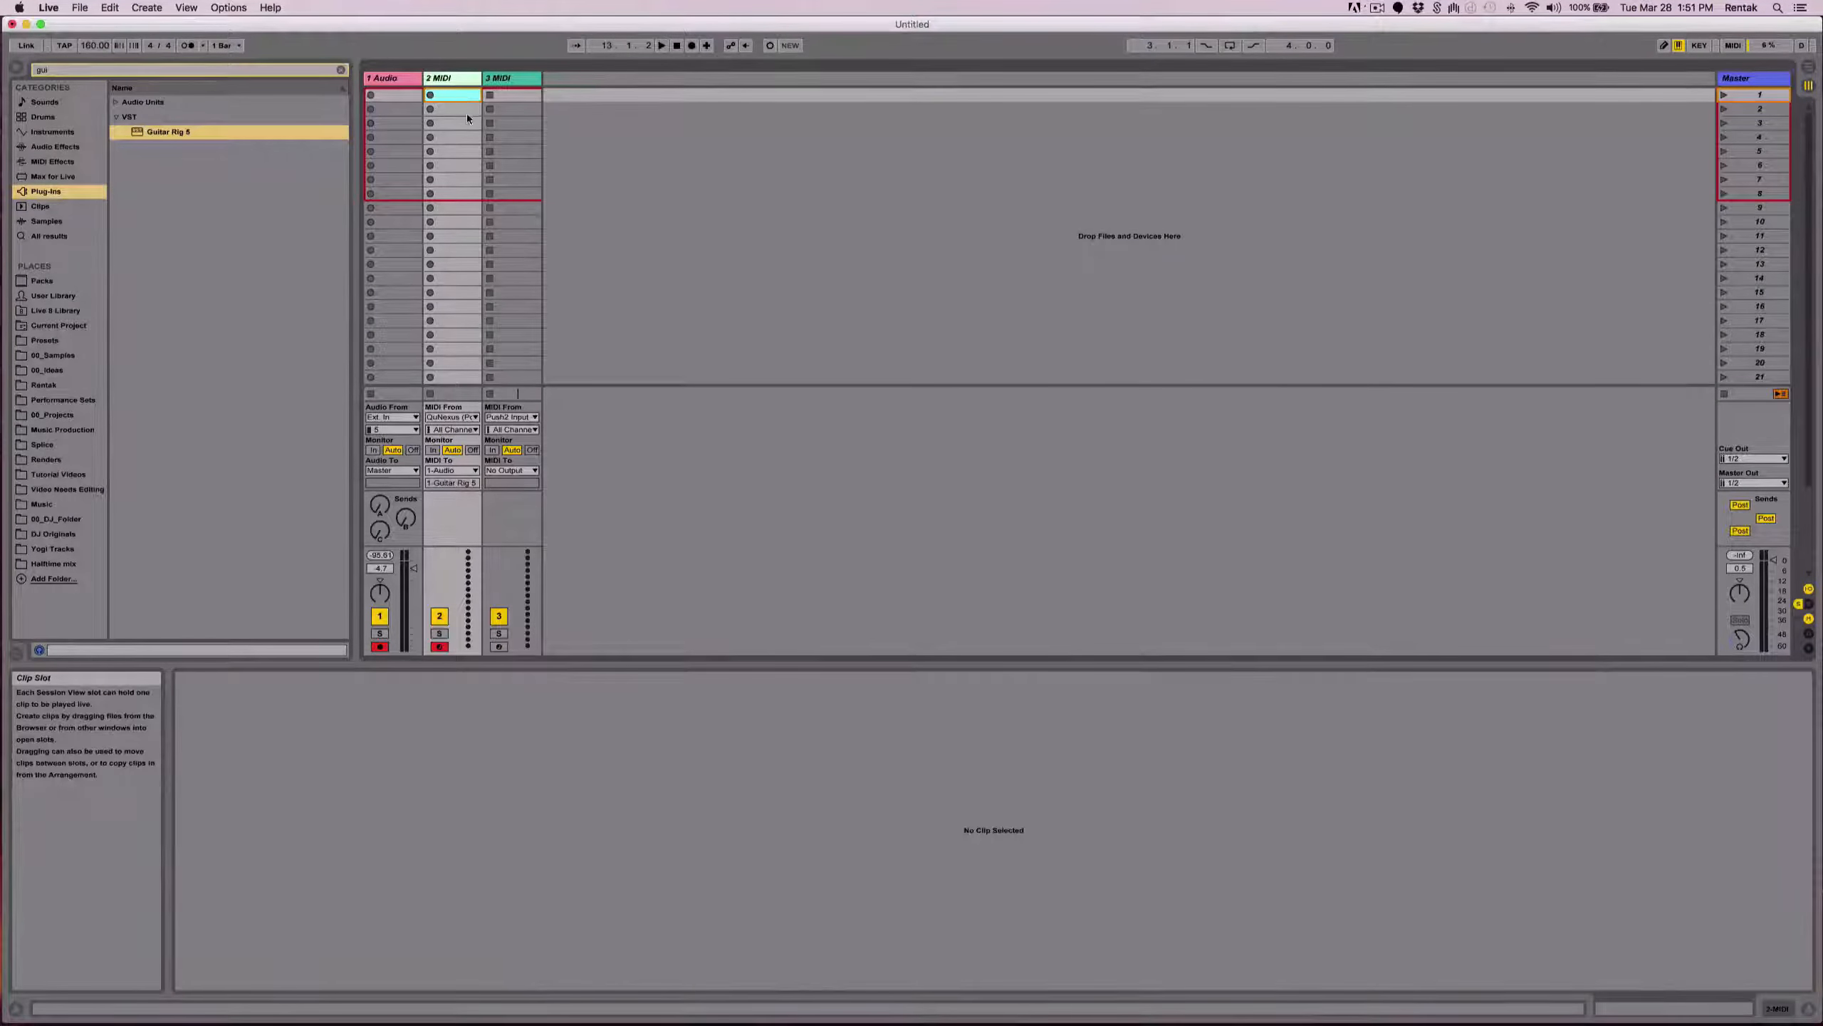
# Route the 2 MIDI track's output to 3-MIDI, and arm track 3 with its MIDI input set to No Input.
pyautogui.click(471, 472)
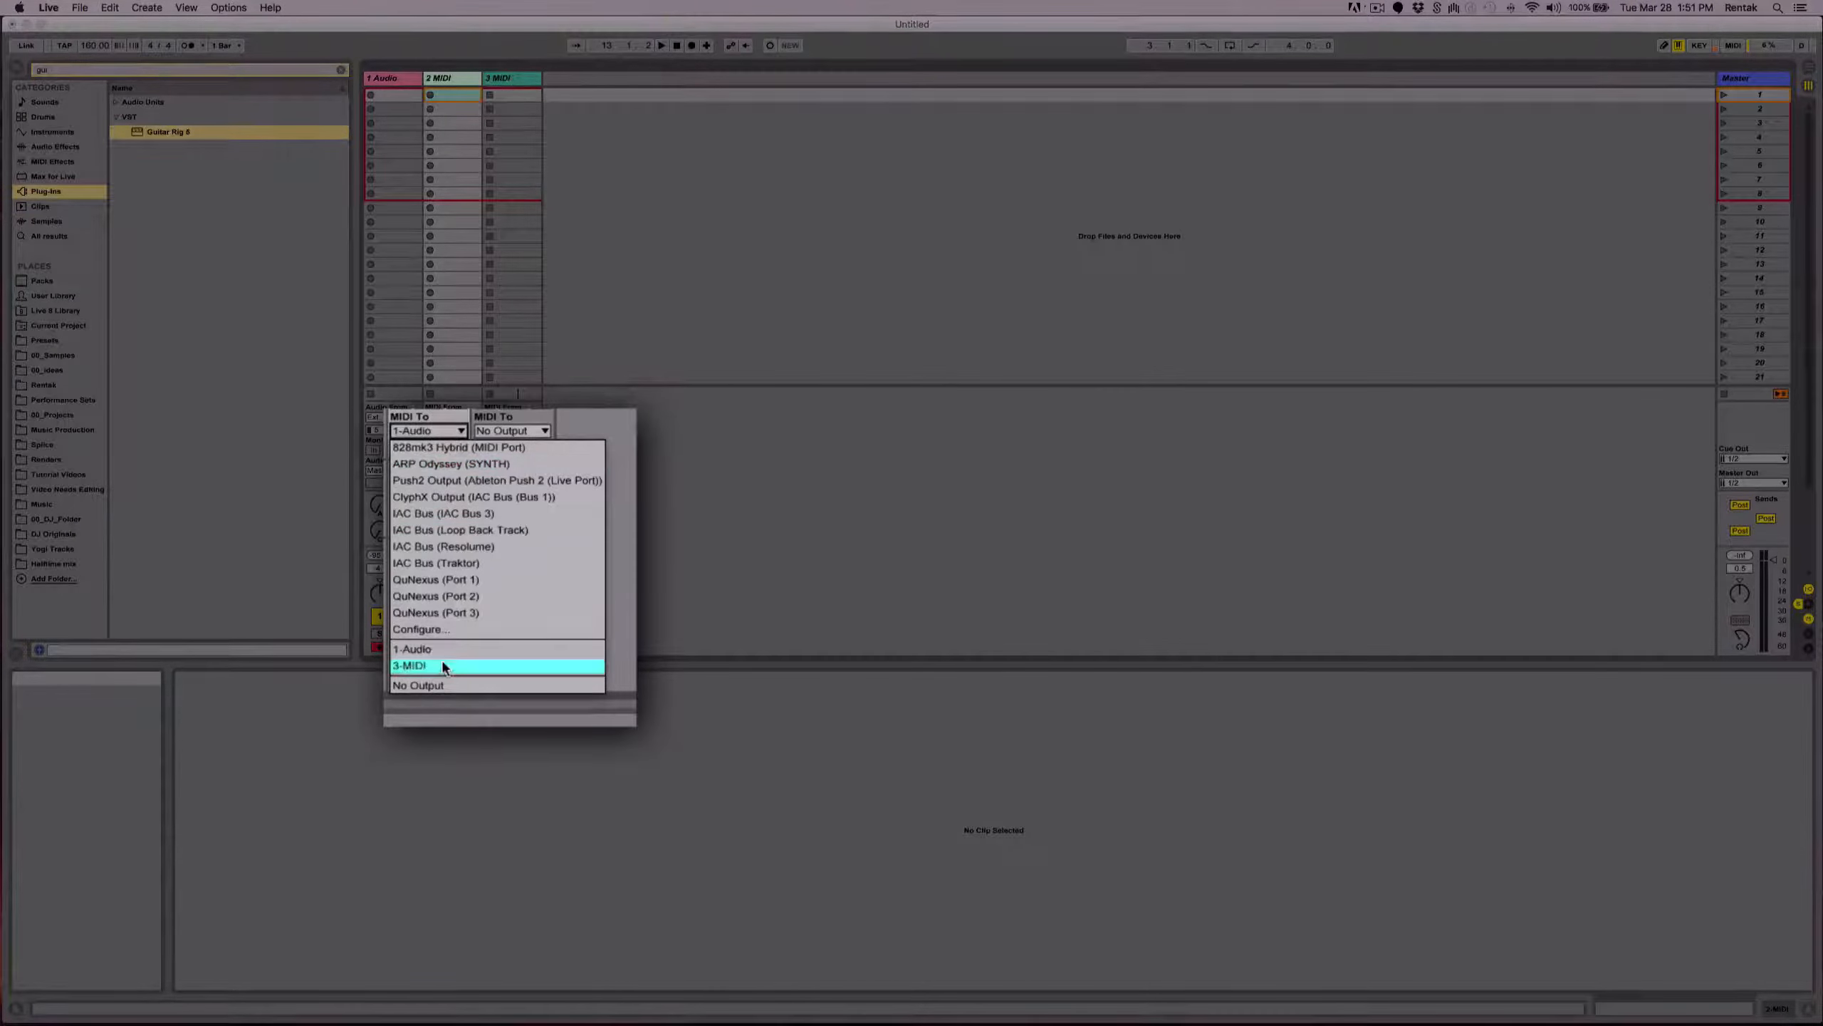
pyautogui.click(500, 665)
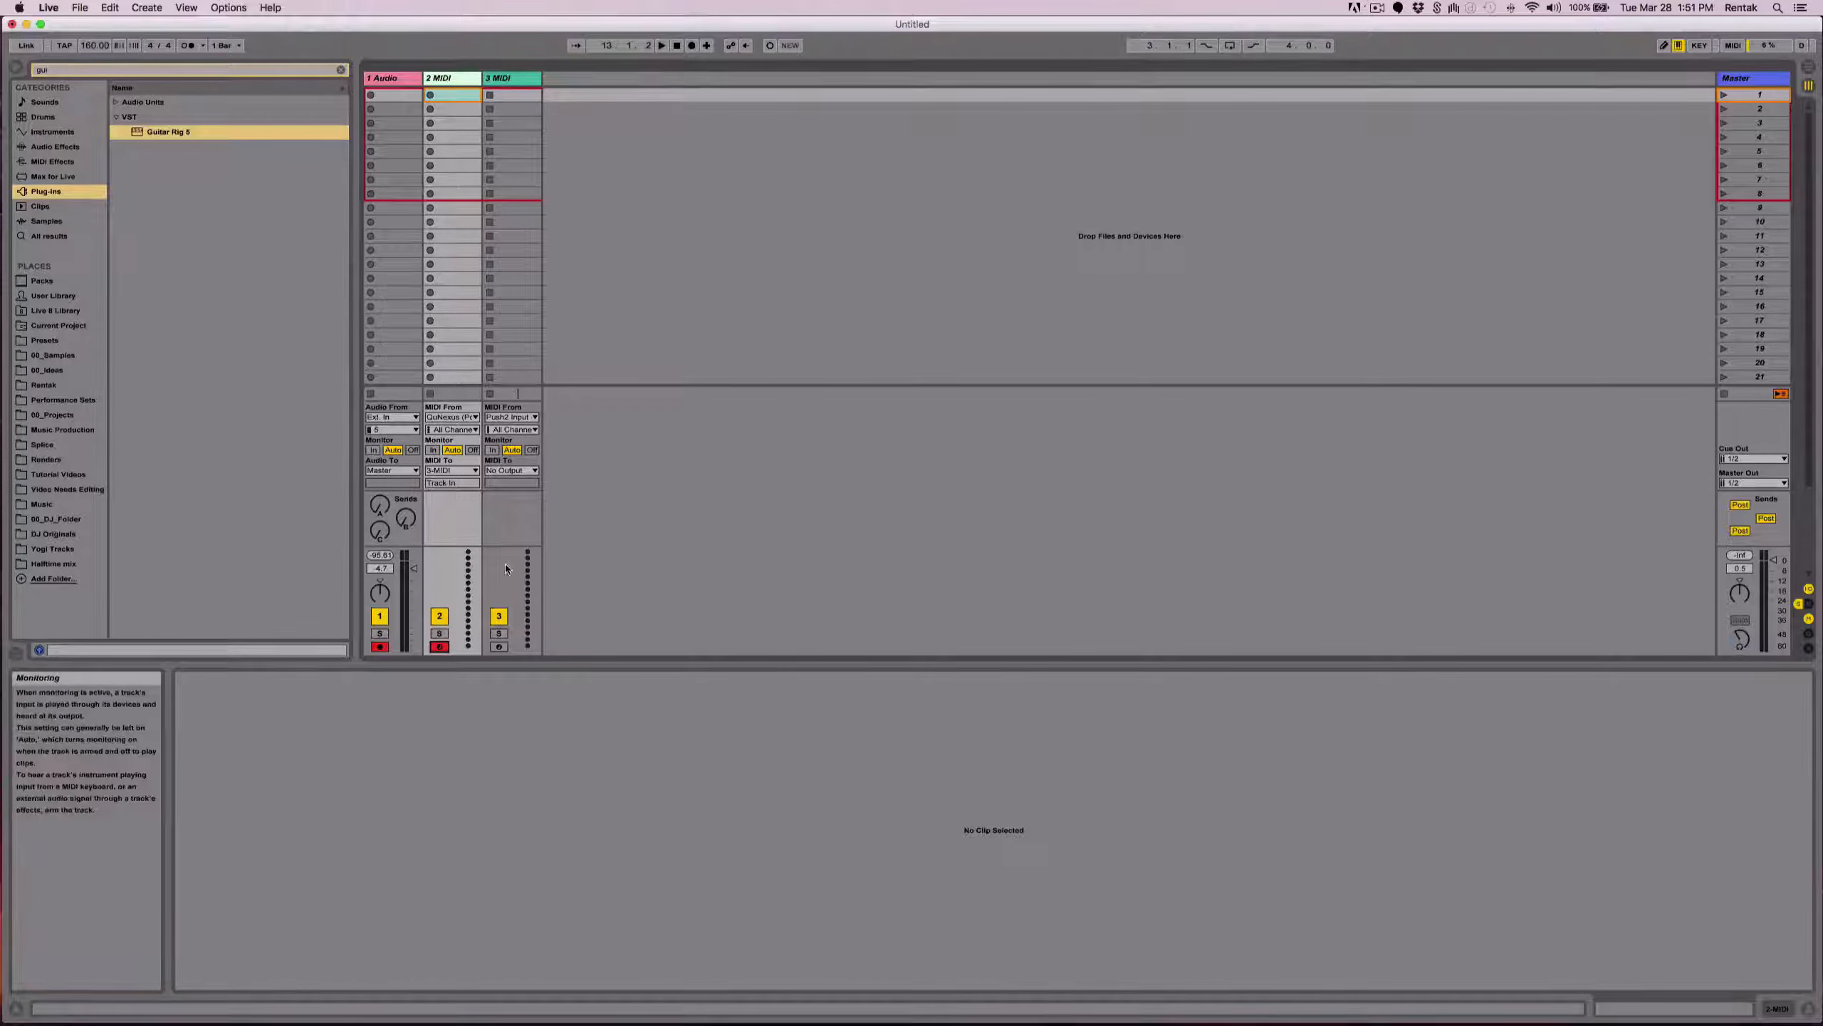
pyautogui.click(497, 647)
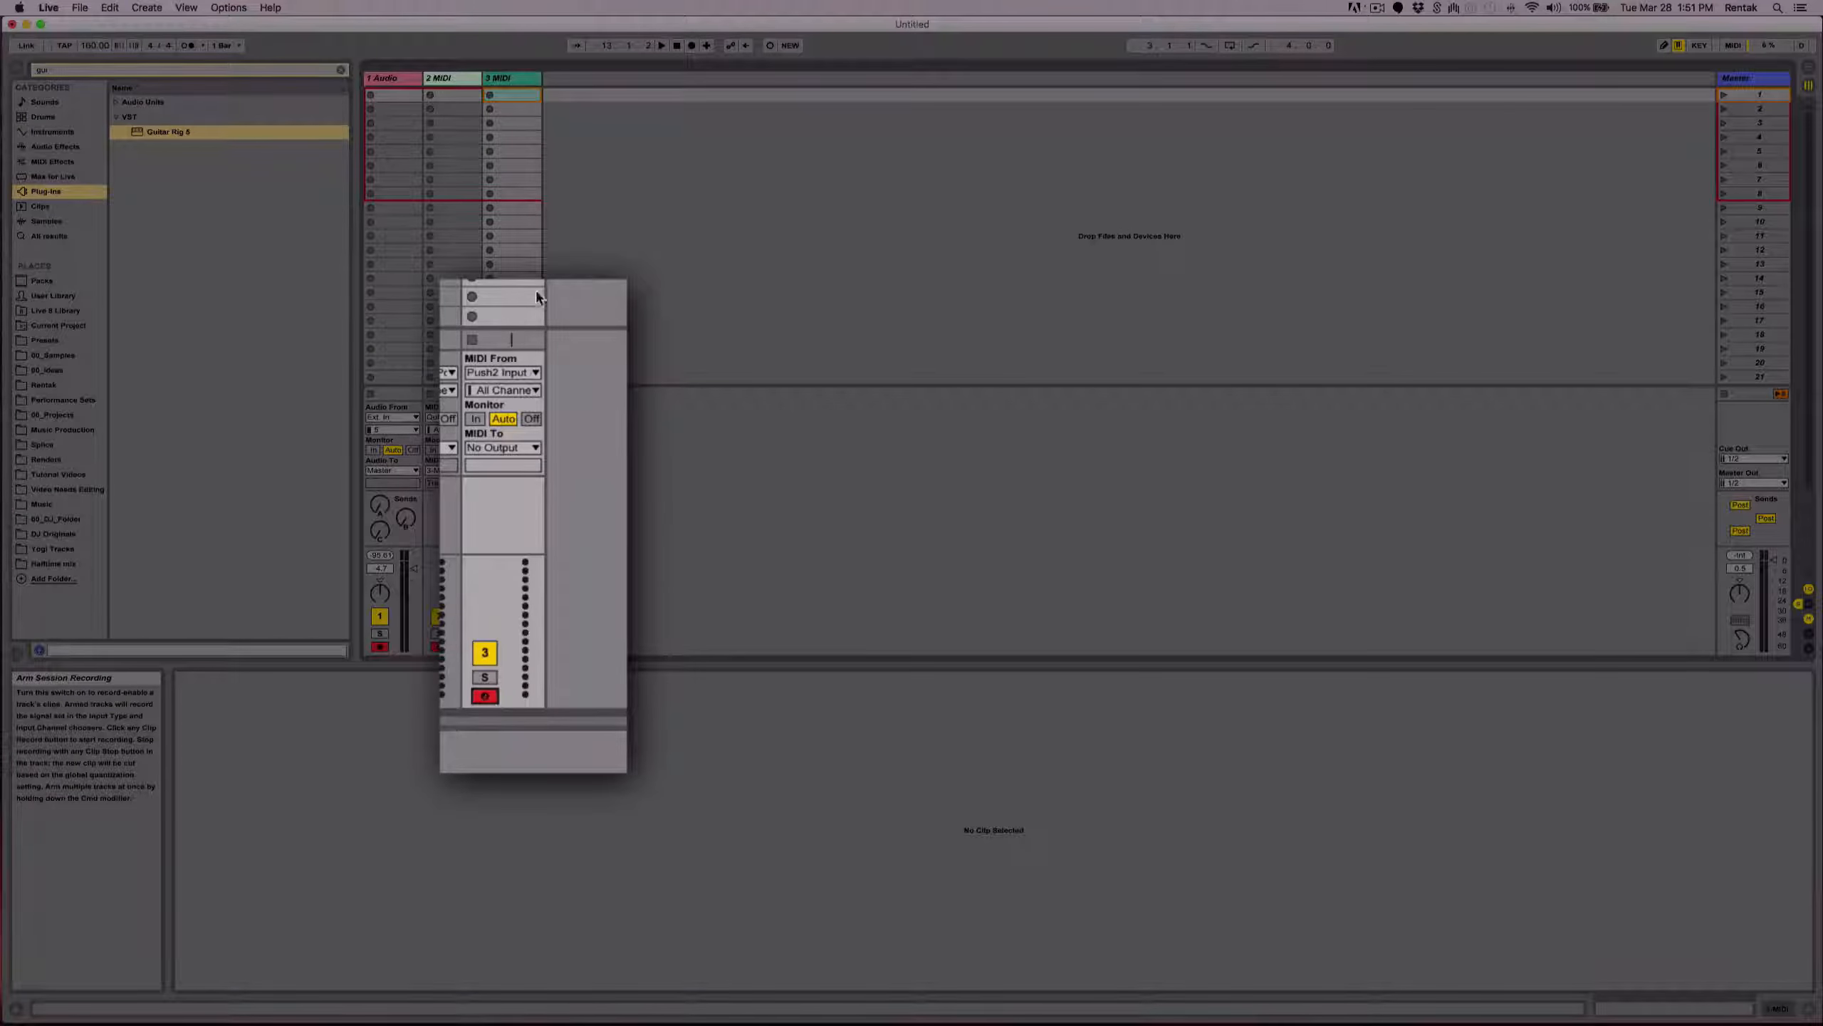
pyautogui.click(530, 372)
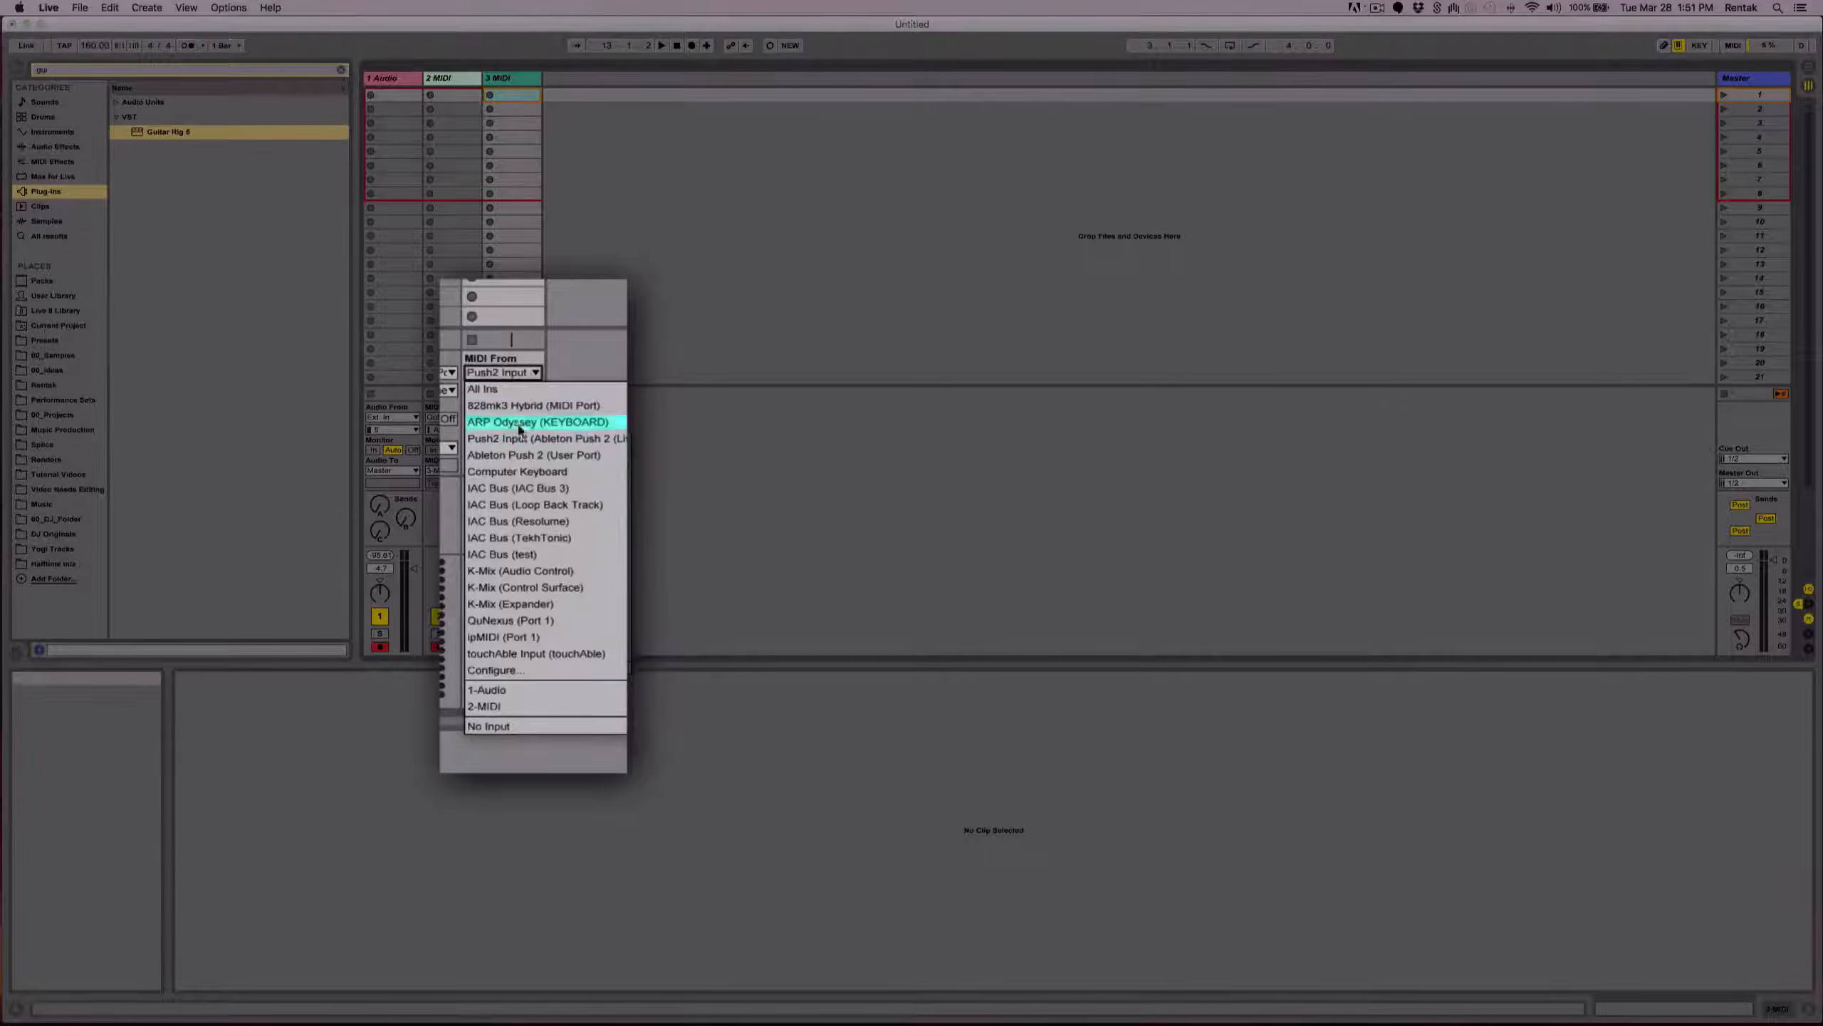
pyautogui.click(503, 725)
# Load Operator onto the third track and choose its 0 House Synth.adg preset.
pyautogui.click(341, 70)
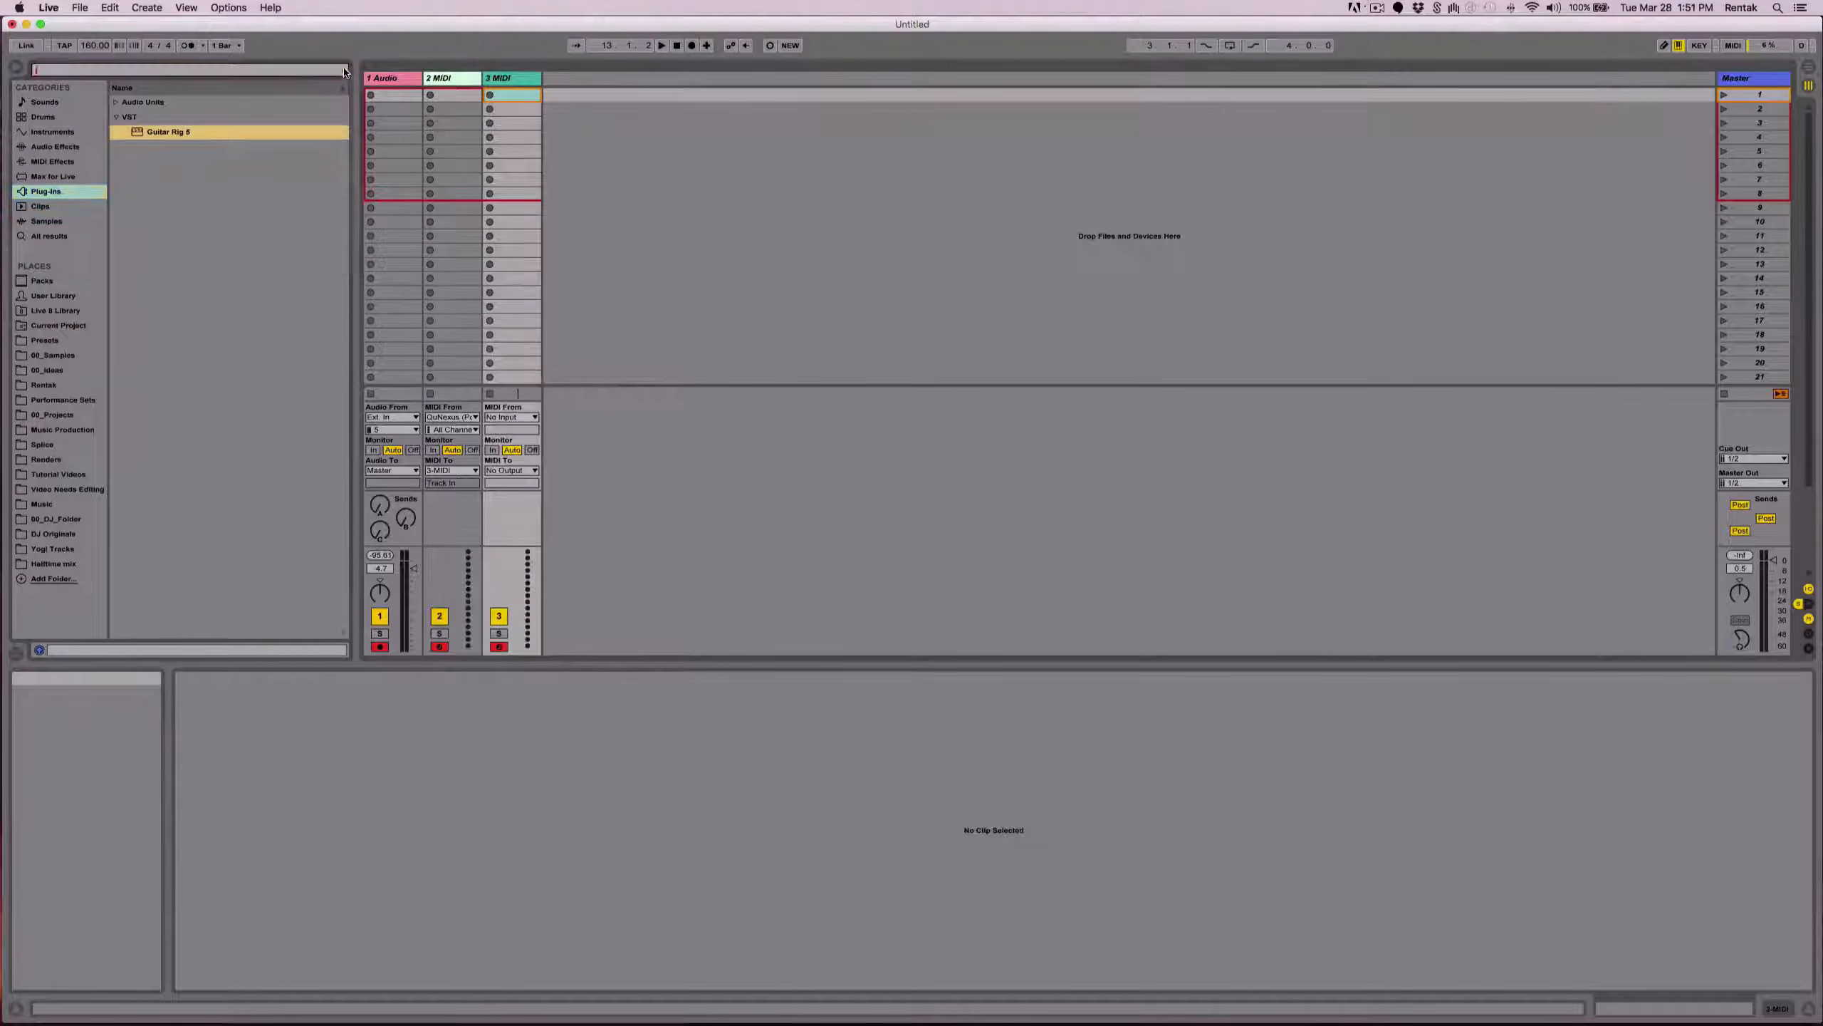
pyautogui.click(59, 136)
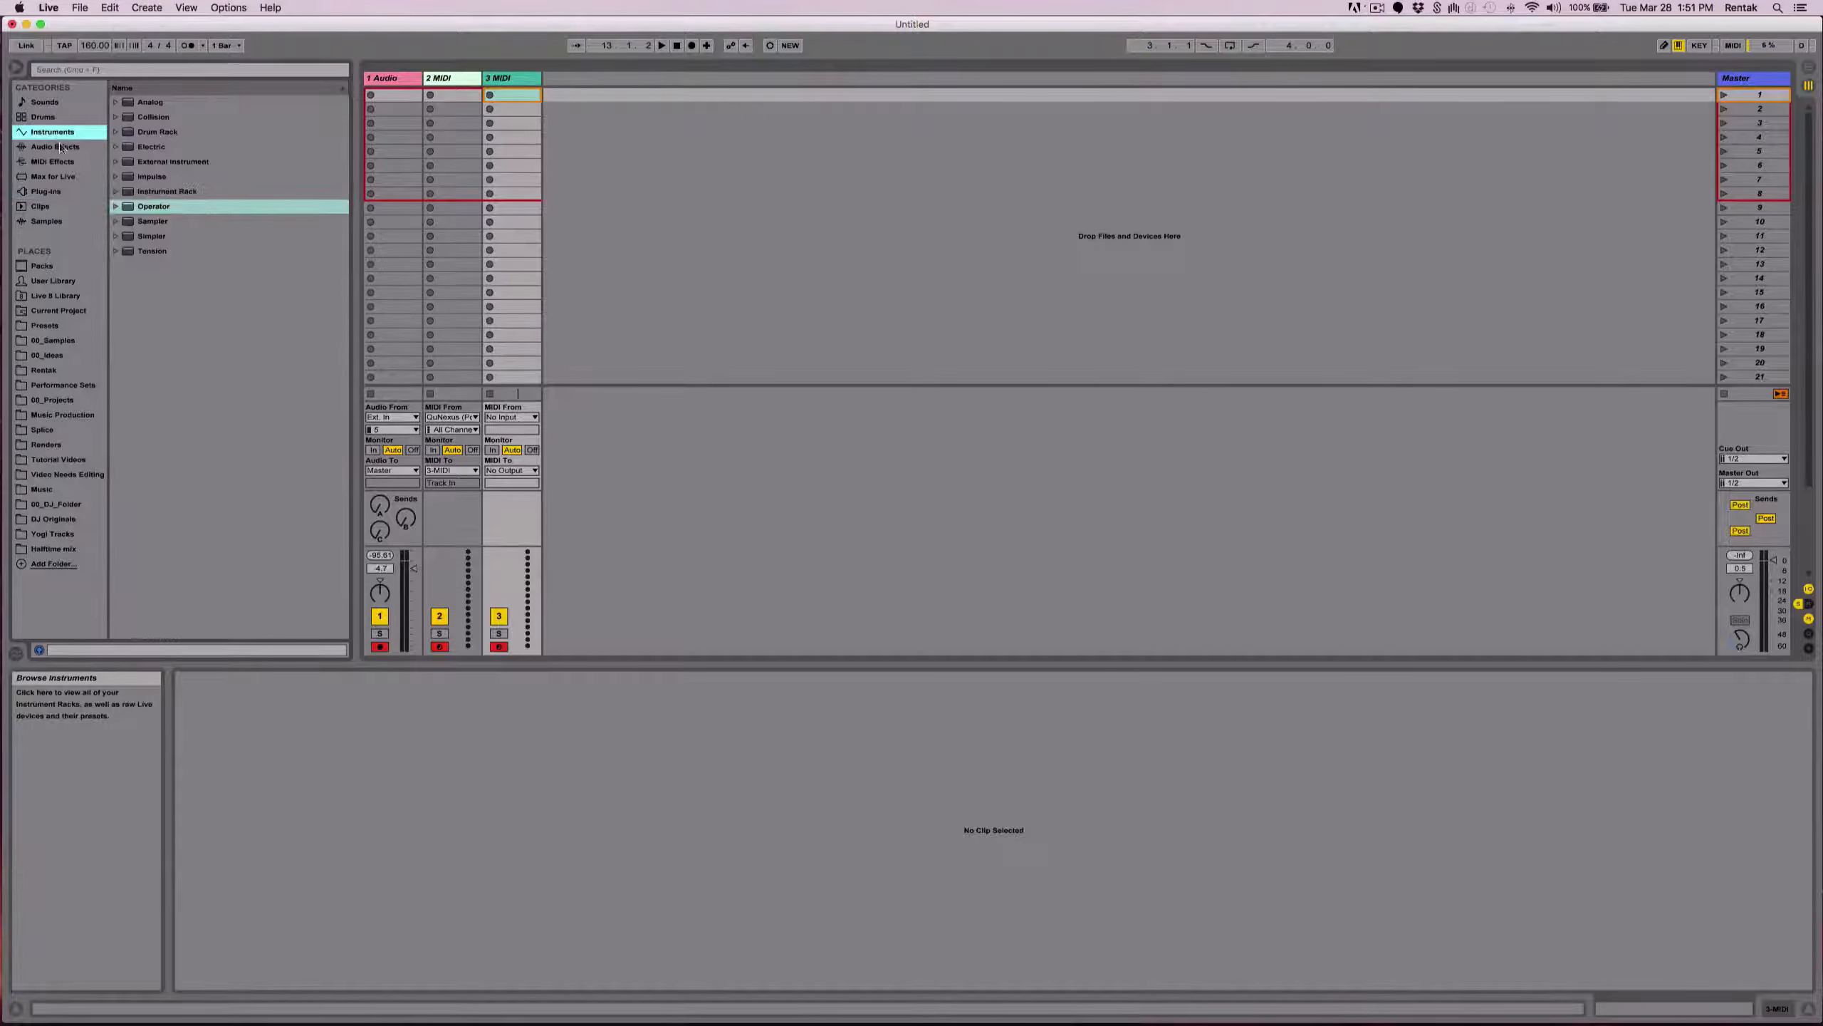
pyautogui.click(301, 207)
pyautogui.press('Return')
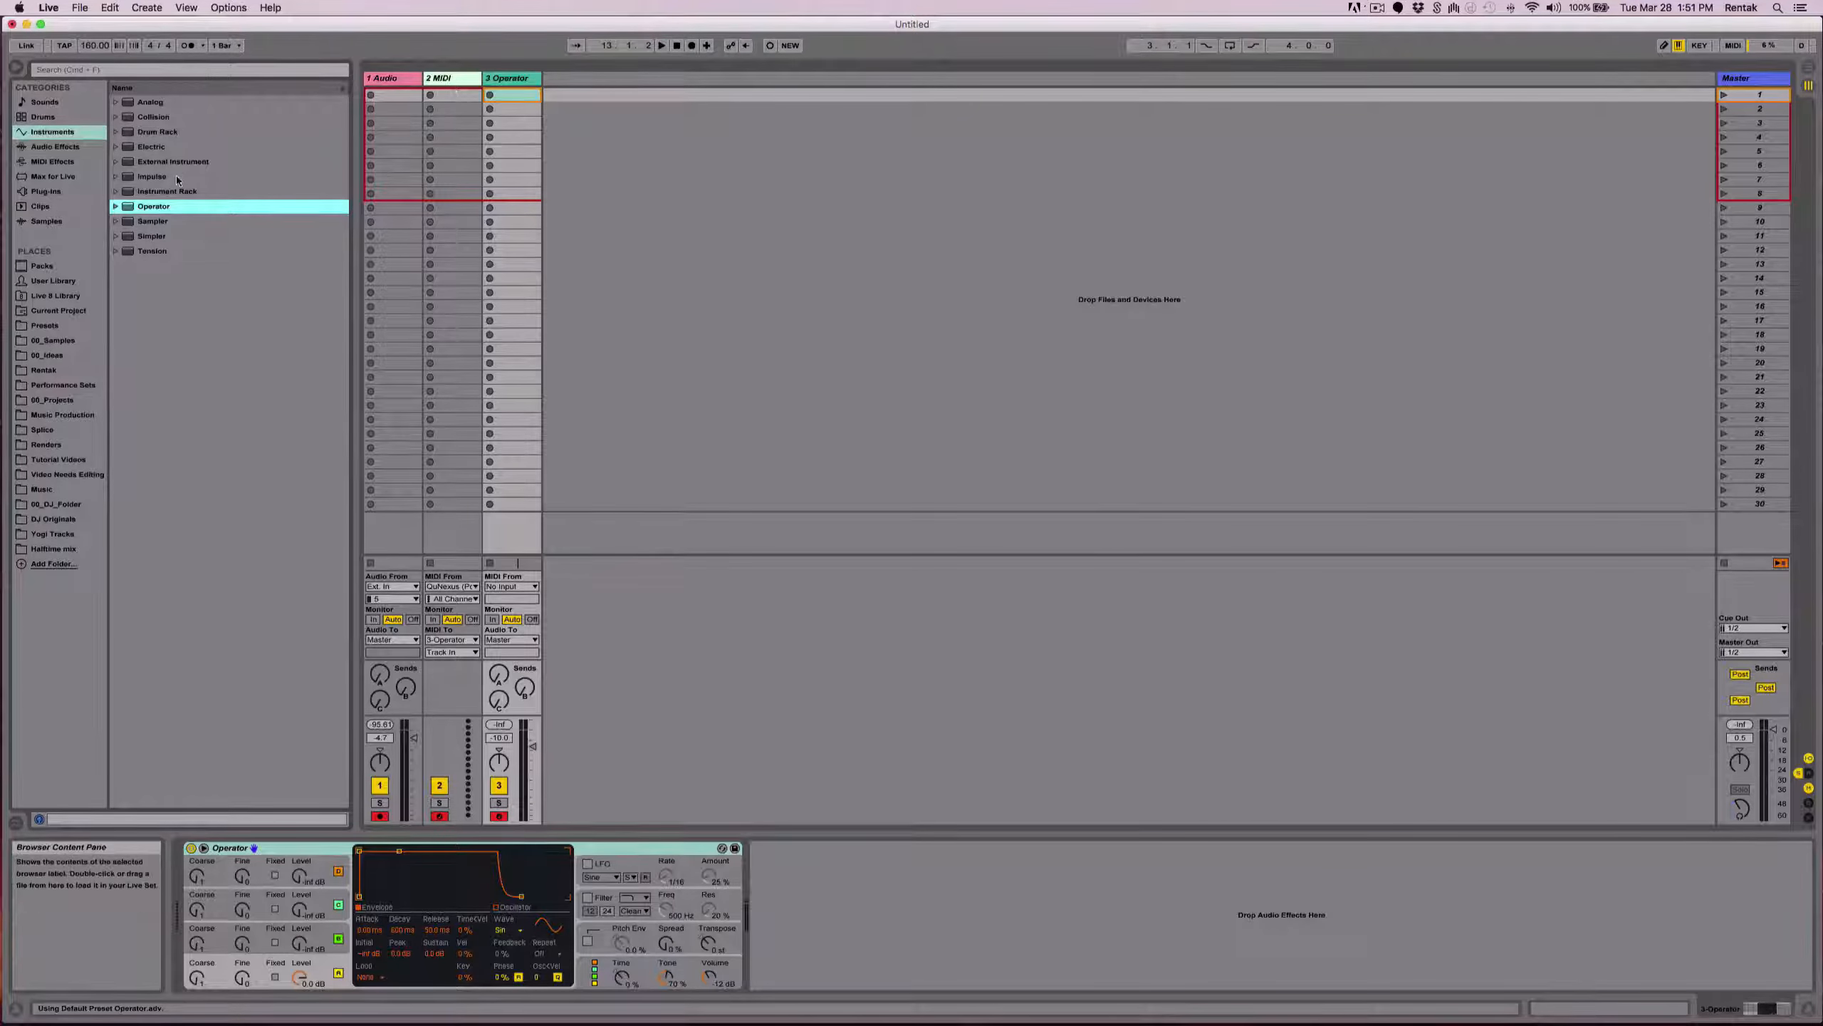
pyautogui.click(115, 205)
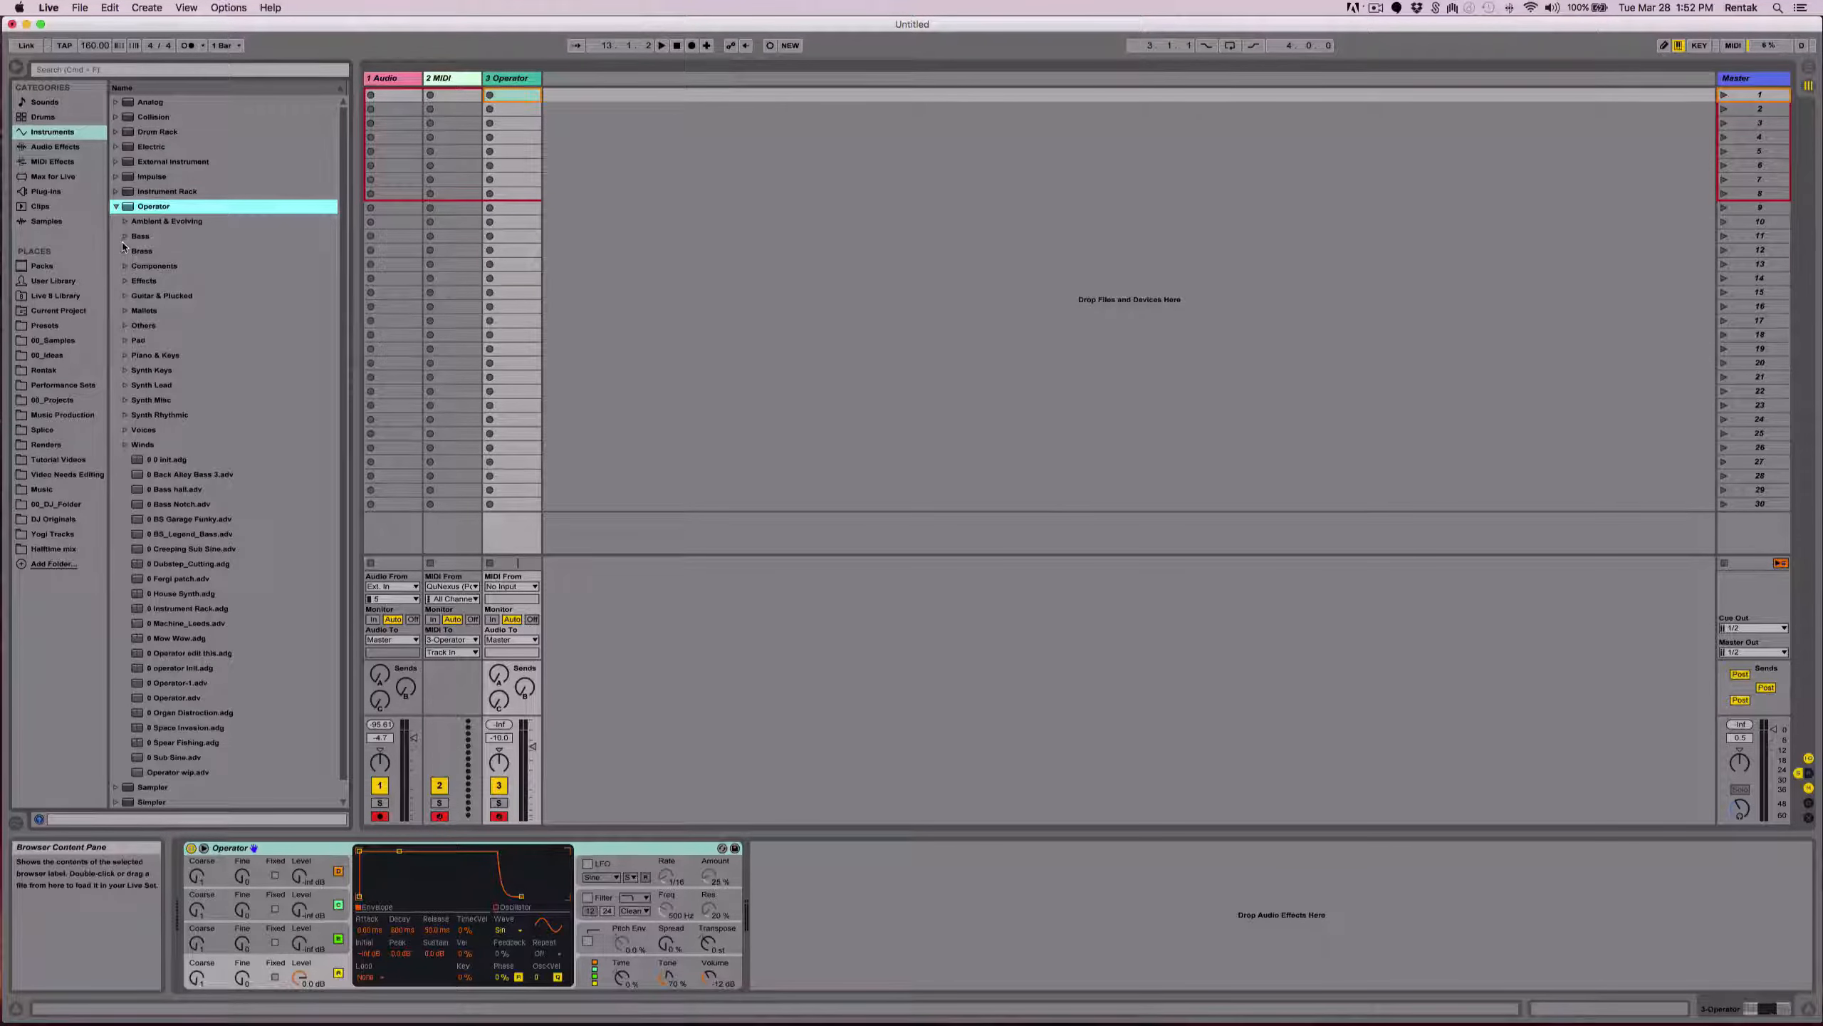
pyautogui.scroll(-1, 208, 573)
pyautogui.click(206, 579)
pyautogui.press('Return')
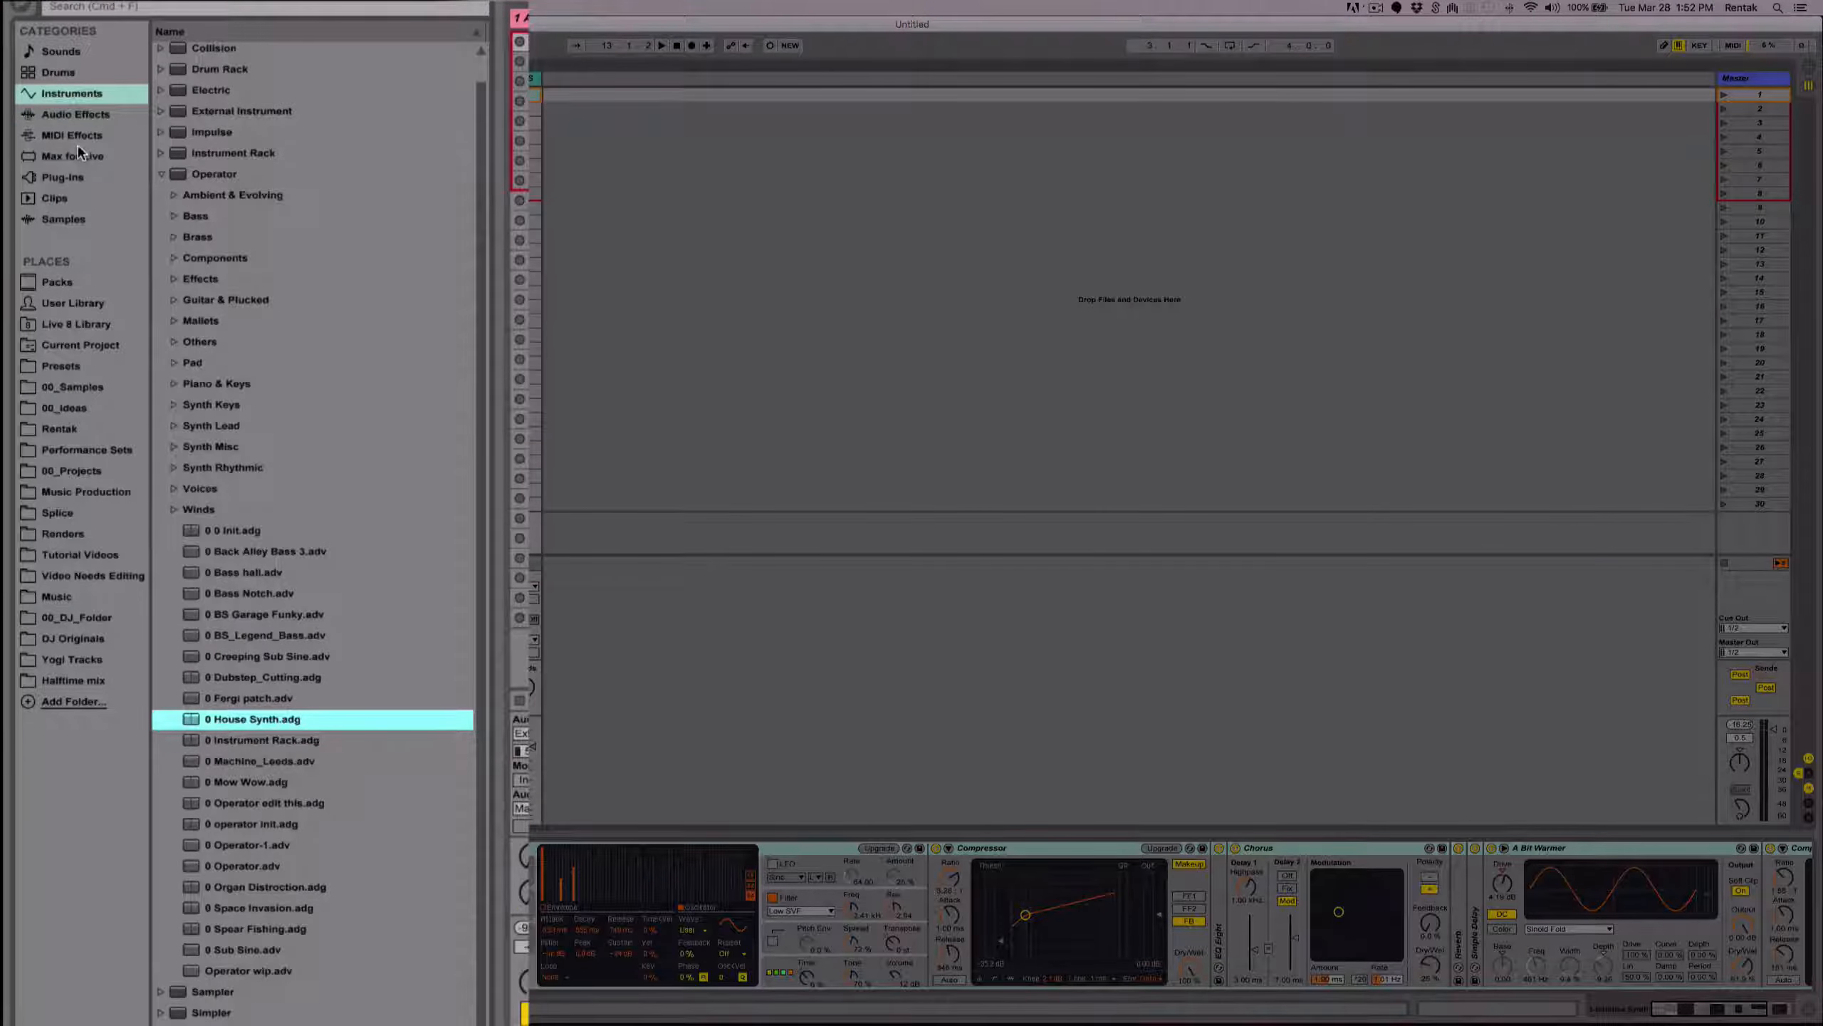
# Add the Arpeggiator, Chord and Scale MIDI effects to the 2 MIDI track.
pyautogui.click(78, 143)
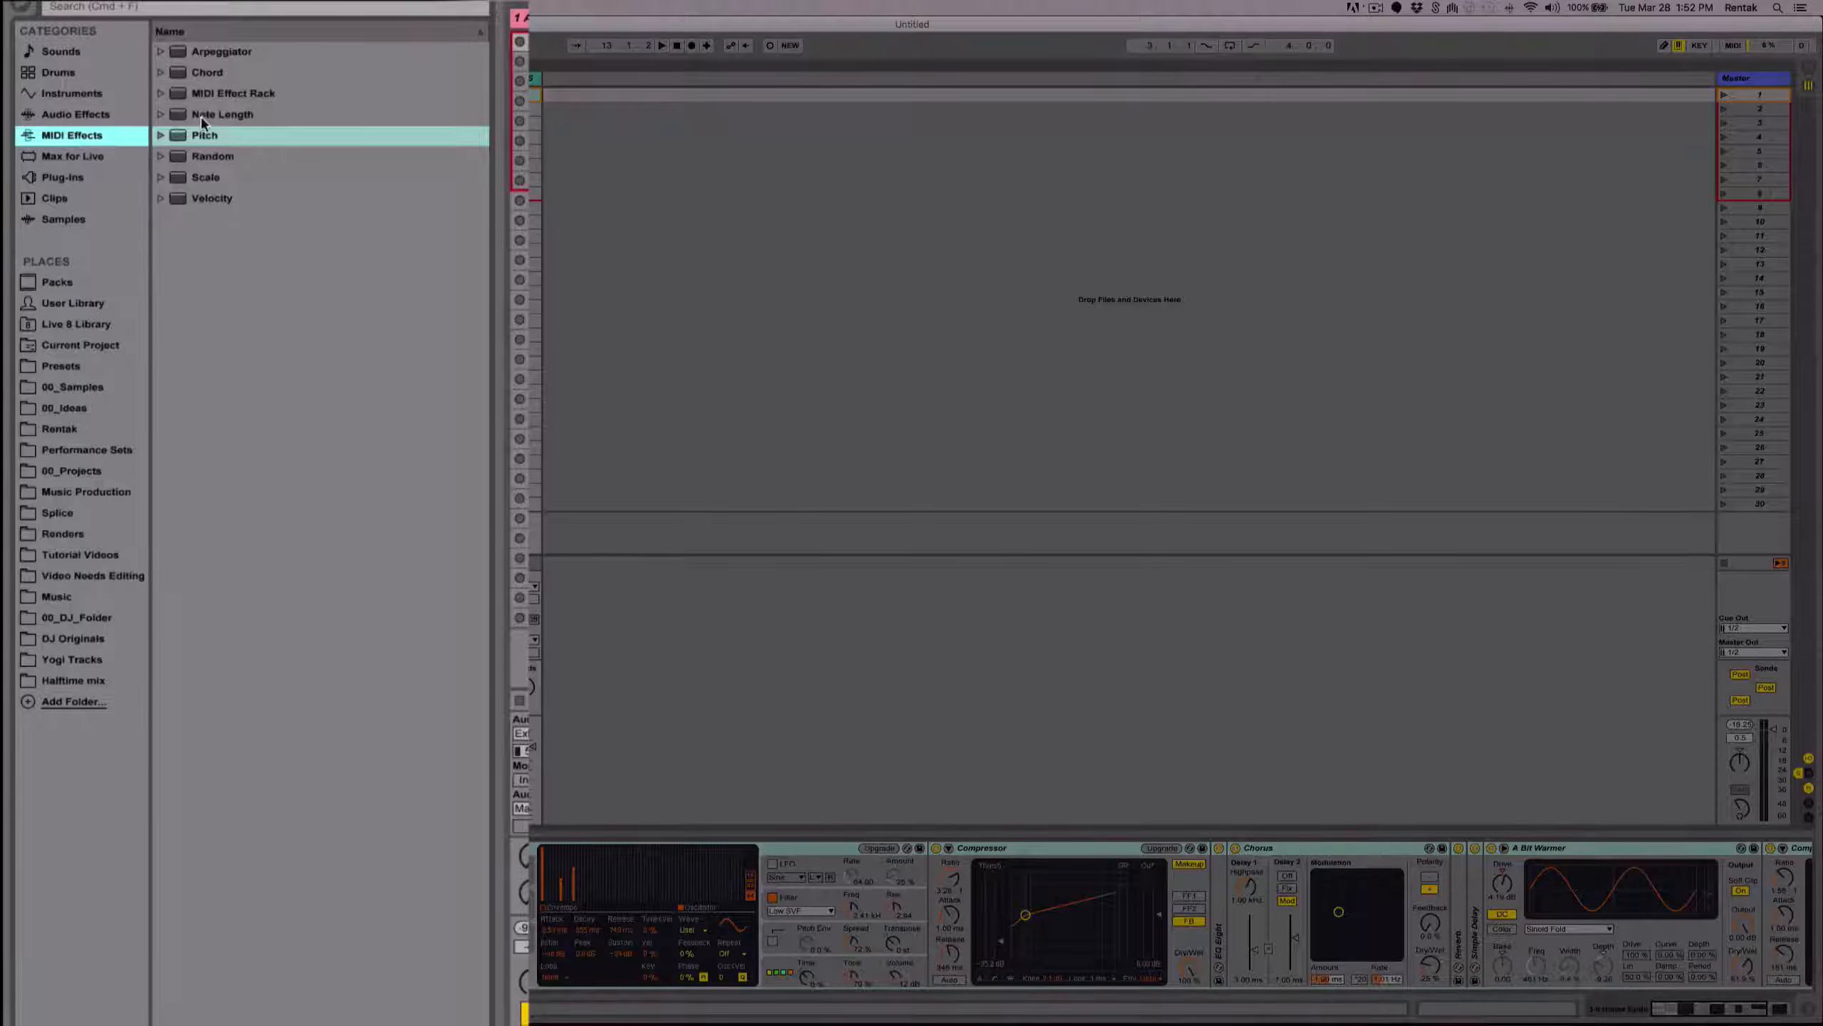
pyautogui.click(220, 60)
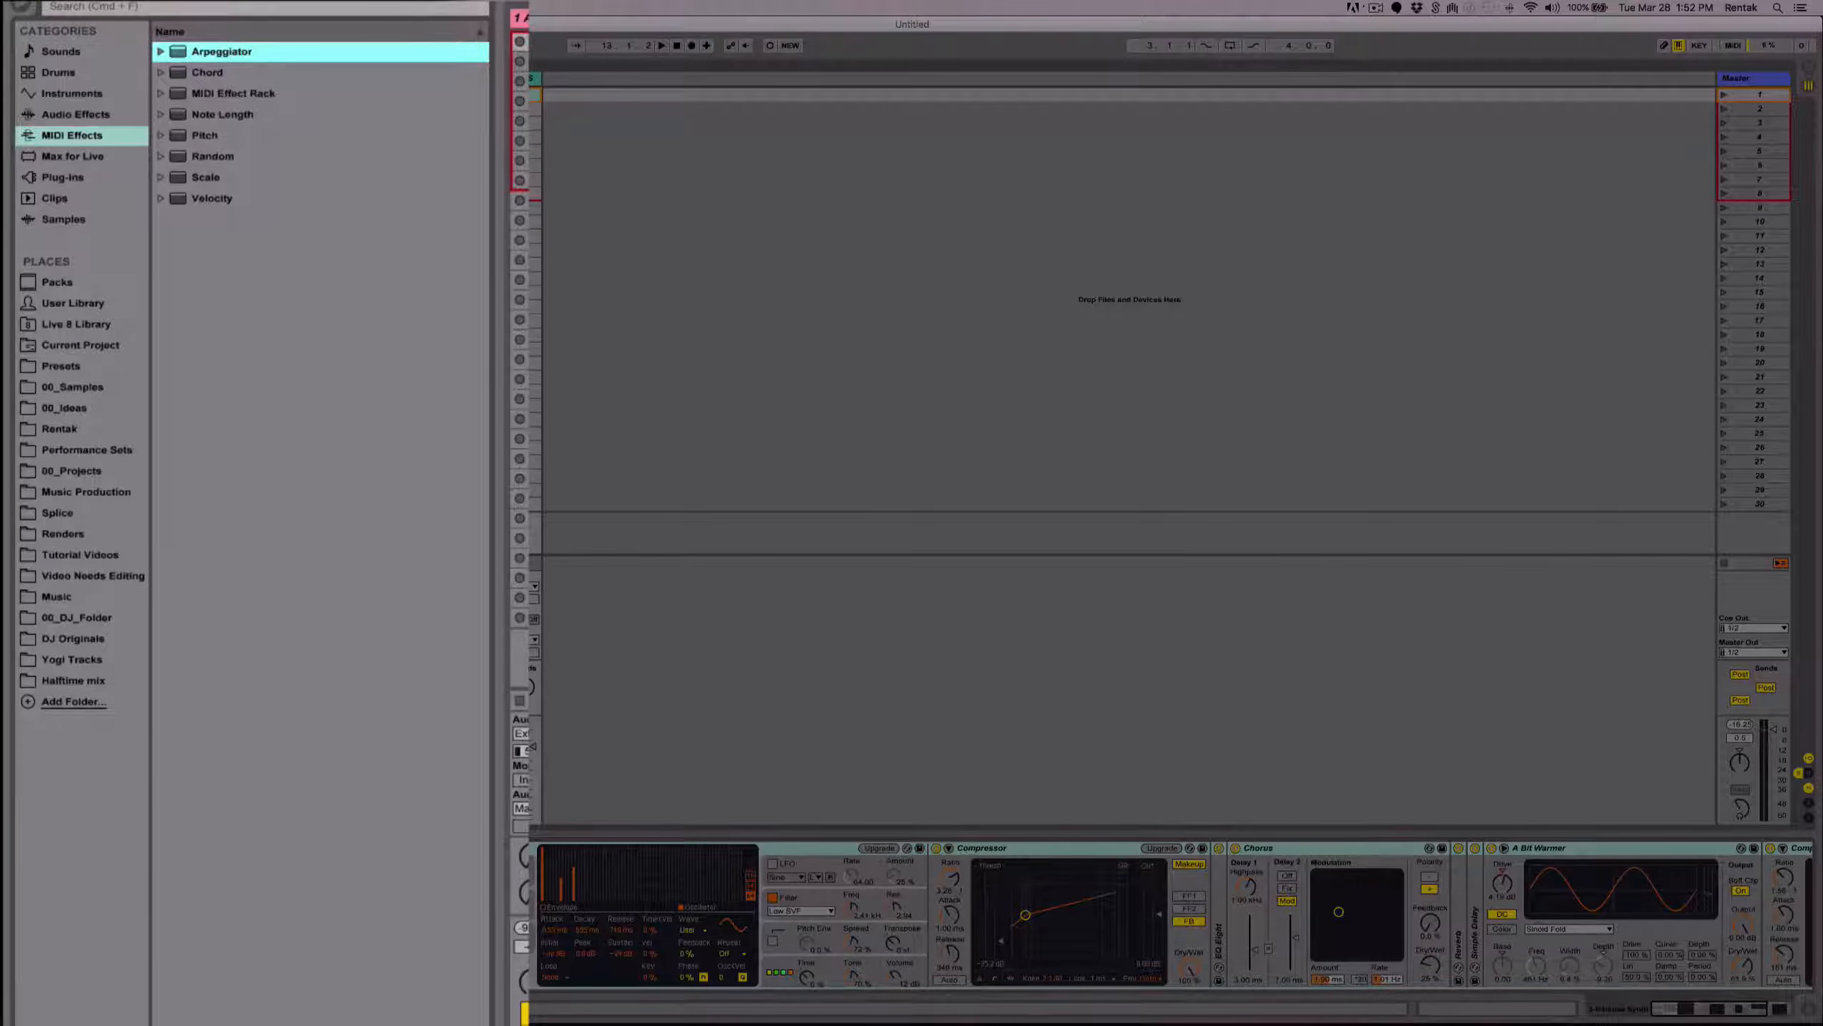
pyautogui.moveTo(220, 55); pyautogui.dragTo(453, 287)
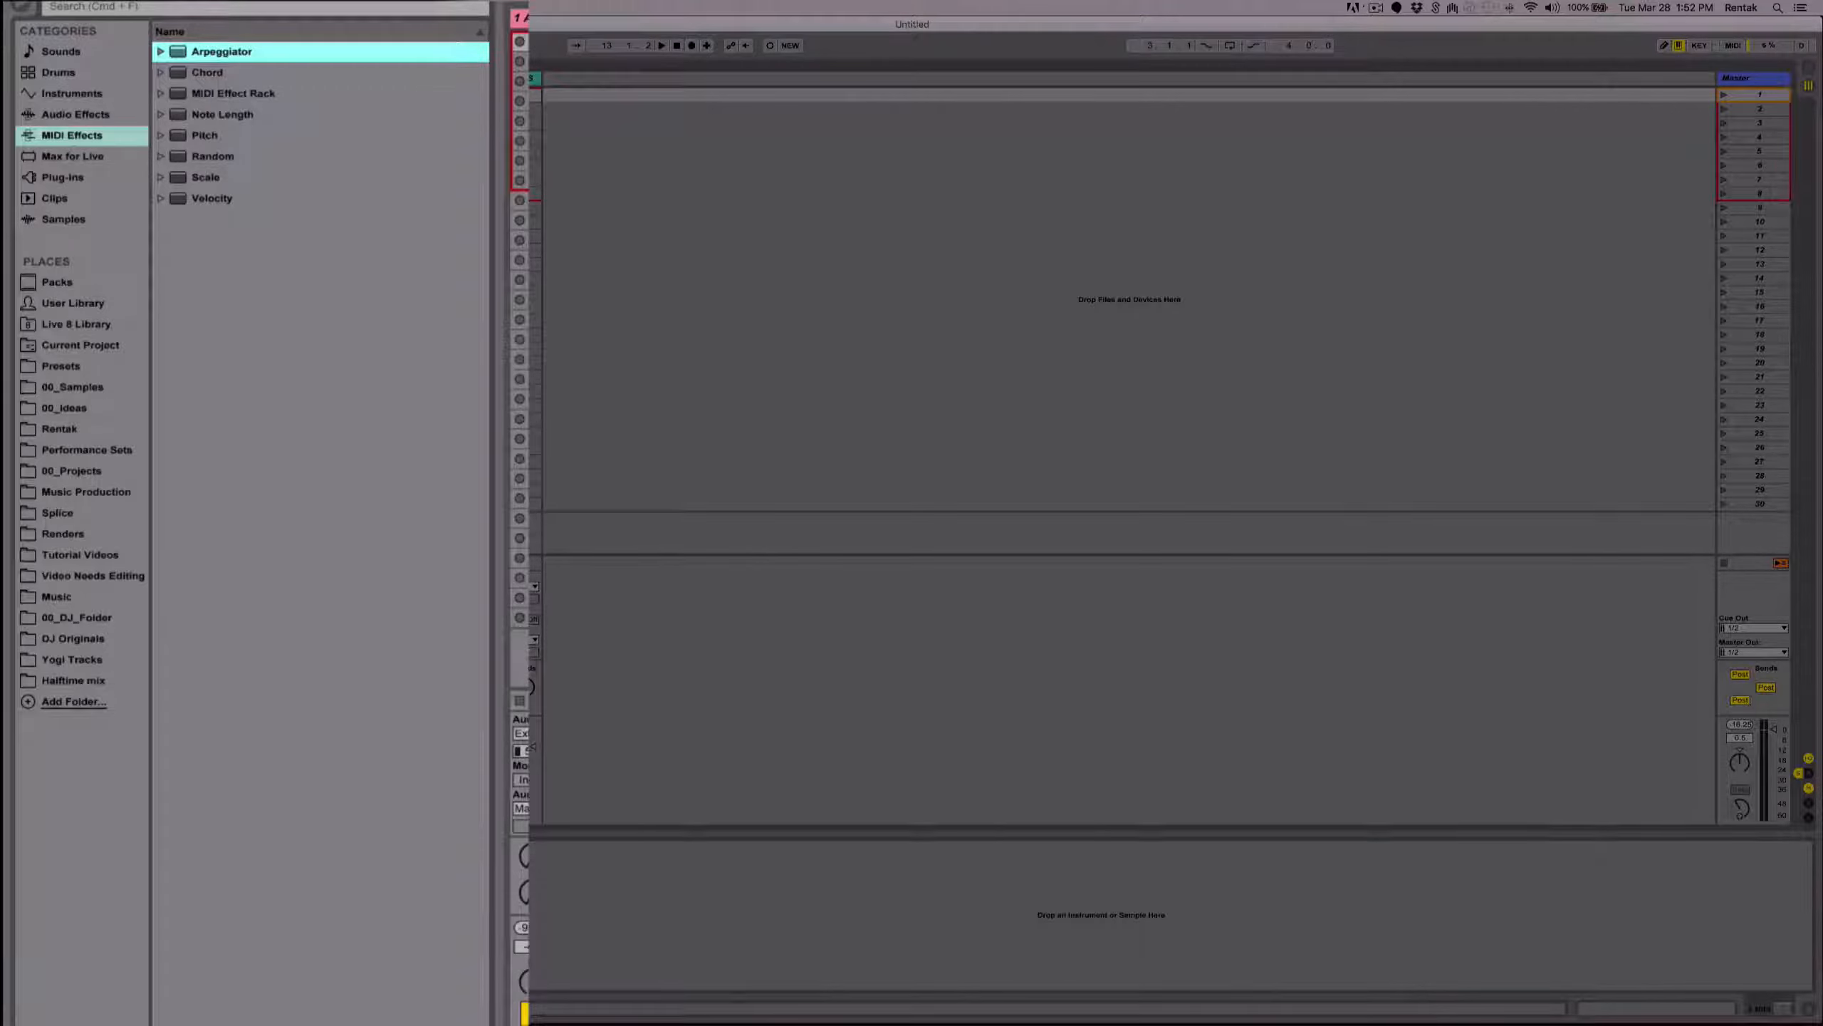
pyautogui.click(236, 73)
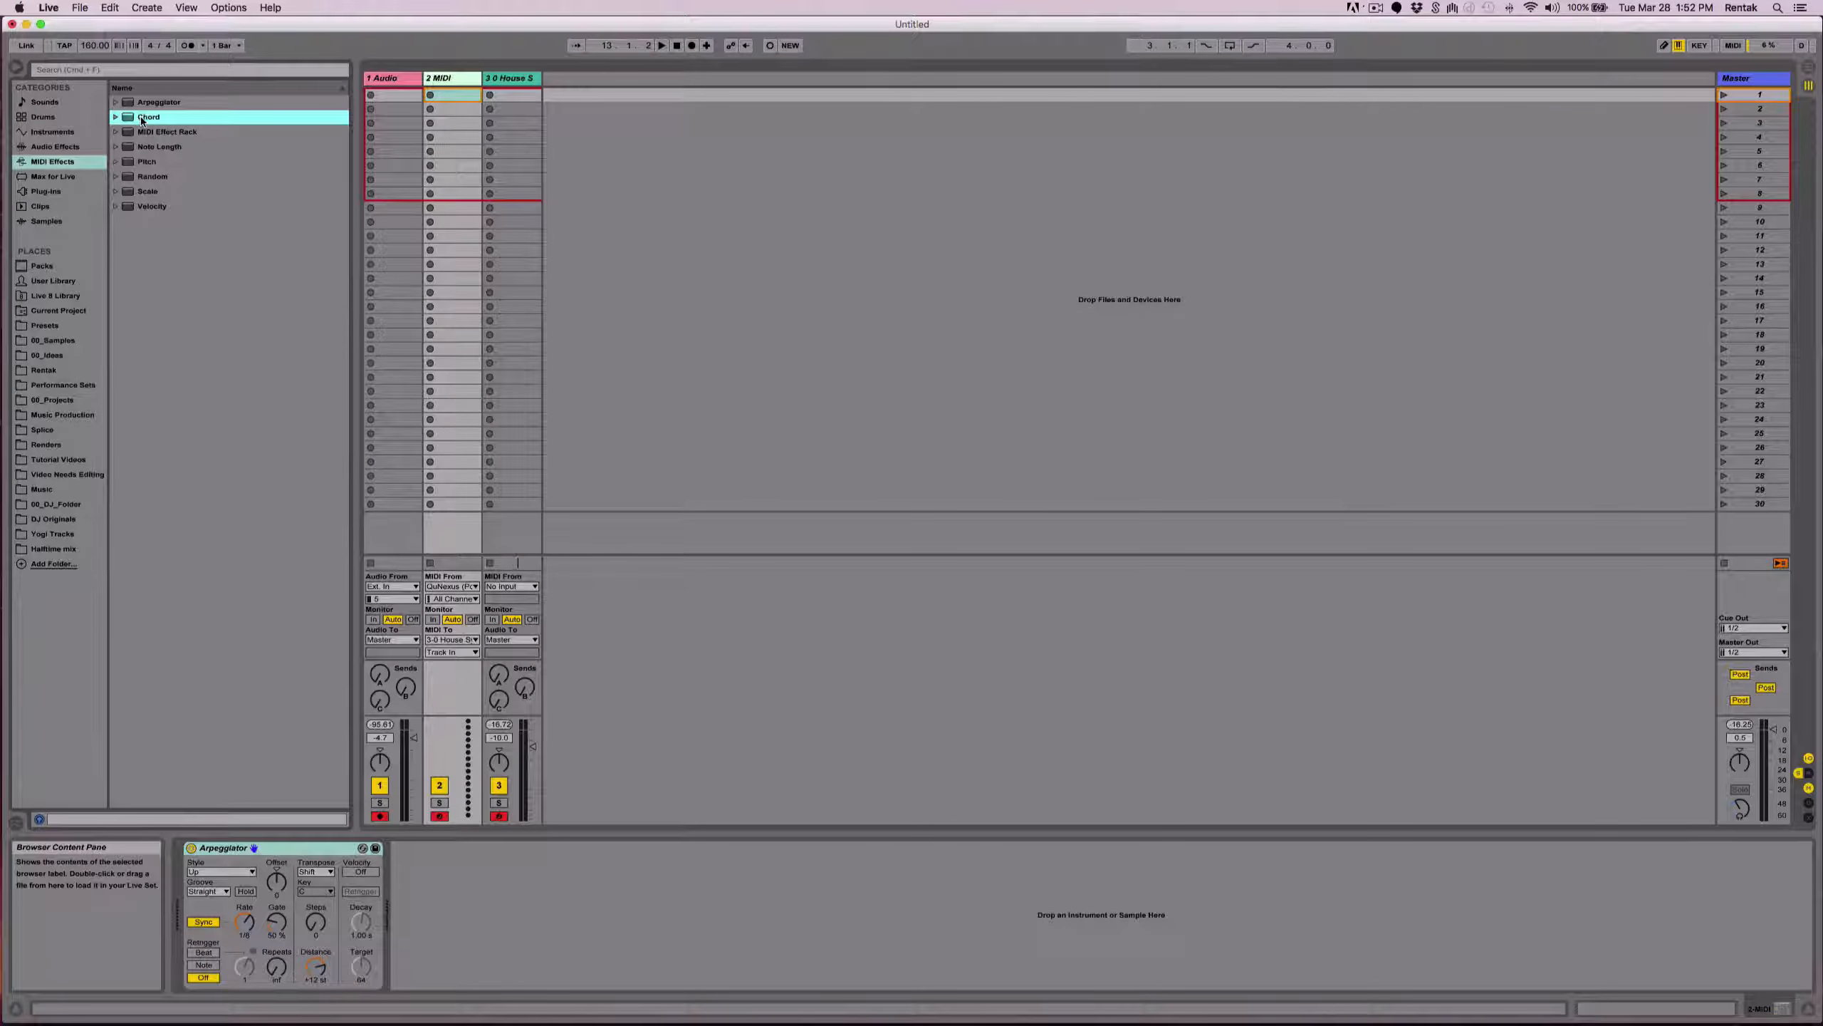
pyautogui.doubleClick(202, 77)
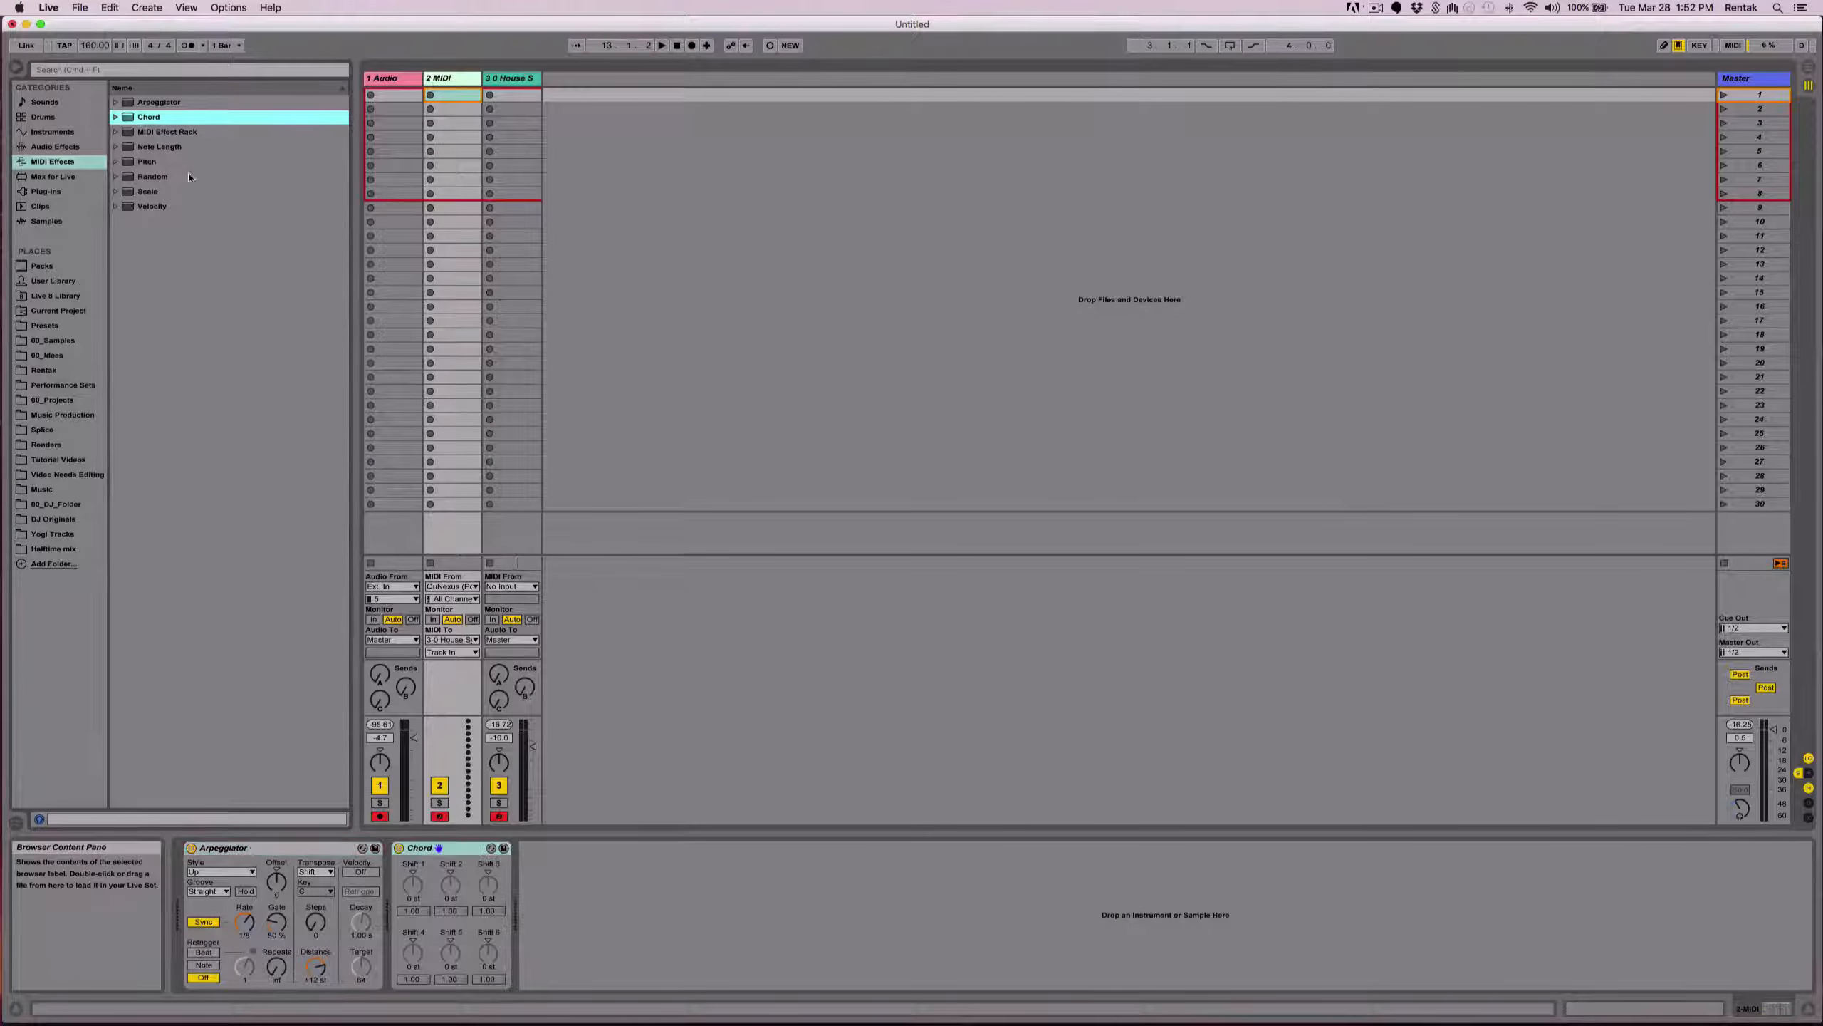
pyautogui.doubleClick(149, 191)
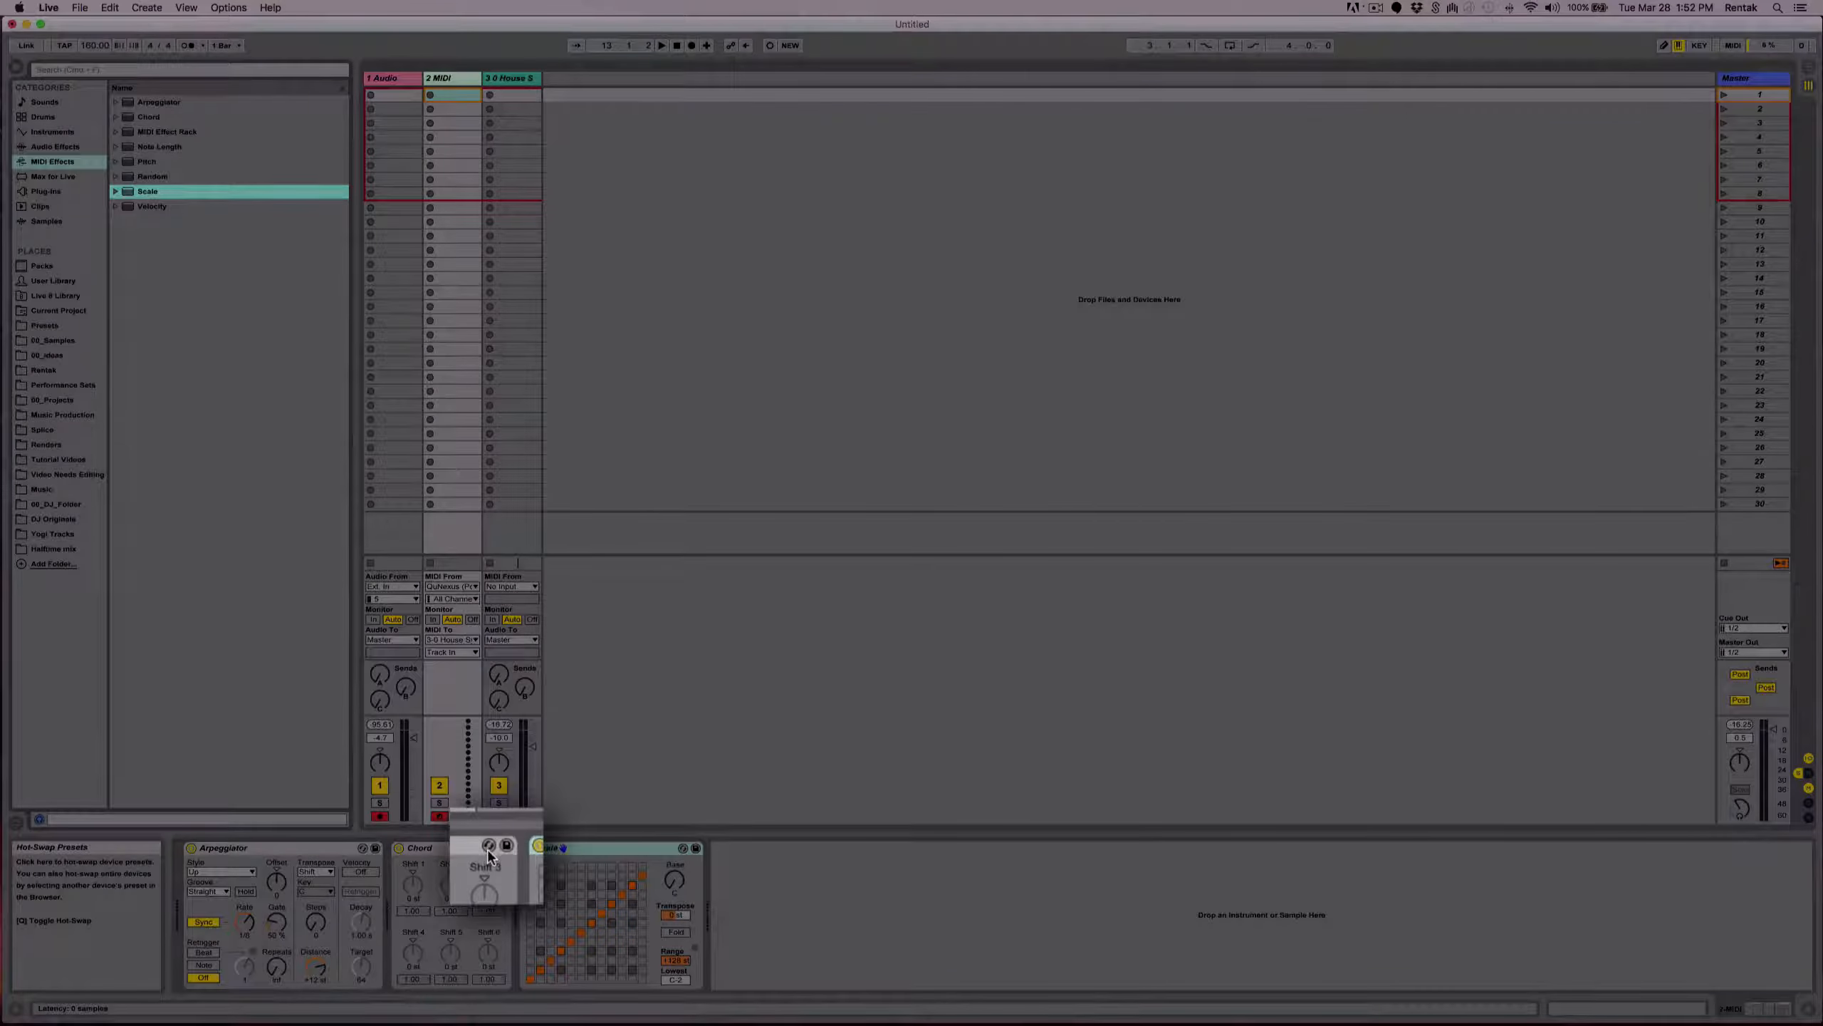
# Load the House for to go preset in the Chord effect and the C Minor preset in the Scale effect.
pyautogui.click(487, 850)
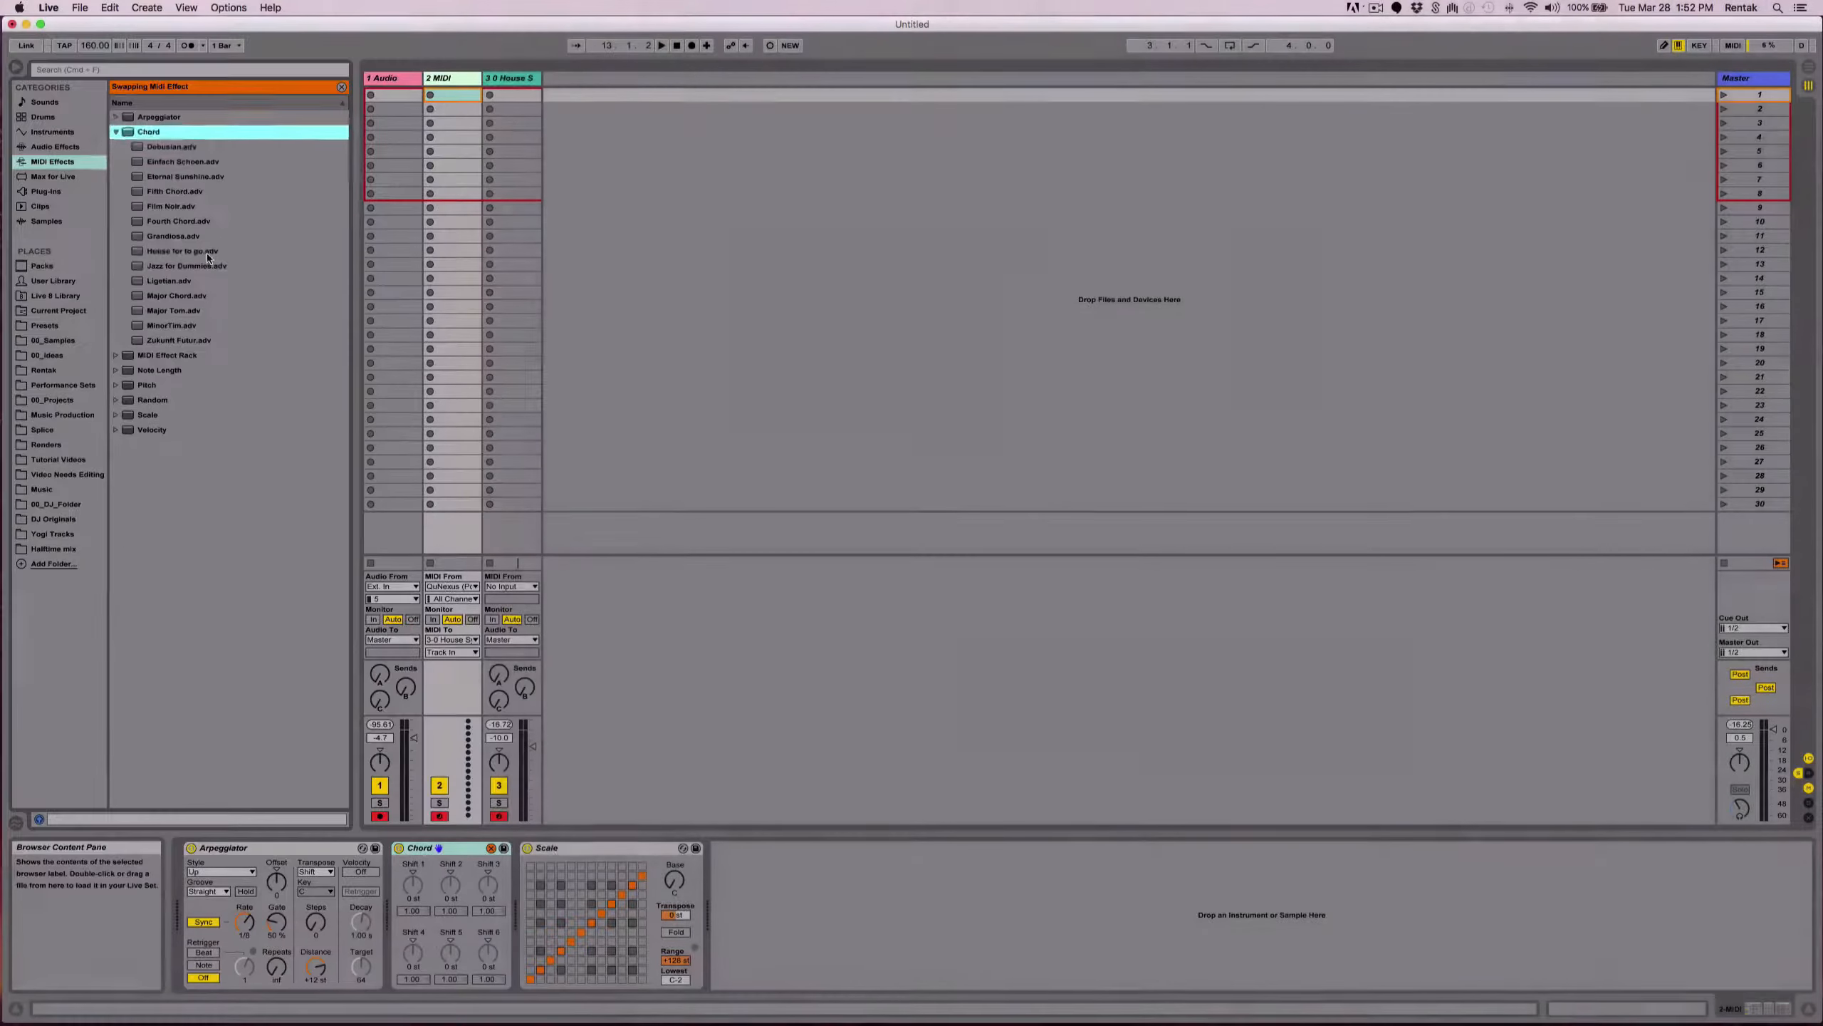
pyautogui.doubleClick(207, 254)
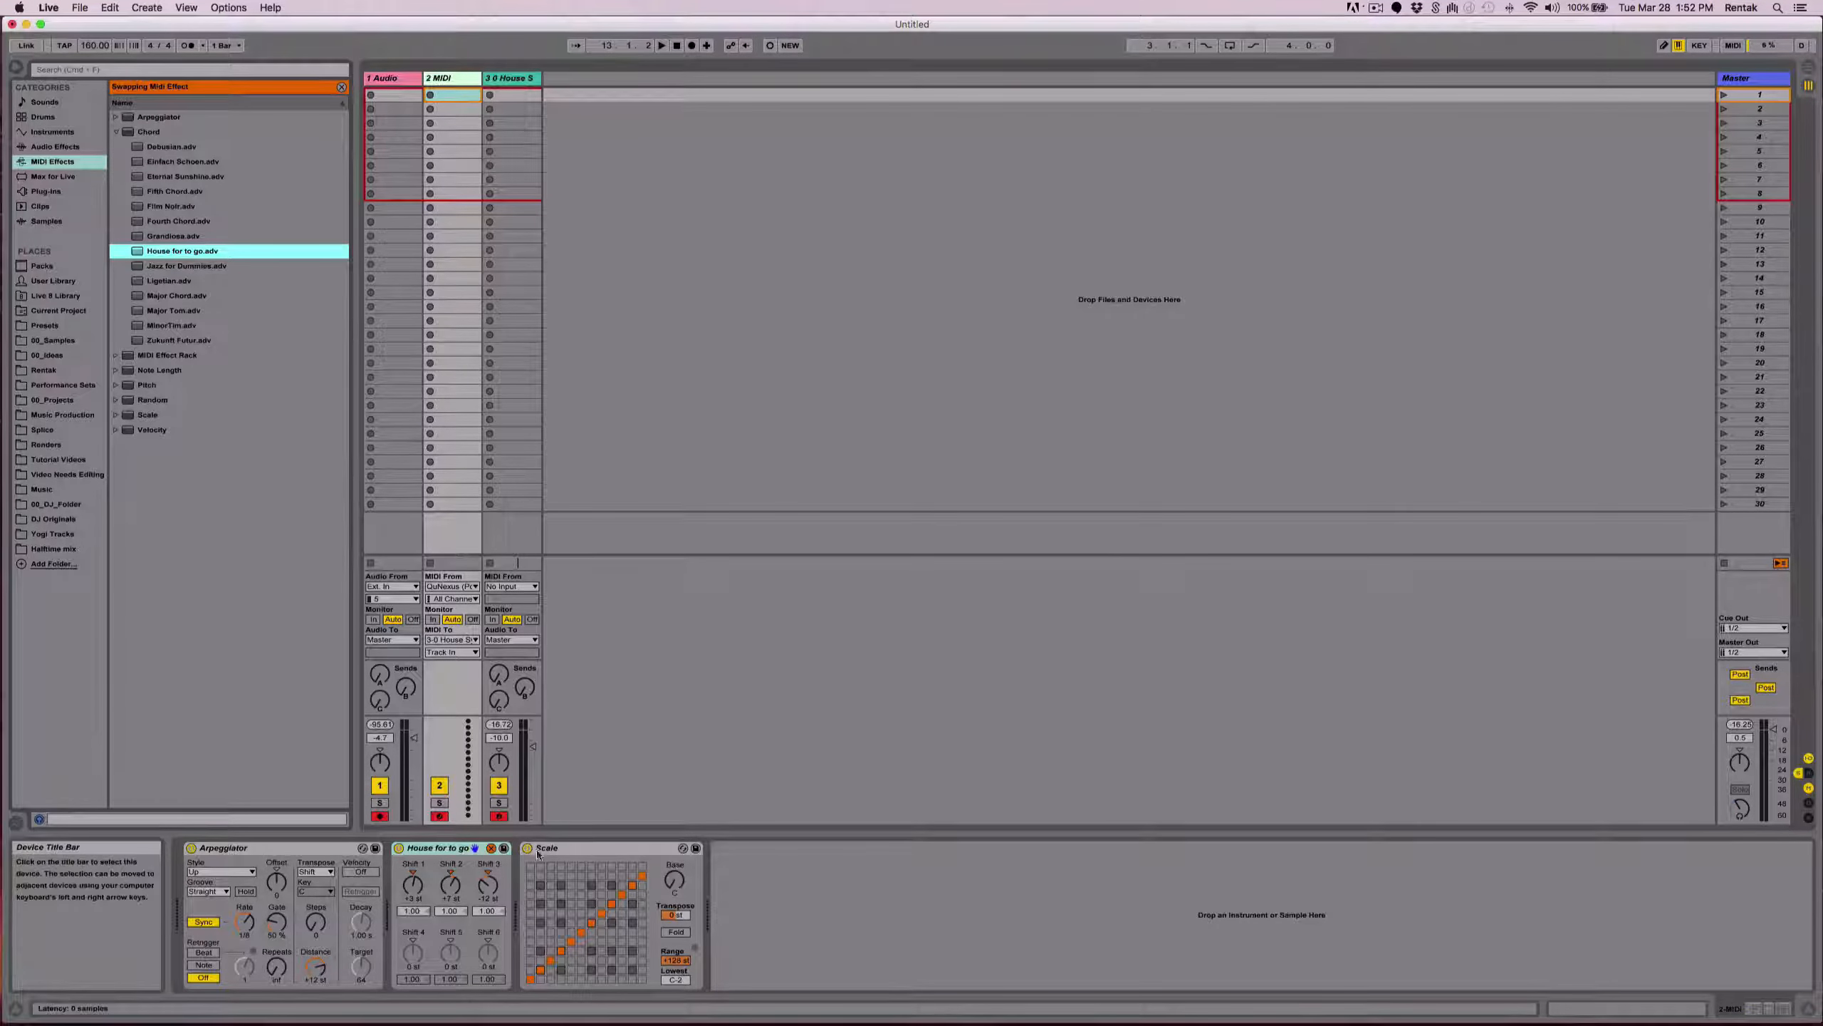
pyautogui.click(490, 848)
pyautogui.click(683, 848)
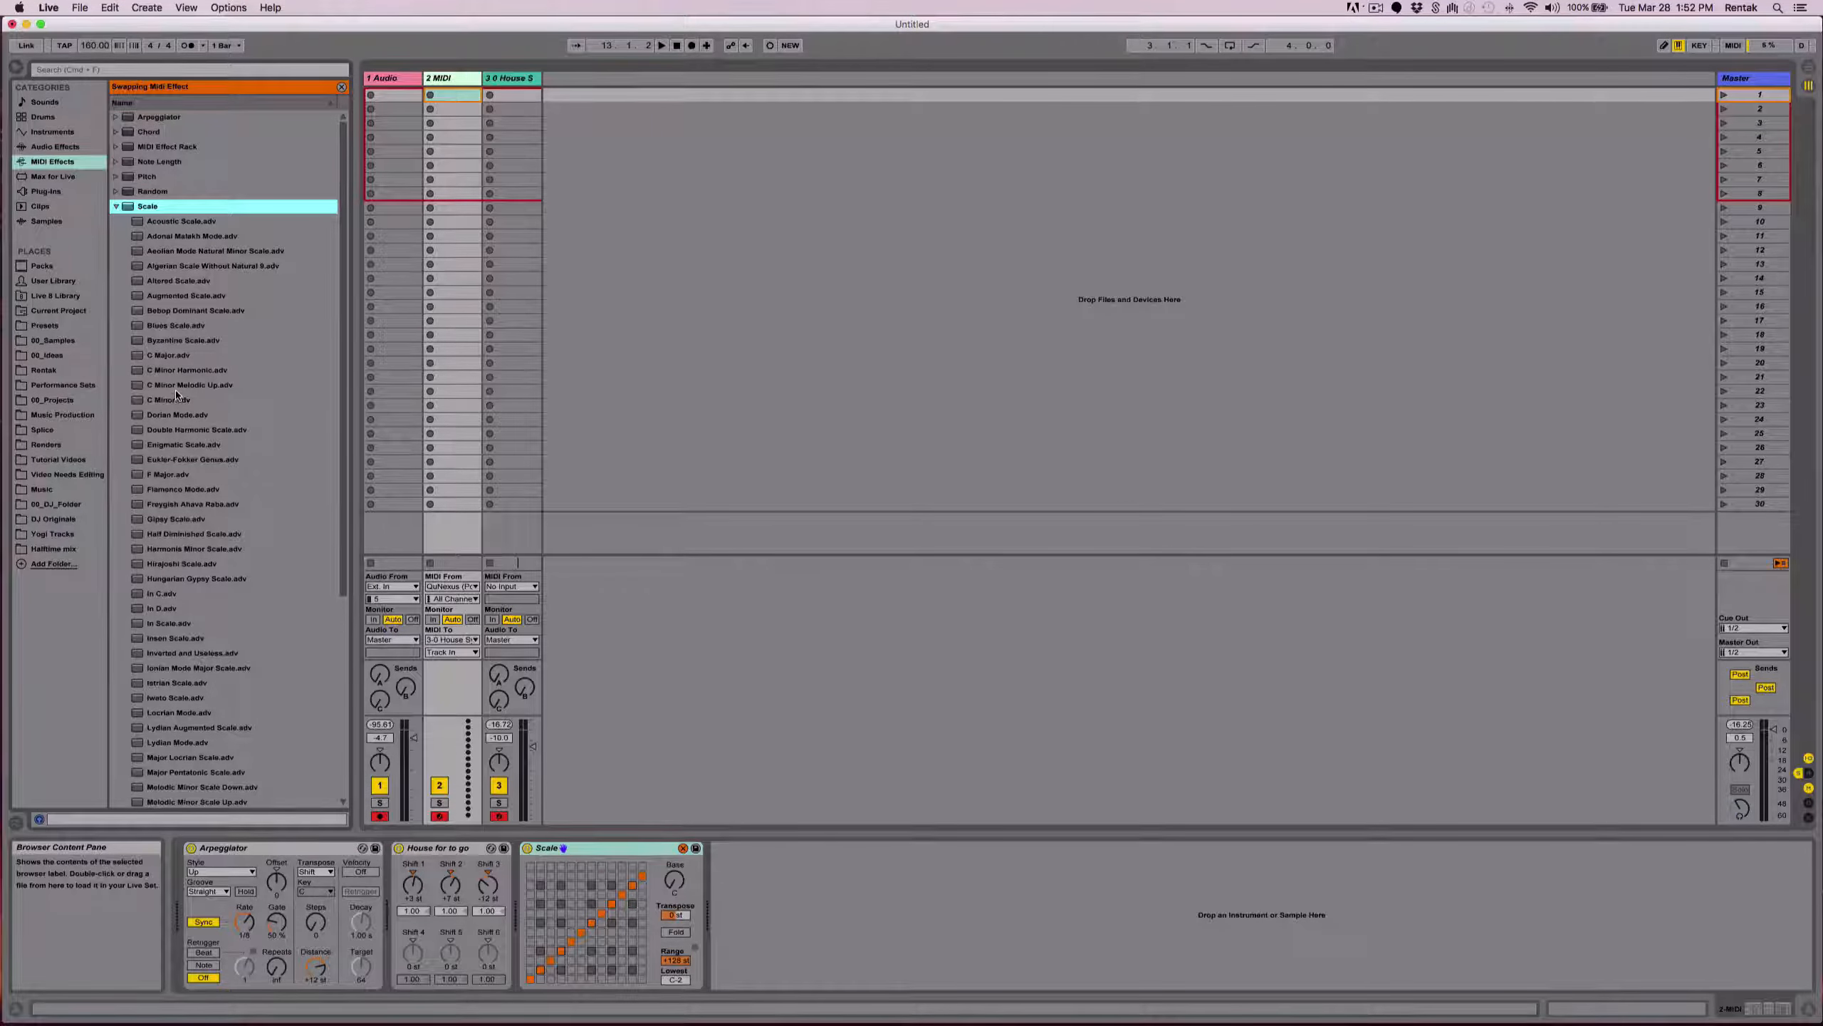
pyautogui.doubleClick(183, 401)
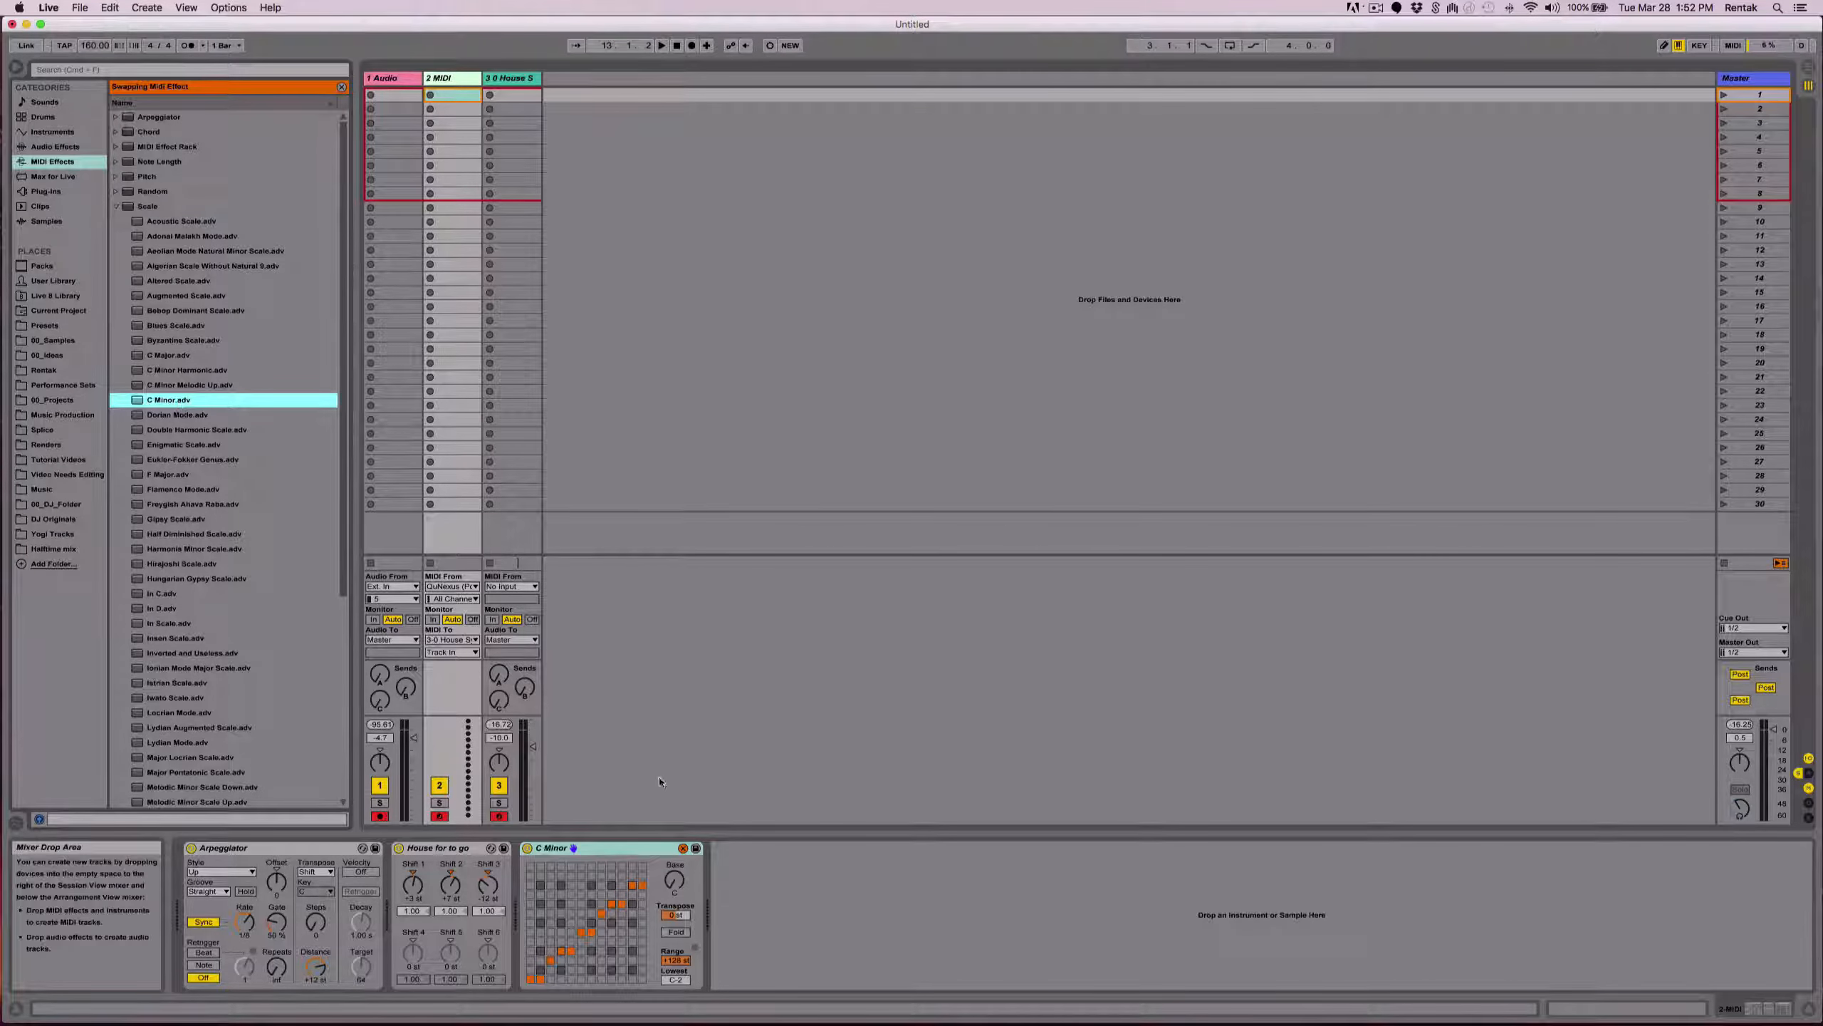
pyautogui.click(681, 848)
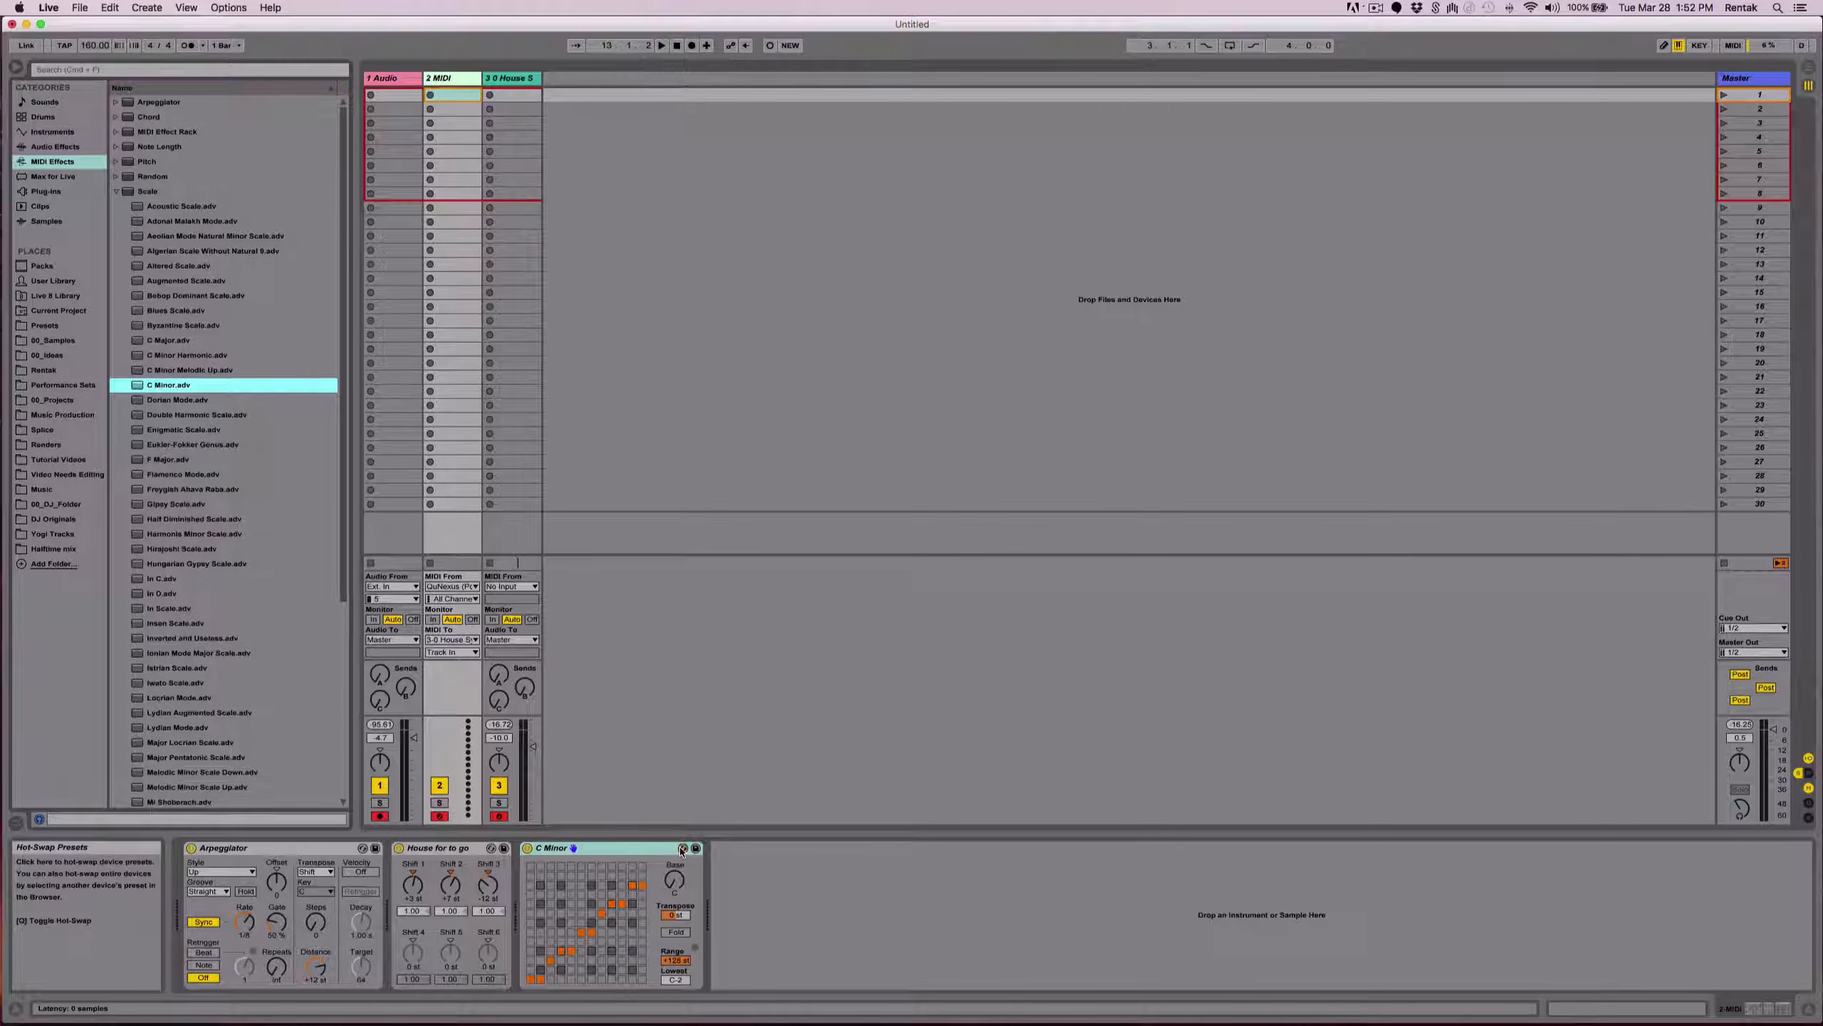
# Create a MIDI clip in slot 3 of the 2 MIDI track with a C3 note from 1.1.1 to about 1.2.4, and launch it.
pyautogui.doubleClick(449, 122)
pyautogui.scroll(-3, 467, 872)
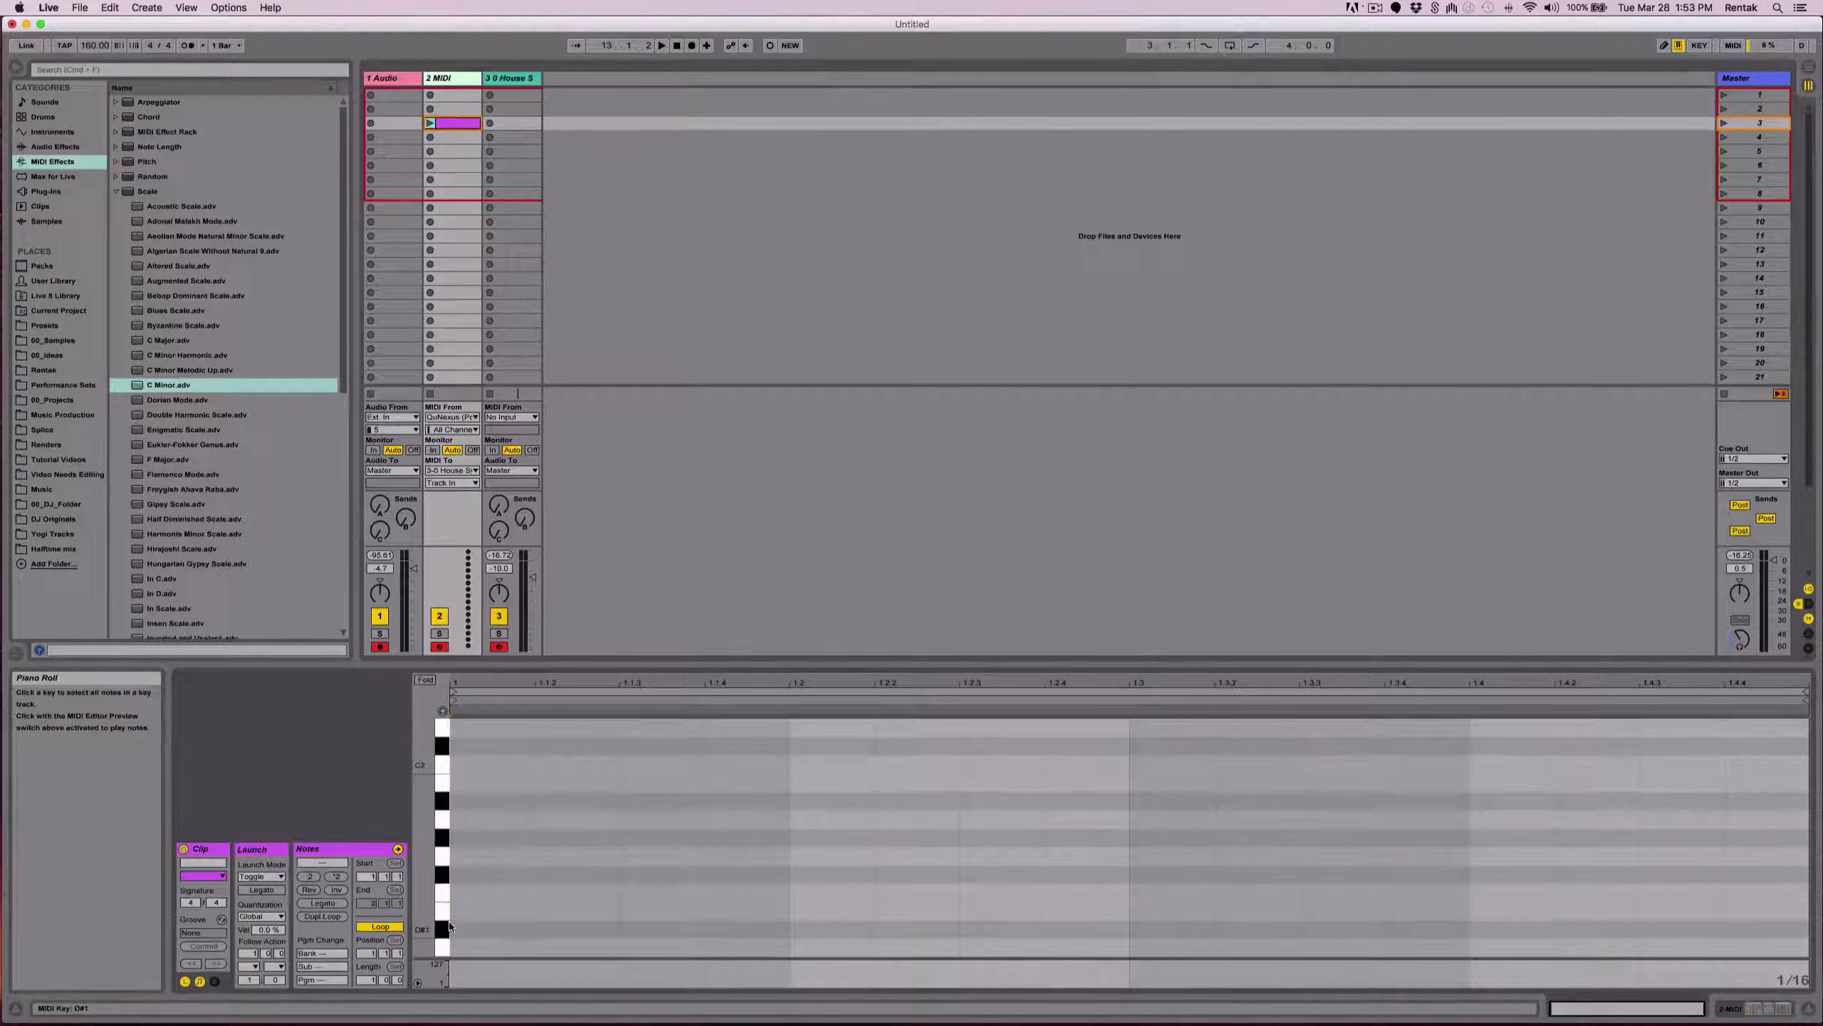
pyautogui.doubleClick(468, 873)
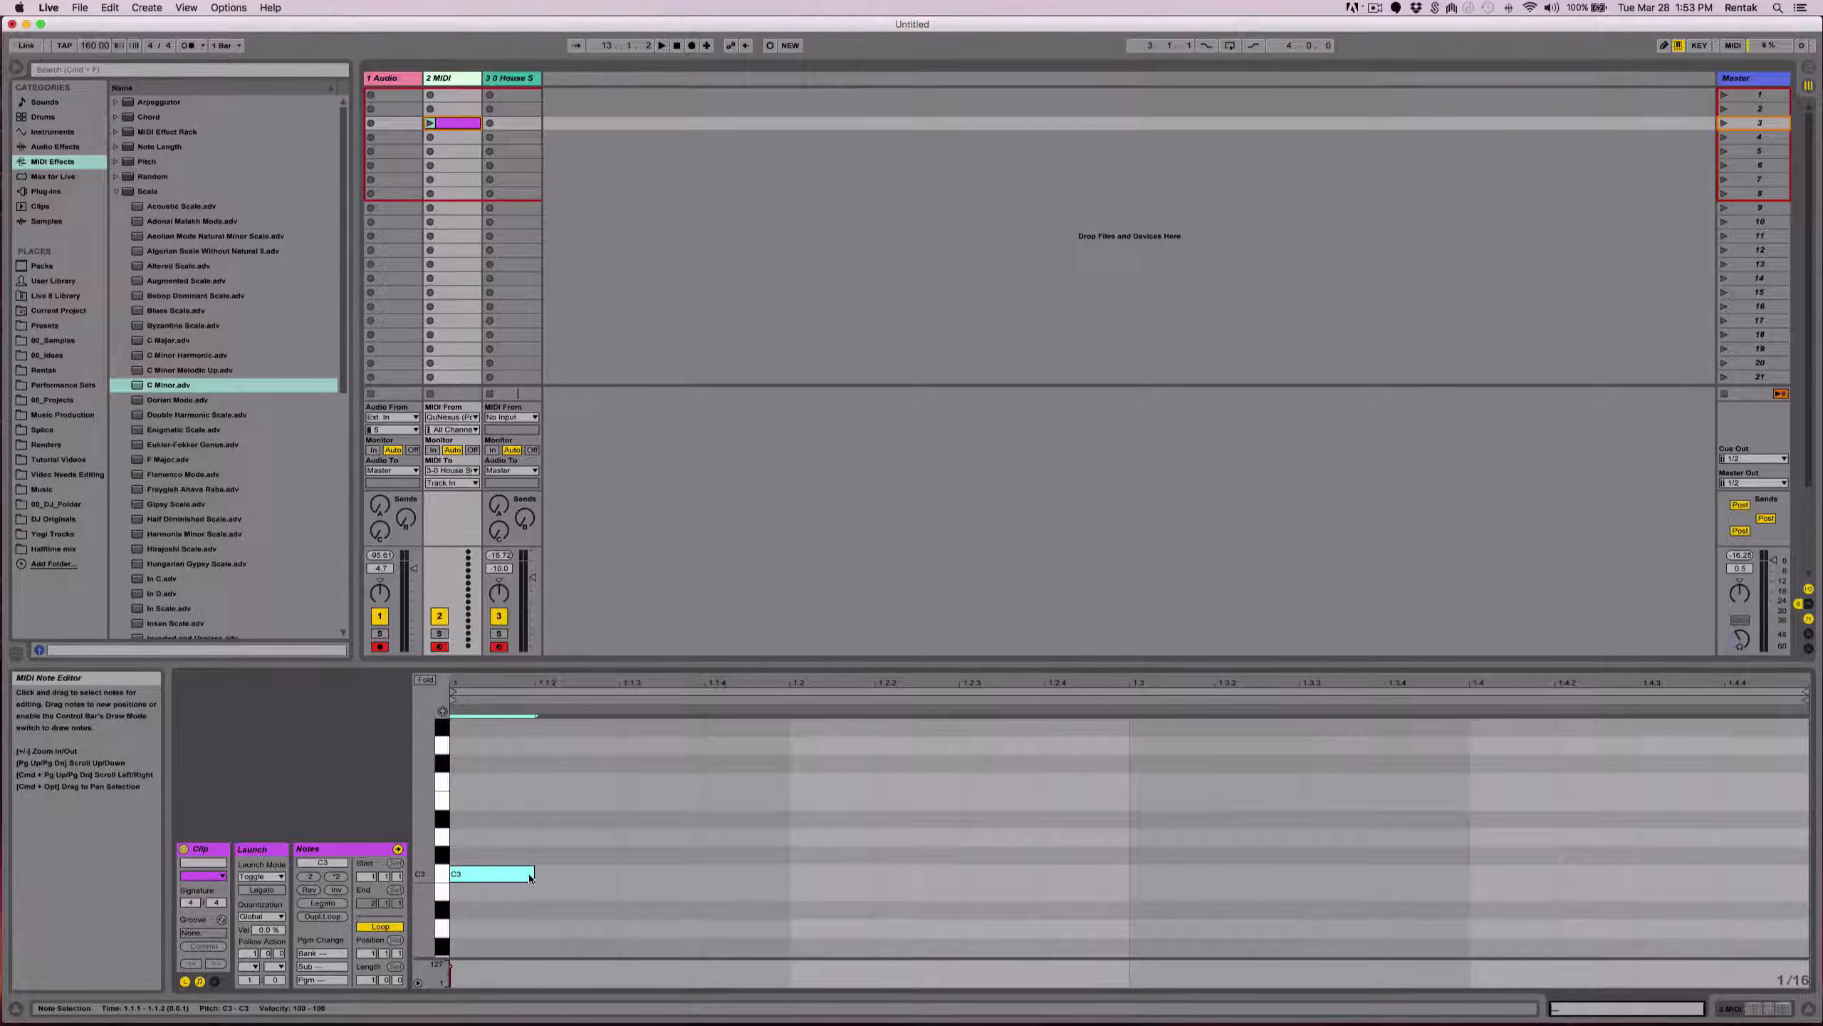
pyautogui.moveTo(533, 873); pyautogui.dragTo(1044, 890)
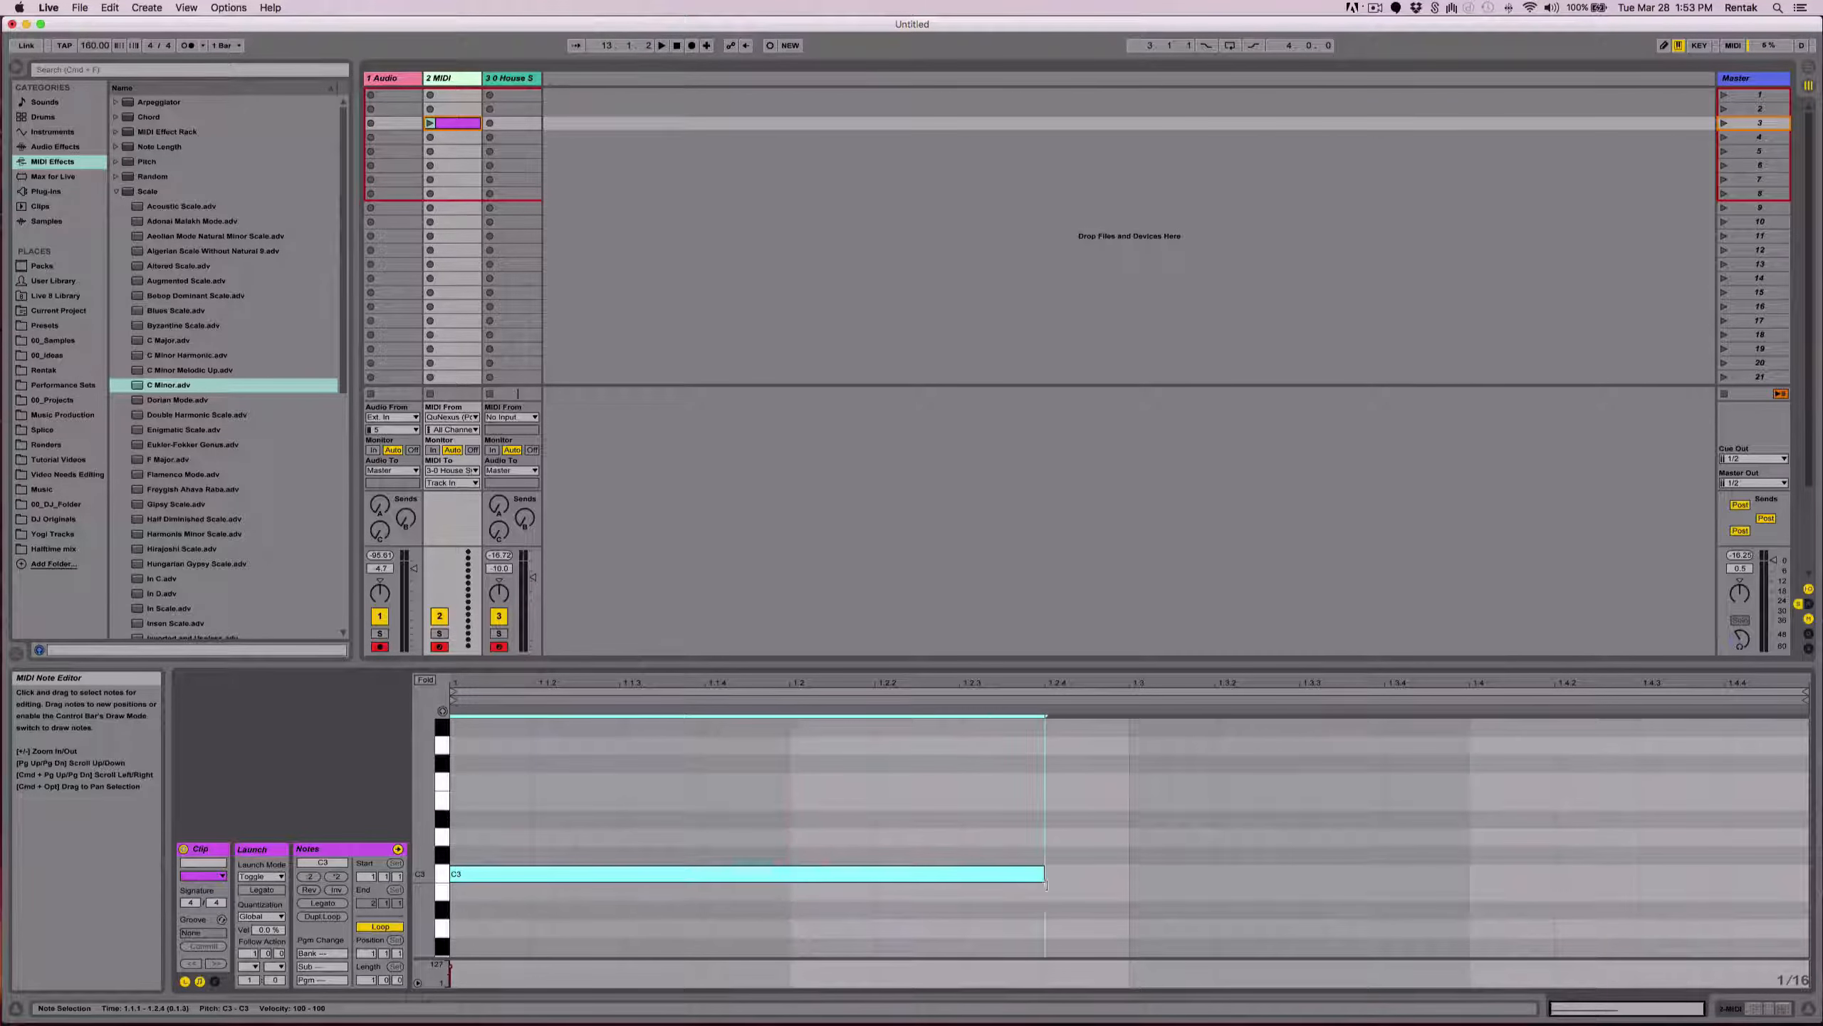
pyautogui.click(430, 122)
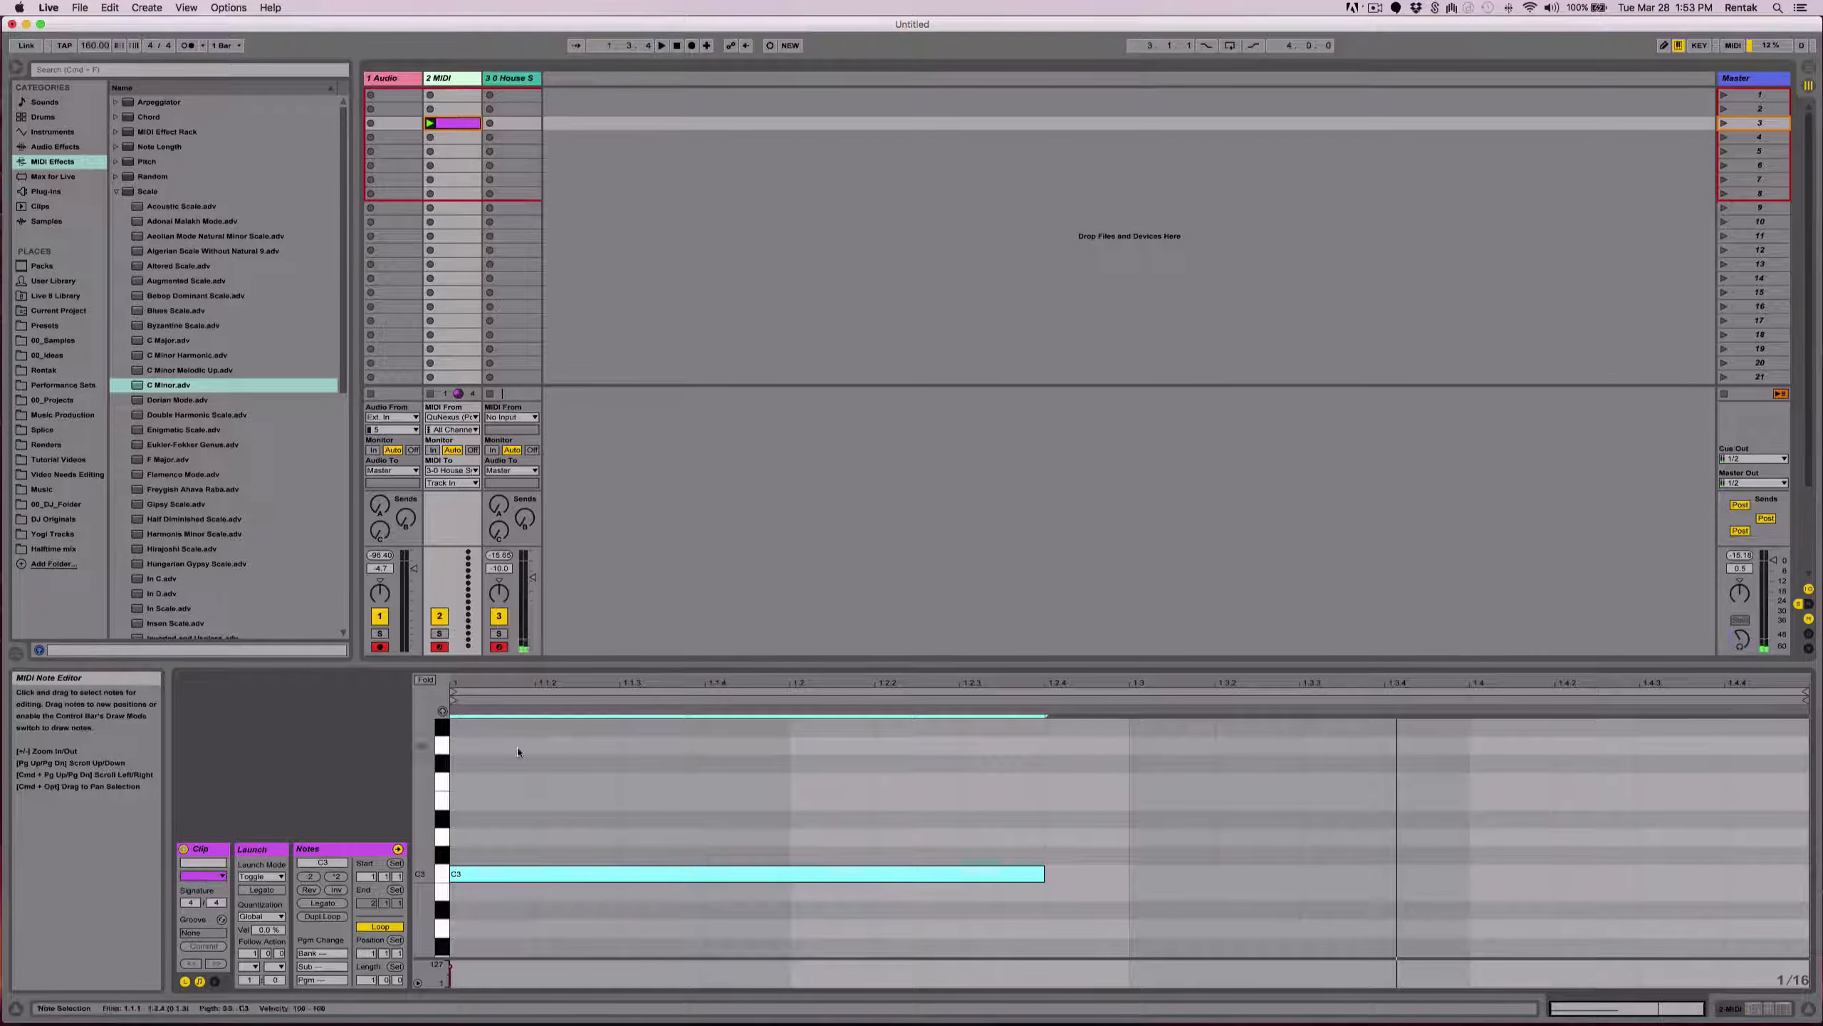
# Duplicate the clip's content into a second bar and transpose the copied note to G3.
pyautogui.press('super+d')
pyautogui.moveTo(1306, 820); pyautogui.dragTo(1310, 931)
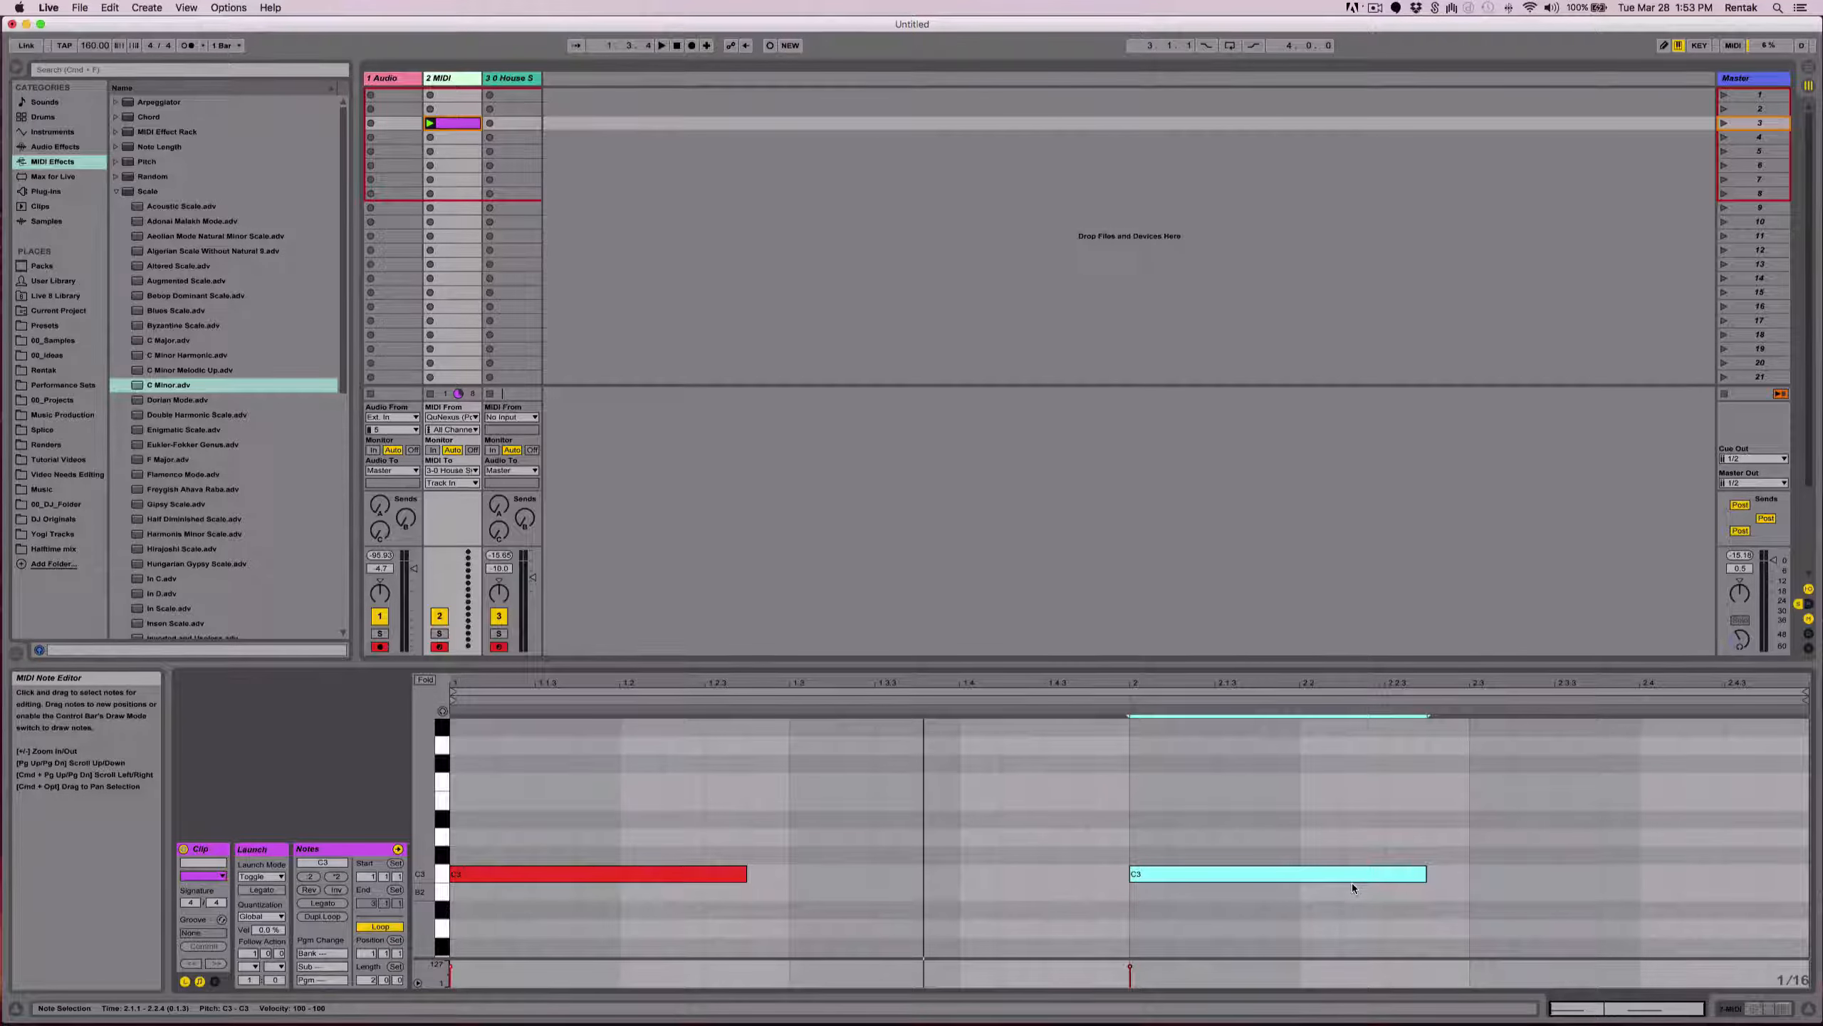
pyautogui.press('Up')
pyautogui.press('Up')
pyautogui.press('Down')
pyautogui.press('Down')
pyautogui.press('Up')
pyautogui.press('Up')
pyautogui.press('Up')
pyautogui.press('Up')
pyautogui.press('Up')
pyautogui.press('Up')
pyautogui.press('Up')
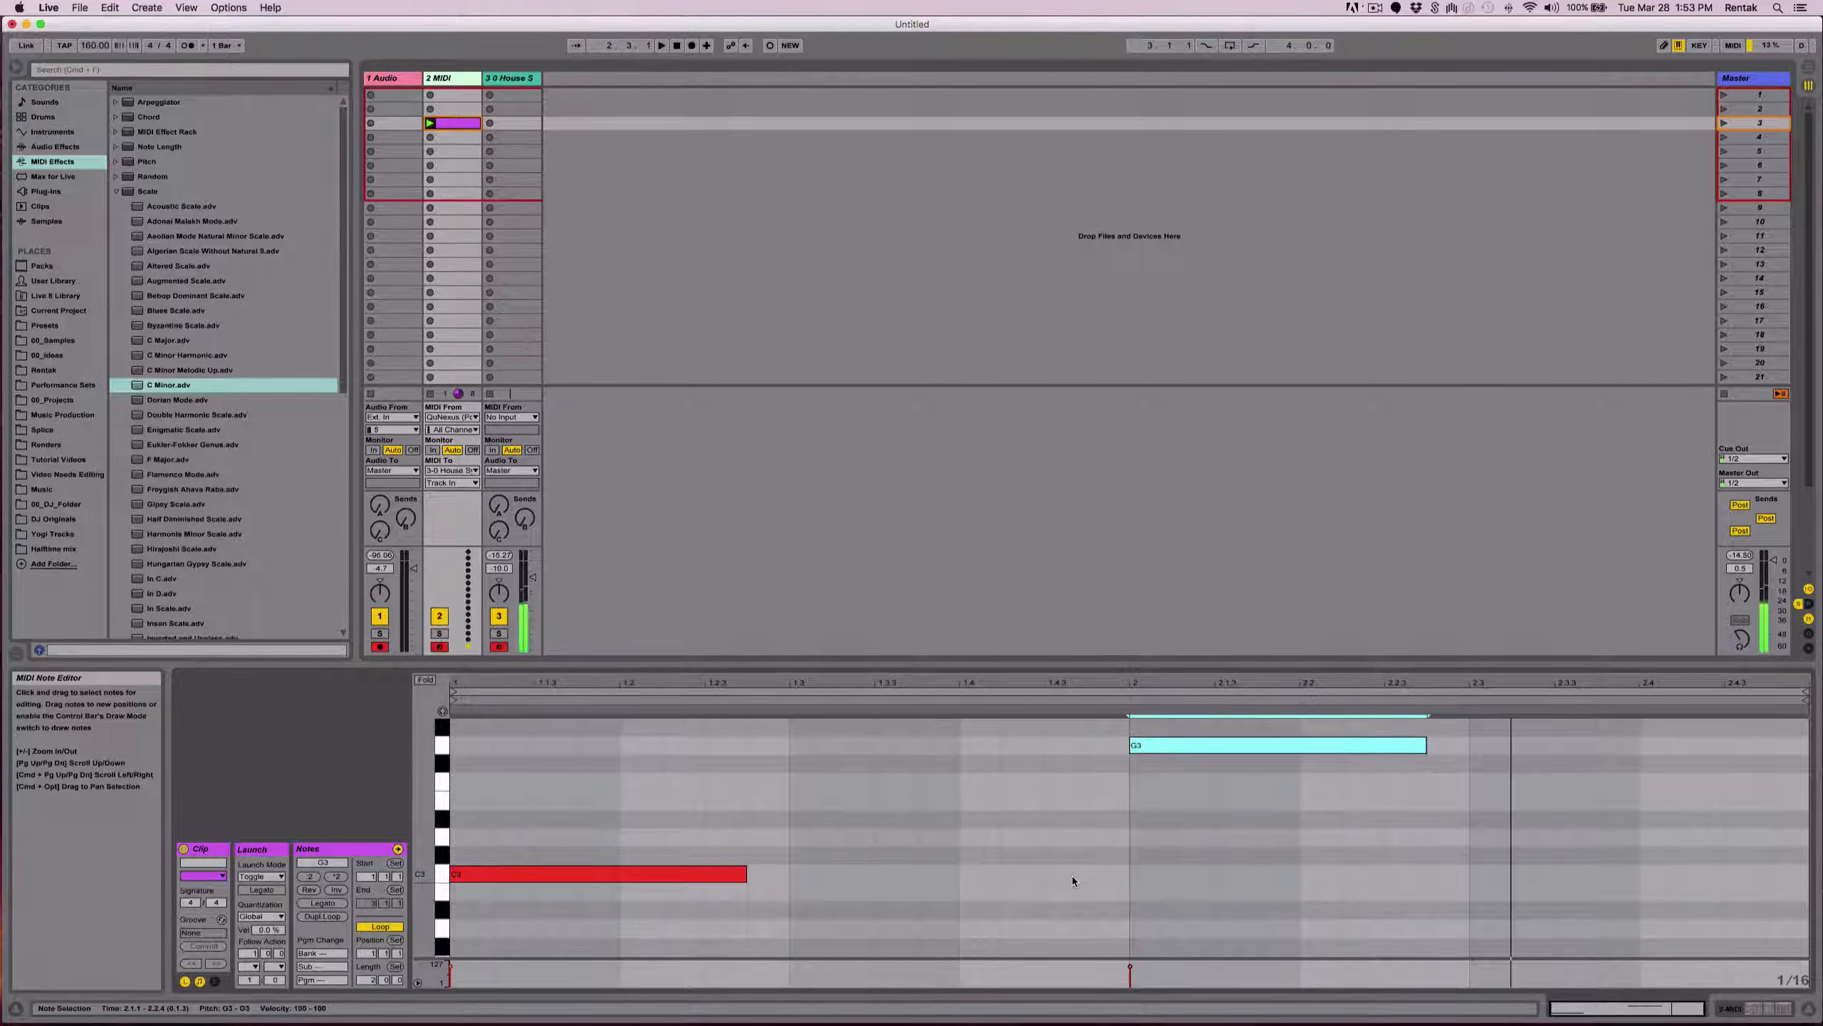
# Add a D3 note from 1.4.1 to the start of bar 2 and audition the clip.
pyautogui.click(996, 873)
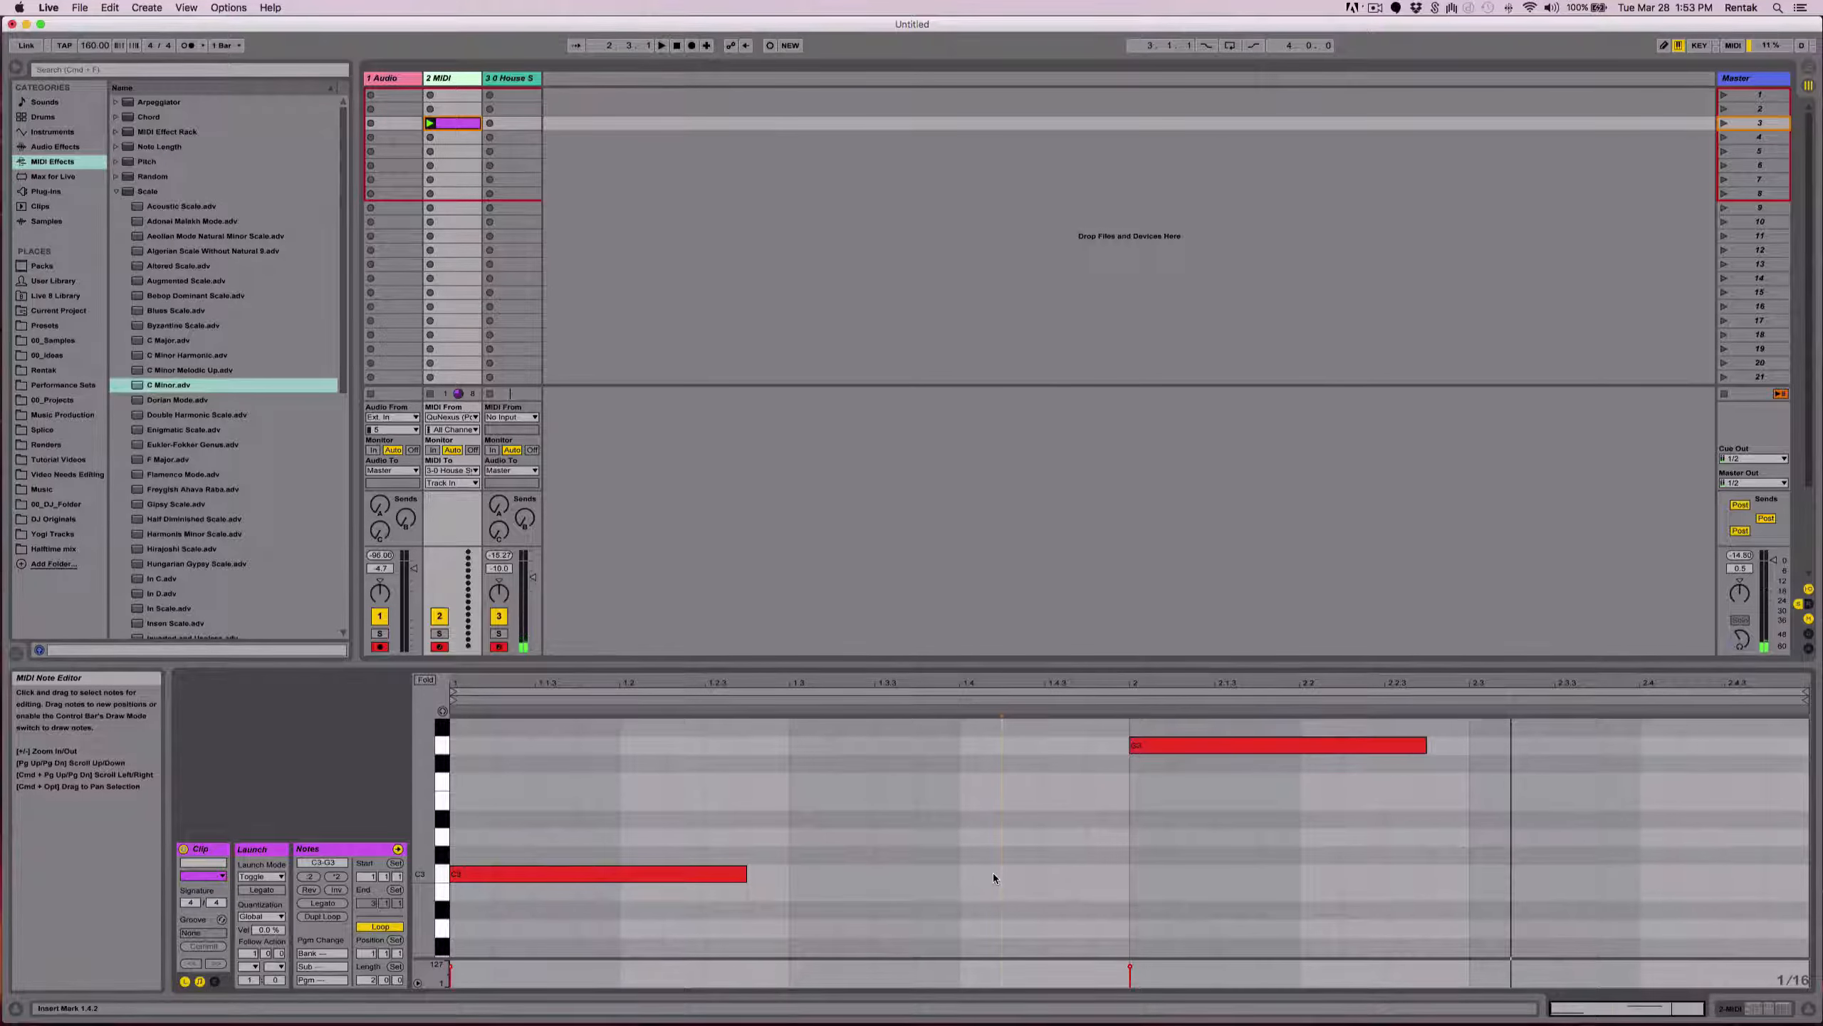
pyautogui.doubleClick(982, 836)
pyautogui.moveTo(1002, 837); pyautogui.dragTo(1128, 841)
pyautogui.press('space')
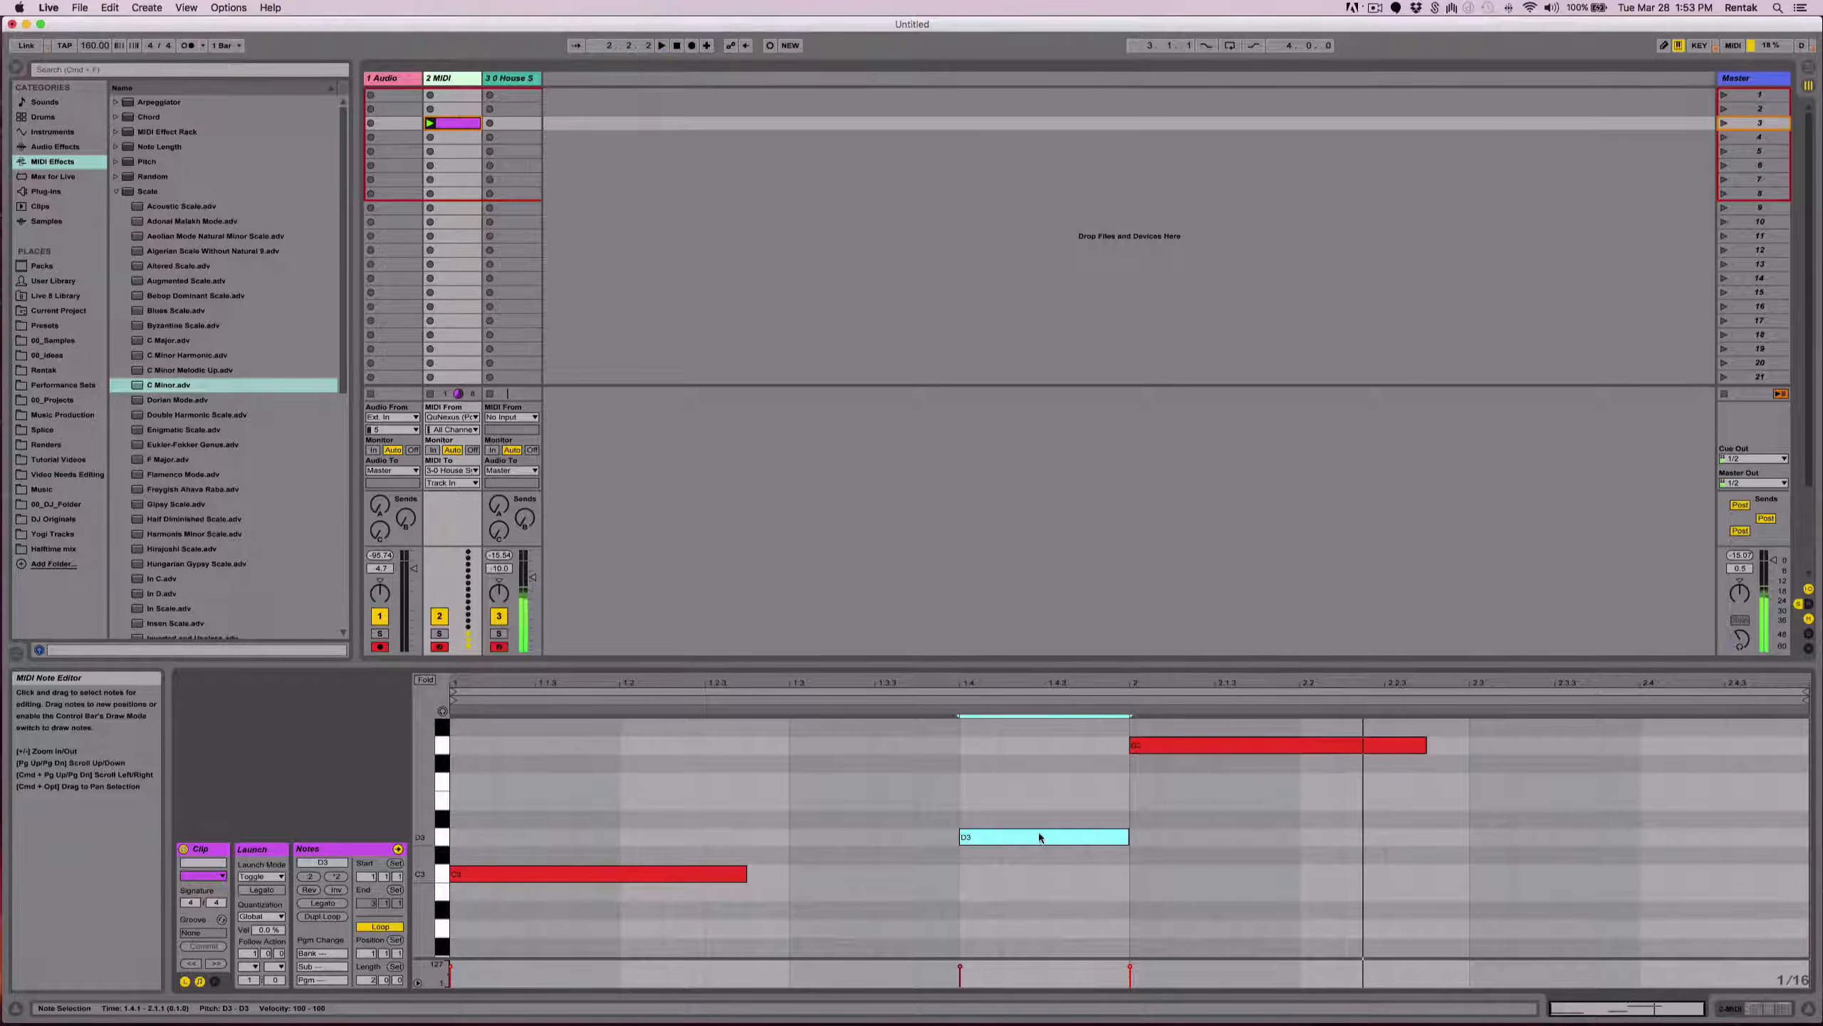
pyautogui.press('space')
# Lower the D3 note at 1.4.1 to A2 and play the clip.
pyautogui.press('Down')
pyautogui.press('Down')
pyautogui.press('Down')
pyautogui.press('Down')
pyautogui.press('Down')
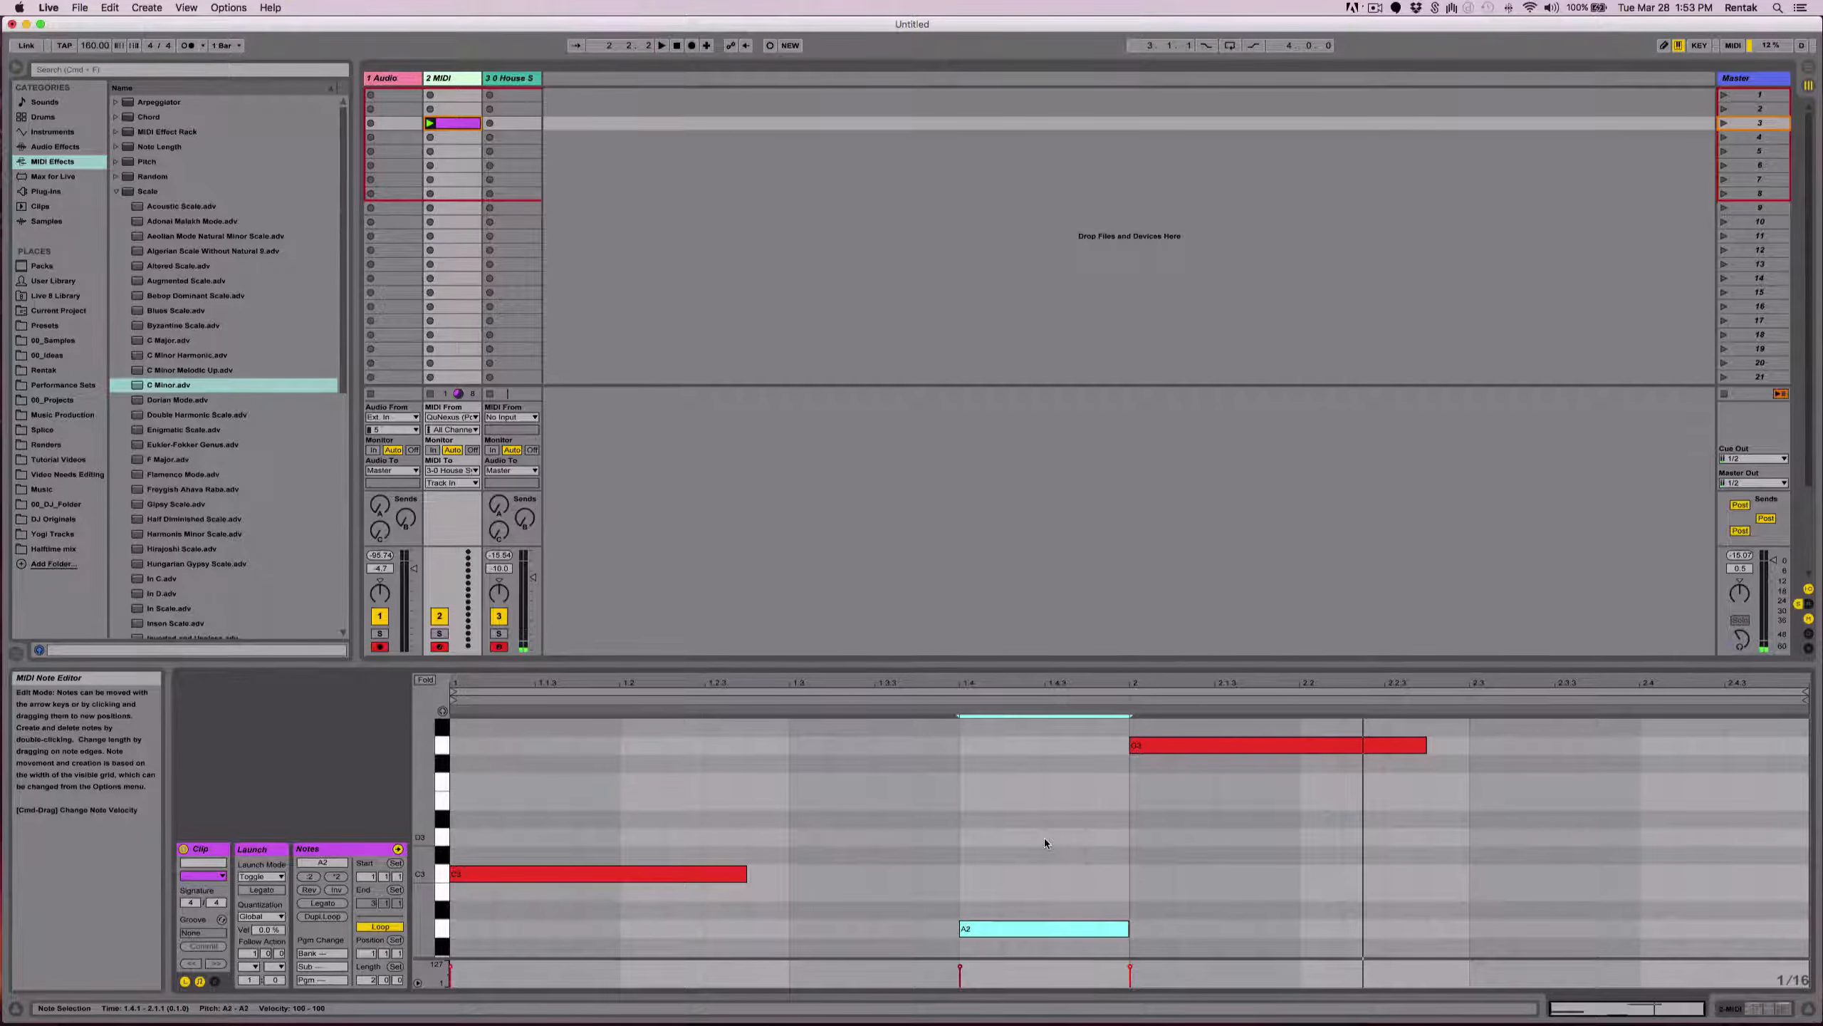
pyautogui.press('space')
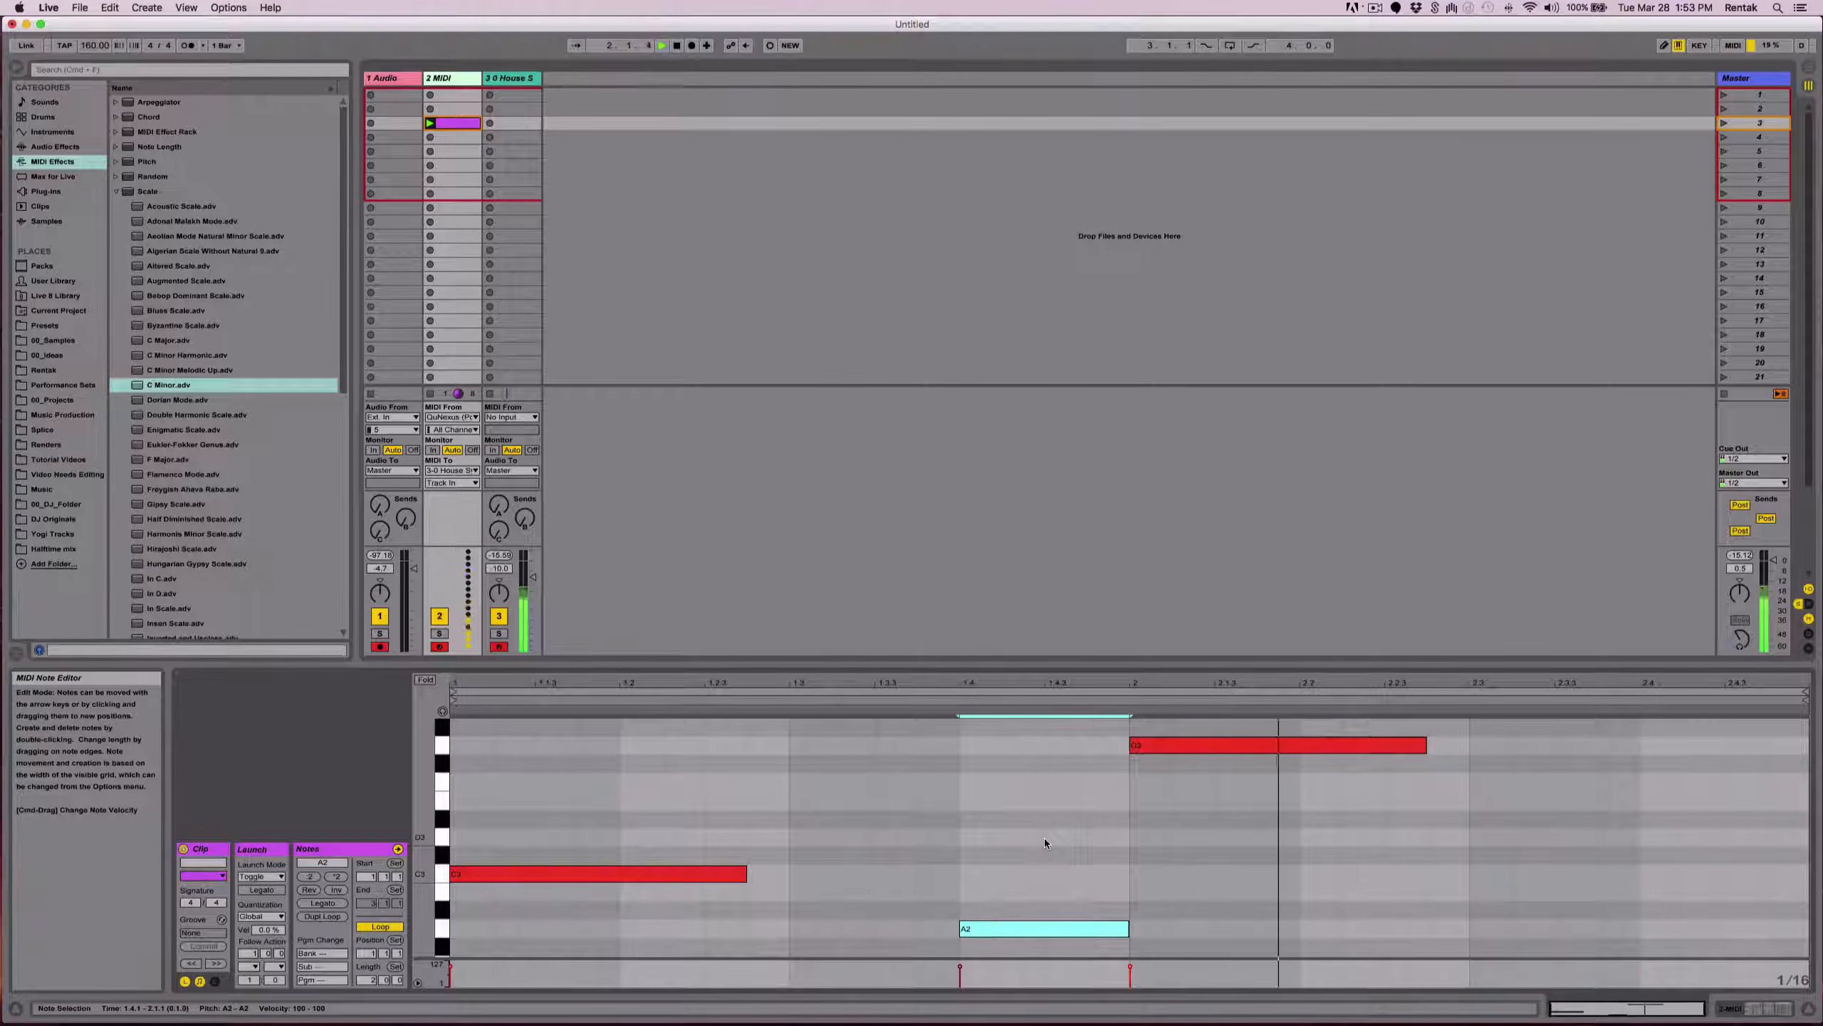
# Lower the G3 note at the start of bar 2 to F3.
pyautogui.click(1345, 745)
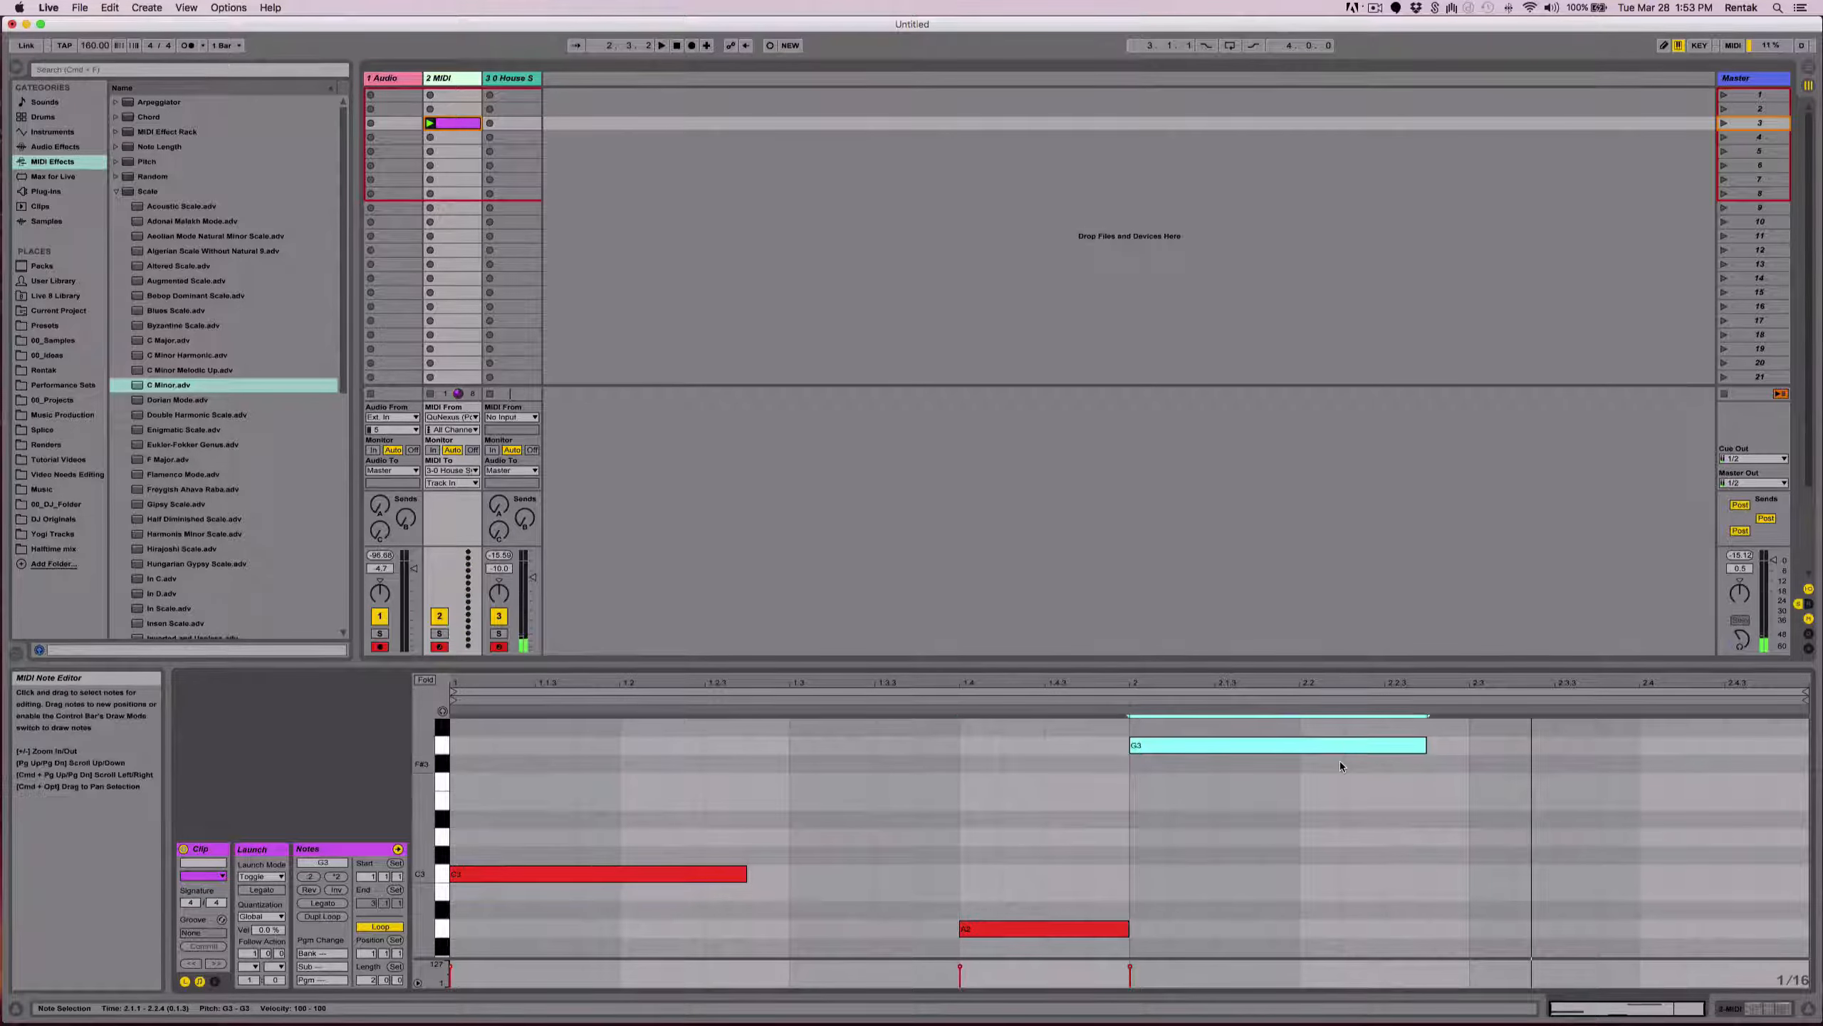
pyautogui.press('Down')
pyautogui.press('Down')
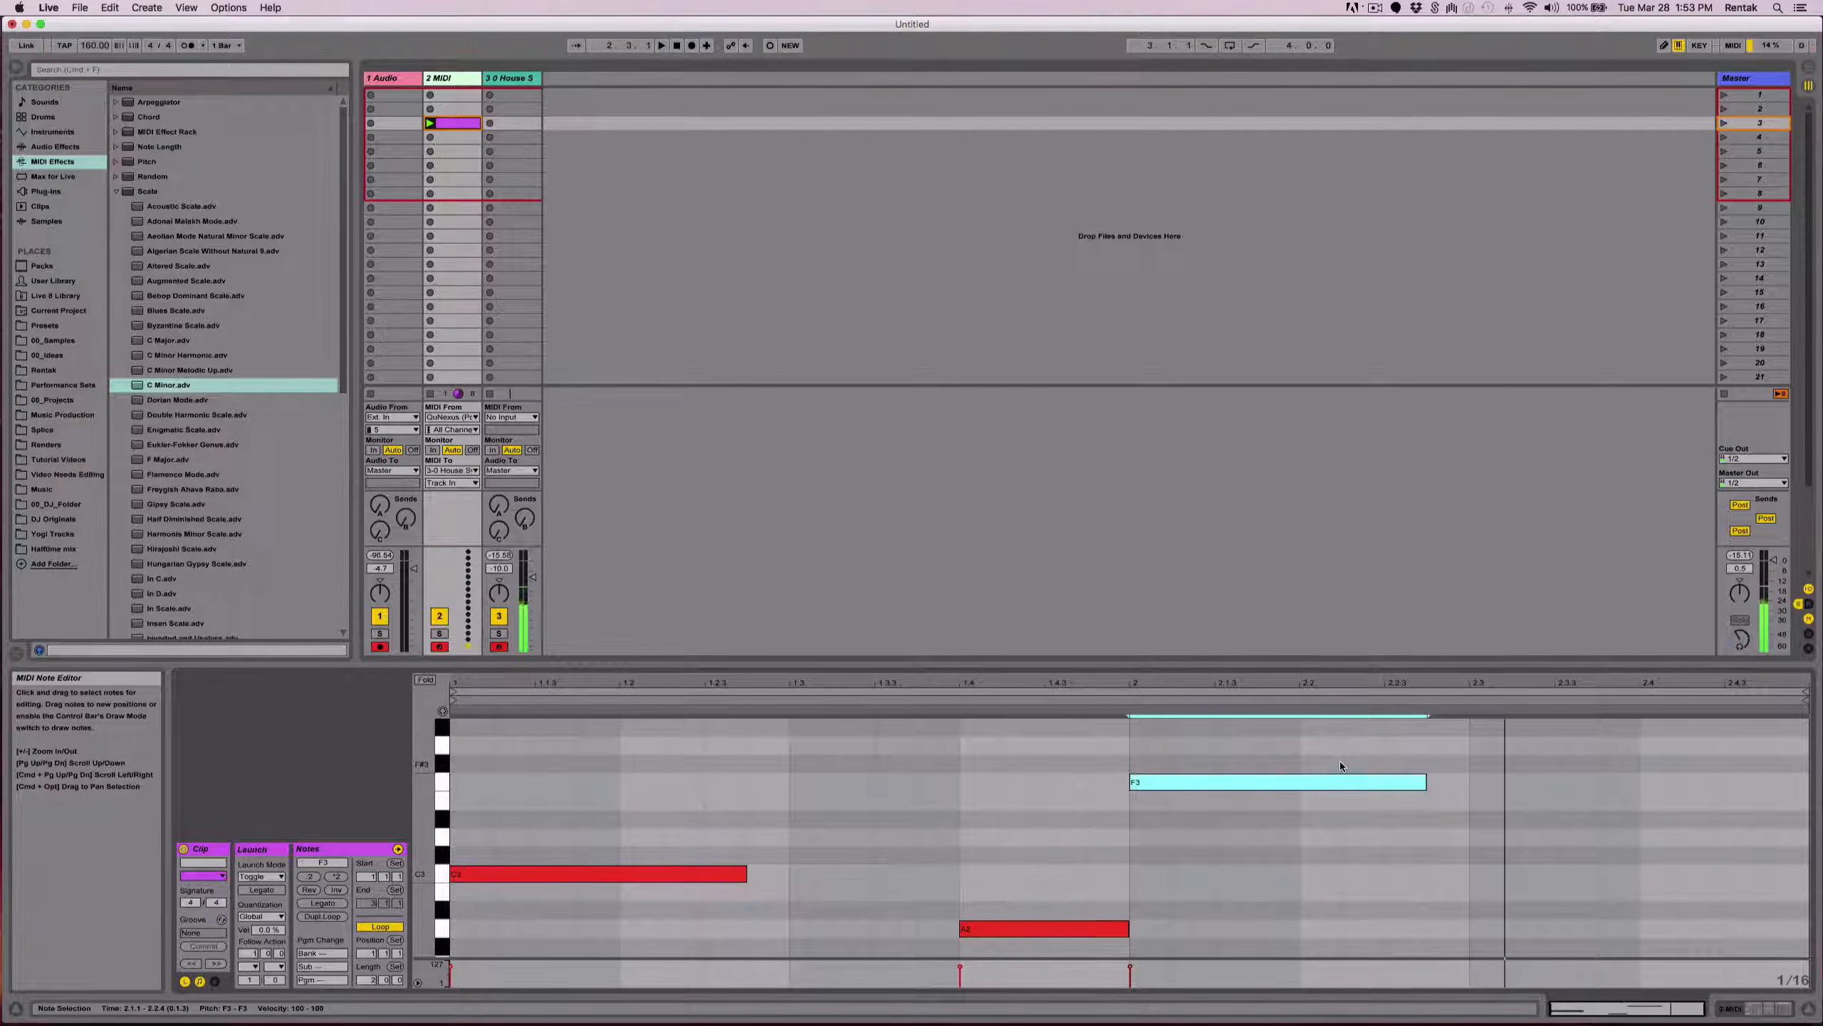
# Duplicate the clip's loop to four bars, raise the copied F3 note at bar 4 to G3, and audition the clip.
pyautogui.click(322, 916)
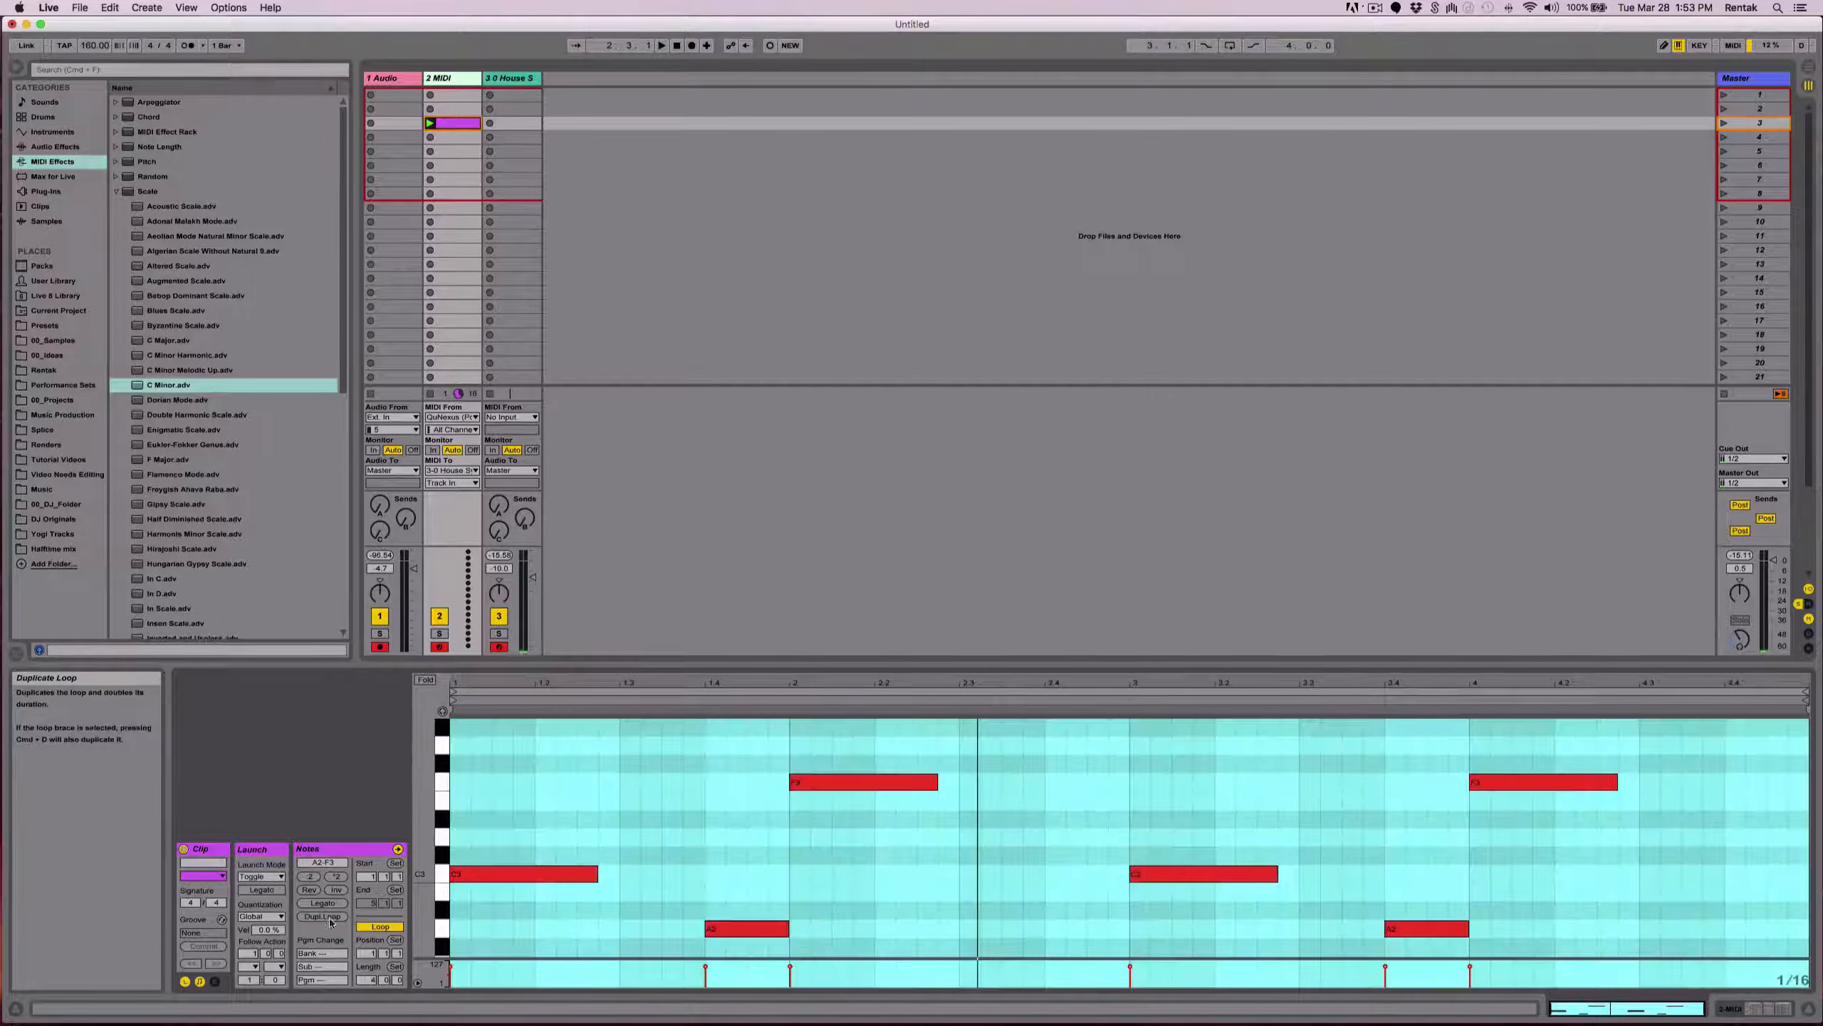
pyautogui.click(1508, 782)
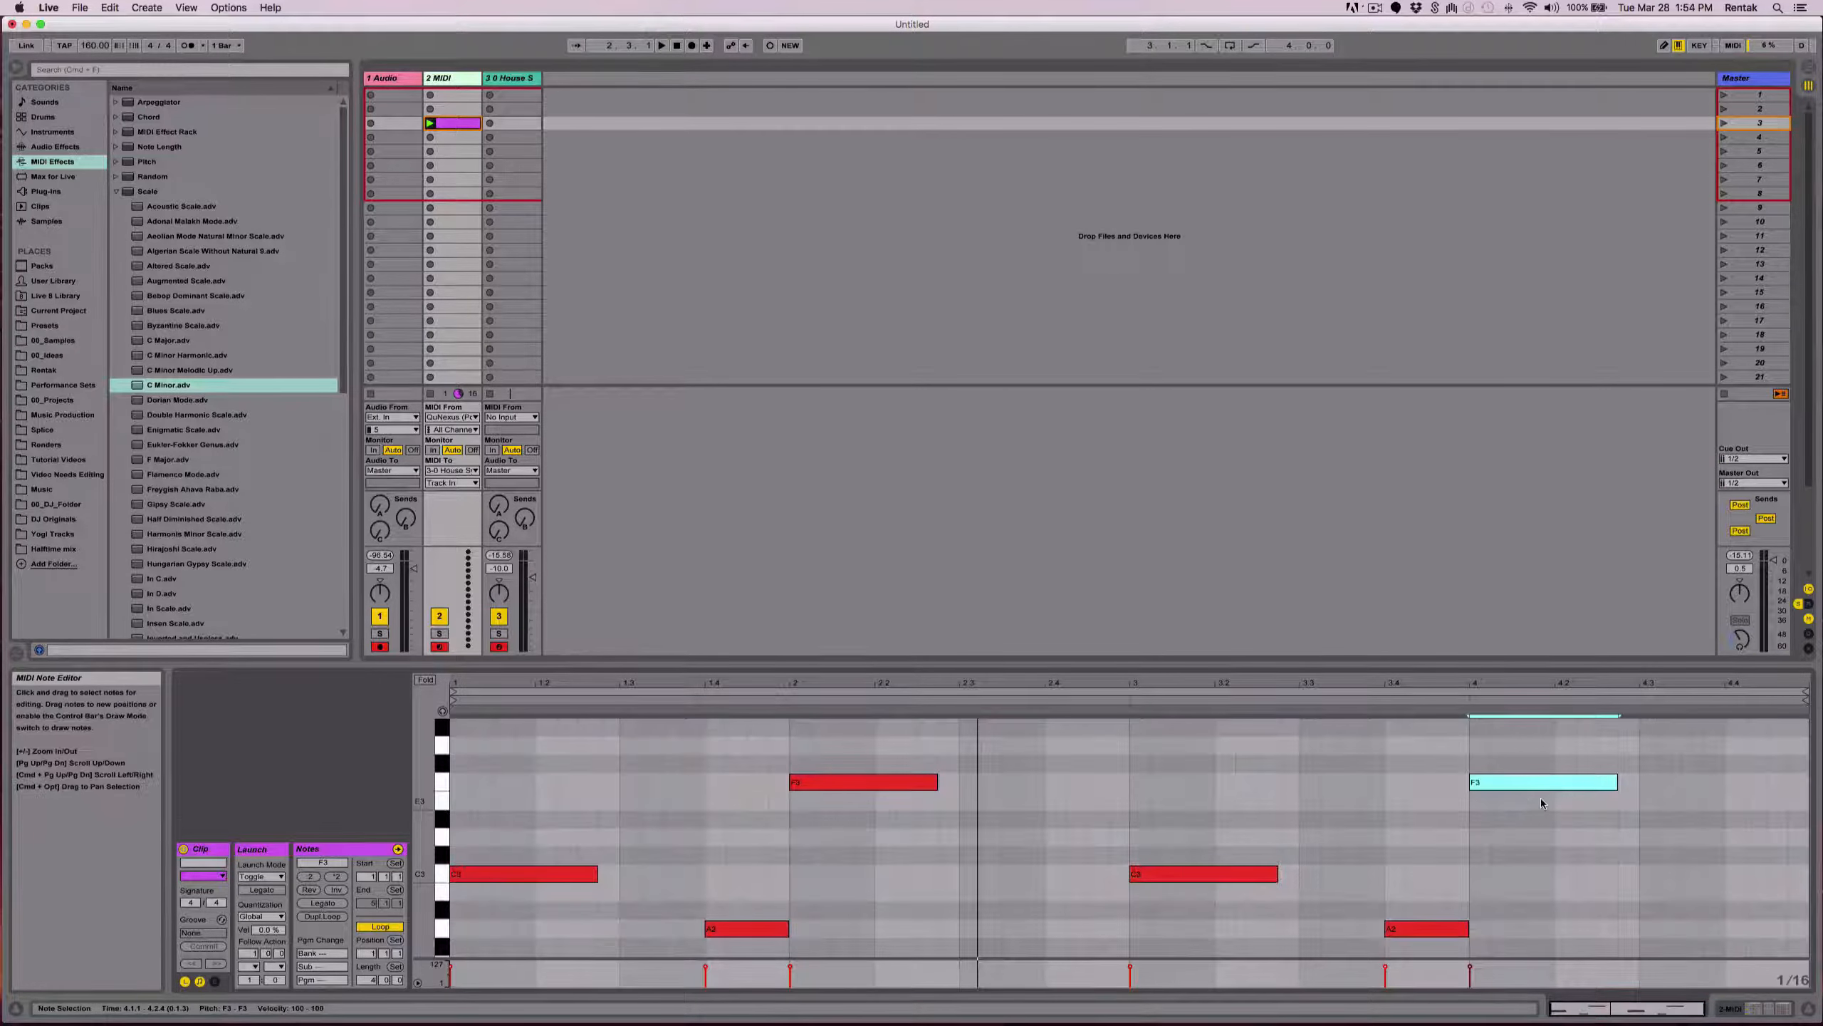
pyautogui.press('Up')
pyautogui.press('Up')
pyautogui.press('space')
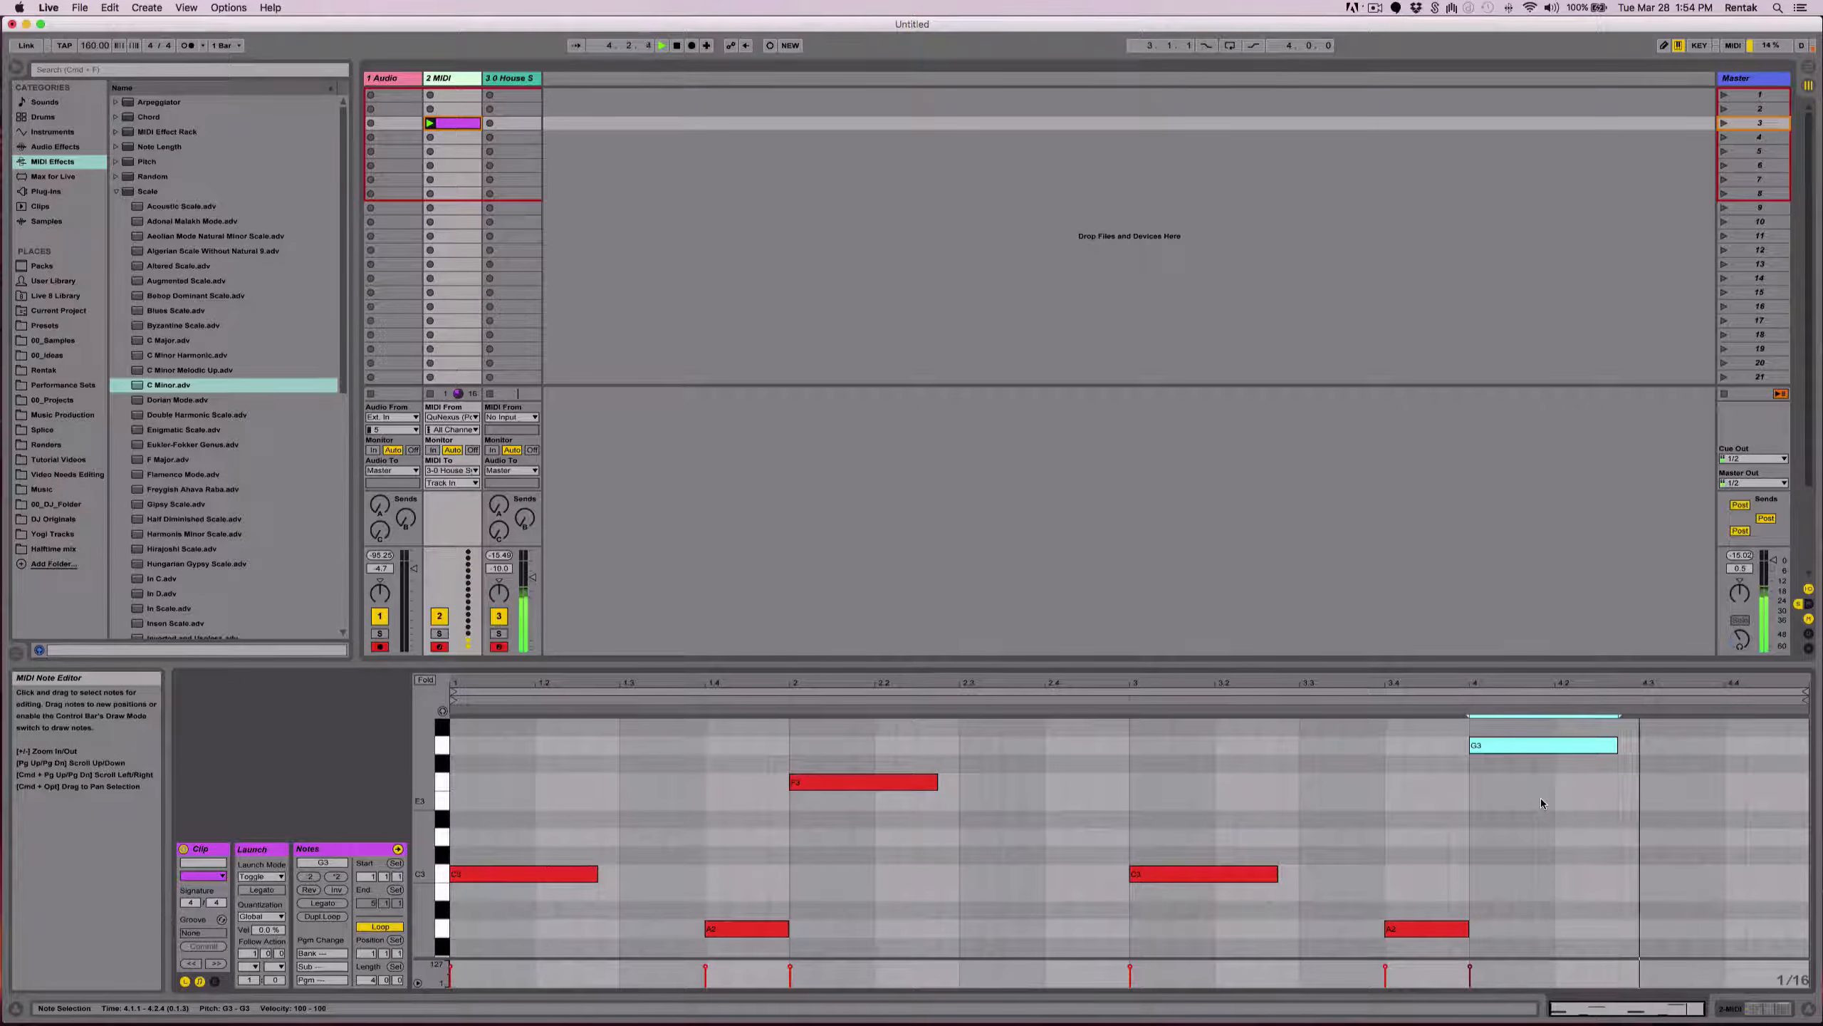
pyautogui.press('space')
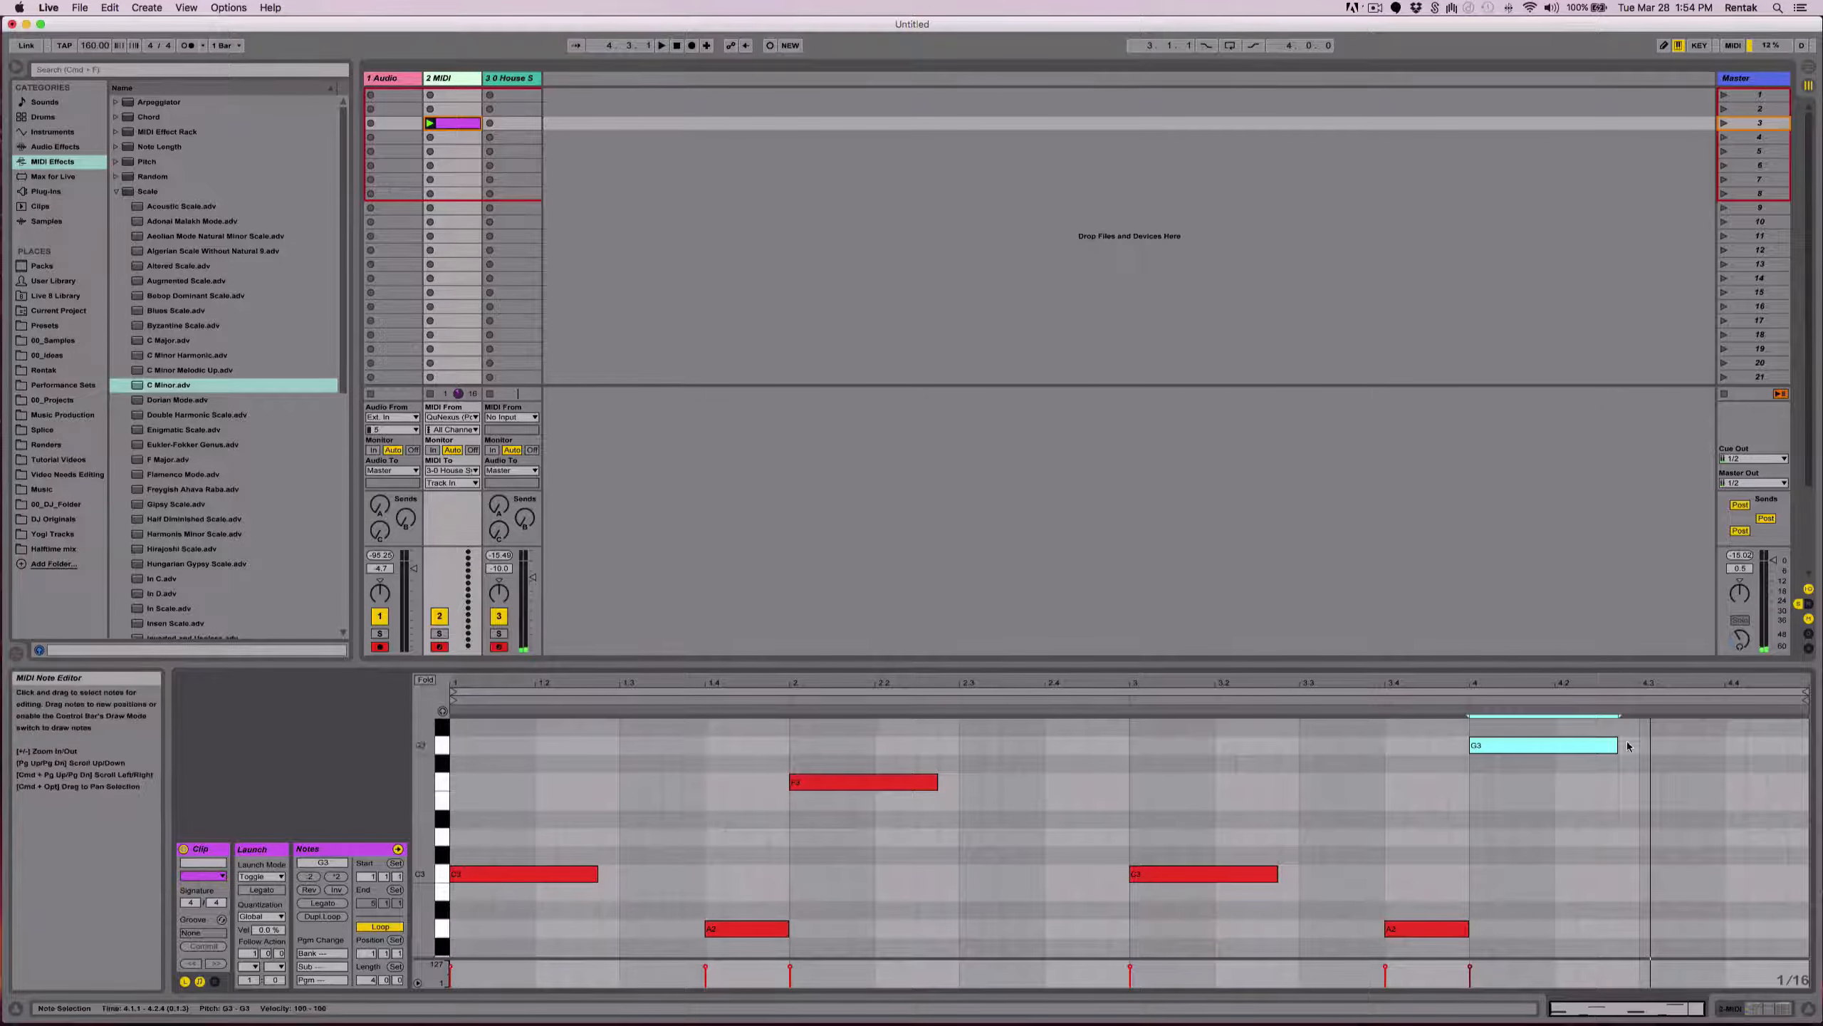
# Show the 2 MIDI track's devices and activate the C Minor scale and the Arpeggiator.
pyautogui.click(459, 83)
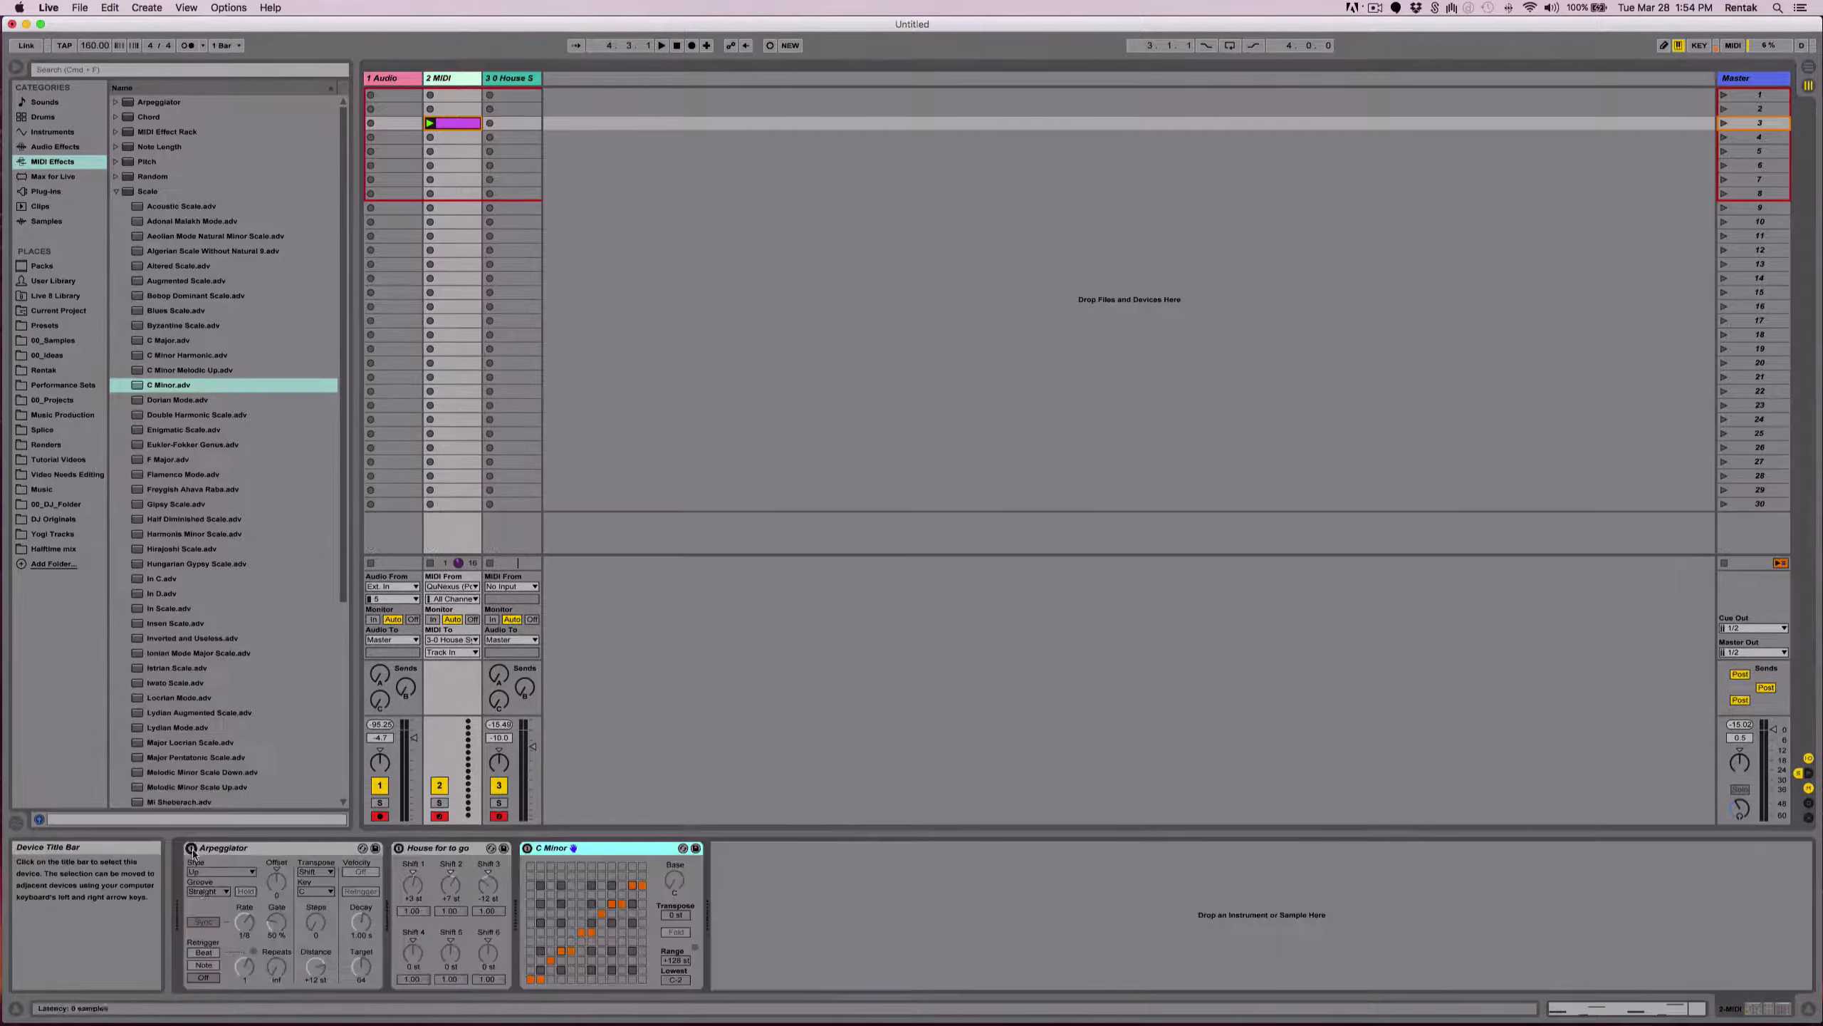
pyautogui.press('space')
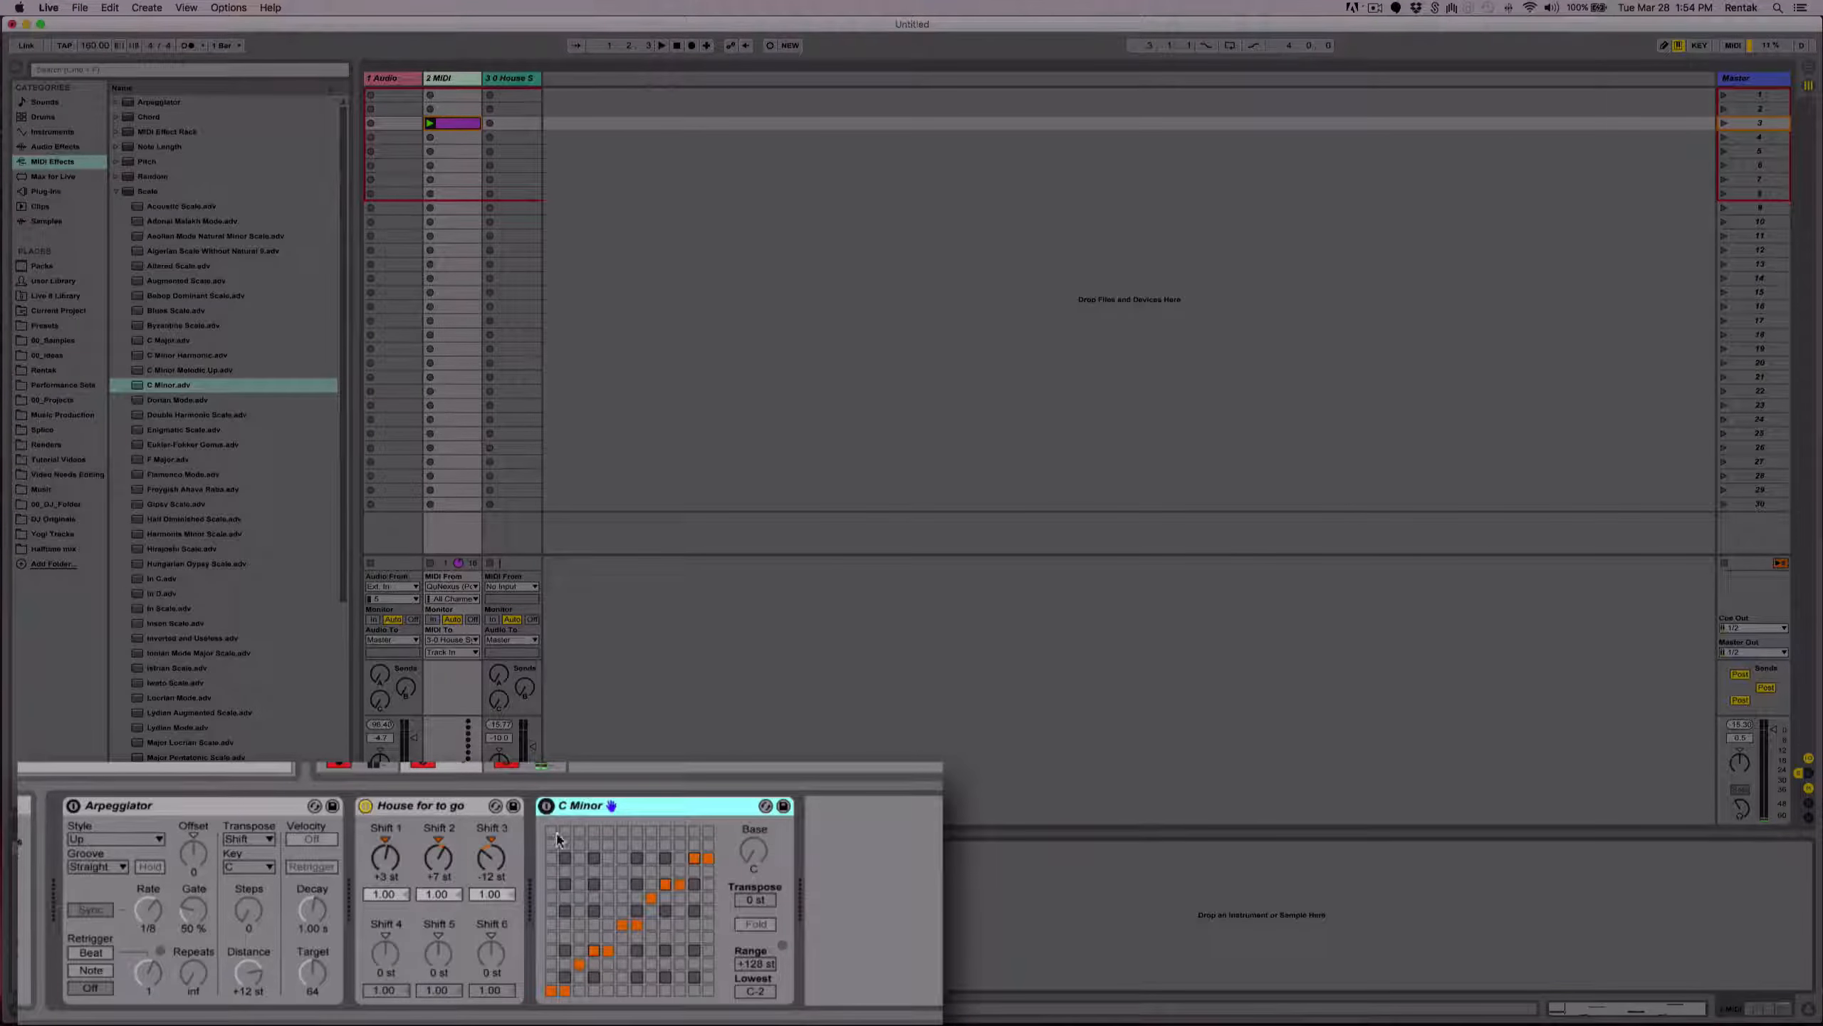
pyautogui.click(547, 806)
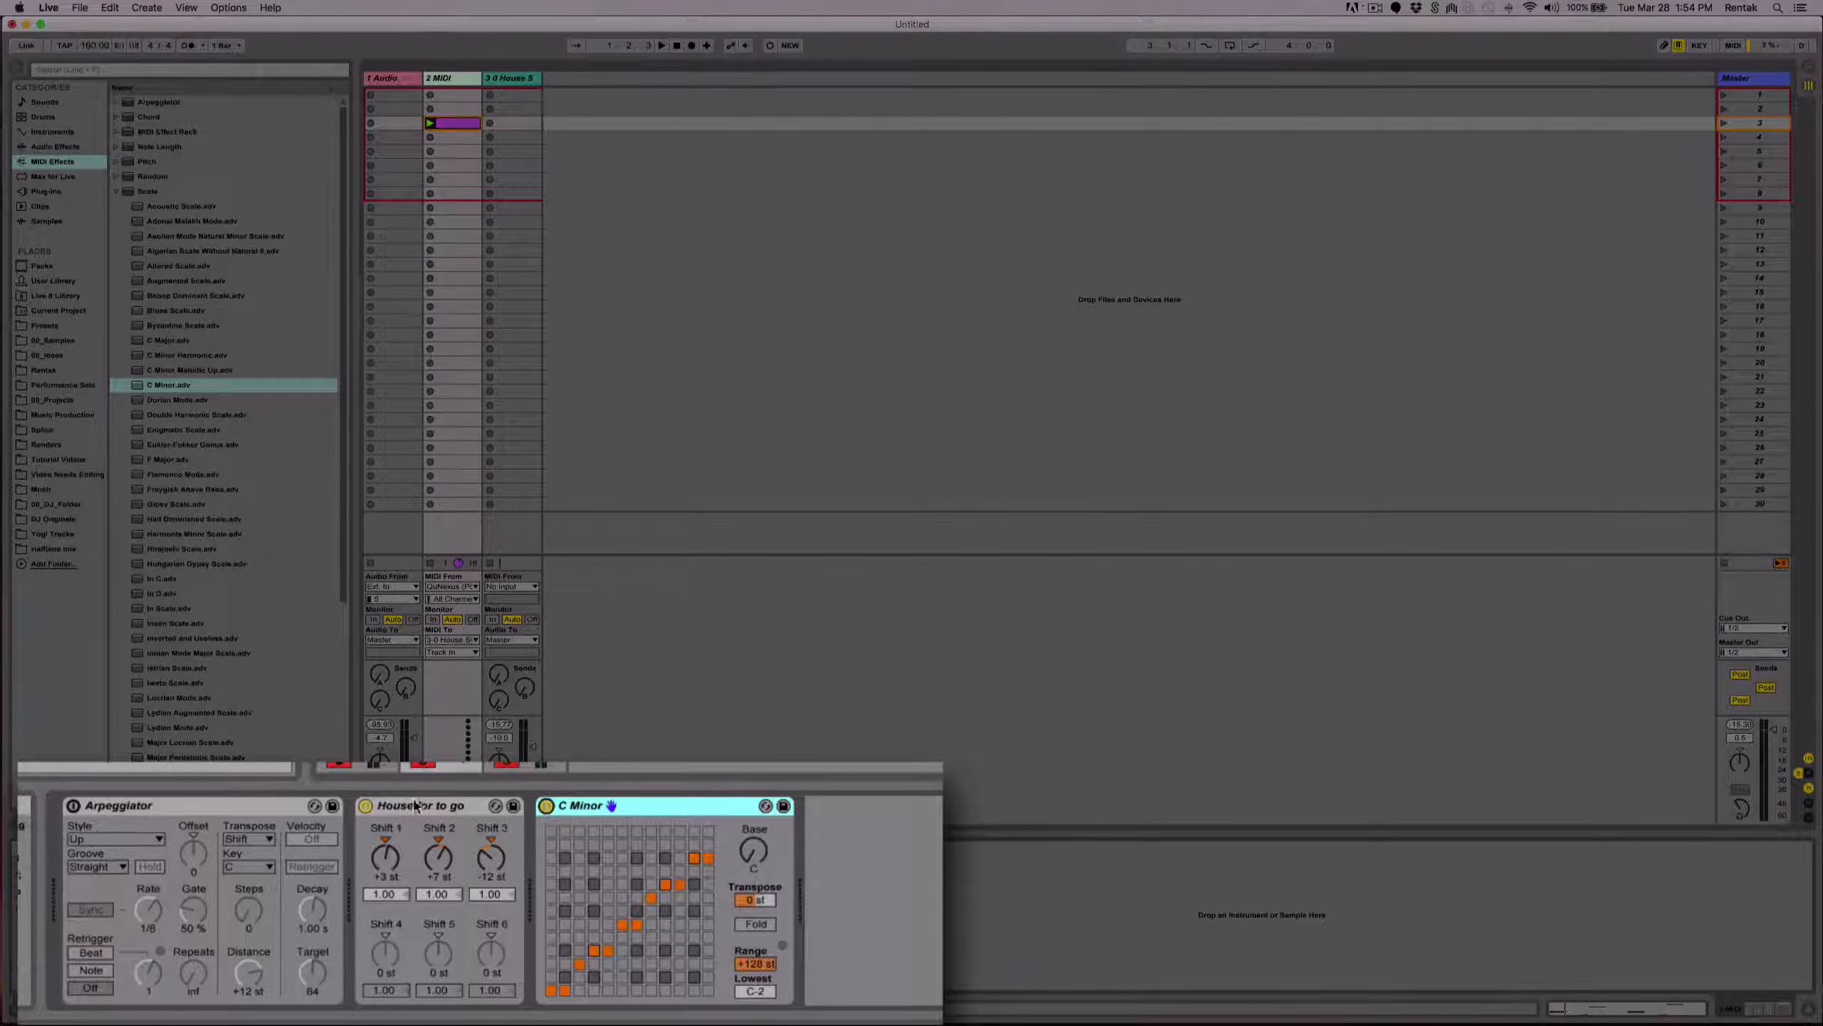
pyautogui.click(74, 805)
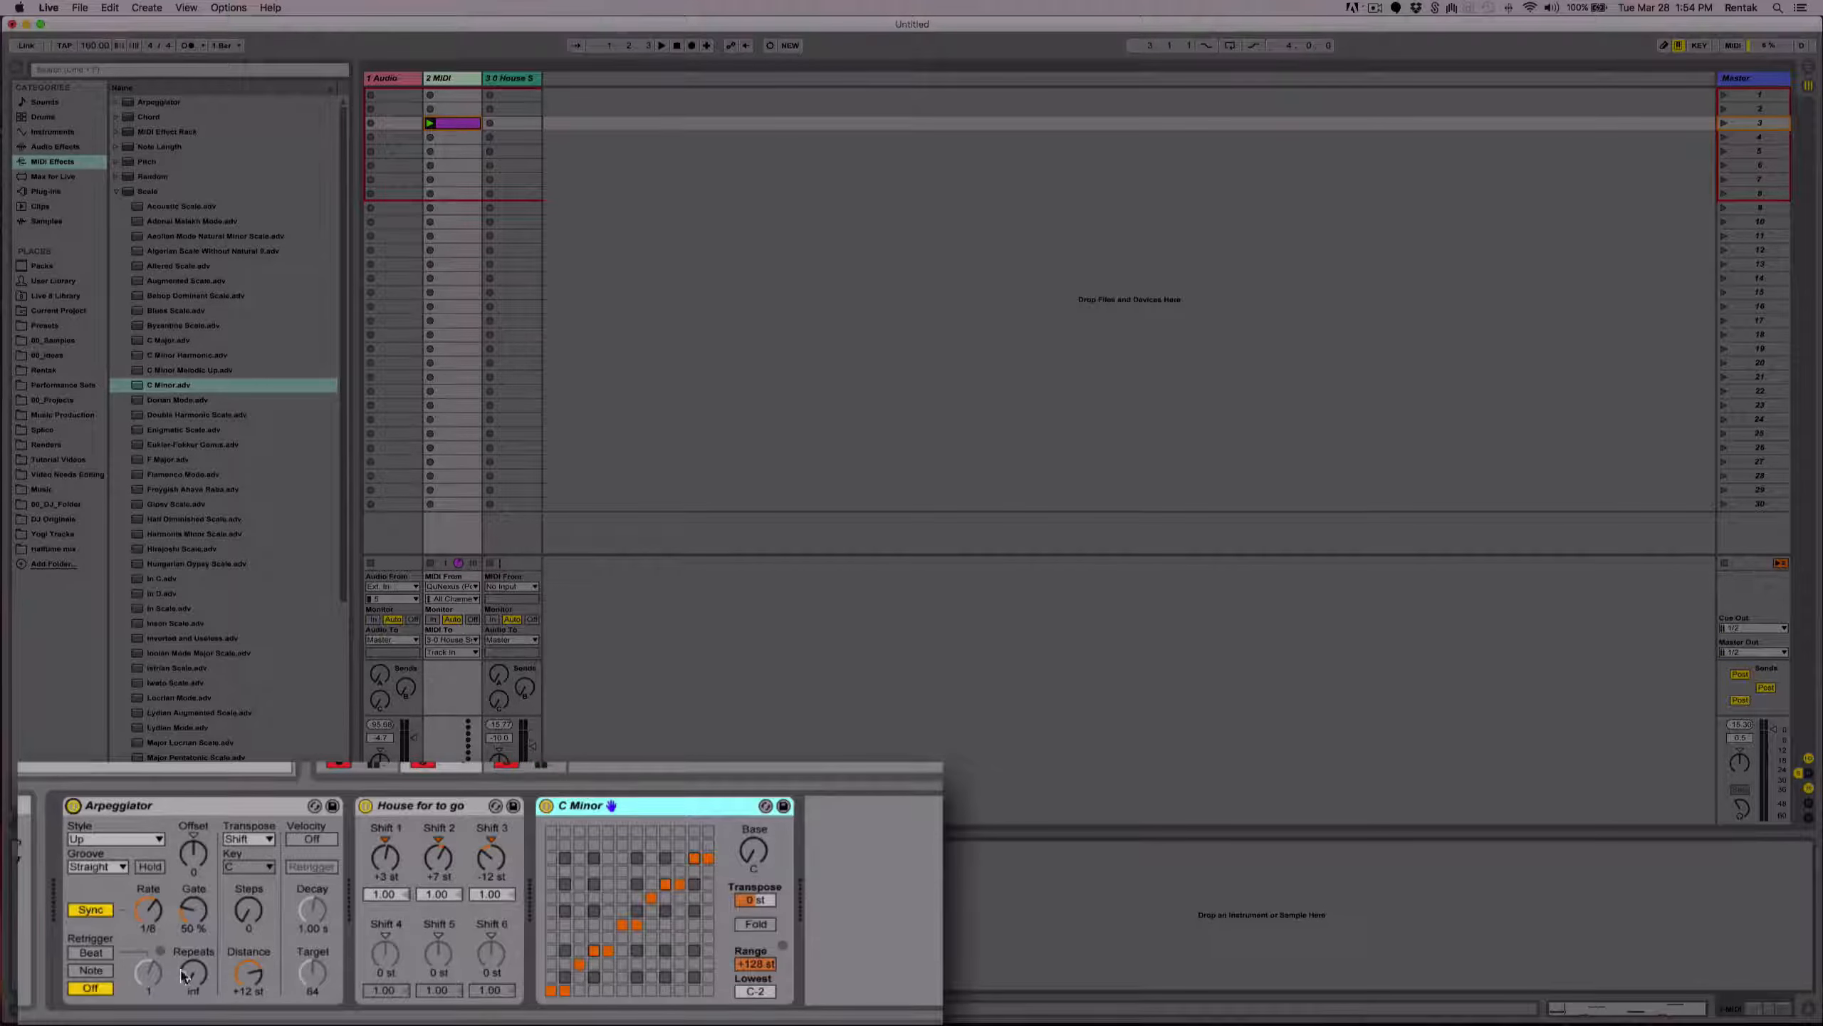
# Set the Arpeggiator to Swing 16 groove, 82 % gate and Thumb Up style, and play the result.
pyautogui.click(120, 867)
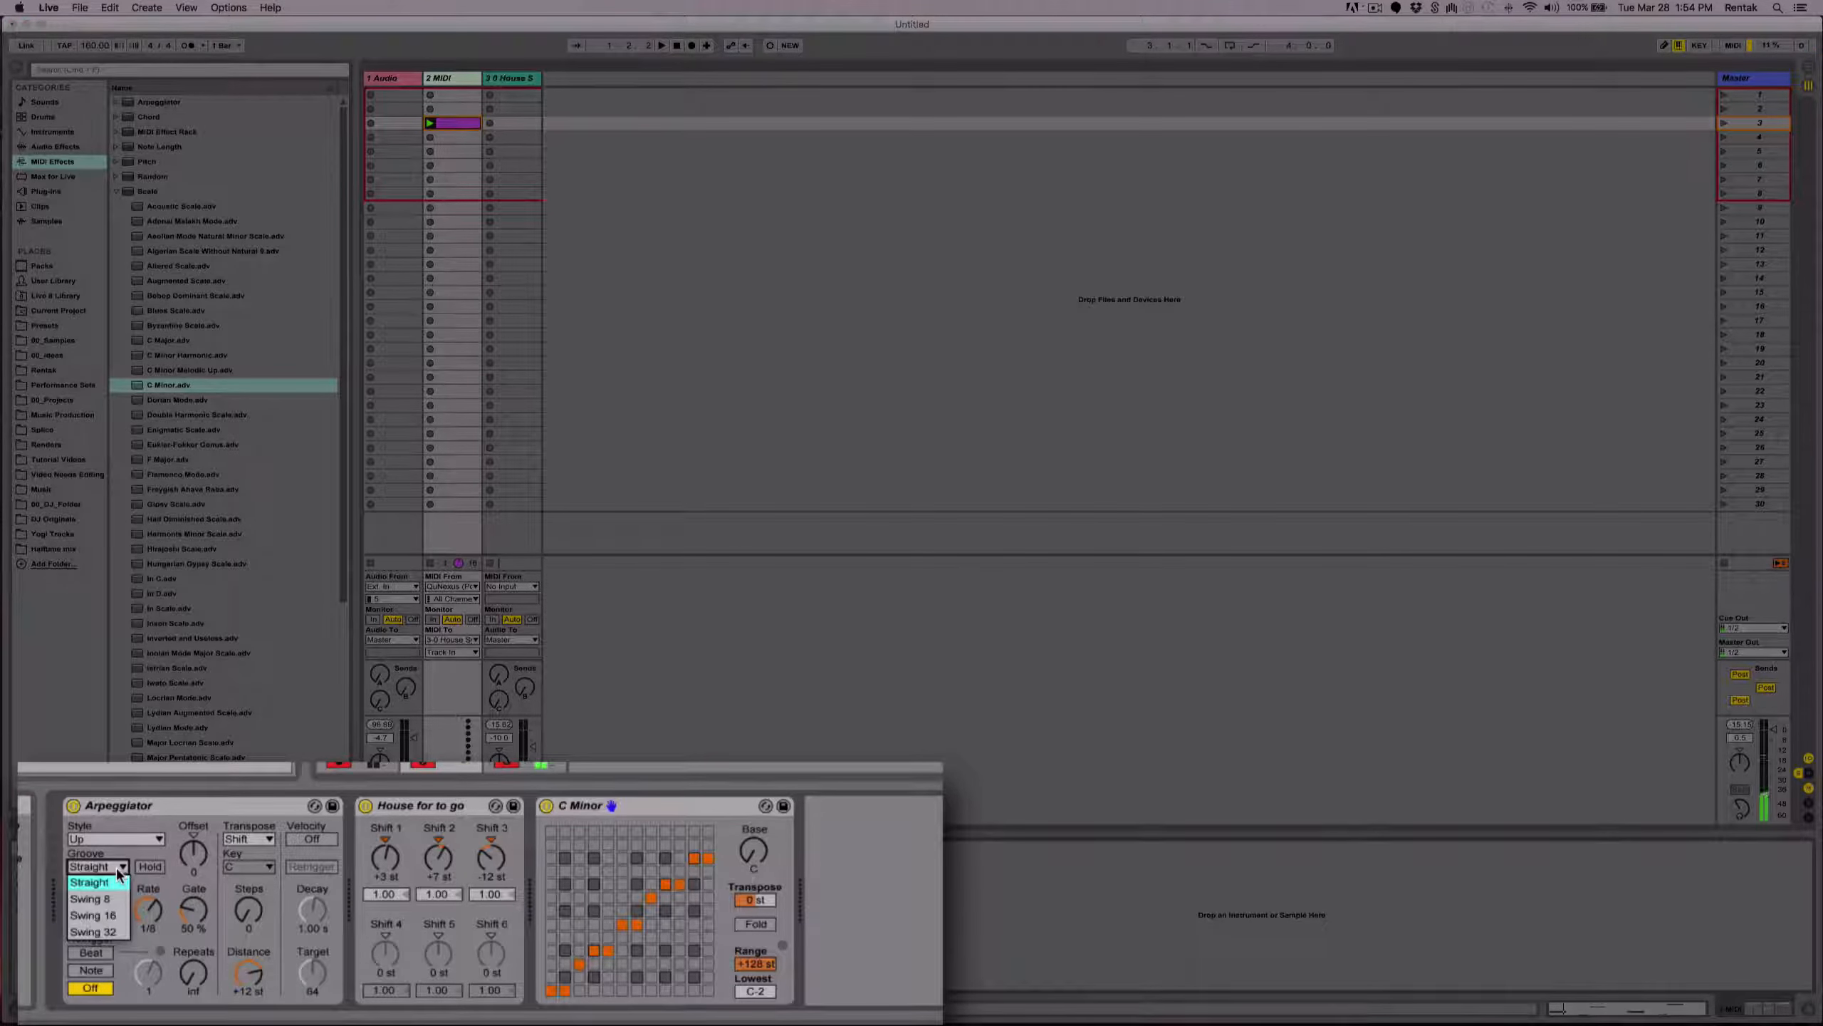
pyautogui.click(113, 916)
pyautogui.click(190, 925)
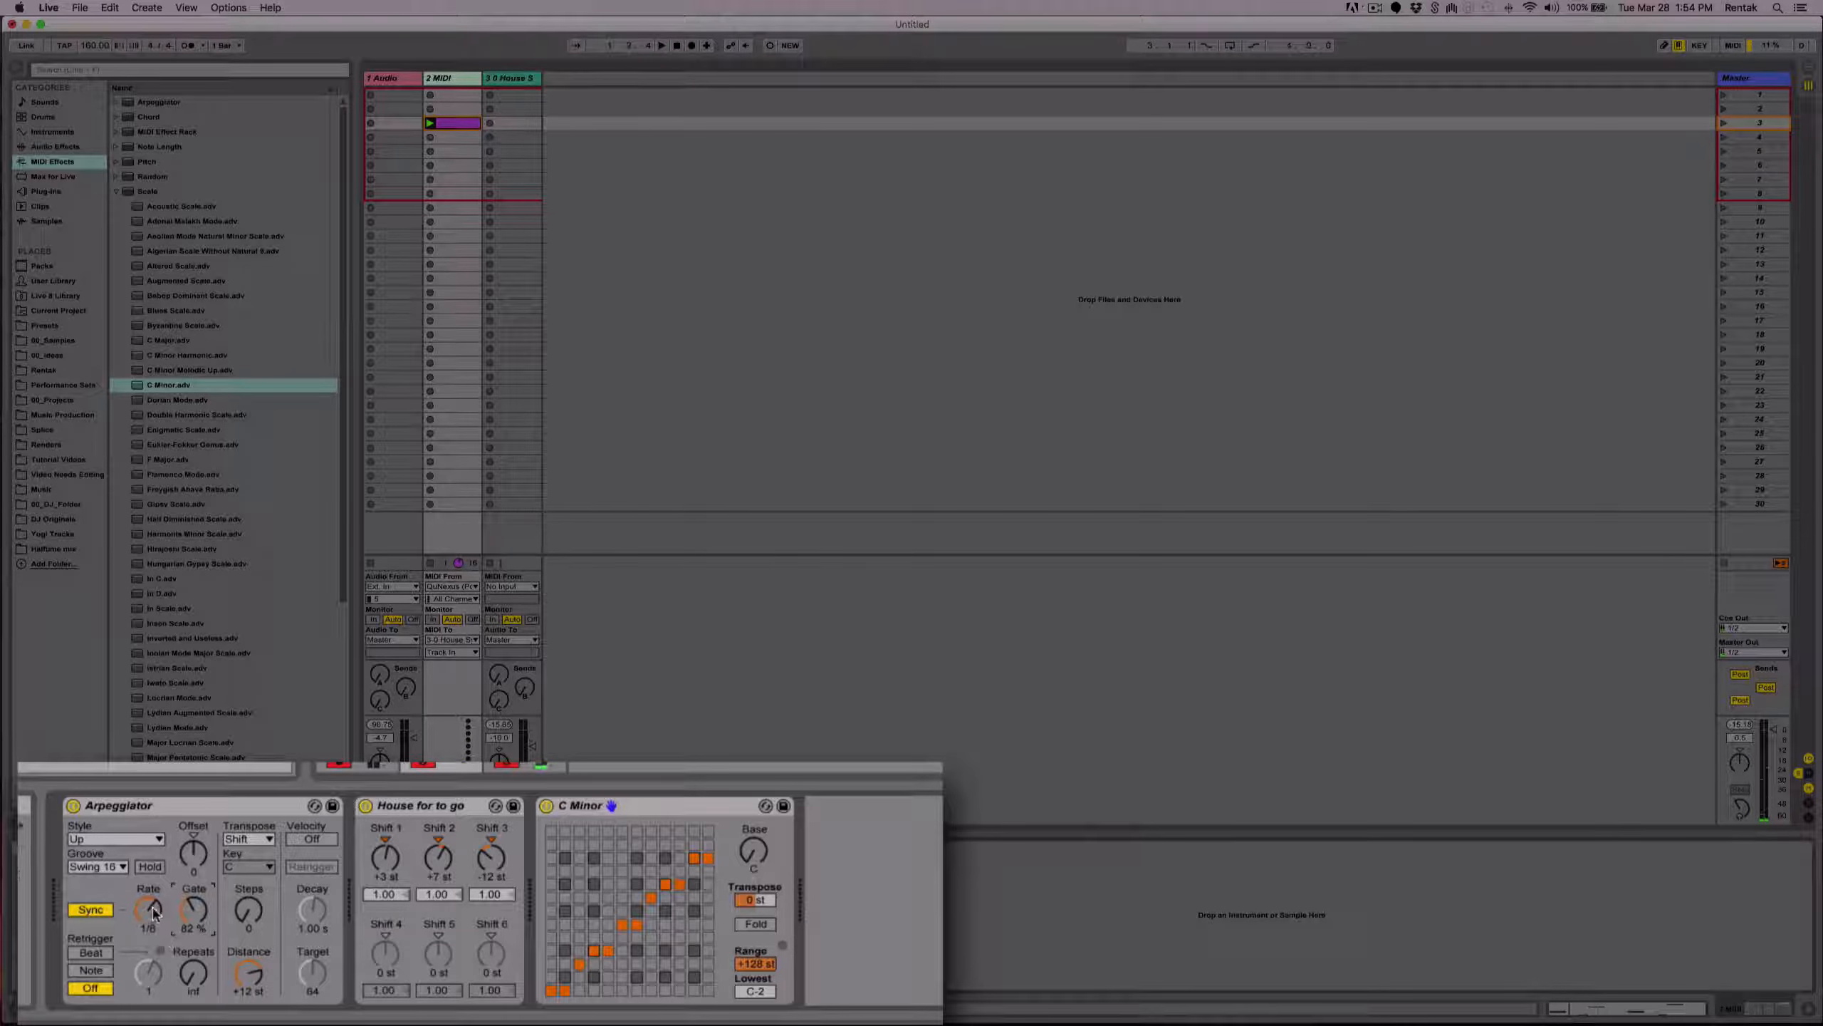
pyautogui.click(151, 841)
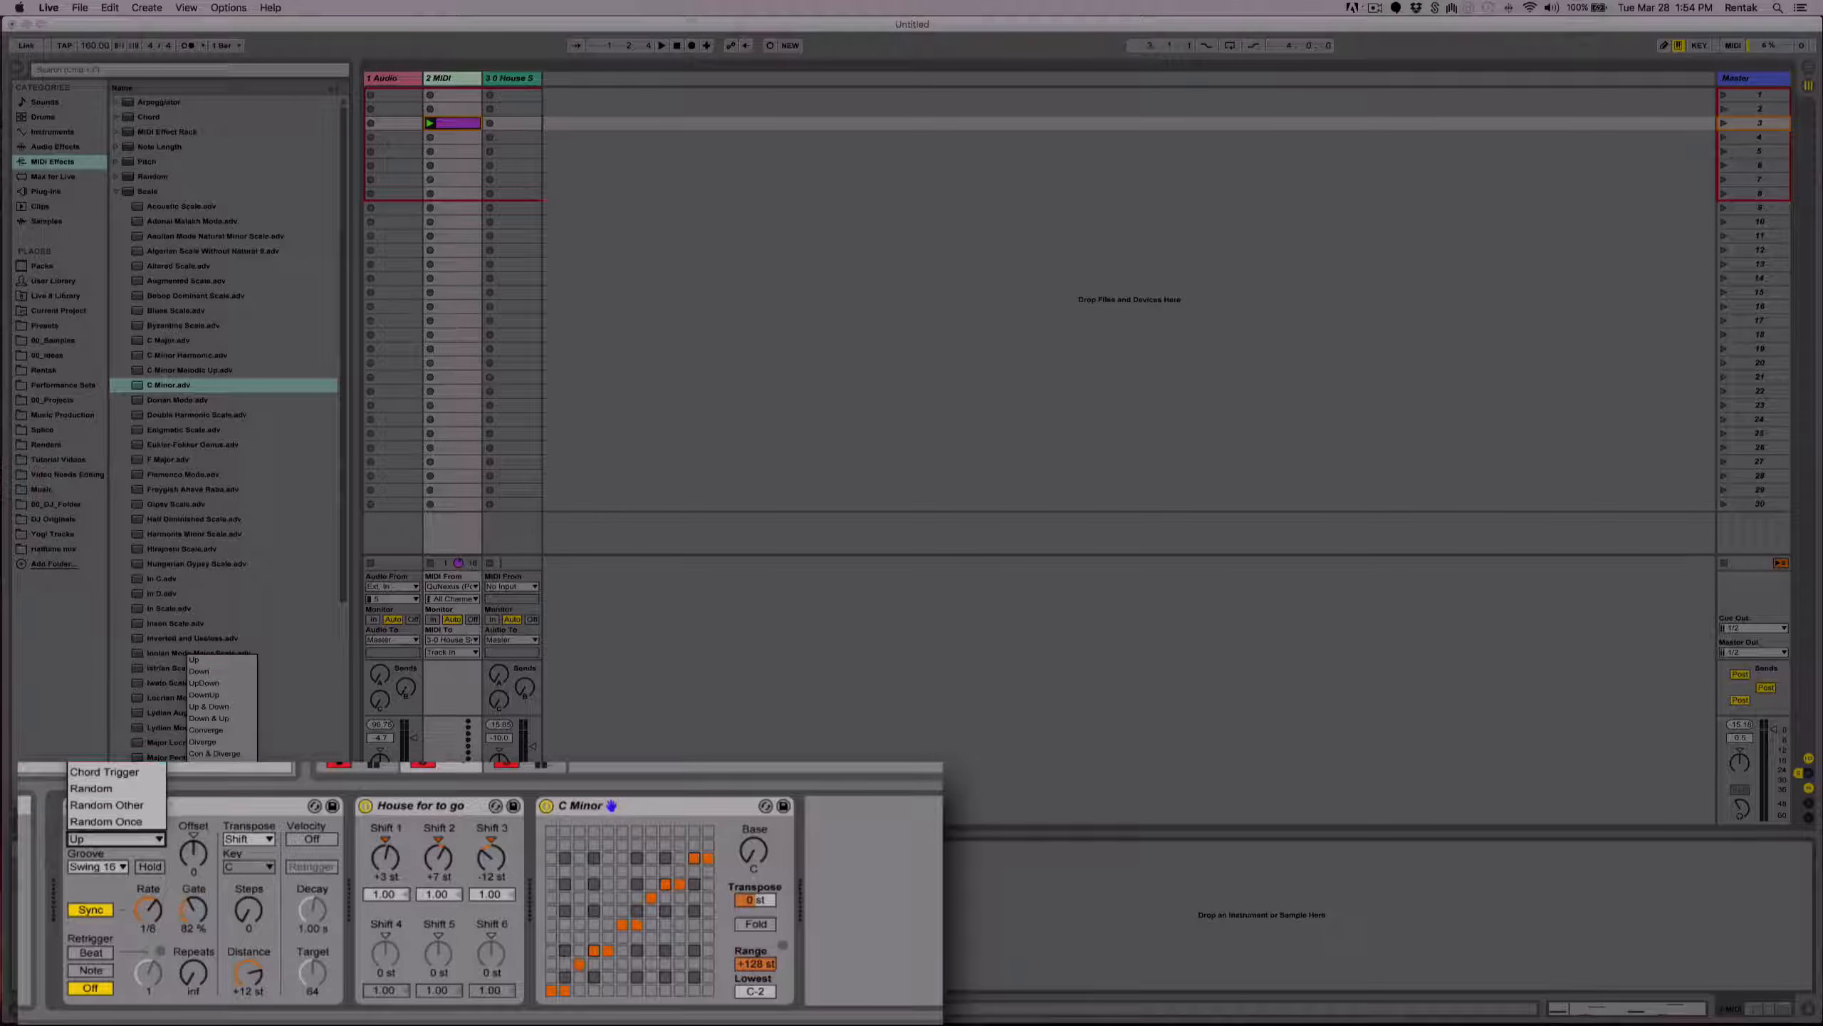
pyautogui.click(215, 789)
pyautogui.press('space')
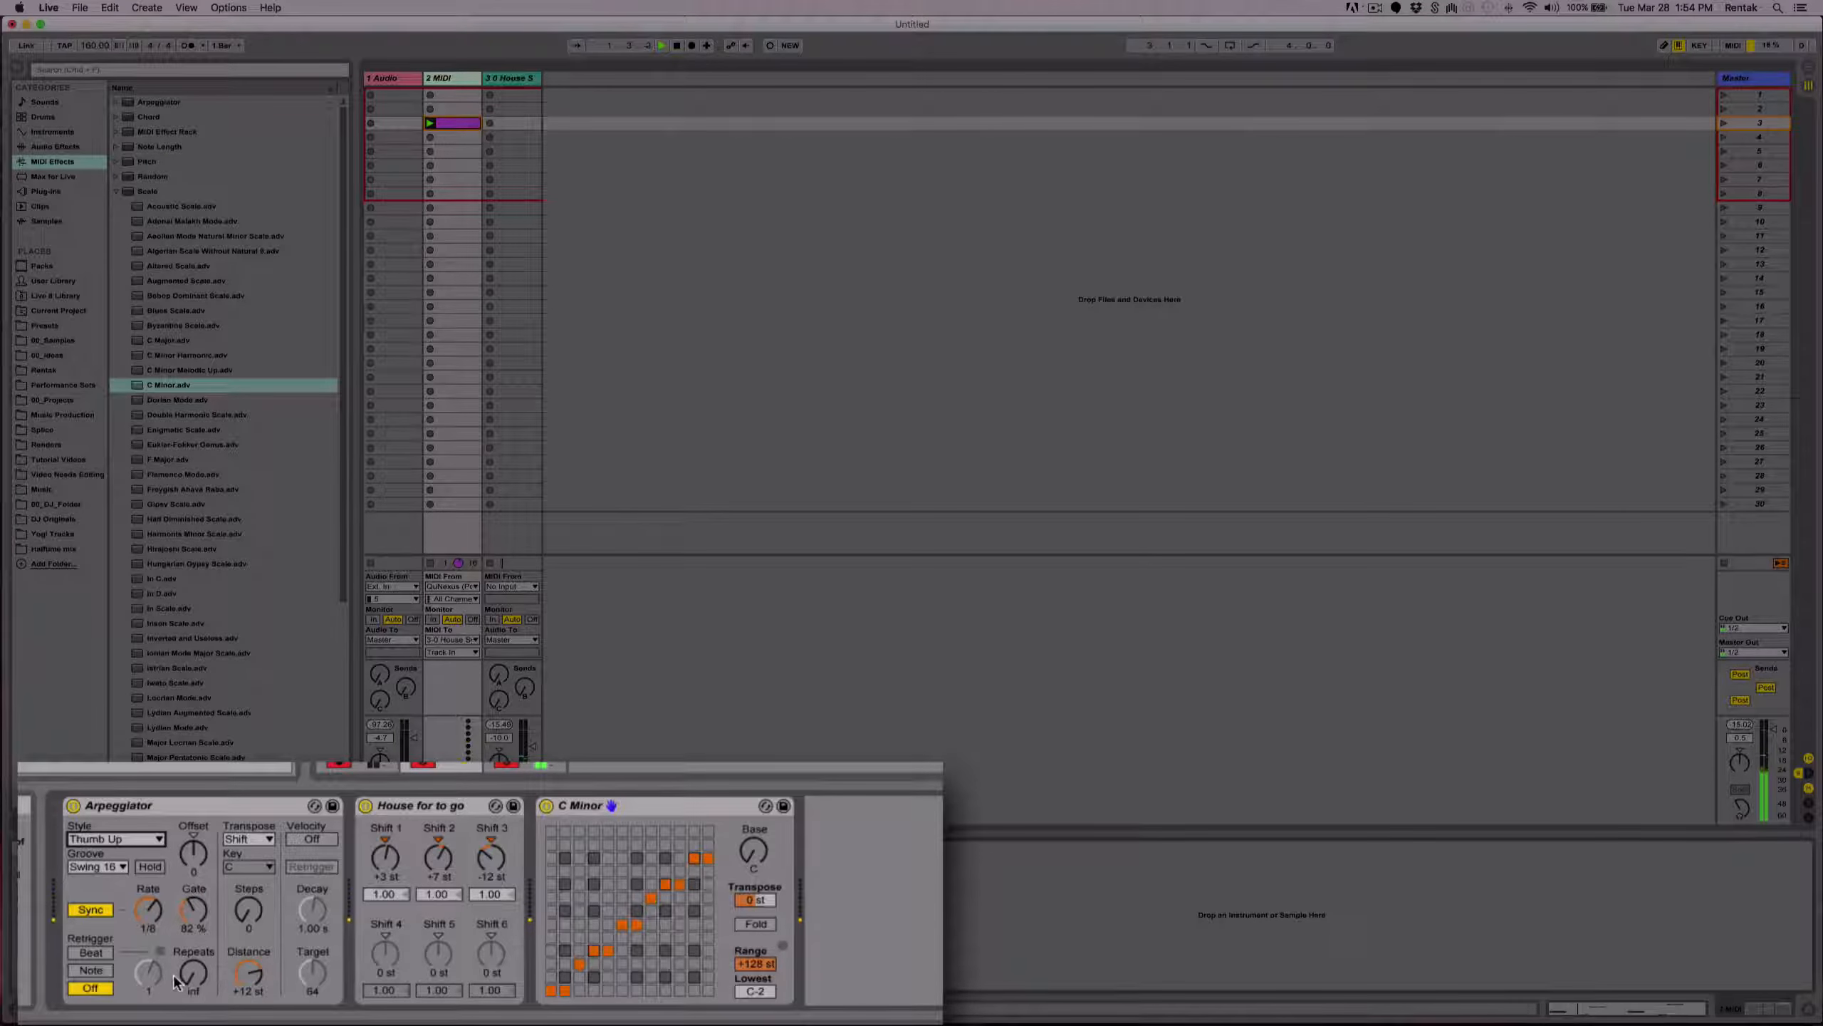
pyautogui.click(239, 923)
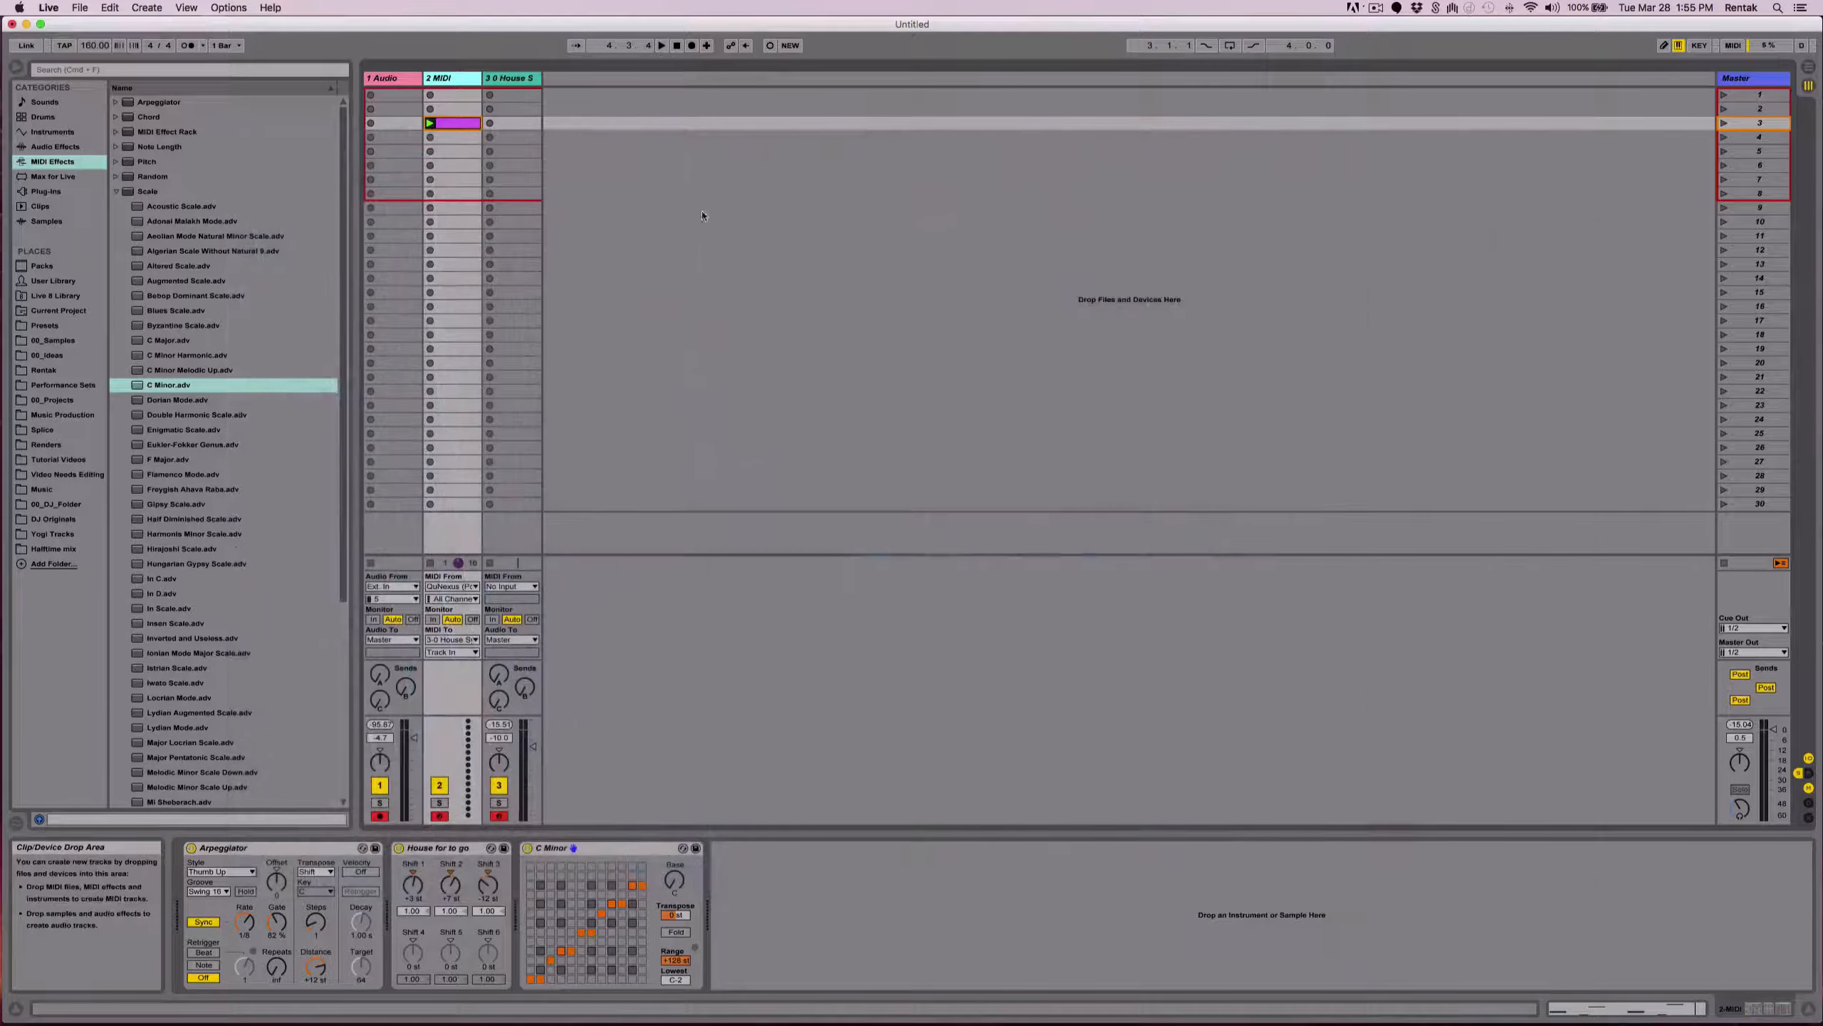
# Record the effect-processed MIDI into slot 3 of the House Synth track and launch the recorded clip.
pyautogui.doubleClick(455, 123)
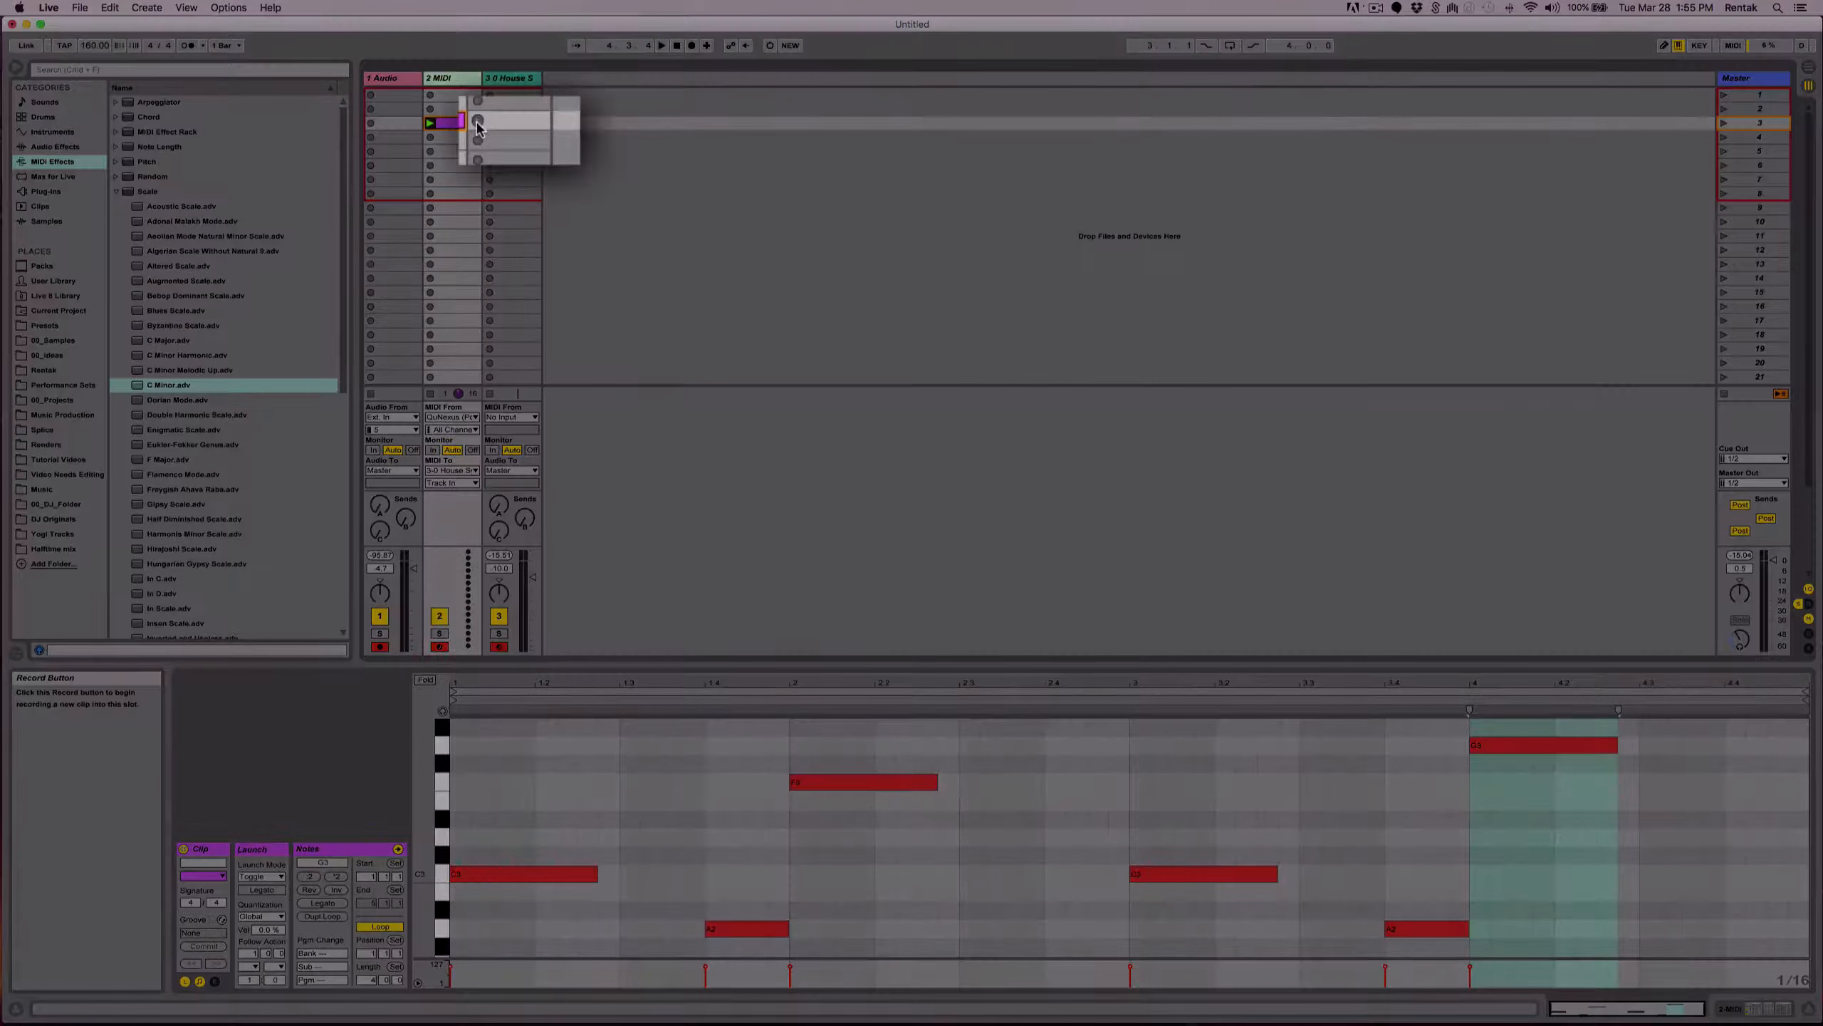
pyautogui.click(477, 123)
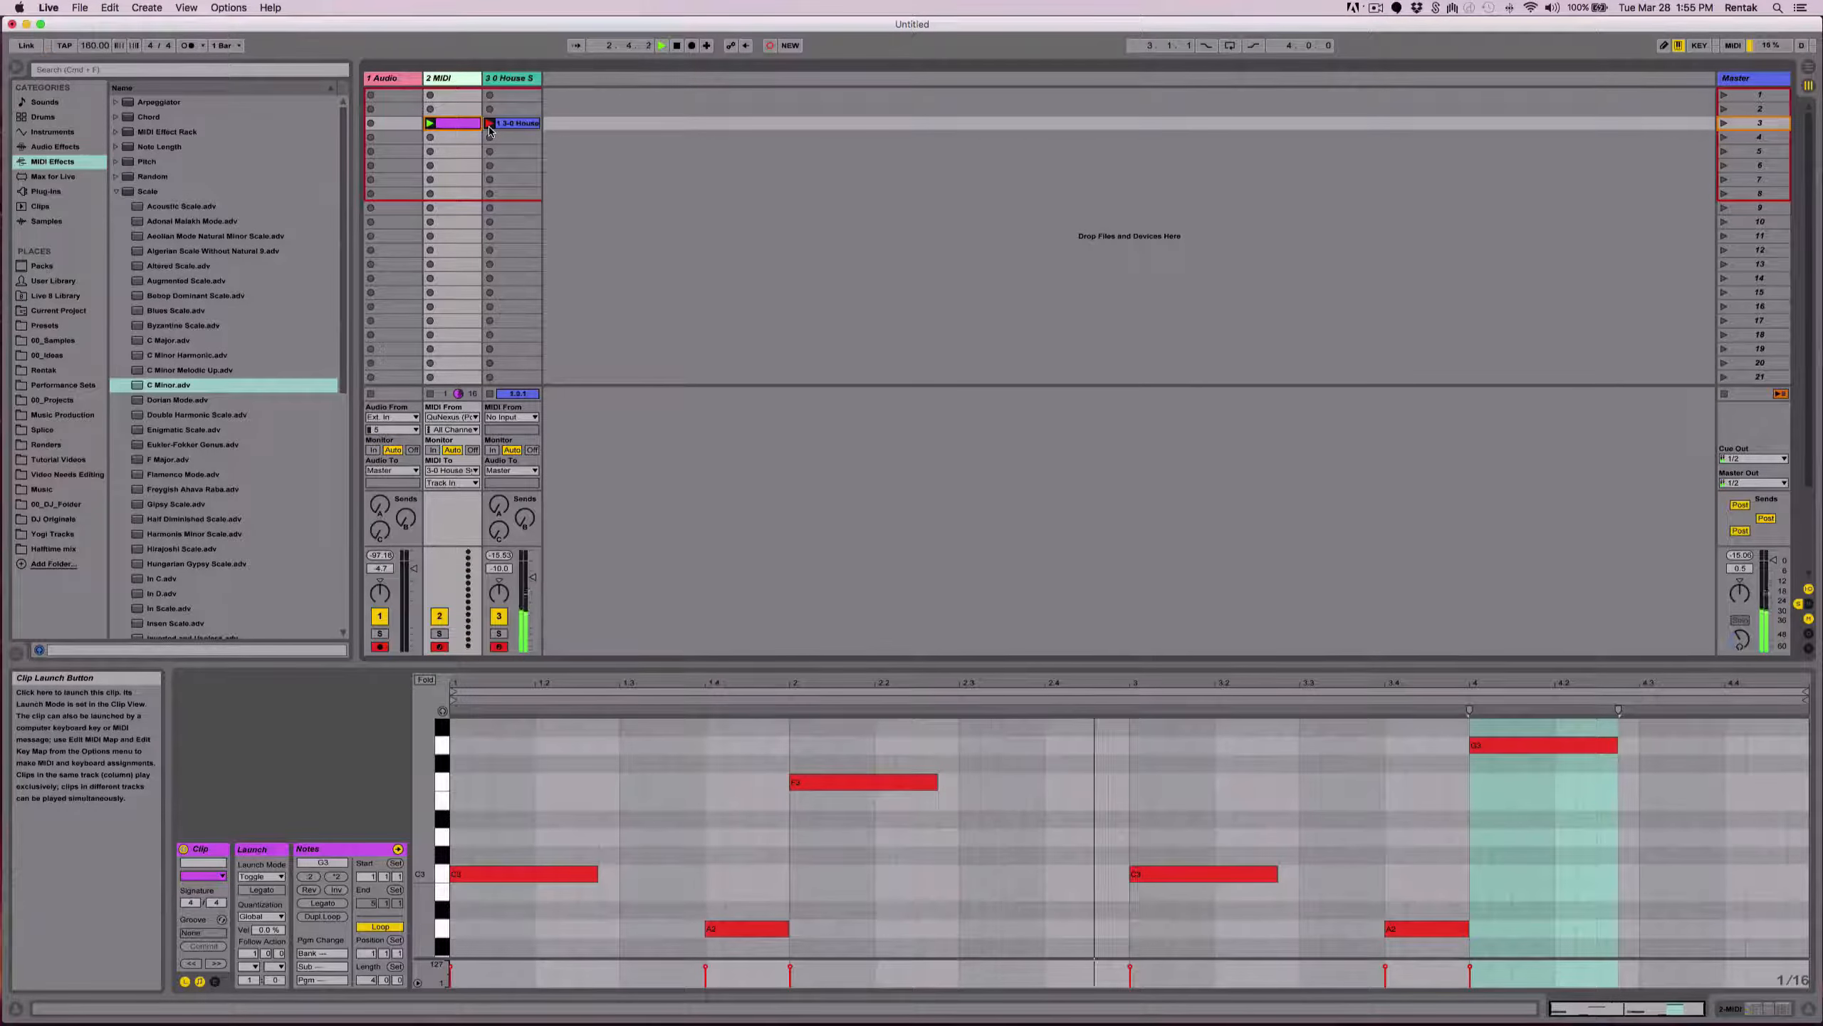
pyautogui.click(489, 124)
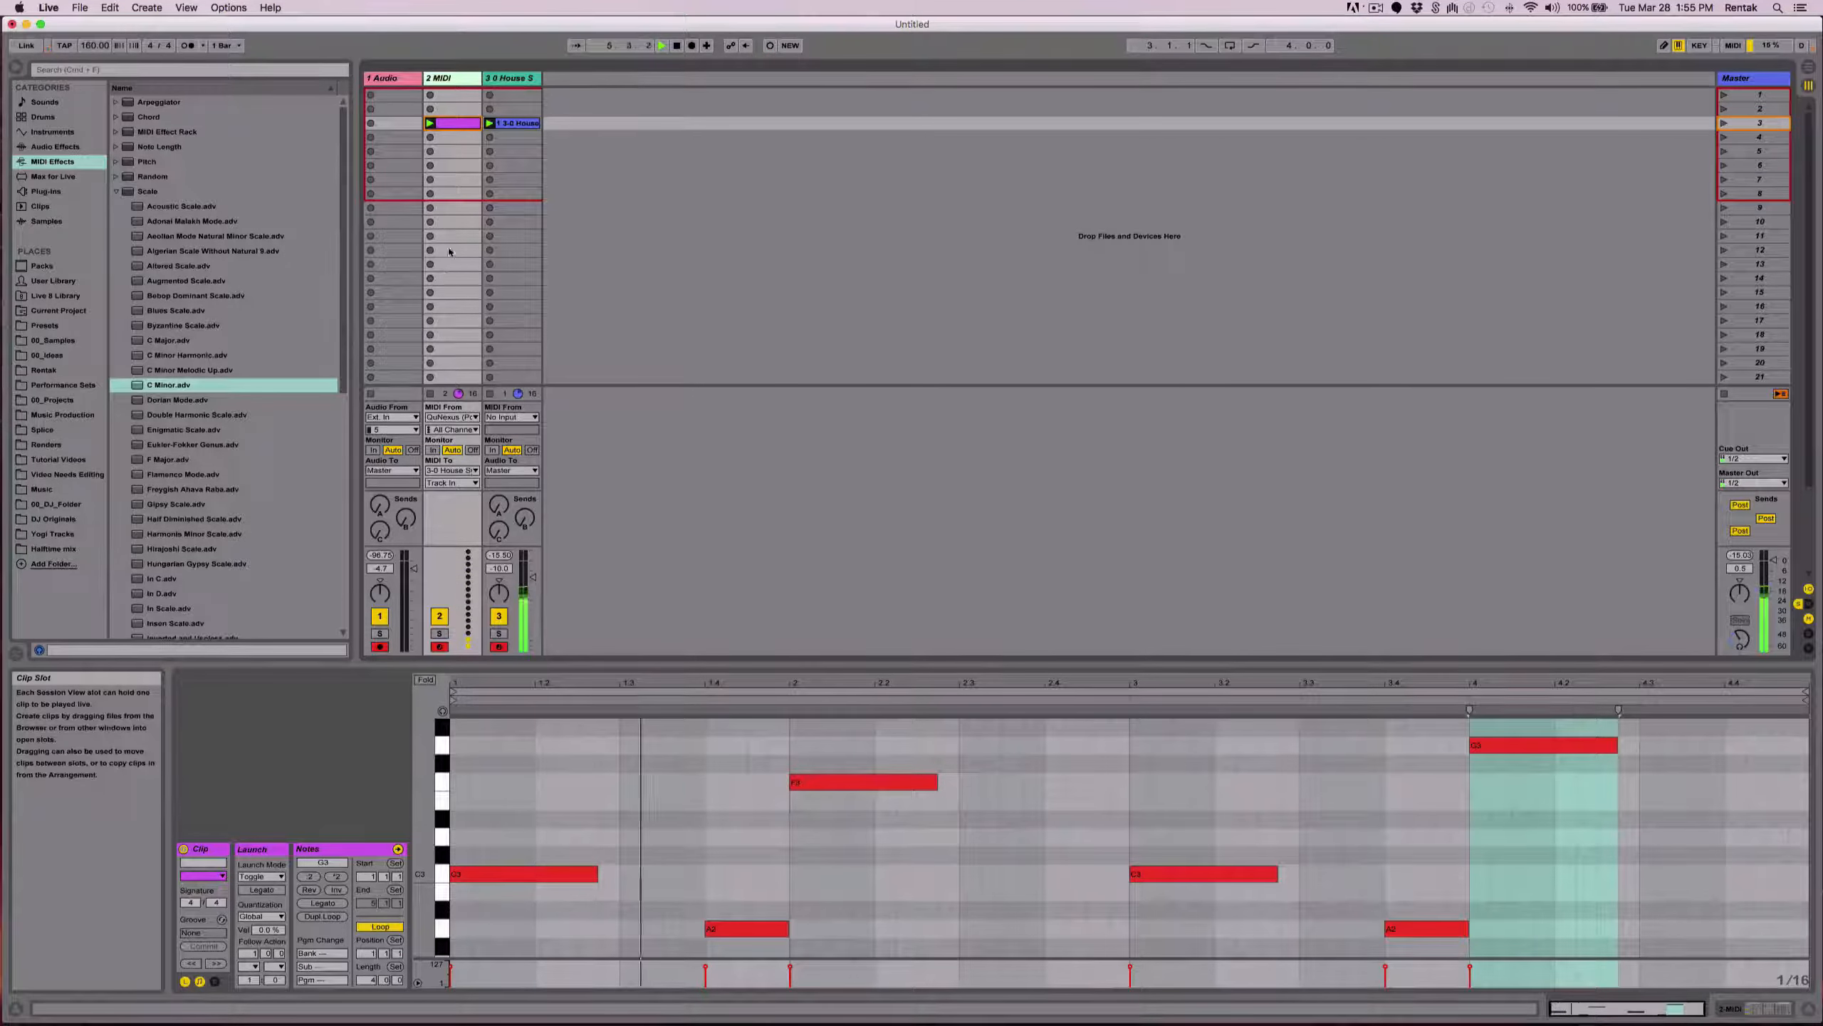
# Stop the source clip on the 2 MIDI track, halt playback, and open the recorded House Synth clip.
pyautogui.click(431, 396)
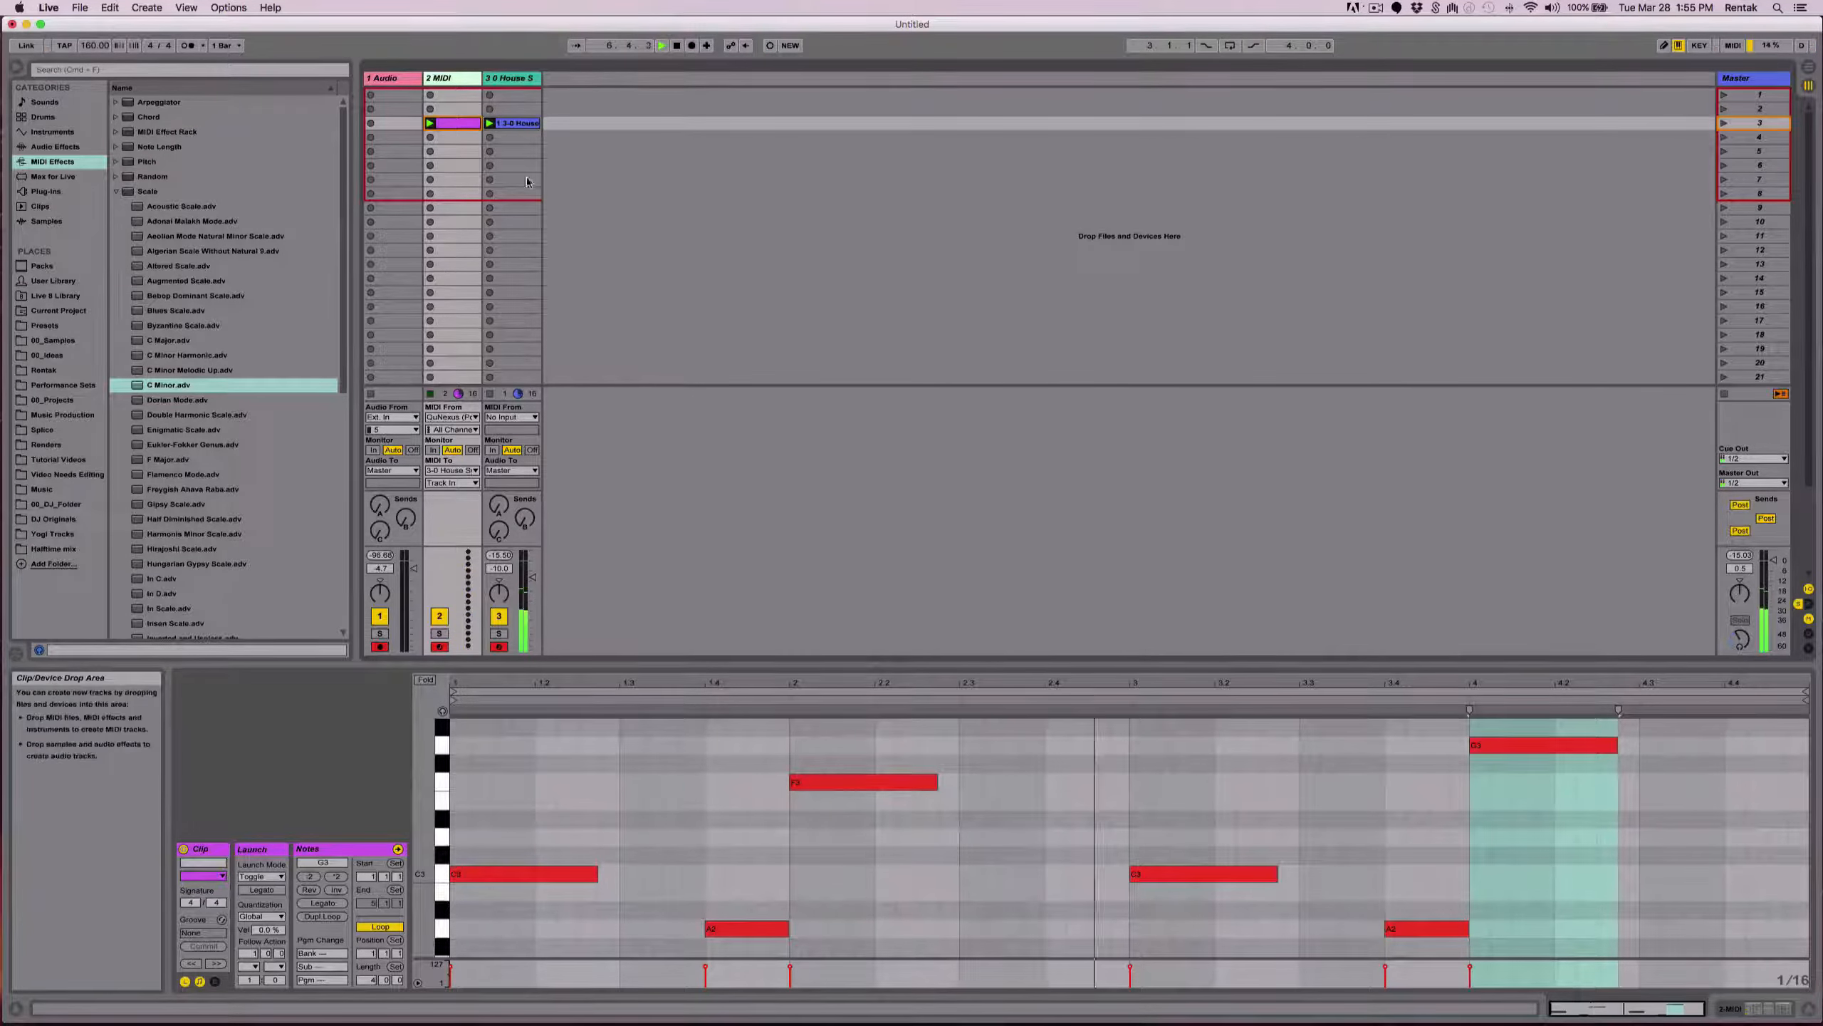
pyautogui.press('space')
pyautogui.doubleClick(523, 127)
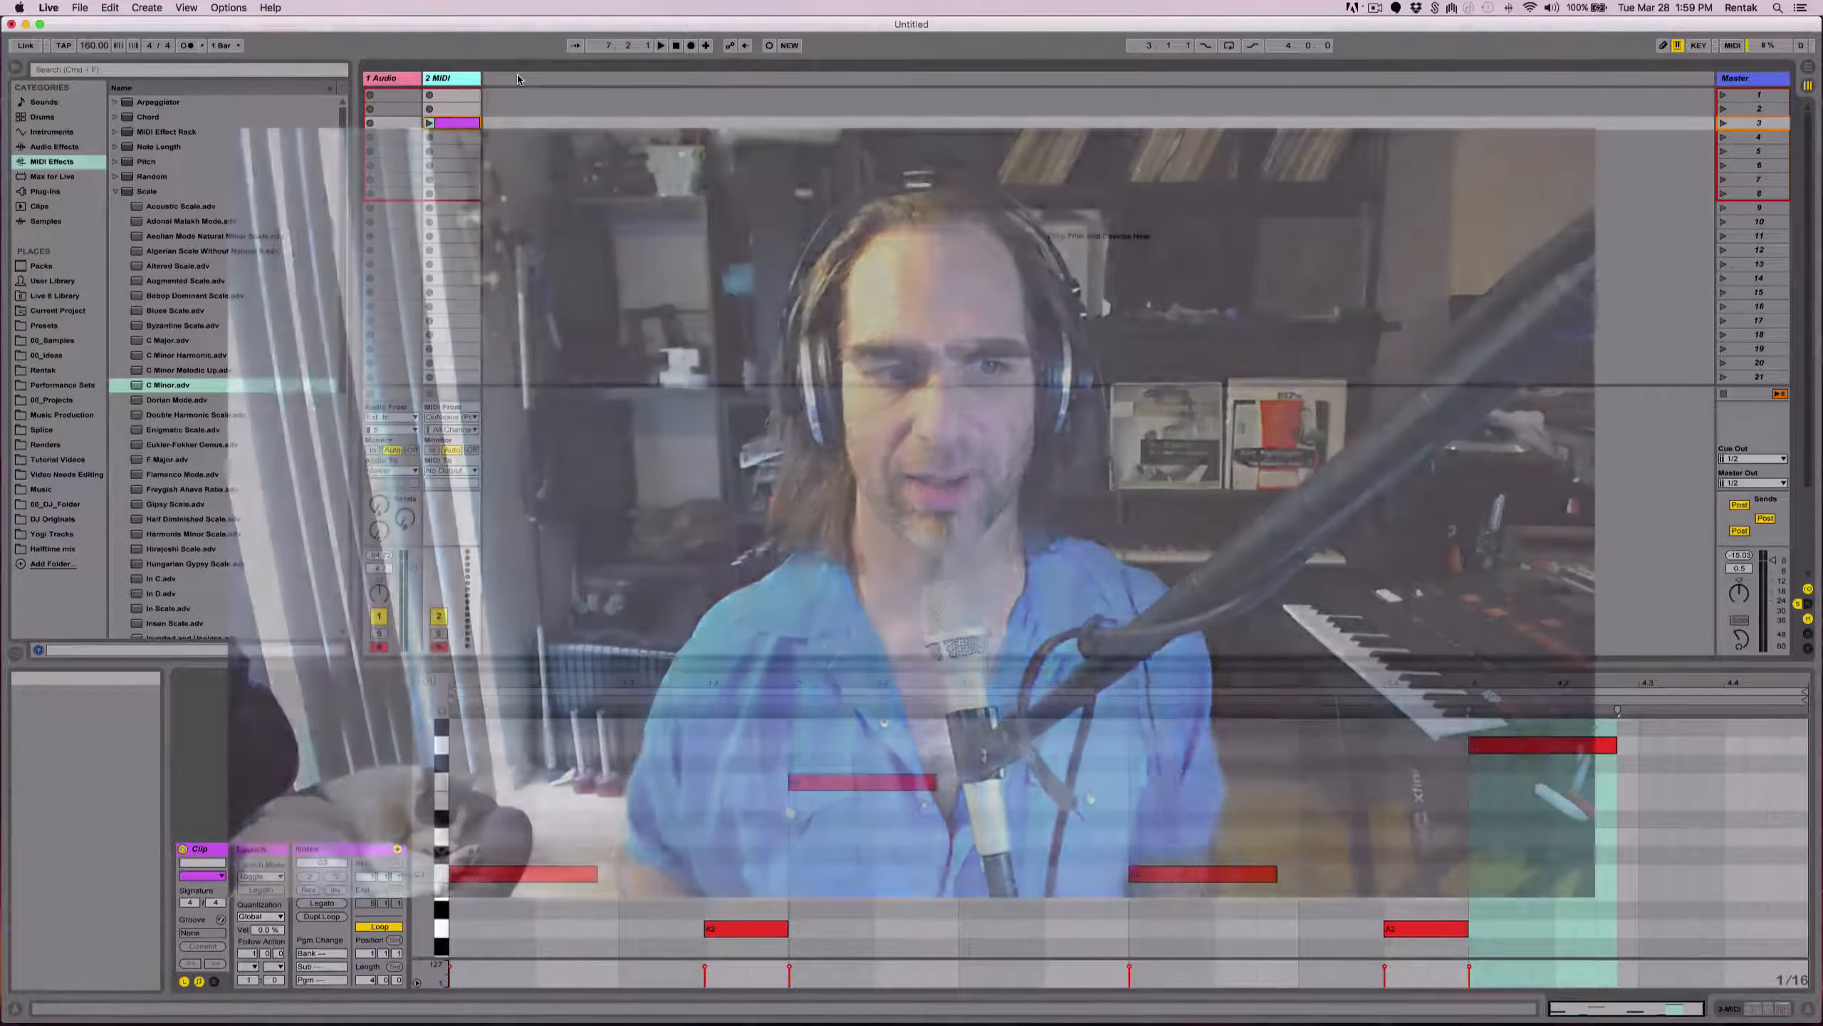
# Set the 2 MIDI track's MIDI input to All Ins and show its MIDI effect devices.
pyautogui.click(451, 416)
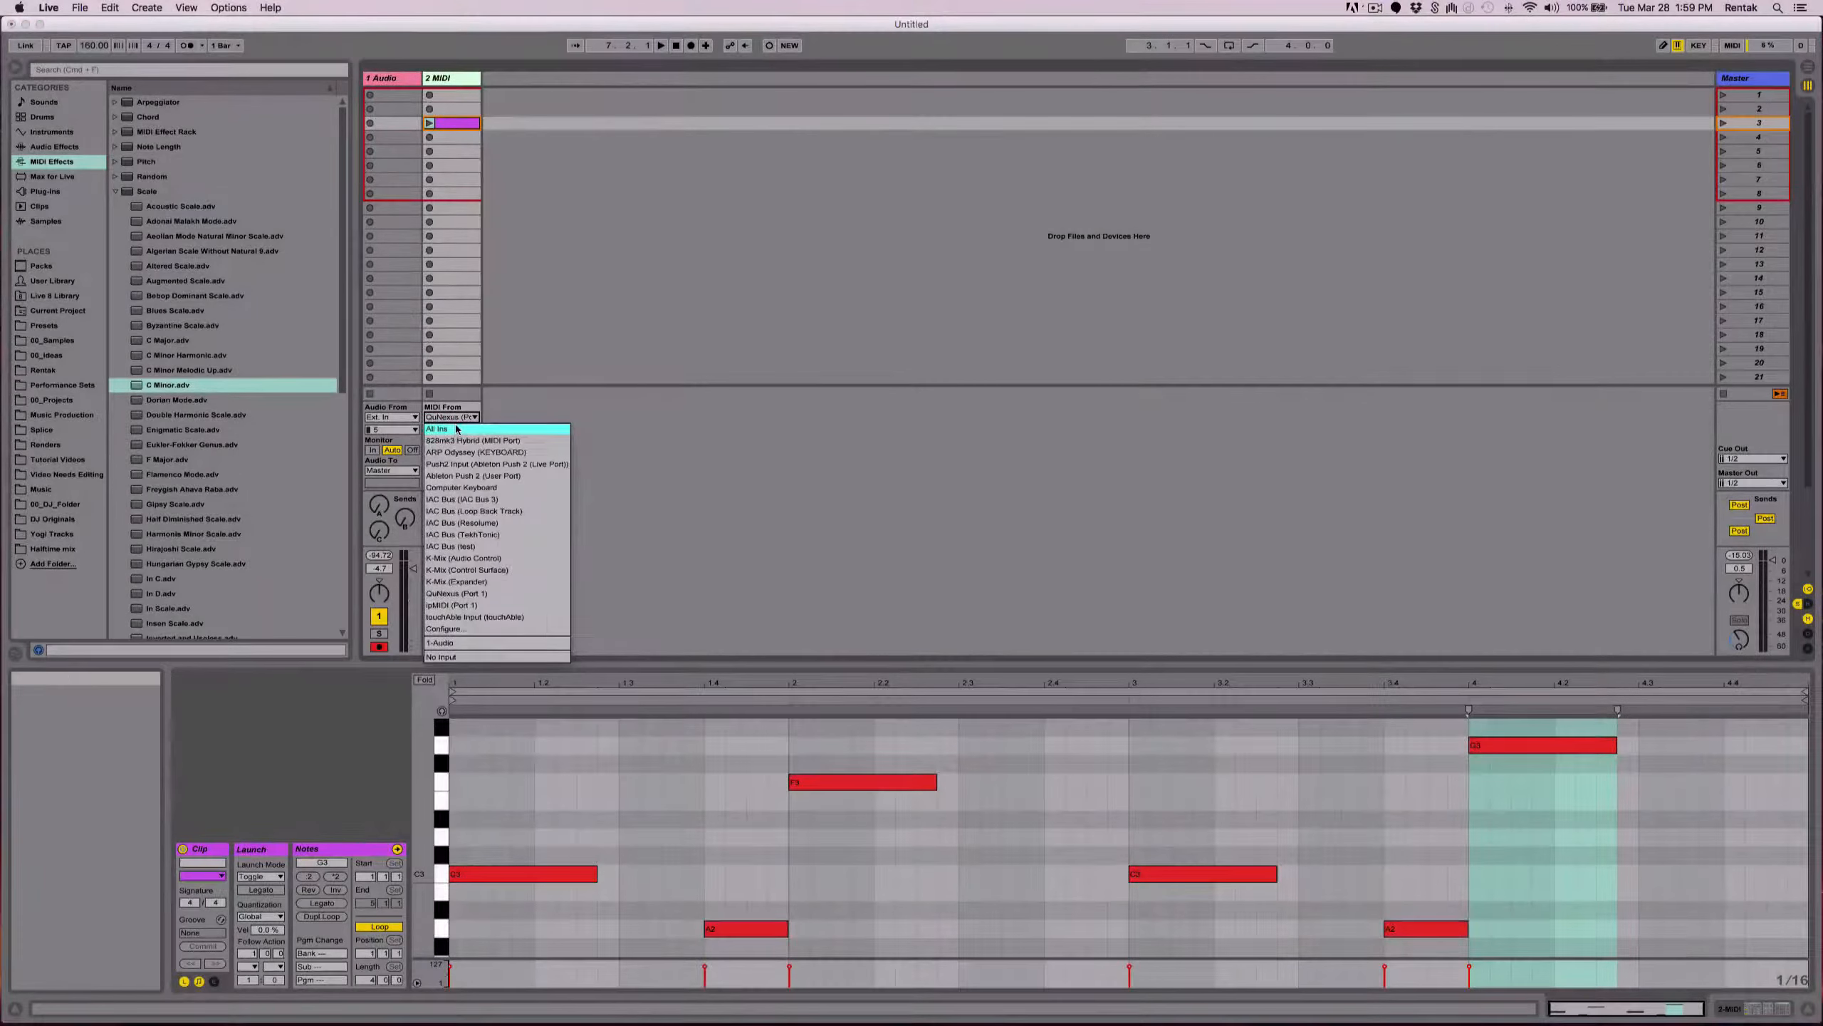
pyautogui.click(457, 429)
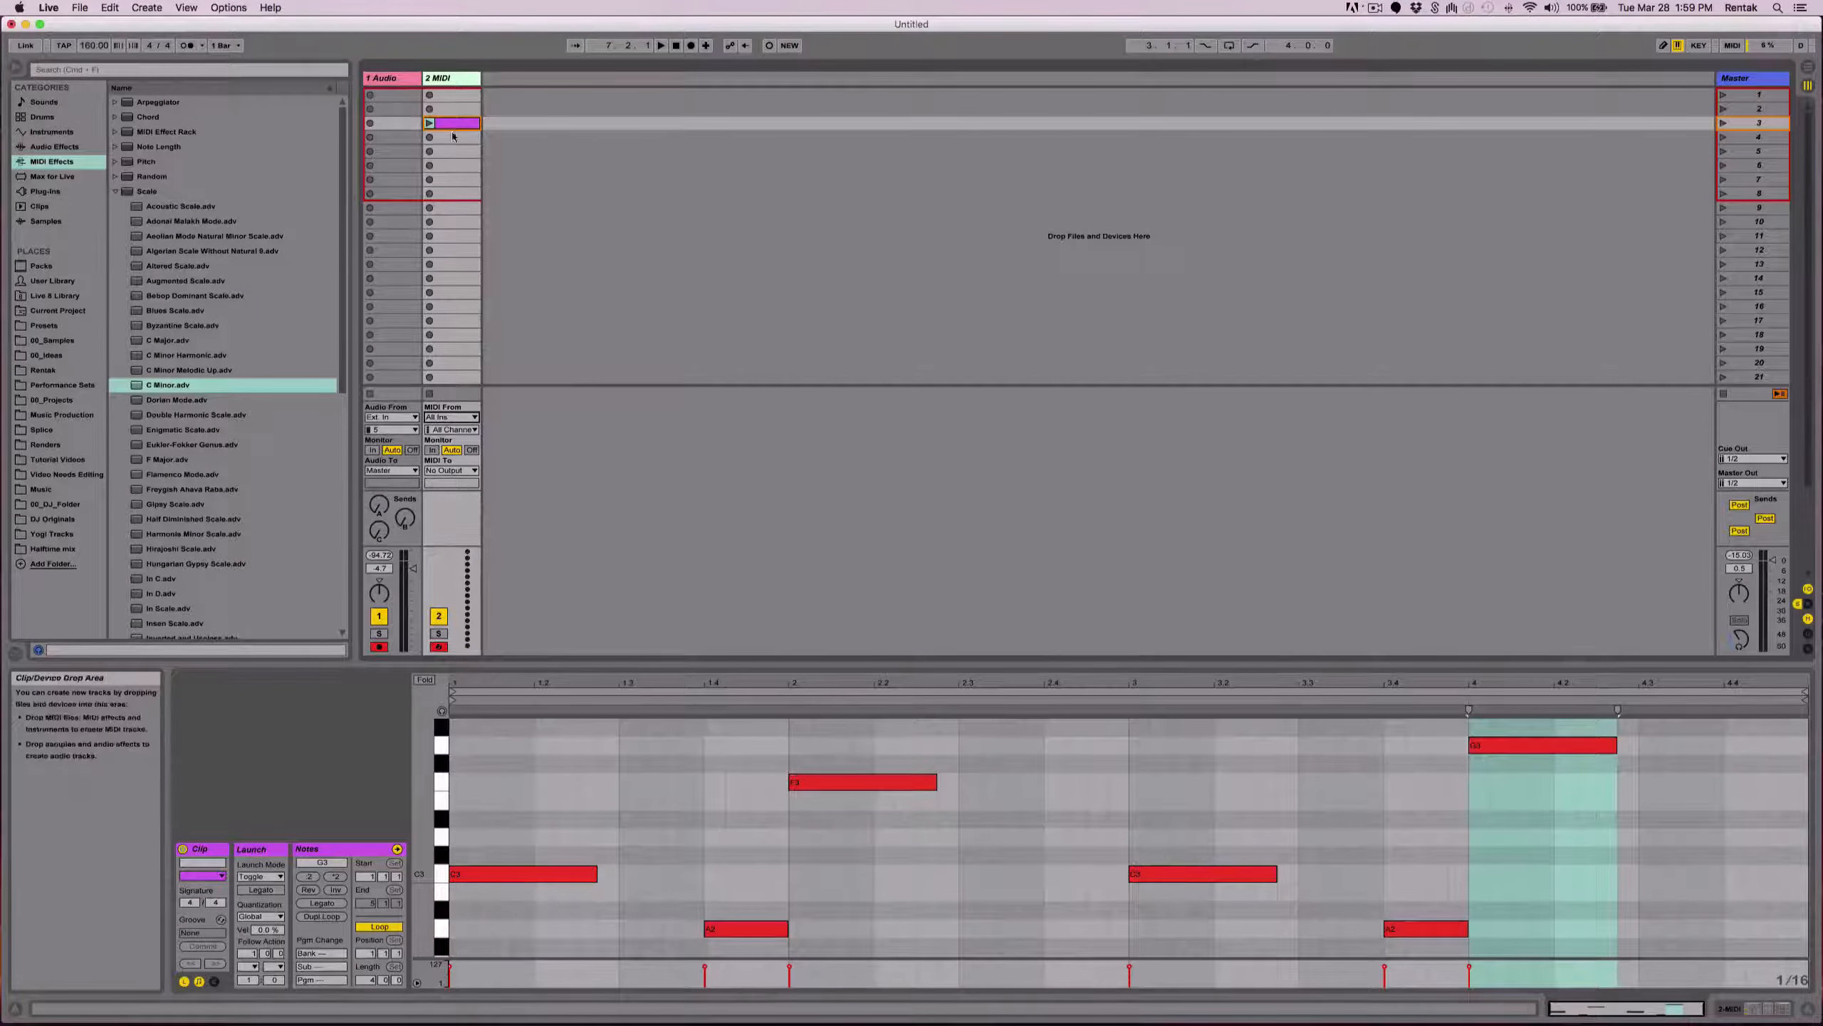
pyautogui.click(449, 82)
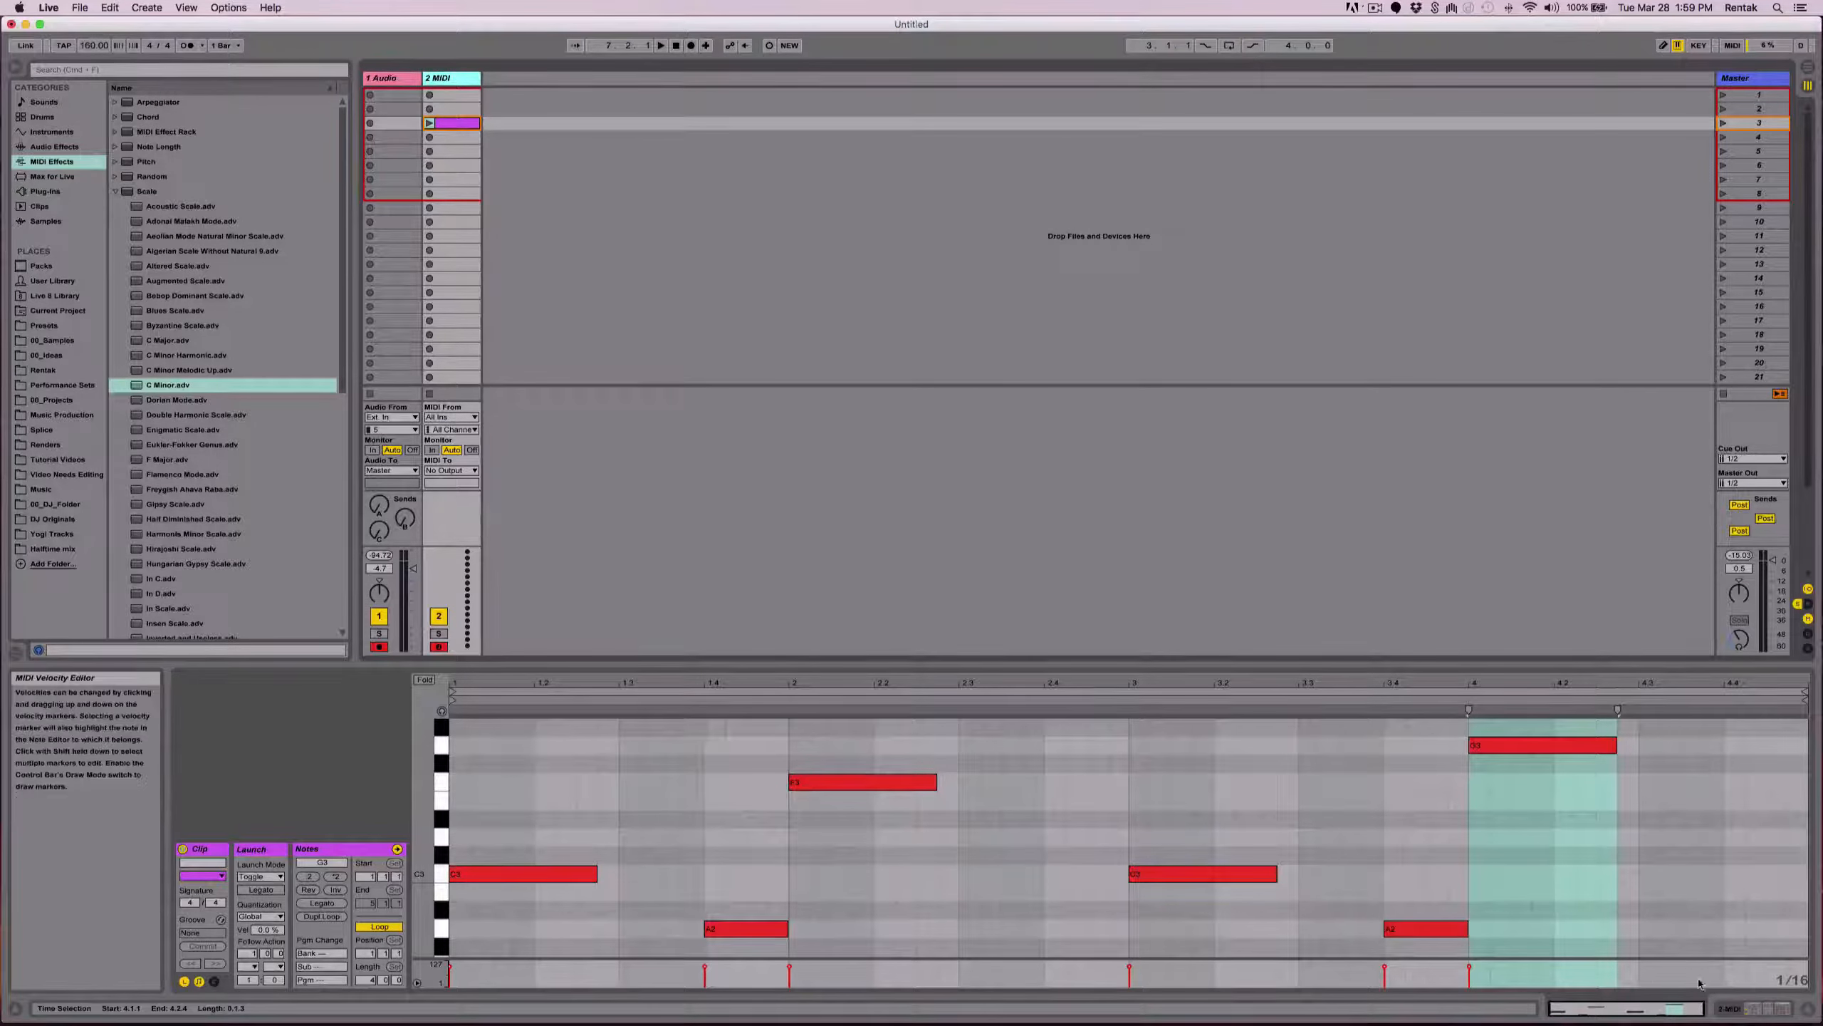
pyautogui.hotkey('shift', 'Tab')
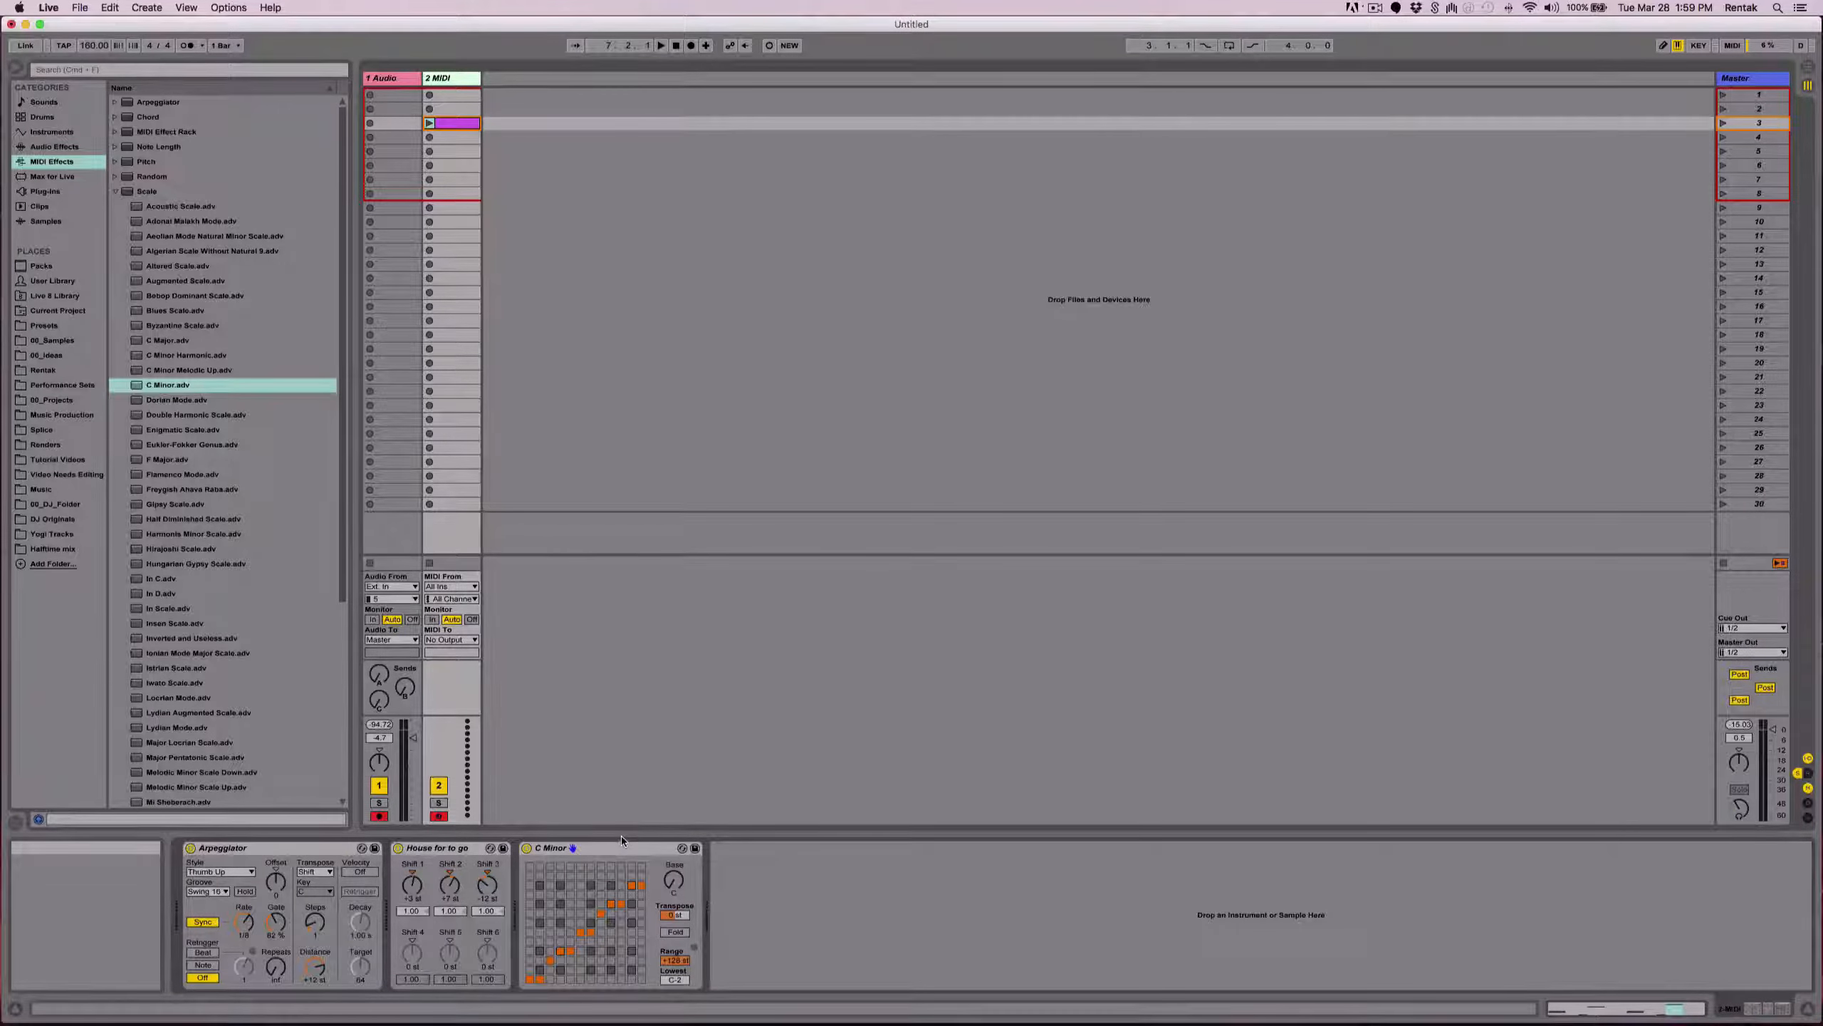
pyautogui.click(621, 842)
# Insert a new MIDI track and delete the old 2 MIDI track containing the clip and effects.
pyautogui.rightClick(716, 321)
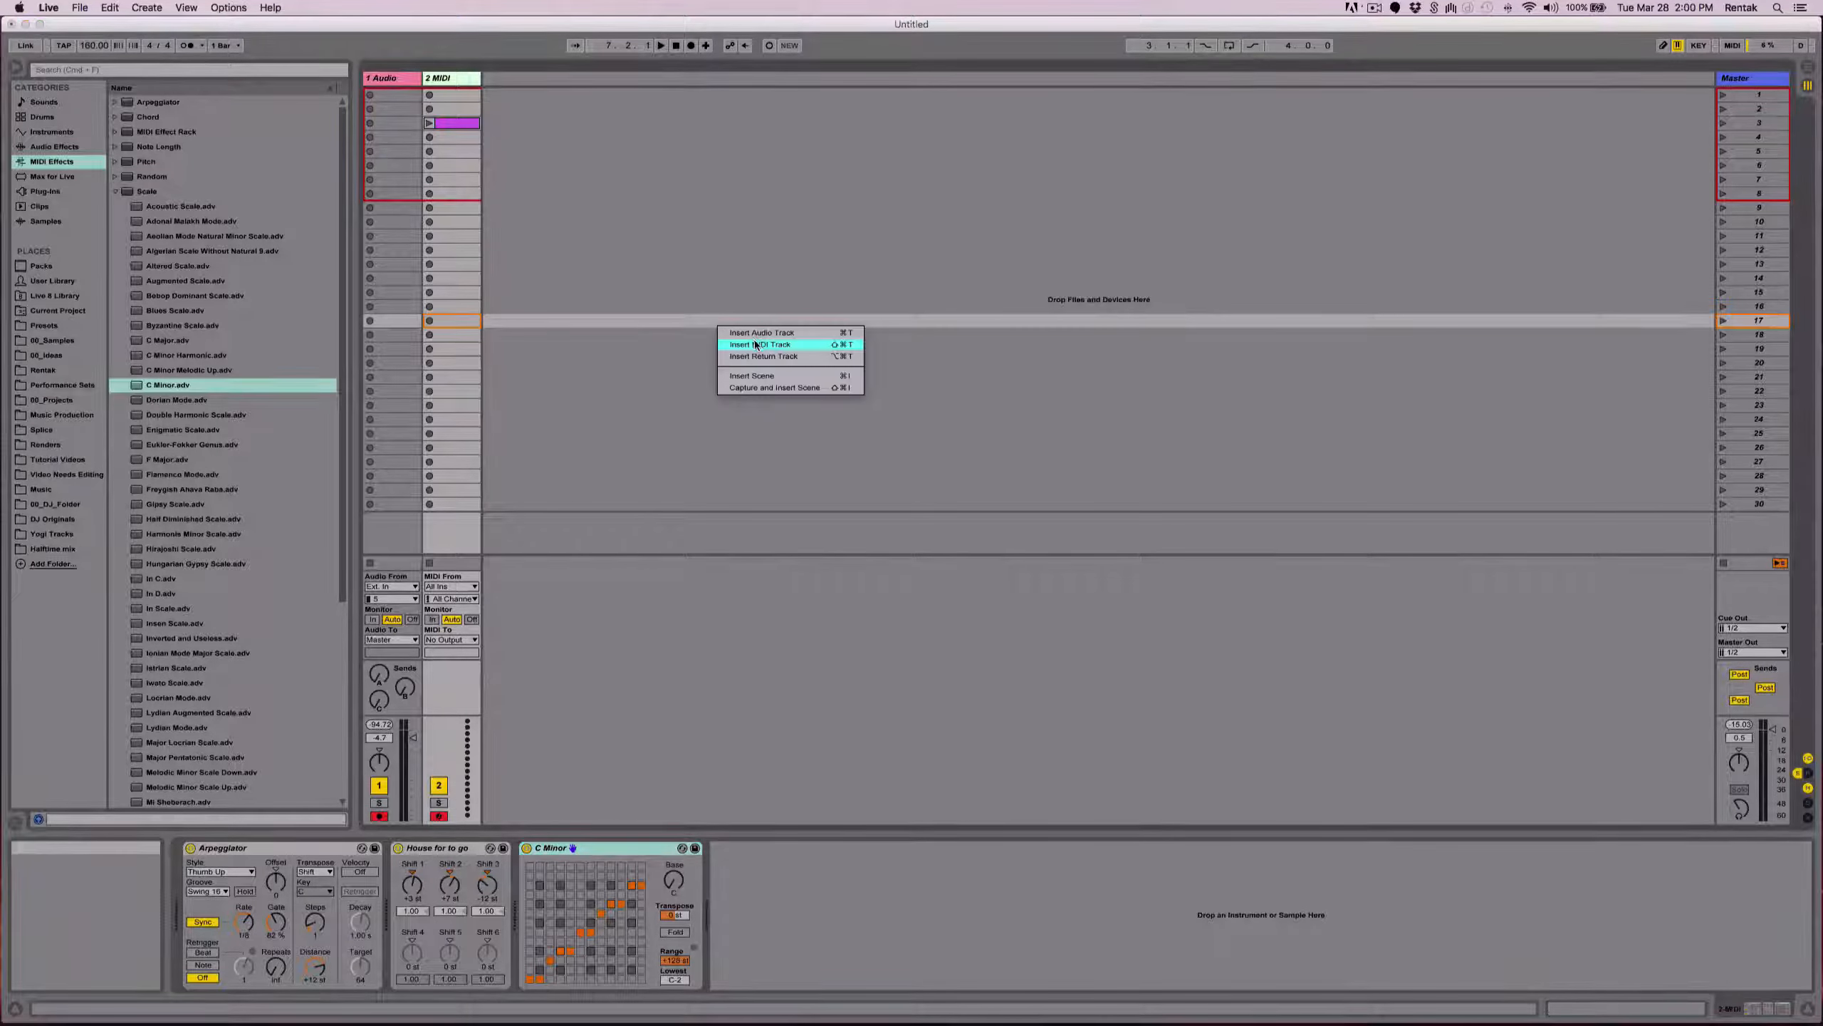
pyautogui.click(755, 345)
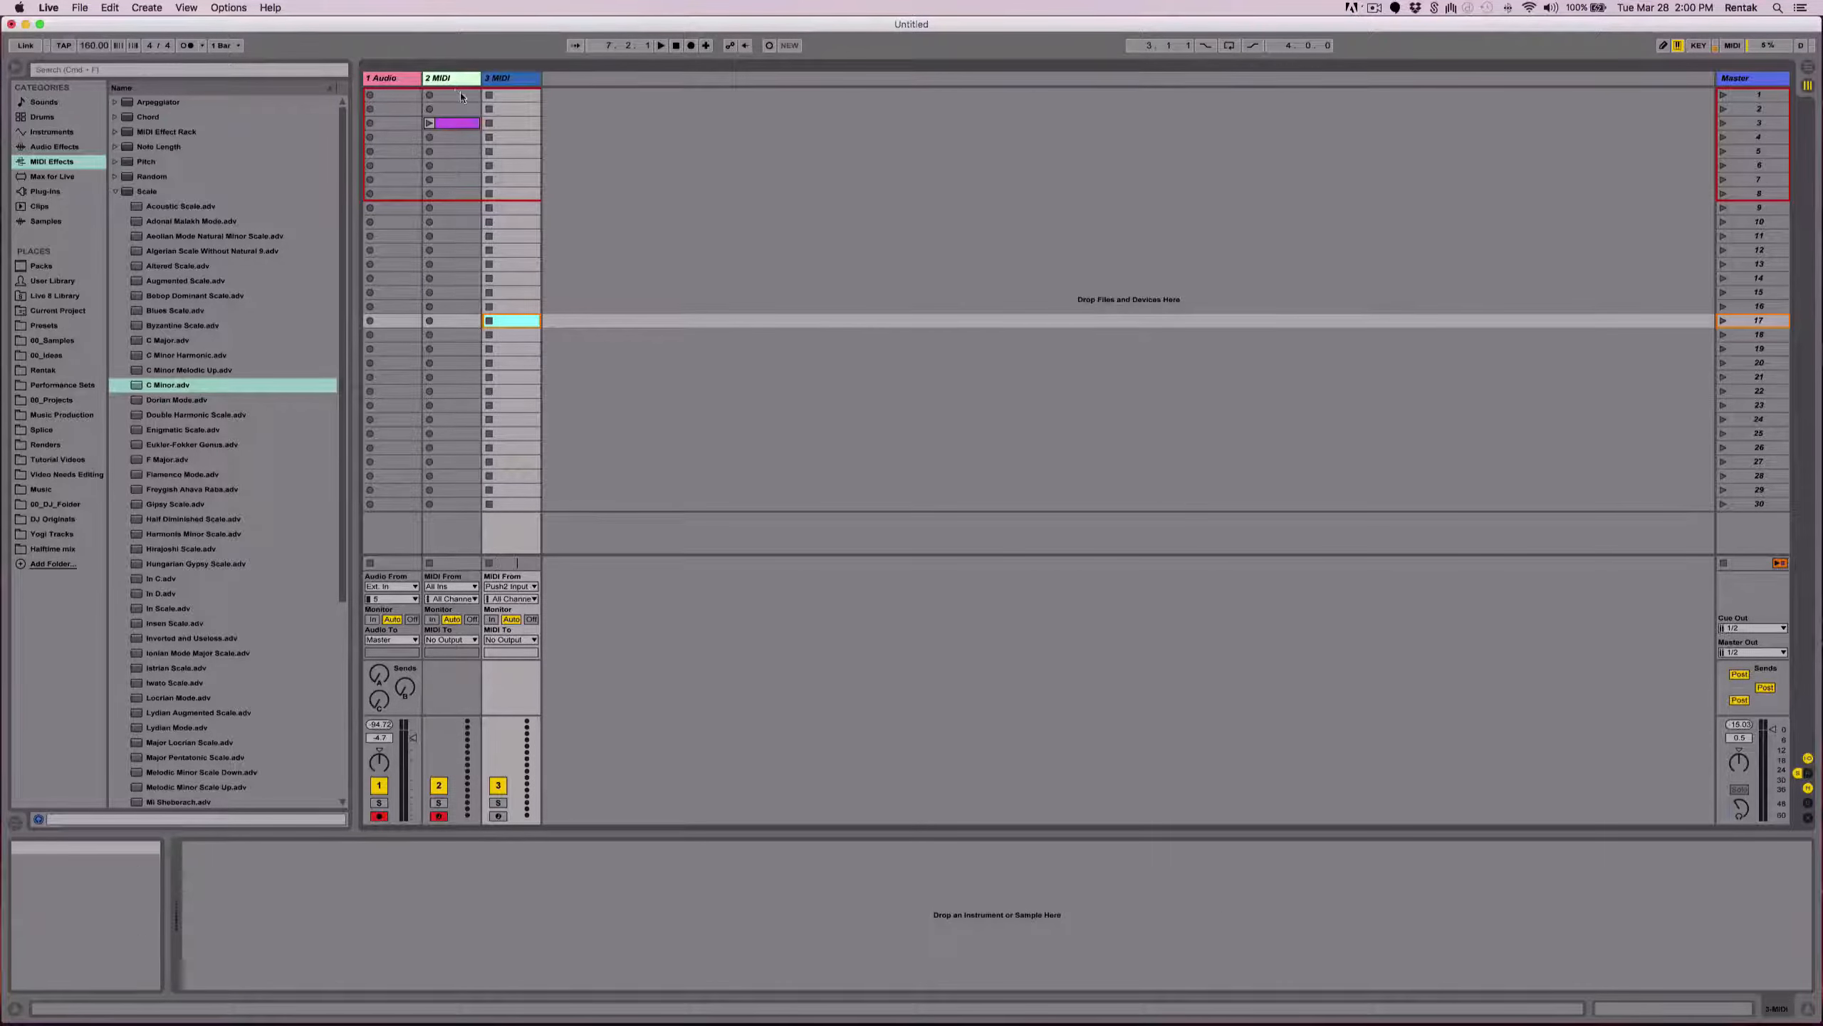
pyautogui.click(457, 79)
pyautogui.press('Delete')
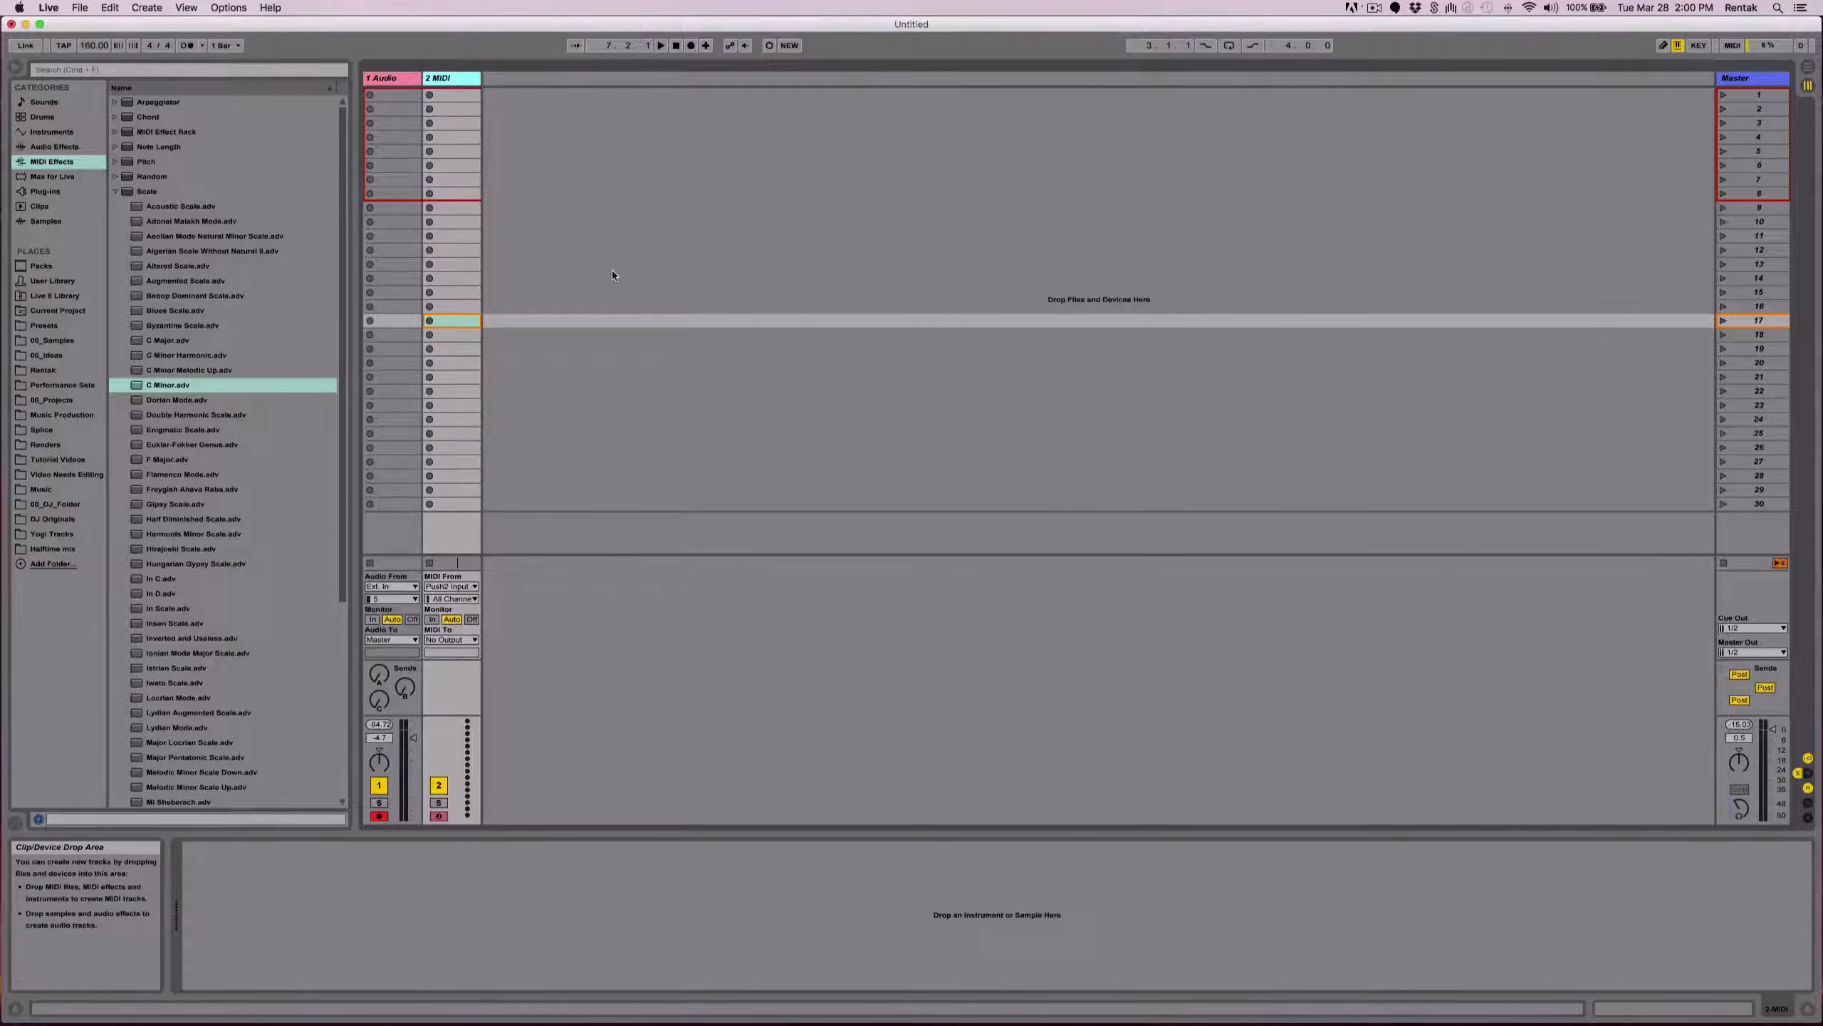
# Examine the new track's option for saving it as the default MIDI track, and leave it unapplied.
pyautogui.rightClick(460, 77)
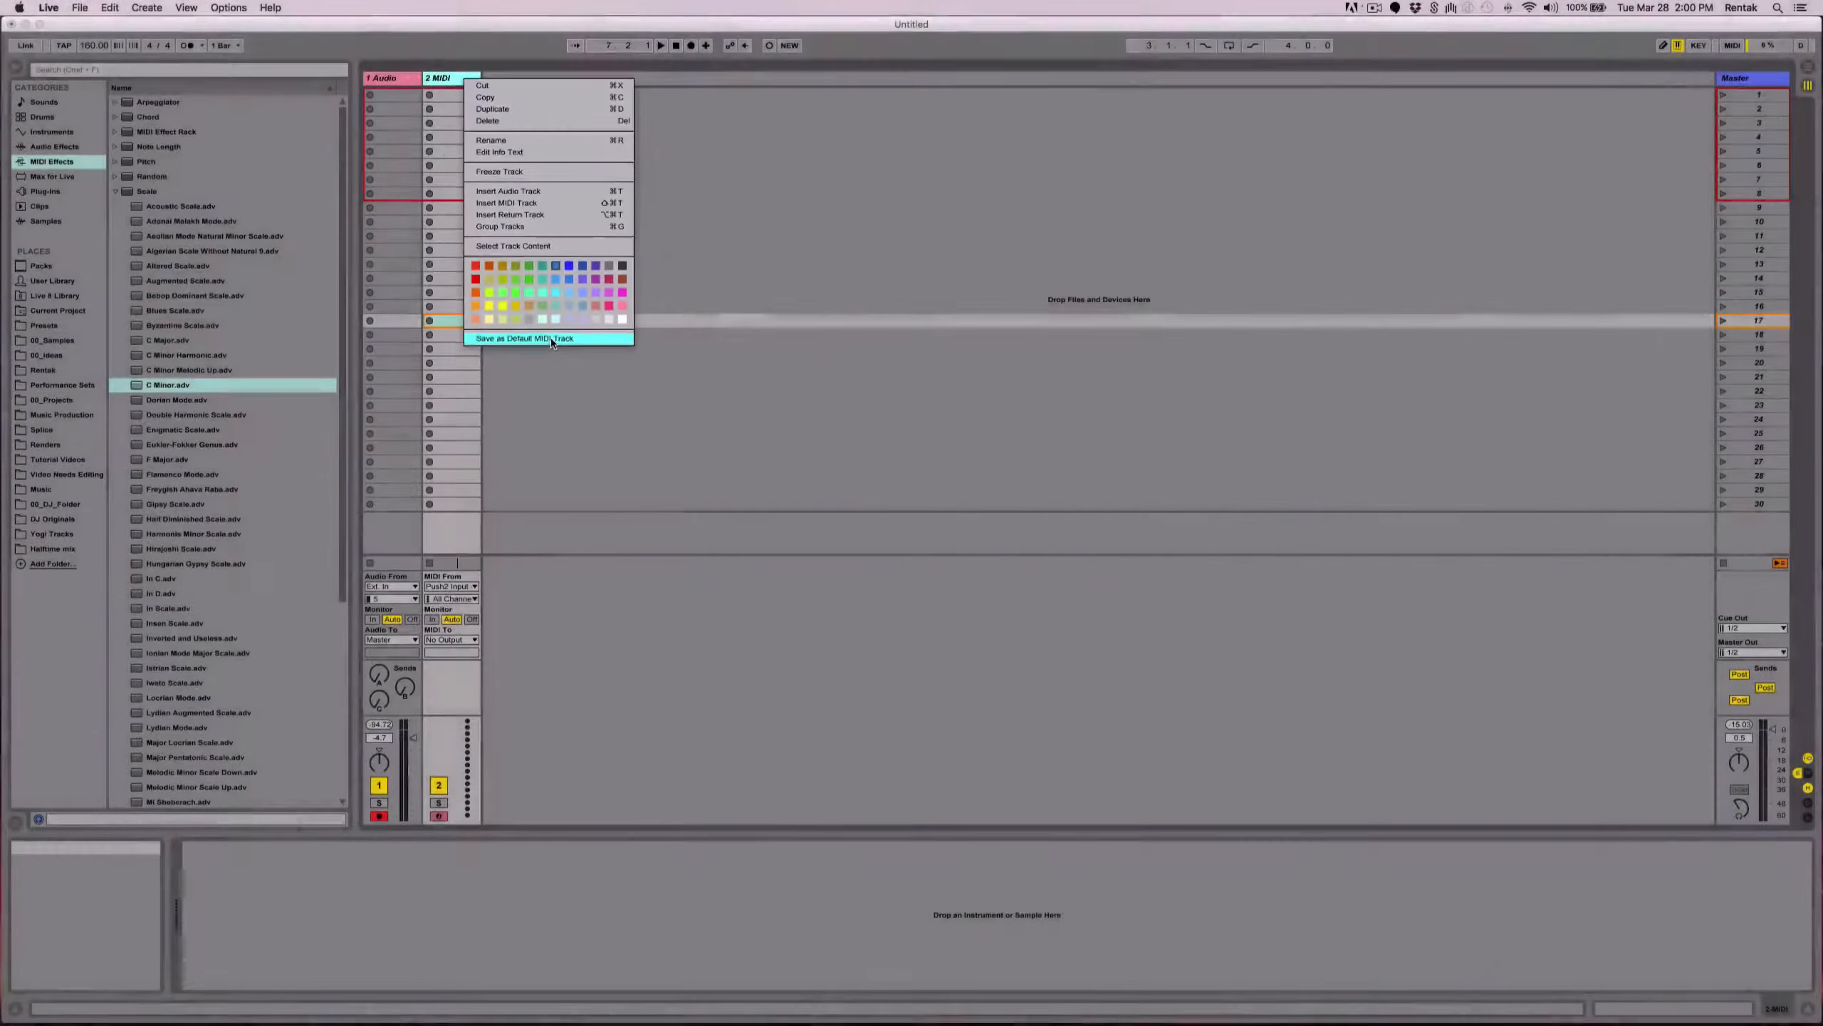
pyautogui.click(548, 394)
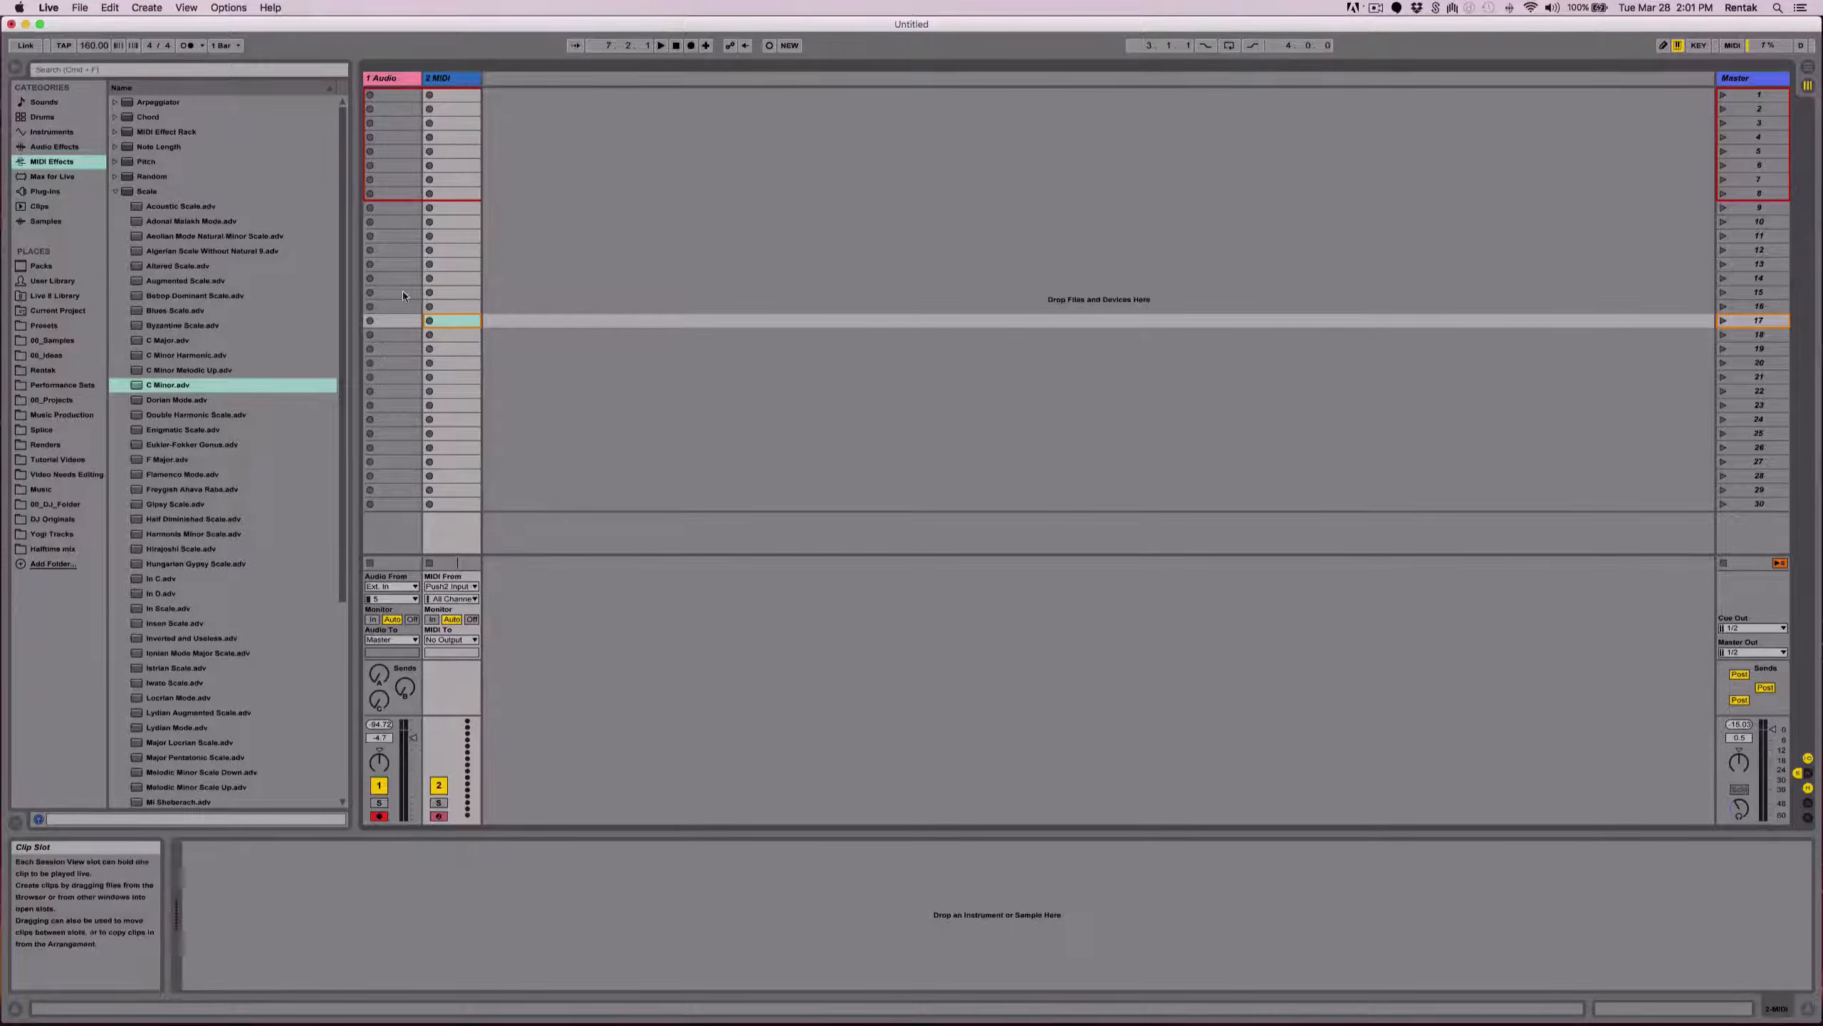
# Try loading the Operator preset 0 House Synth.adg onto the empty MIDI track, and undo it.
pyautogui.click(116, 192)
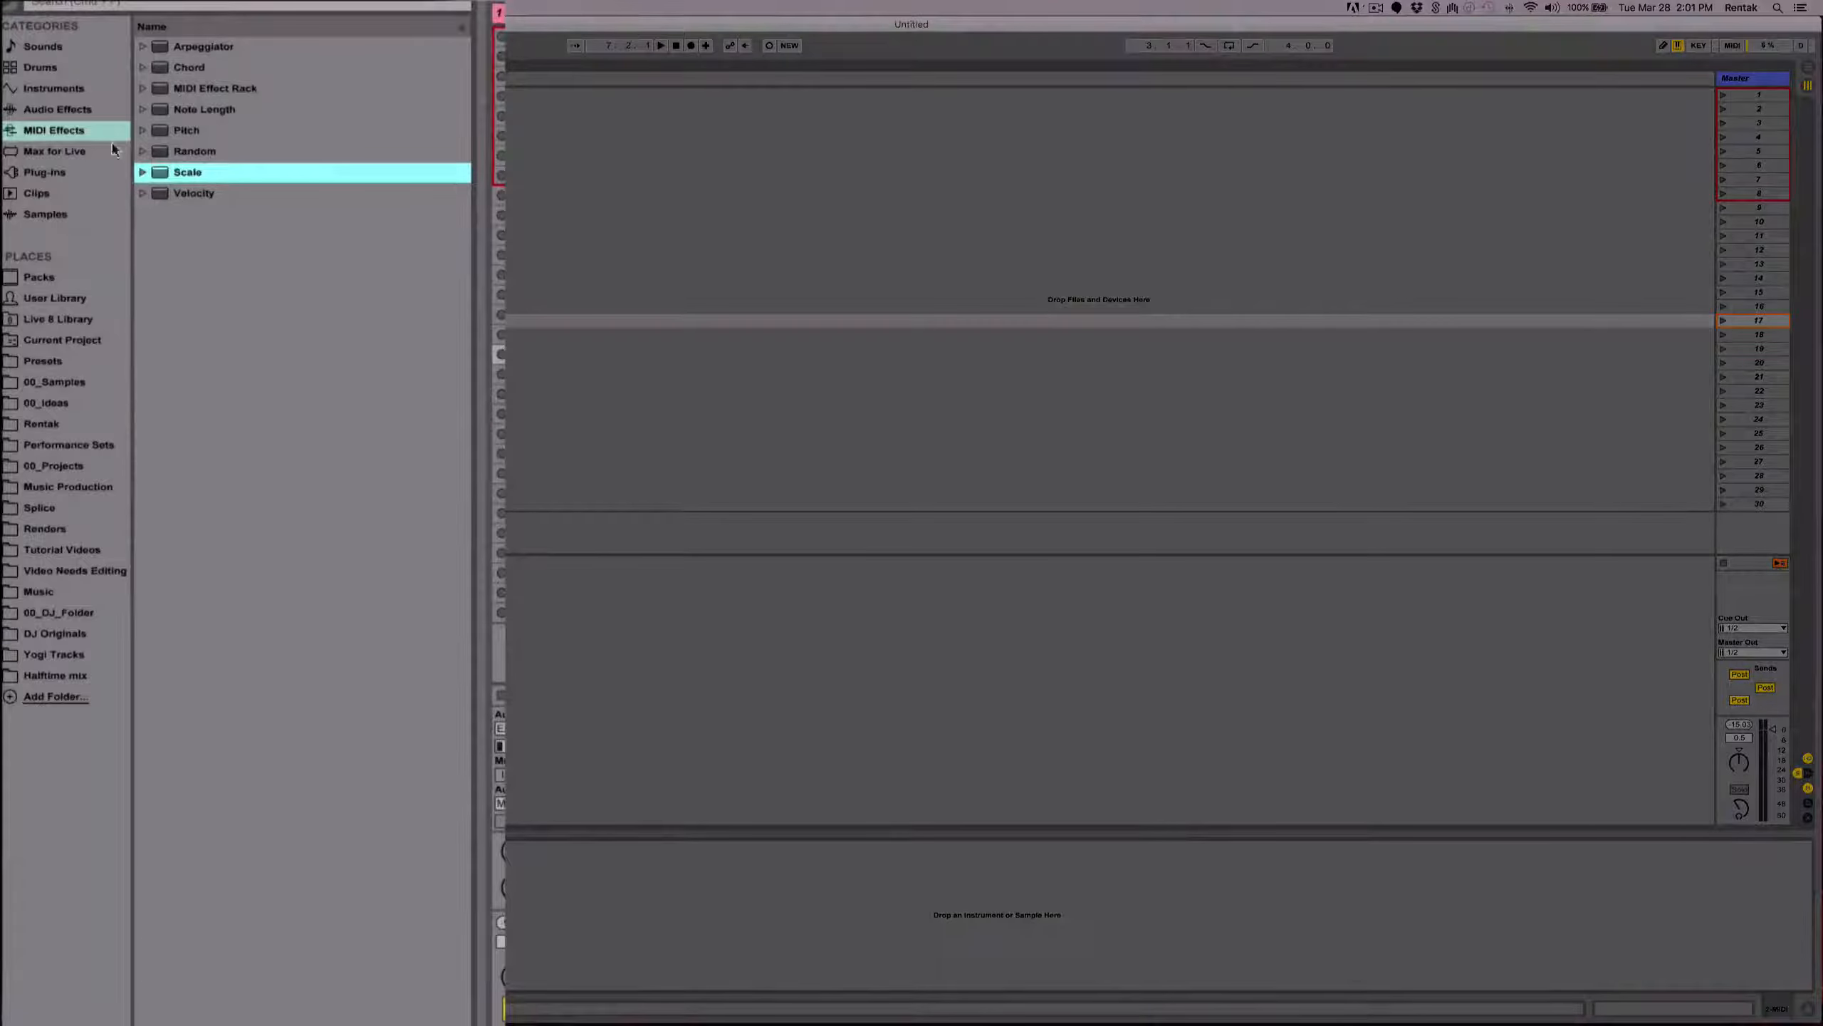
pyautogui.click(68, 91)
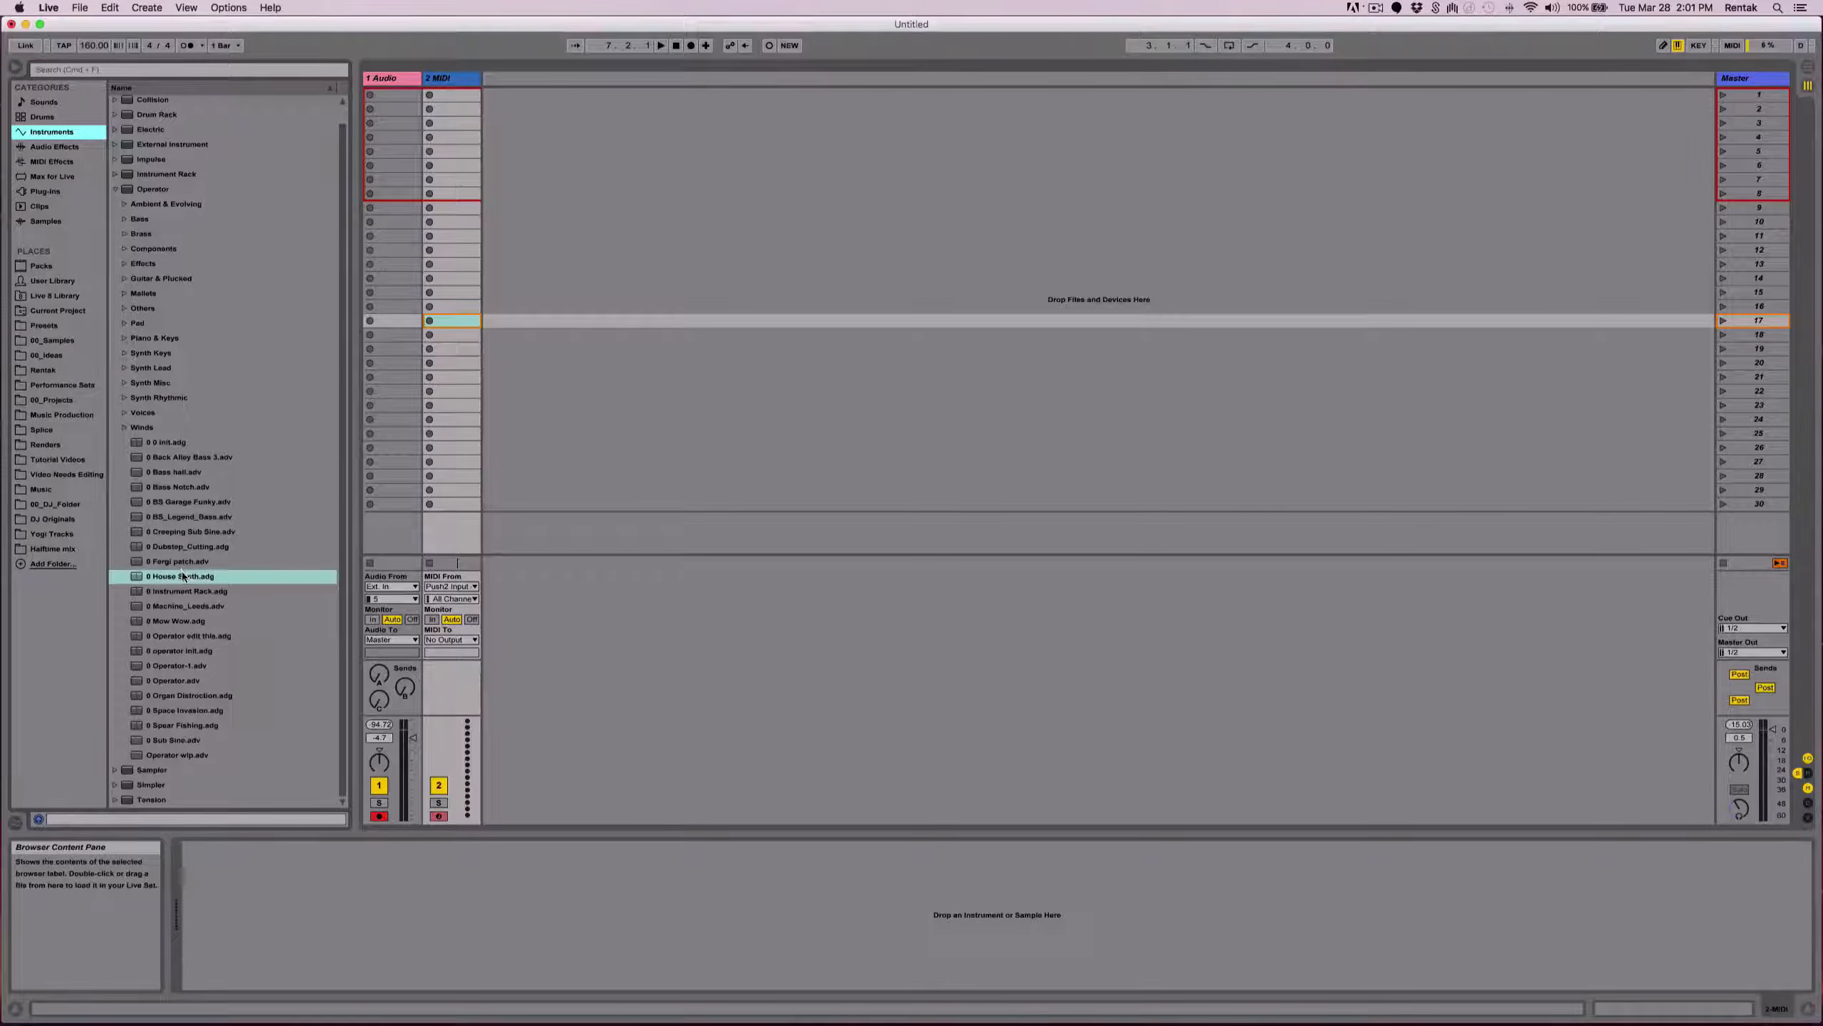
pyautogui.doubleClick(182, 577)
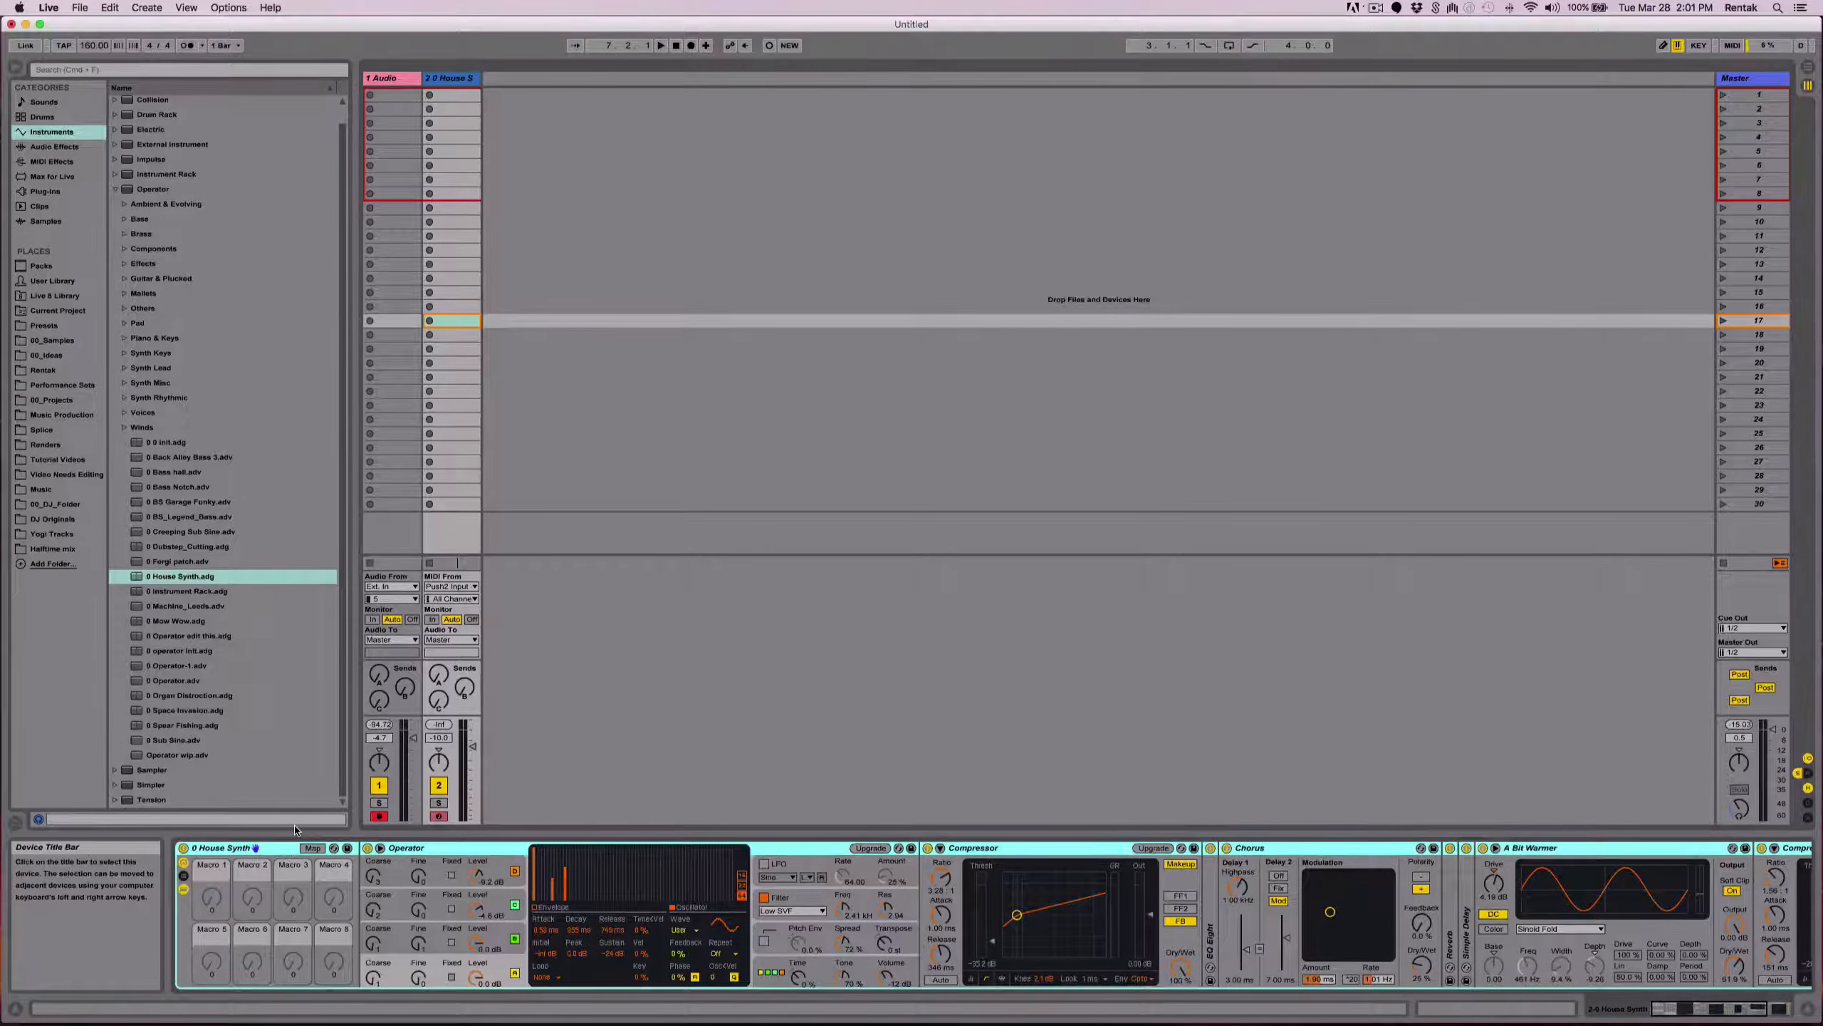
pyautogui.press('super+z')
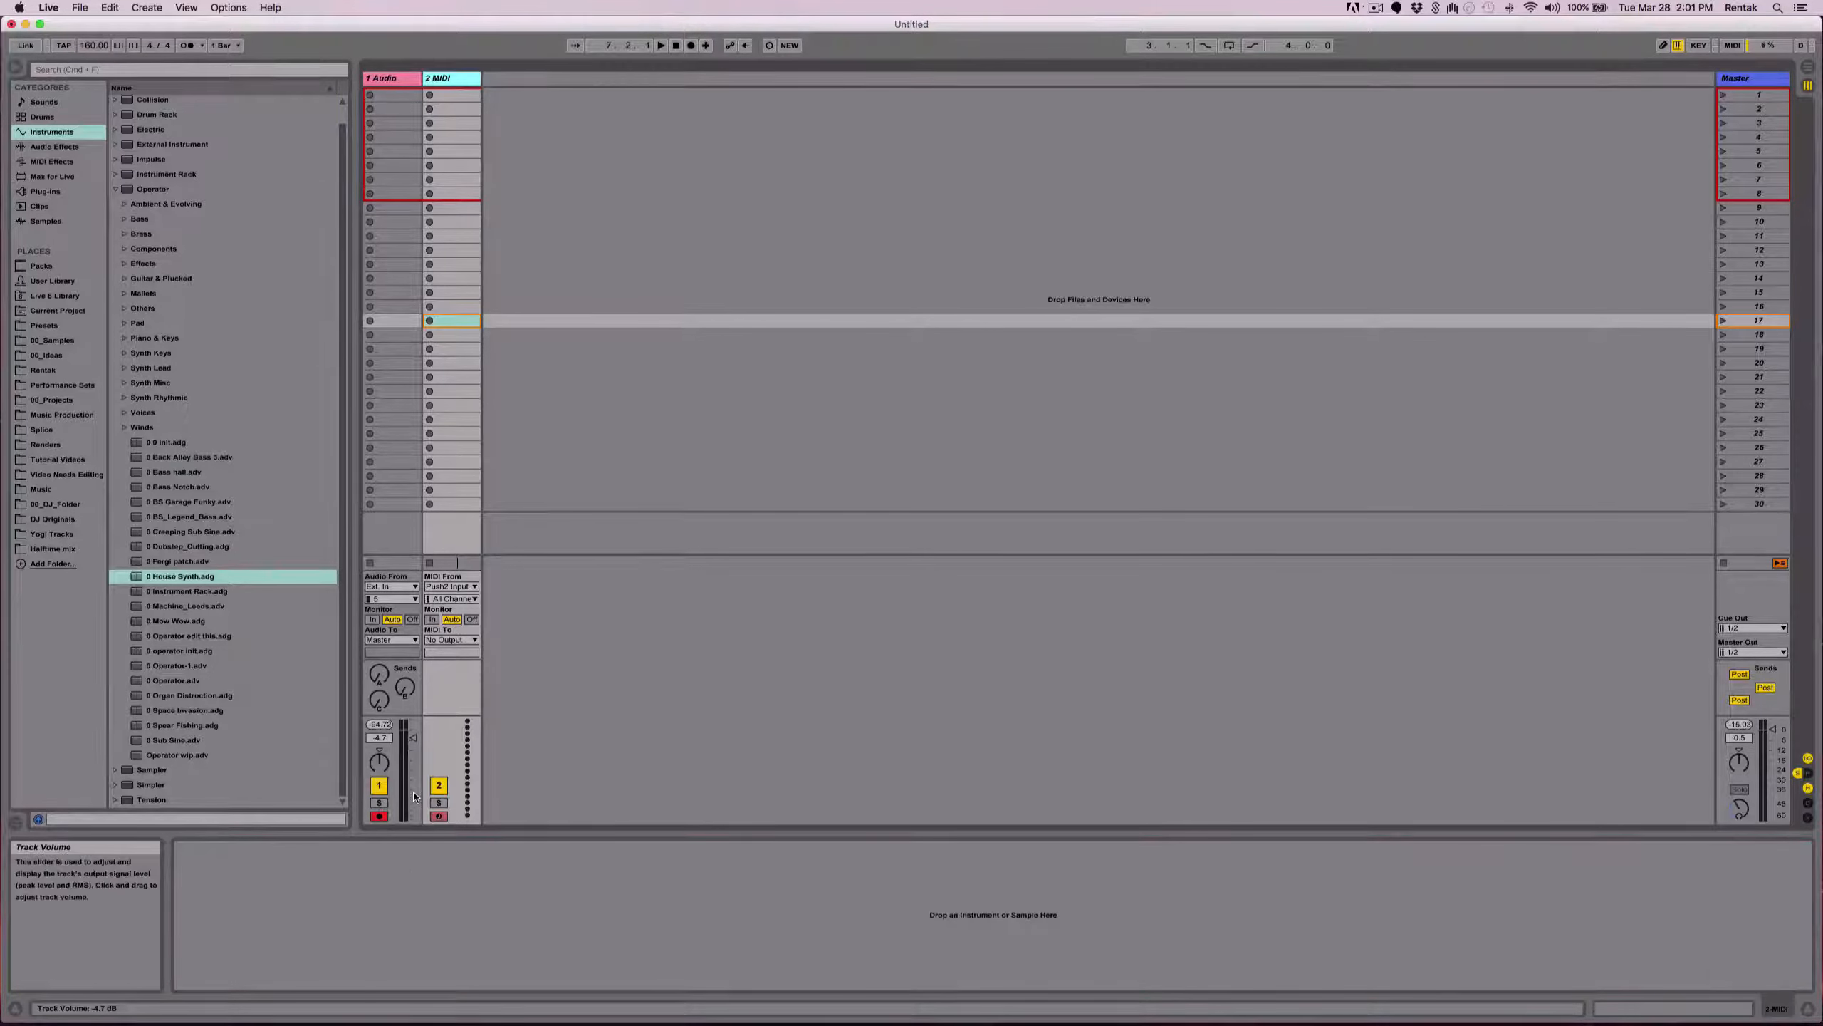
# Review the Save as Default MIDI Track option again on the emptied track and dismiss it.
pyautogui.rightClick(470, 81)
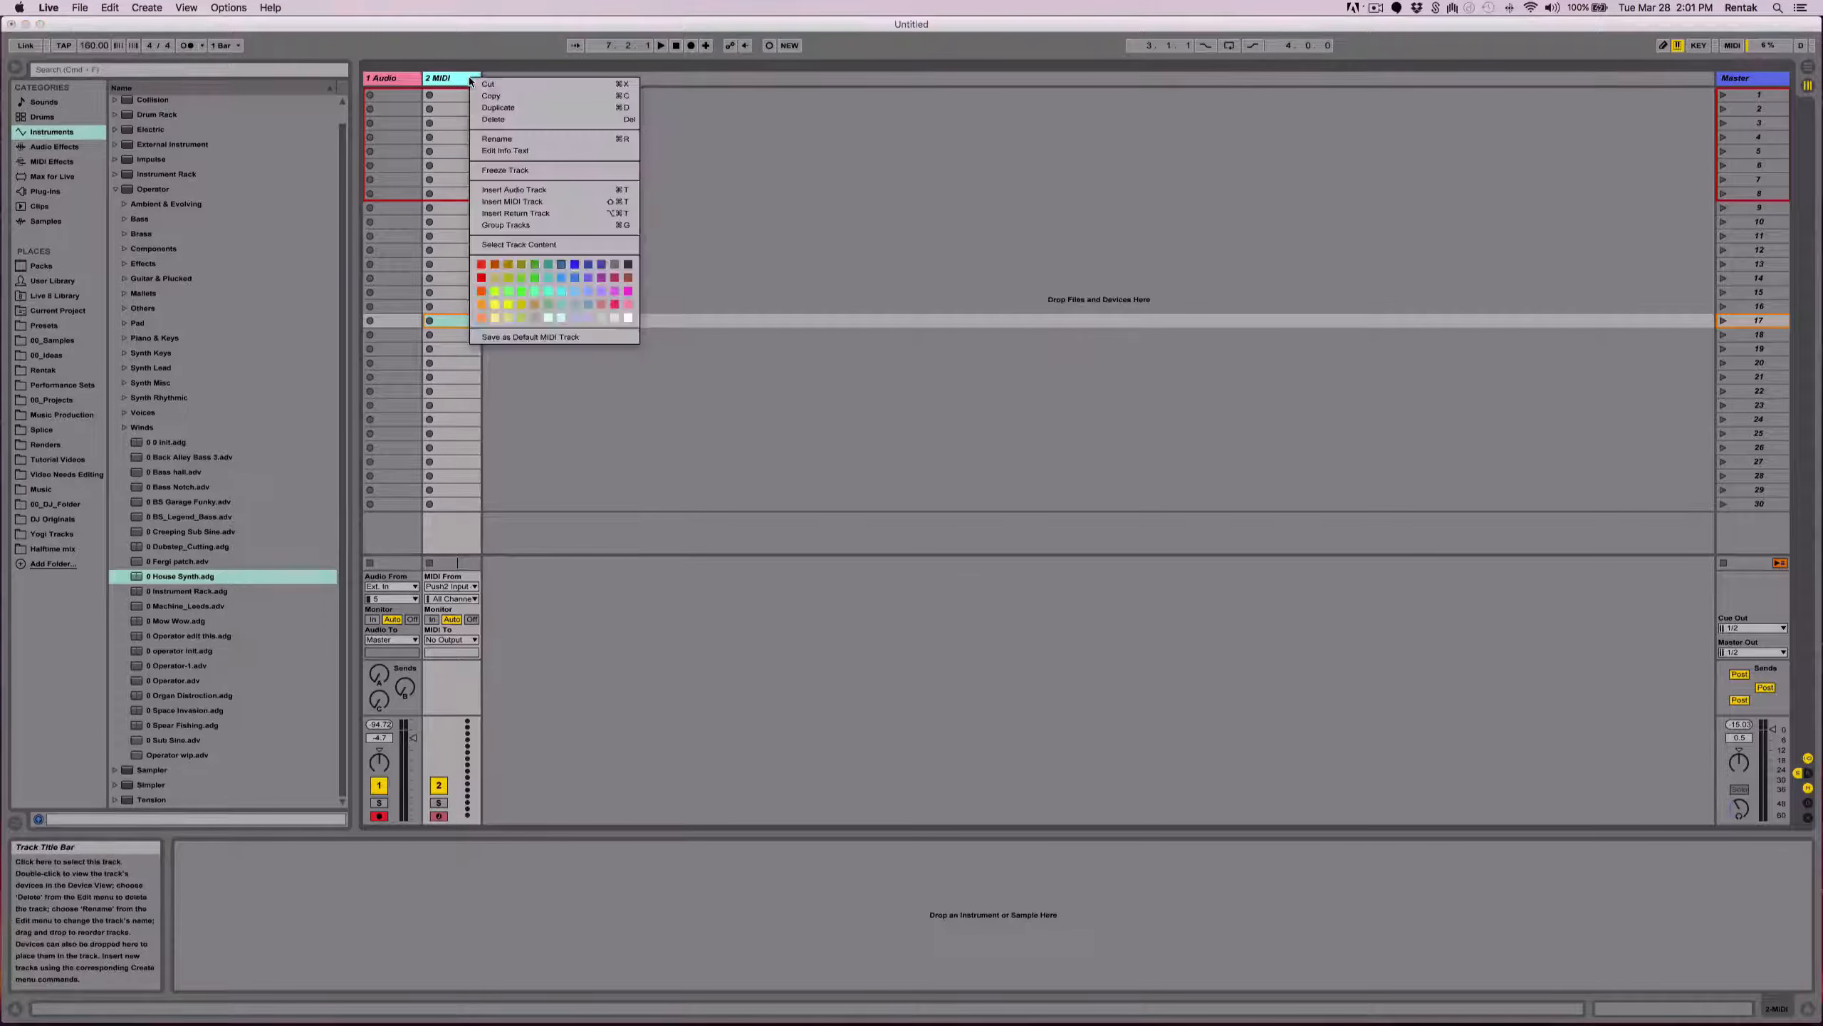
pyautogui.click(467, 83)
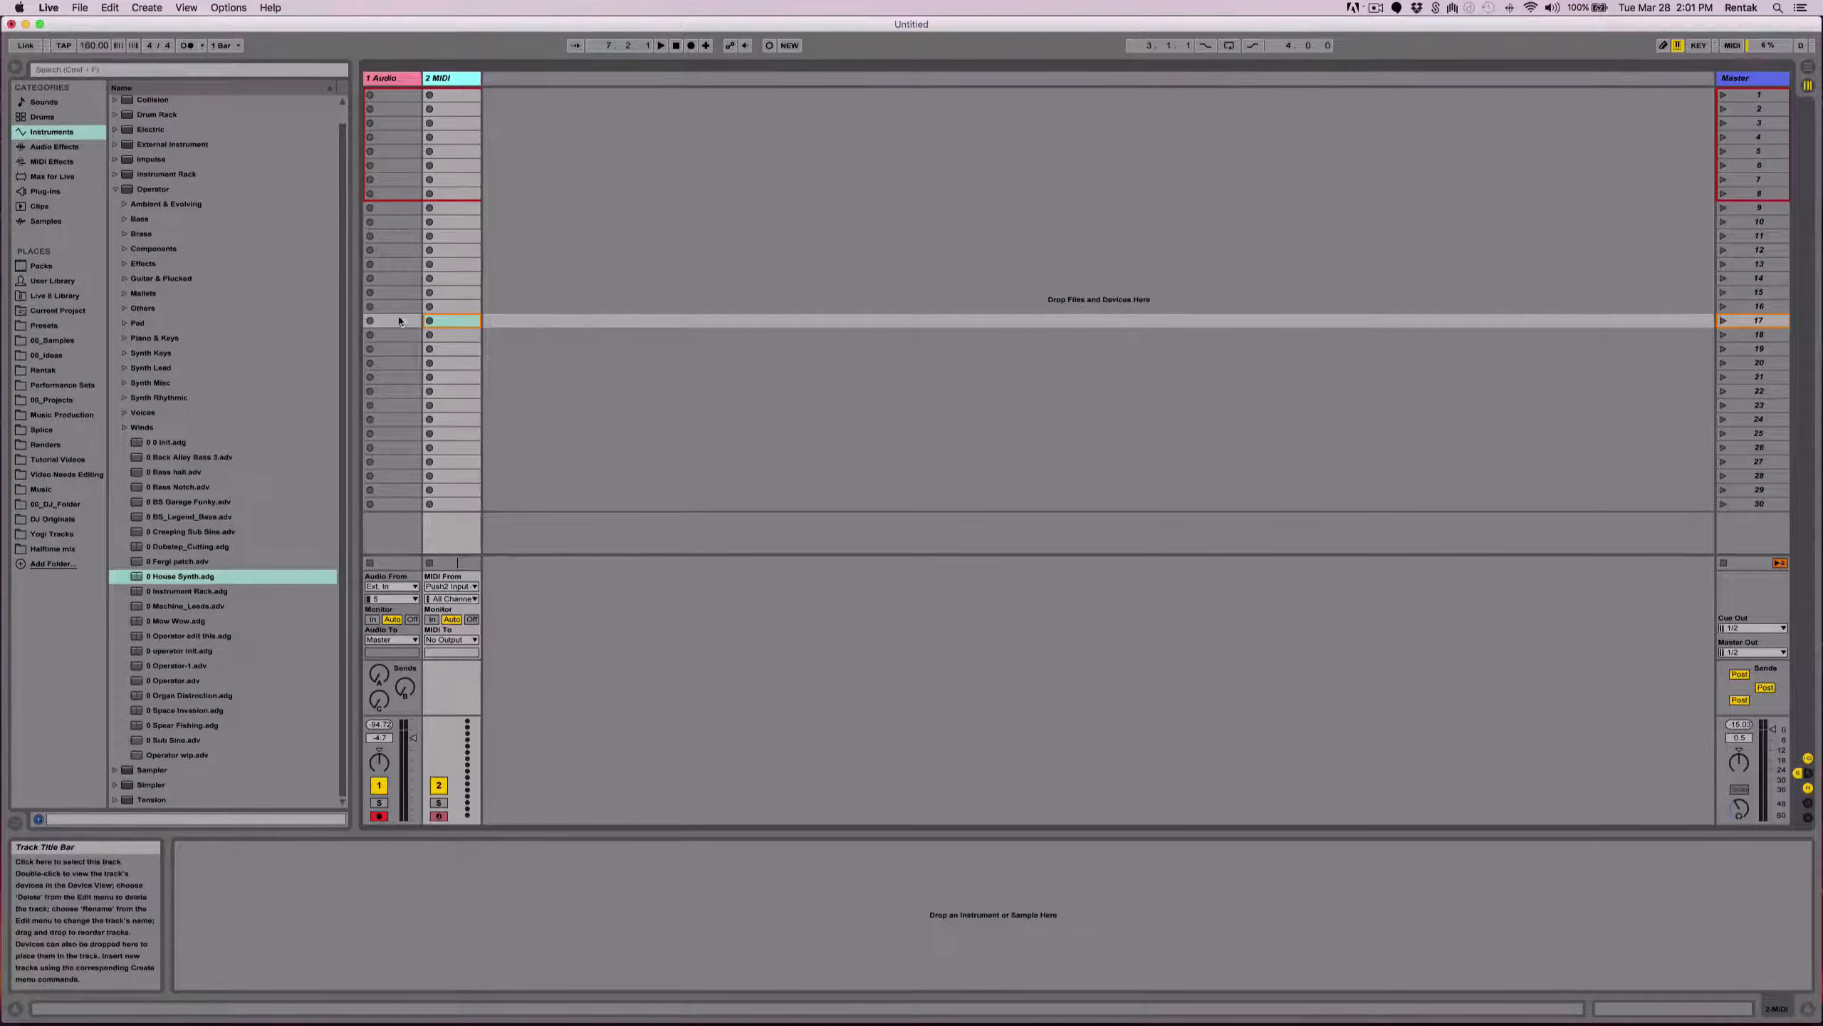
# Turn off monitoring on the 2 MIDI track and add the Scale MIDI effect to it.
pyautogui.doubleClick(185, 577)
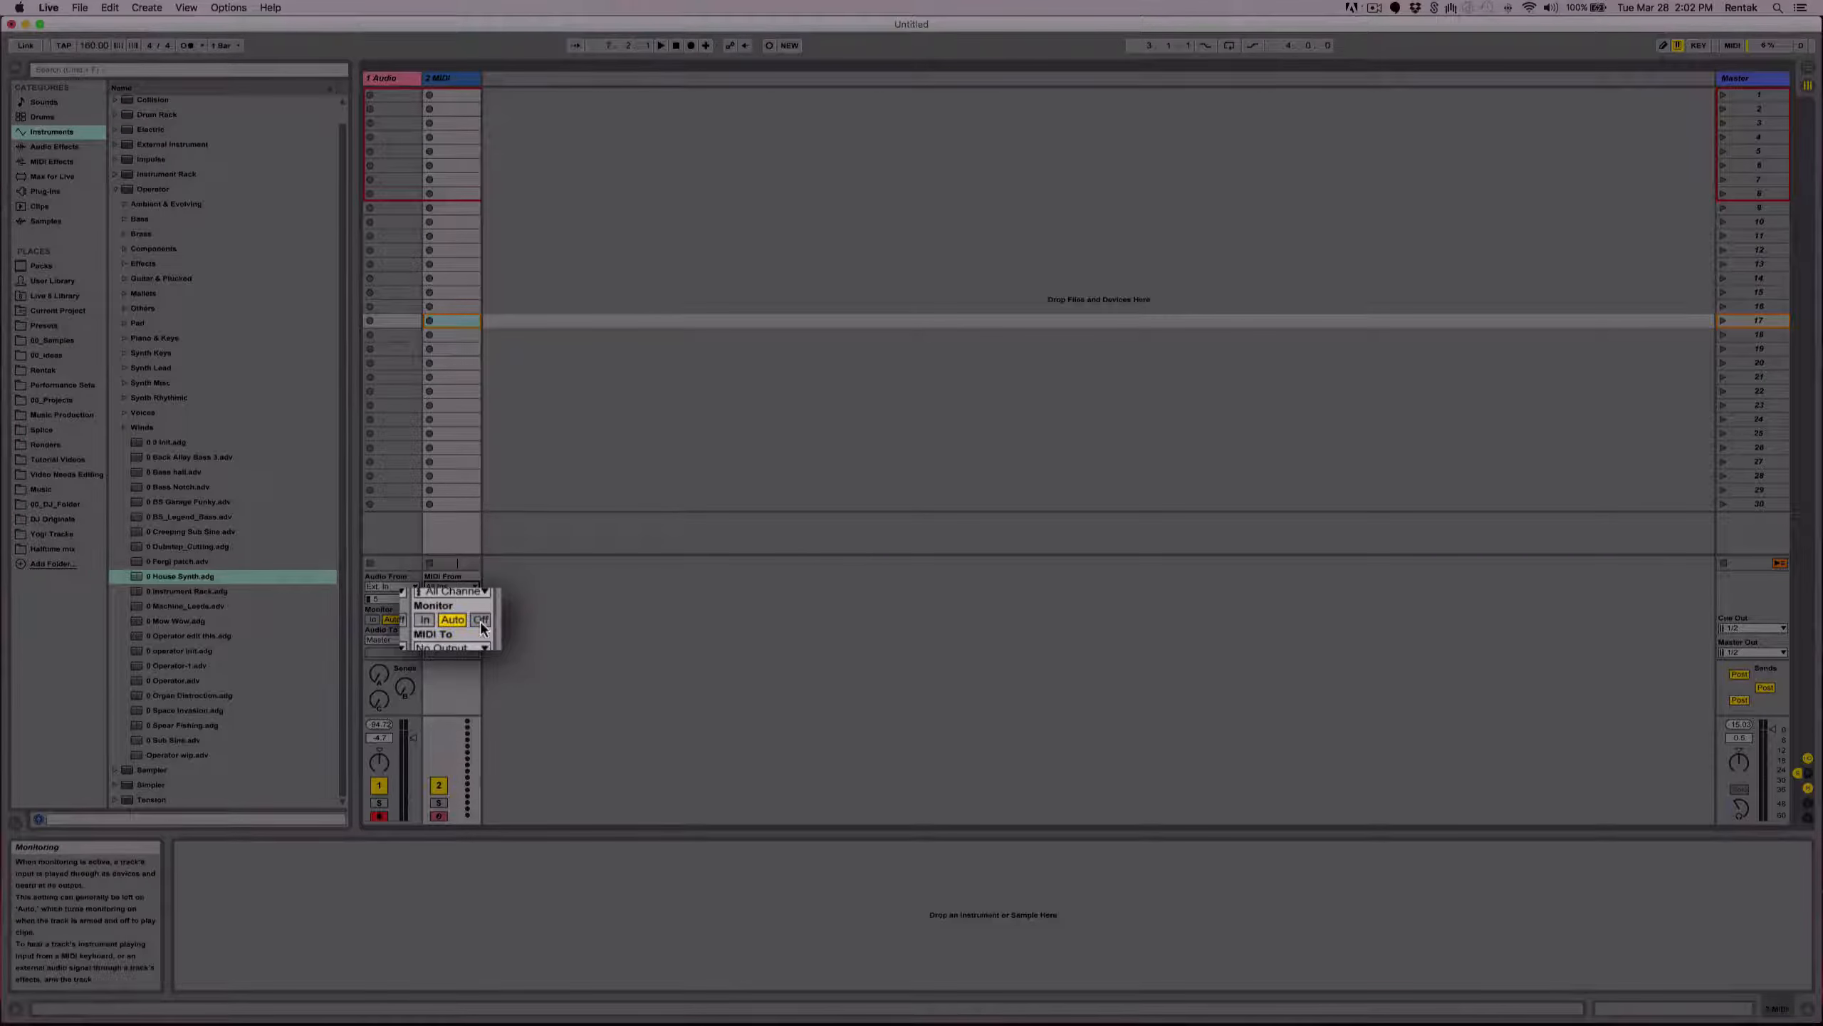
pyautogui.click(479, 618)
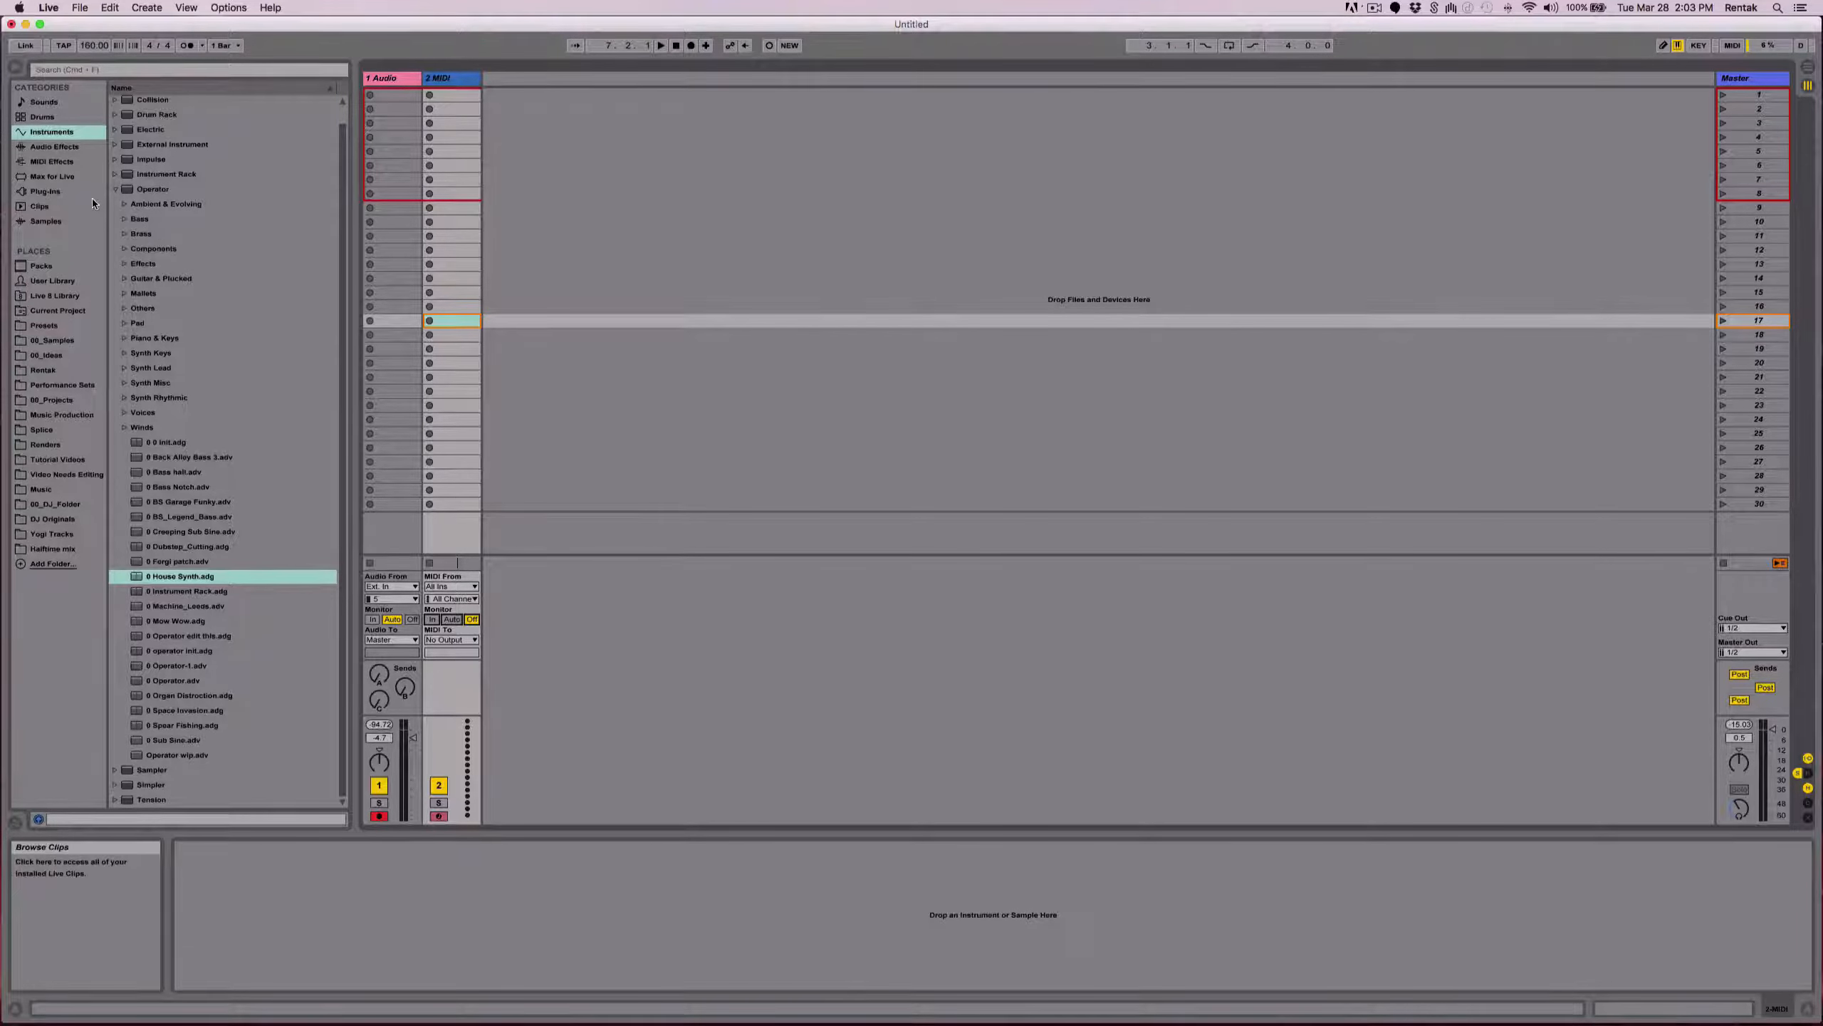
pyautogui.click(62, 168)
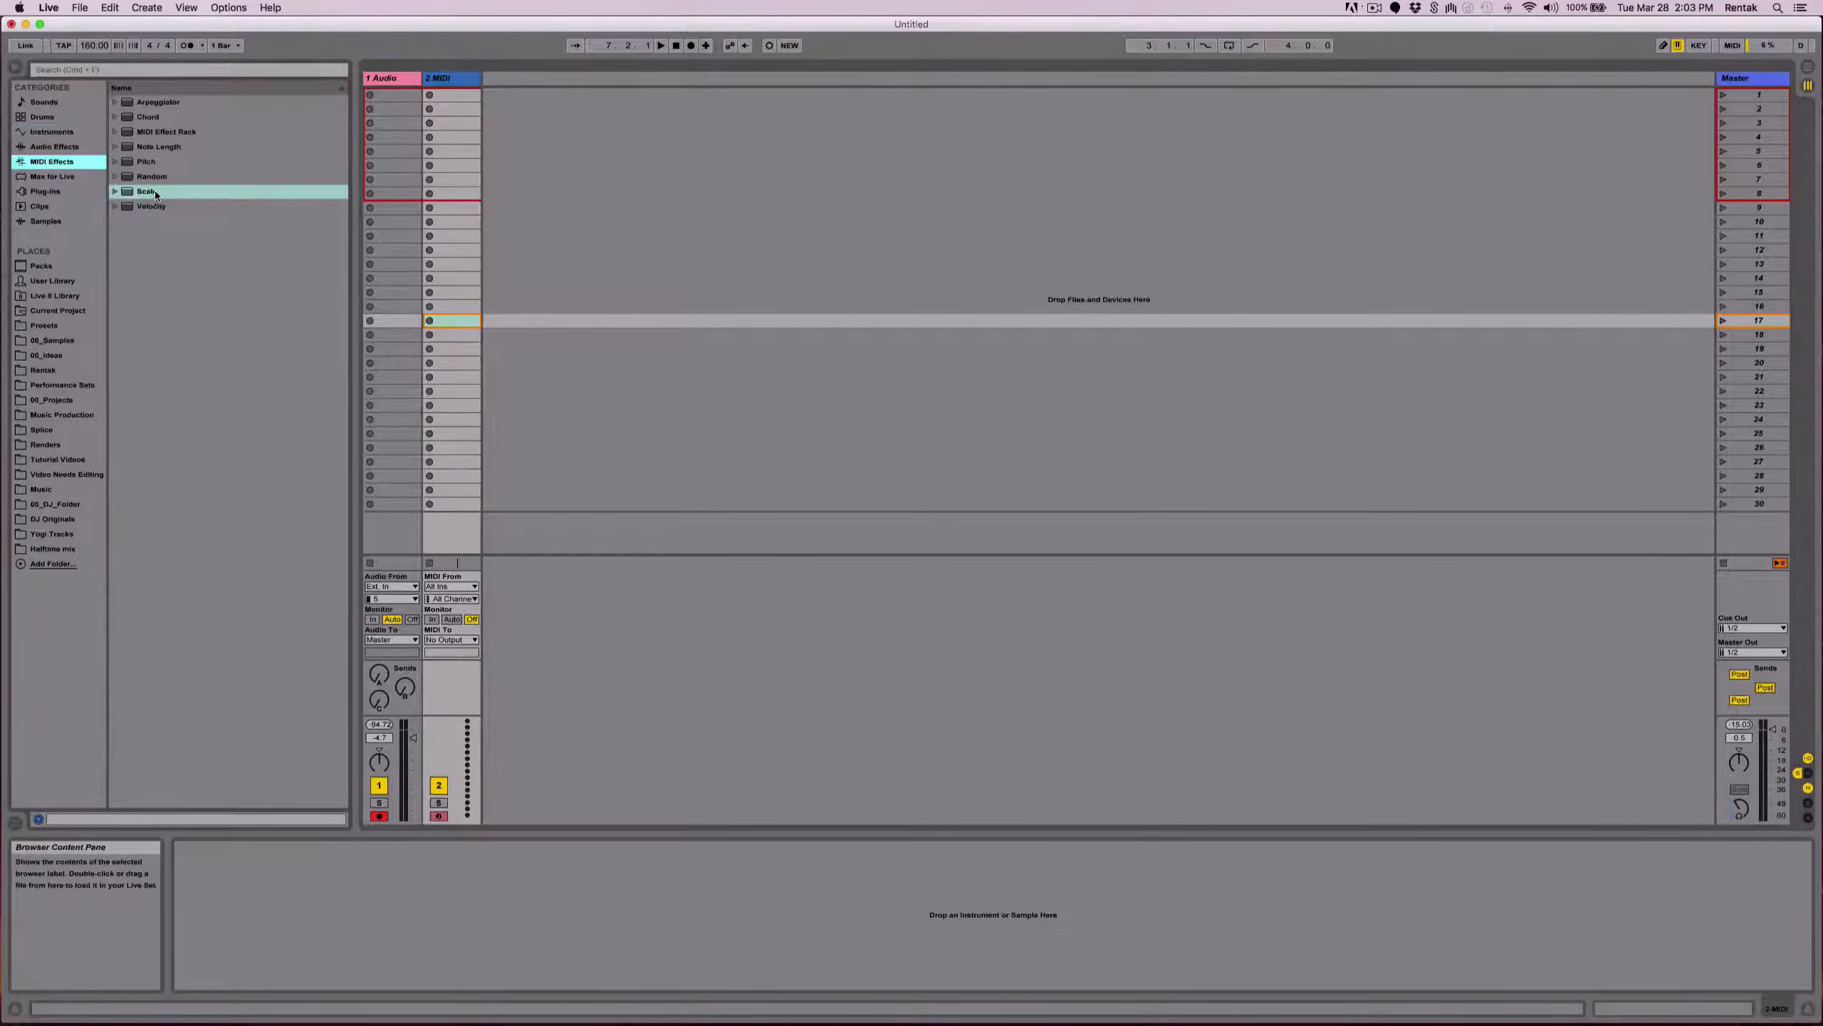
pyautogui.moveTo(151, 191); pyautogui.dragTo(548, 898)
pyautogui.moveTo(442, 934); pyautogui.dragTo(446, 964)
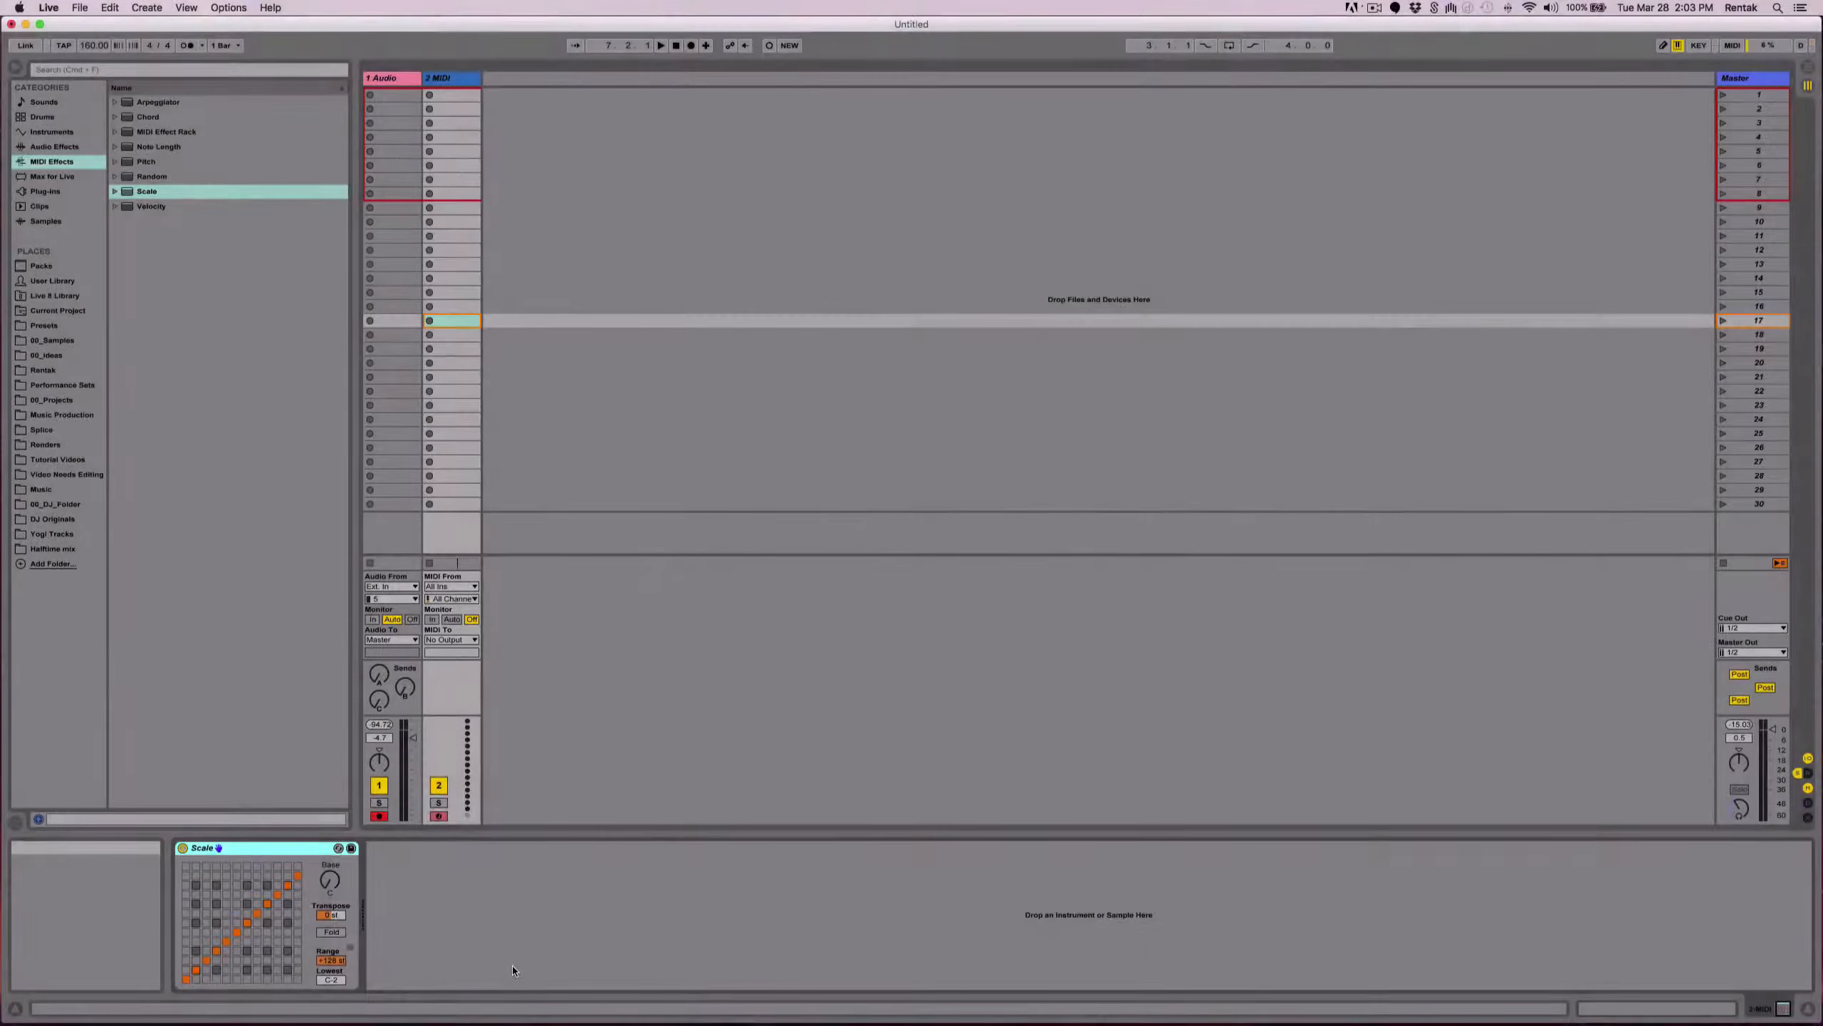
# Set the 2 MIDI track's monitoring to Auto and choose QuNexus (Port 1) as its MIDI input.
pyautogui.click(452, 619)
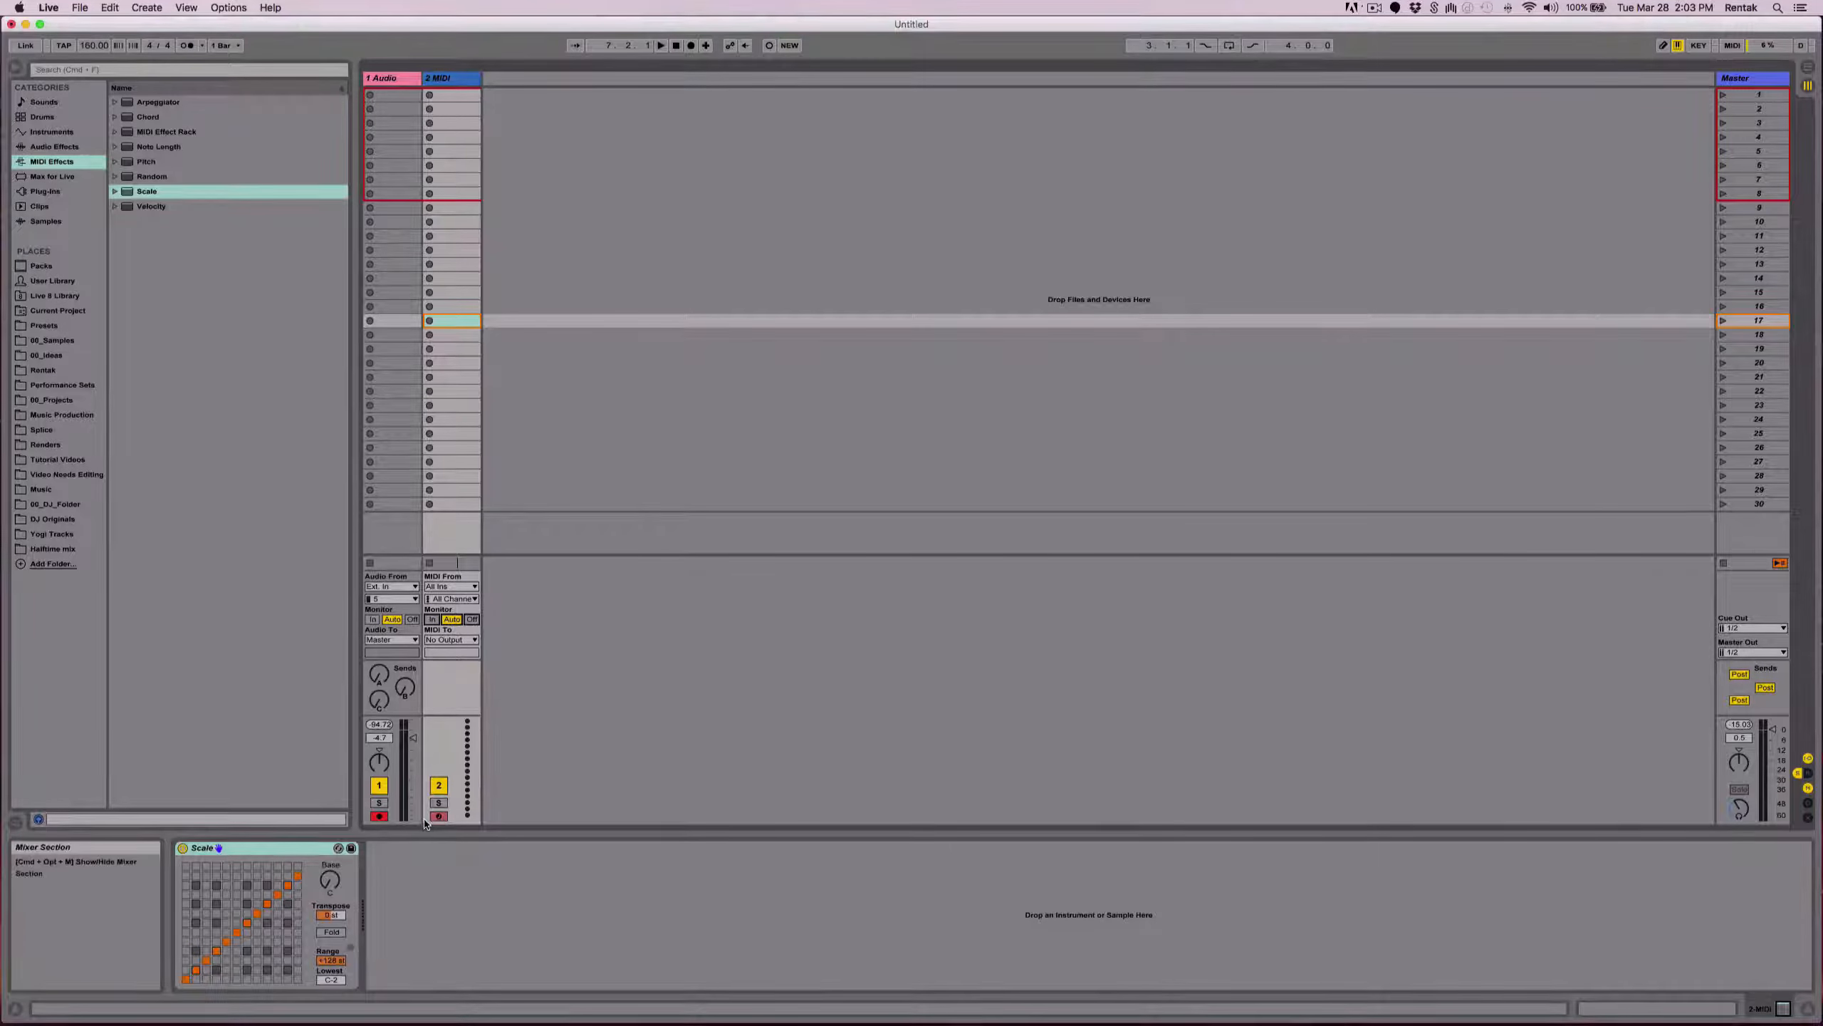
pyautogui.click(439, 817)
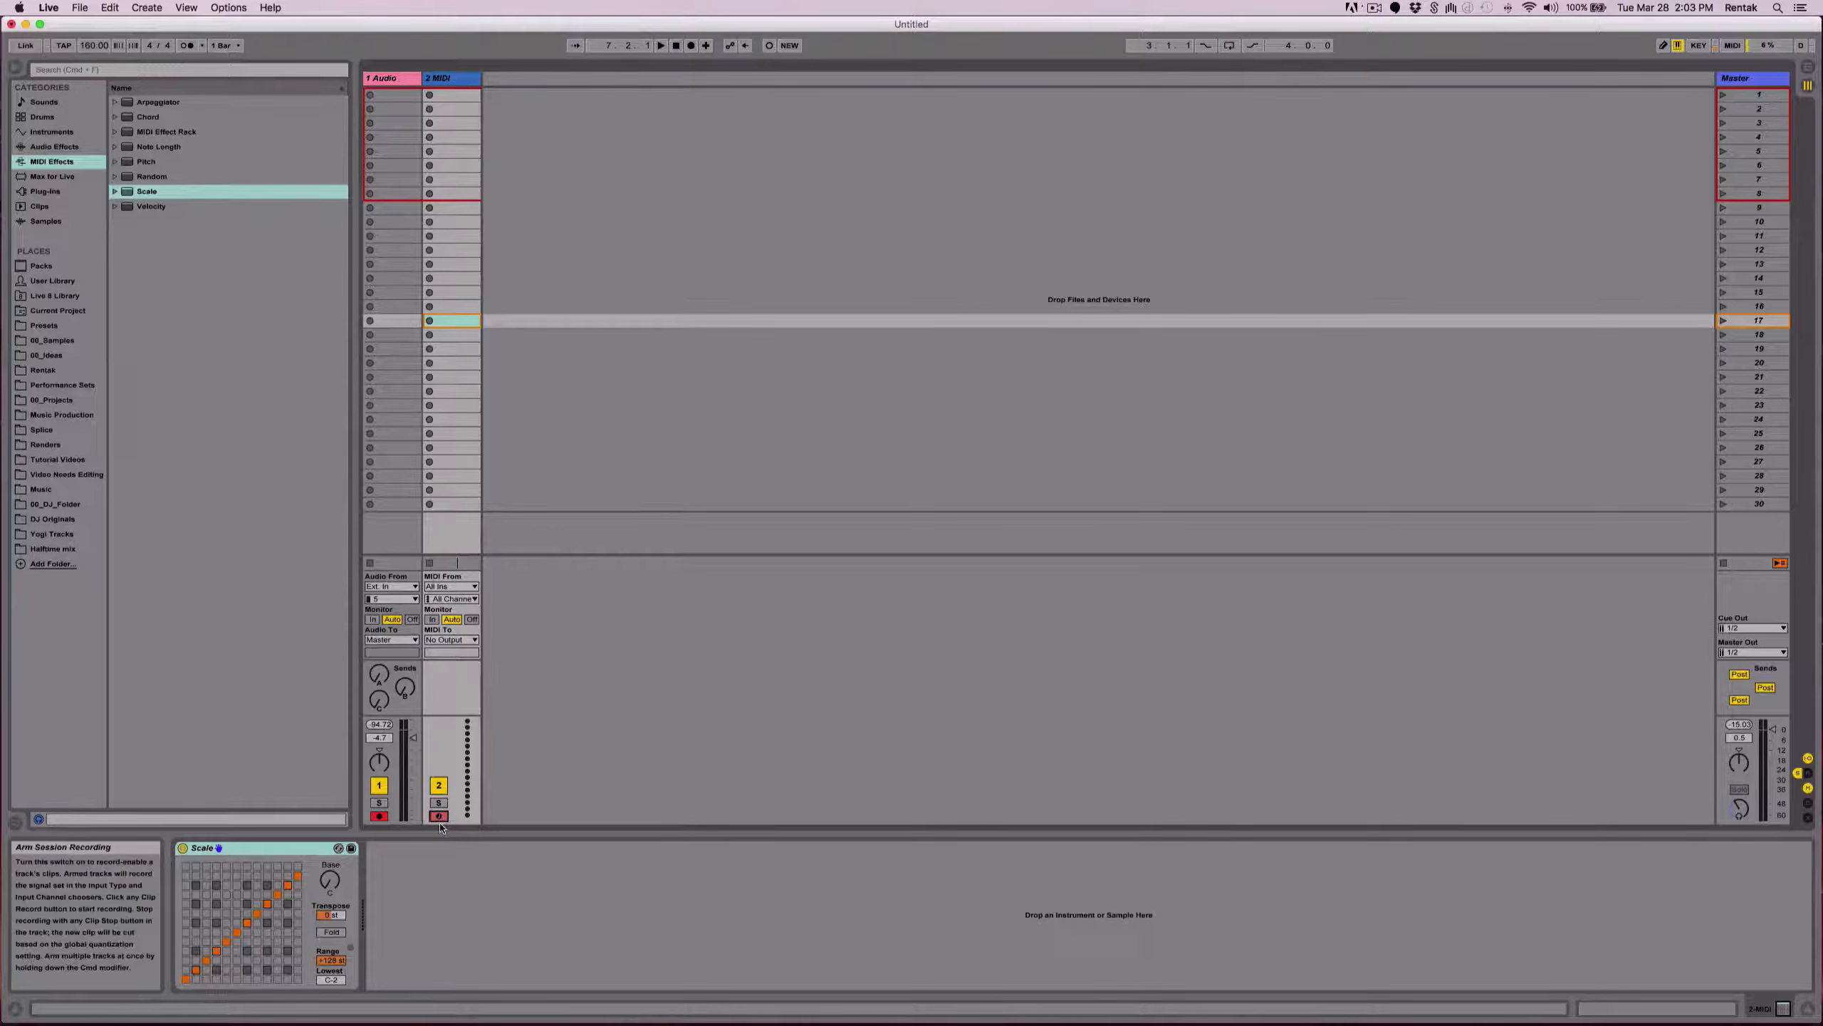
pyautogui.click(471, 586)
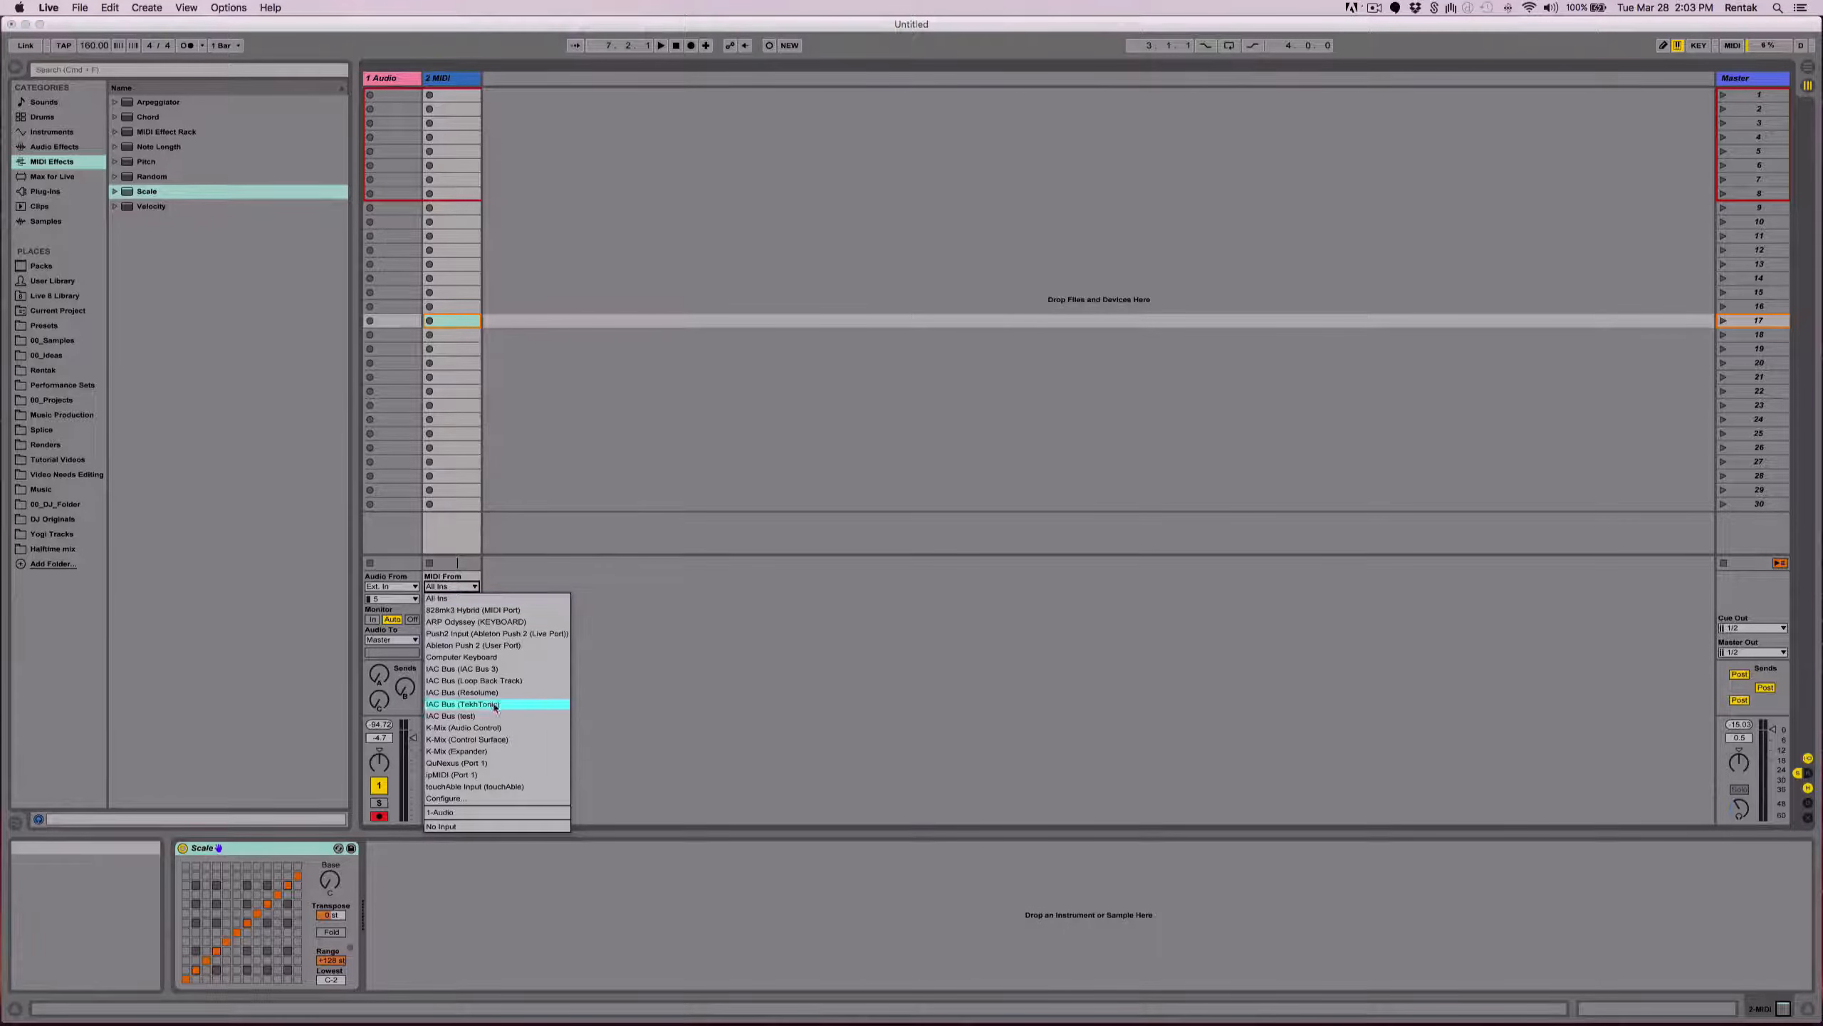
pyautogui.click(492, 763)
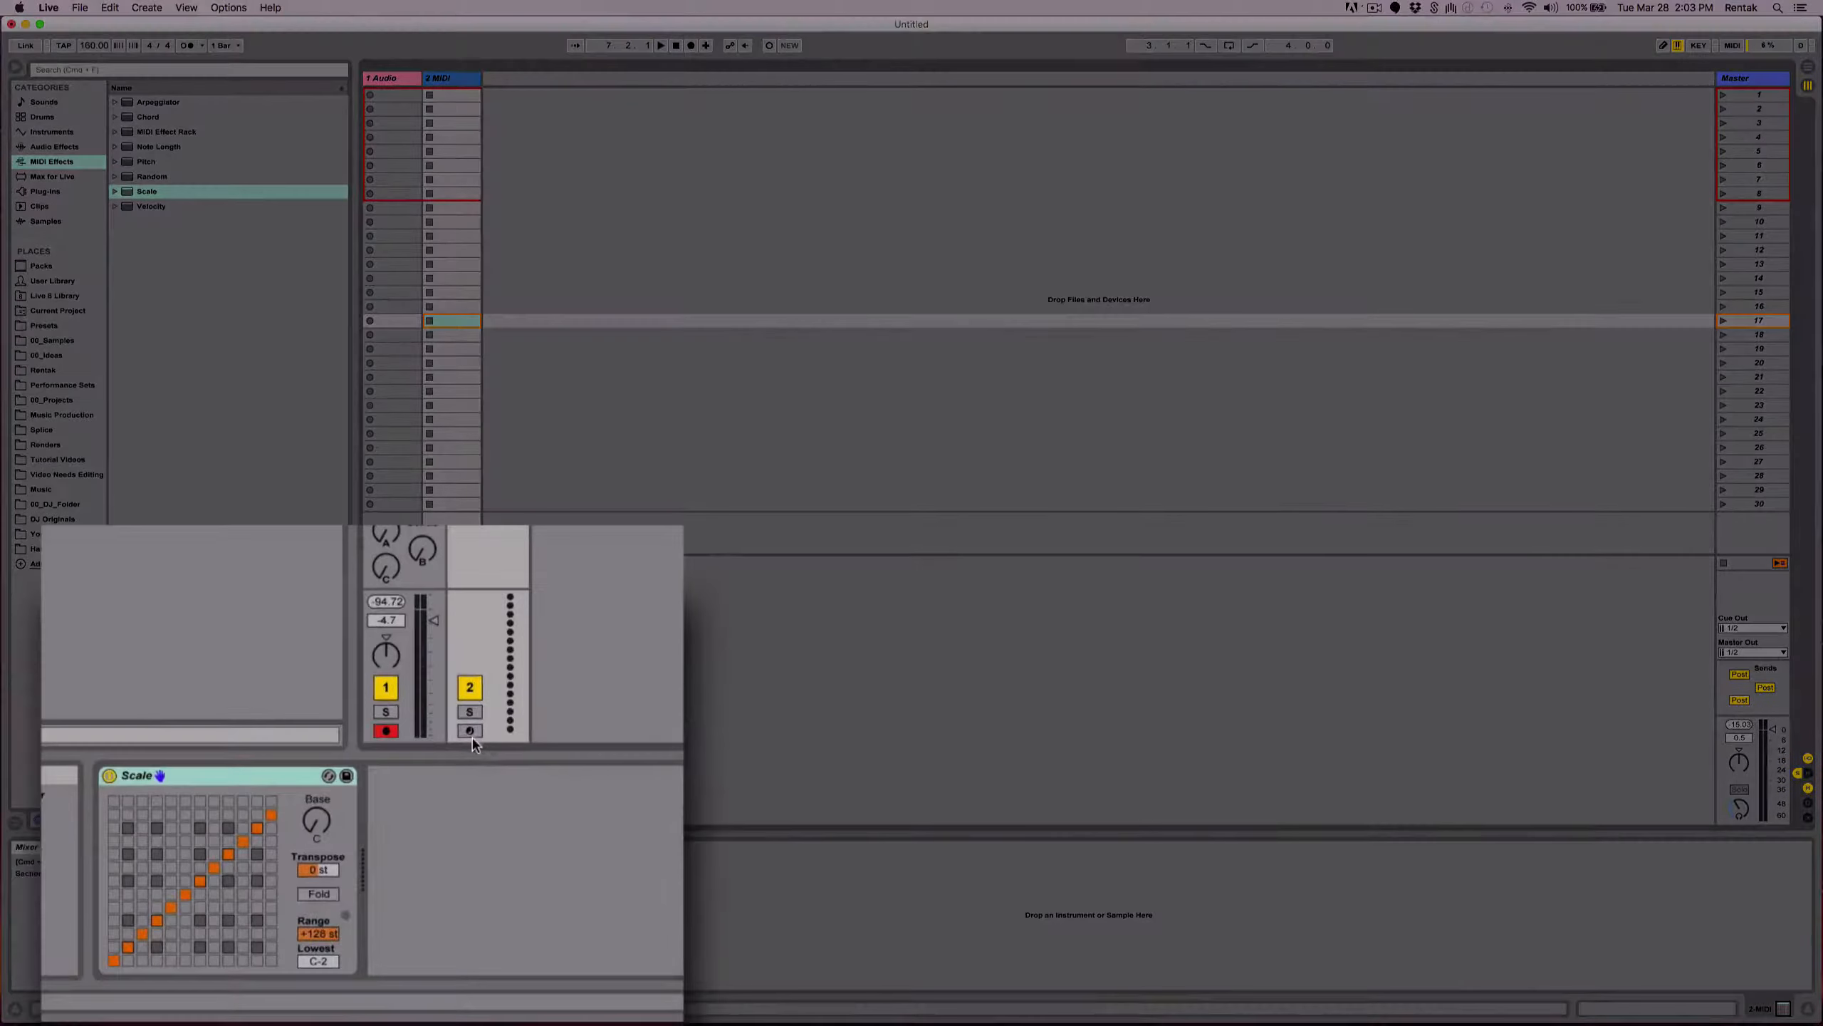
# Toggle the 2 MIDI track's record arm, leaving it disarmed, and set its monitoring to In.
pyautogui.click(439, 816)
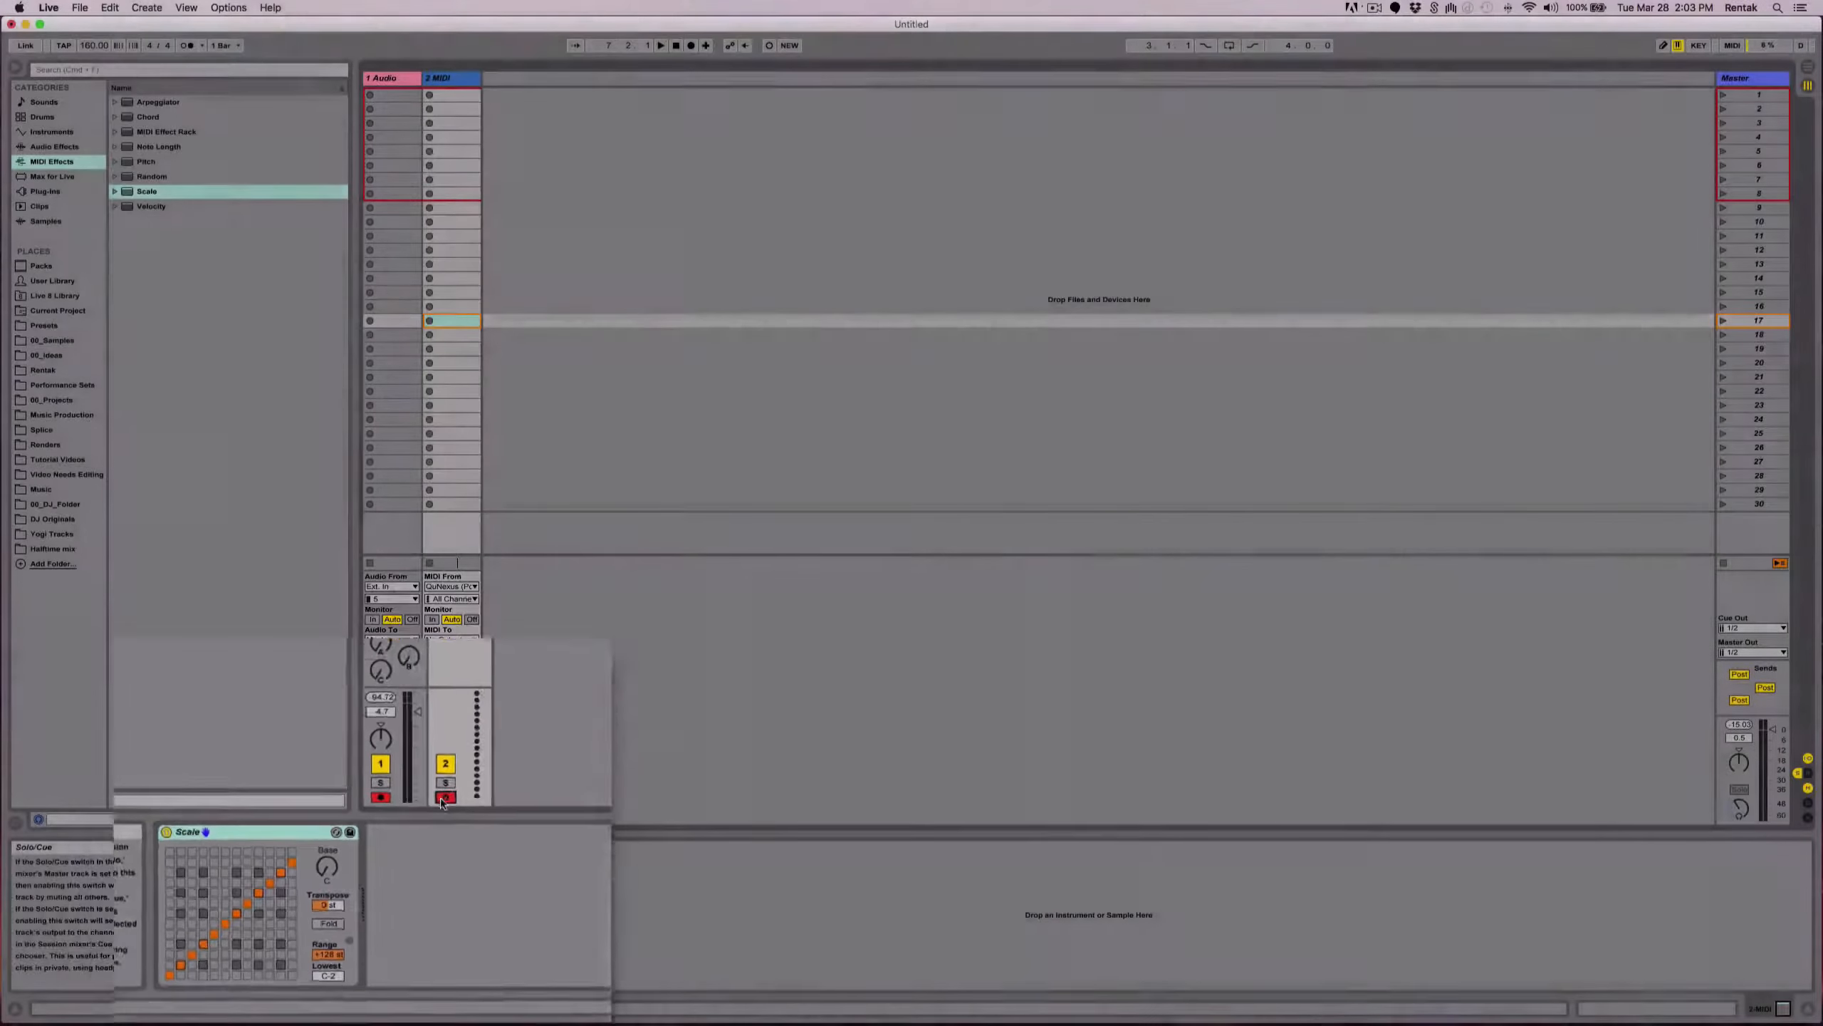
pyautogui.click(470, 733)
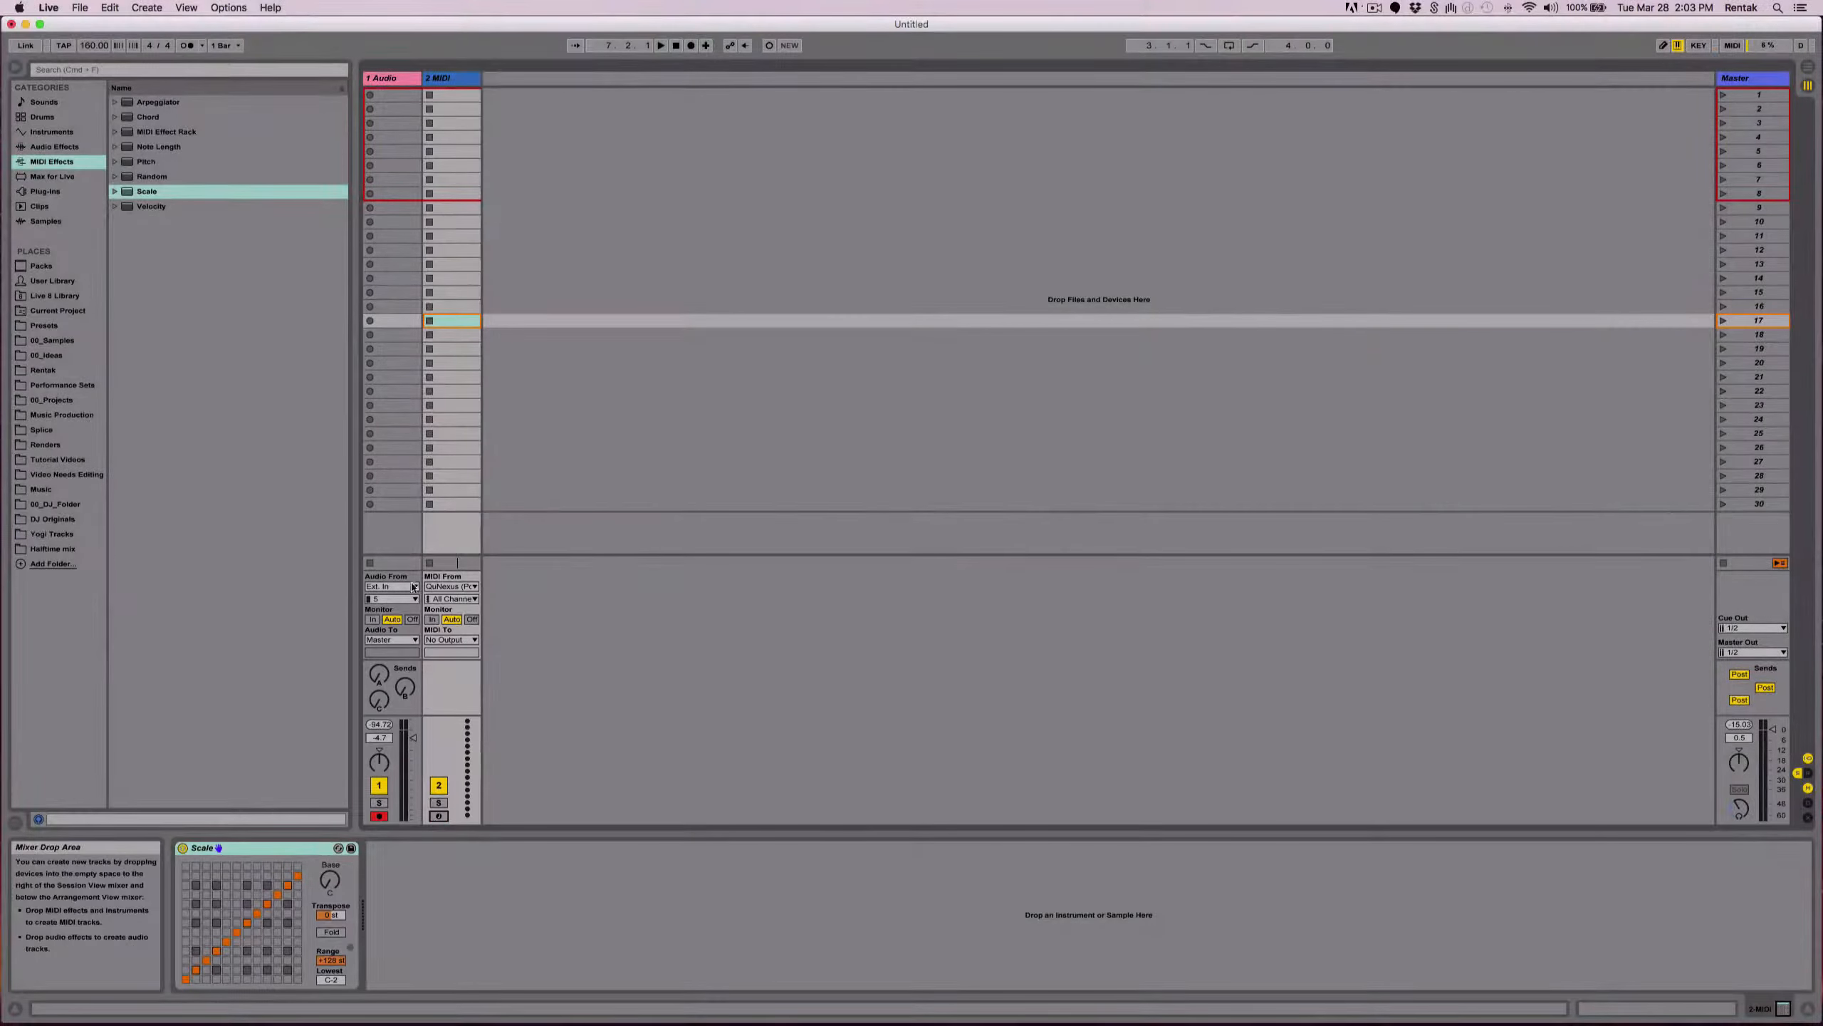
pyautogui.click(433, 620)
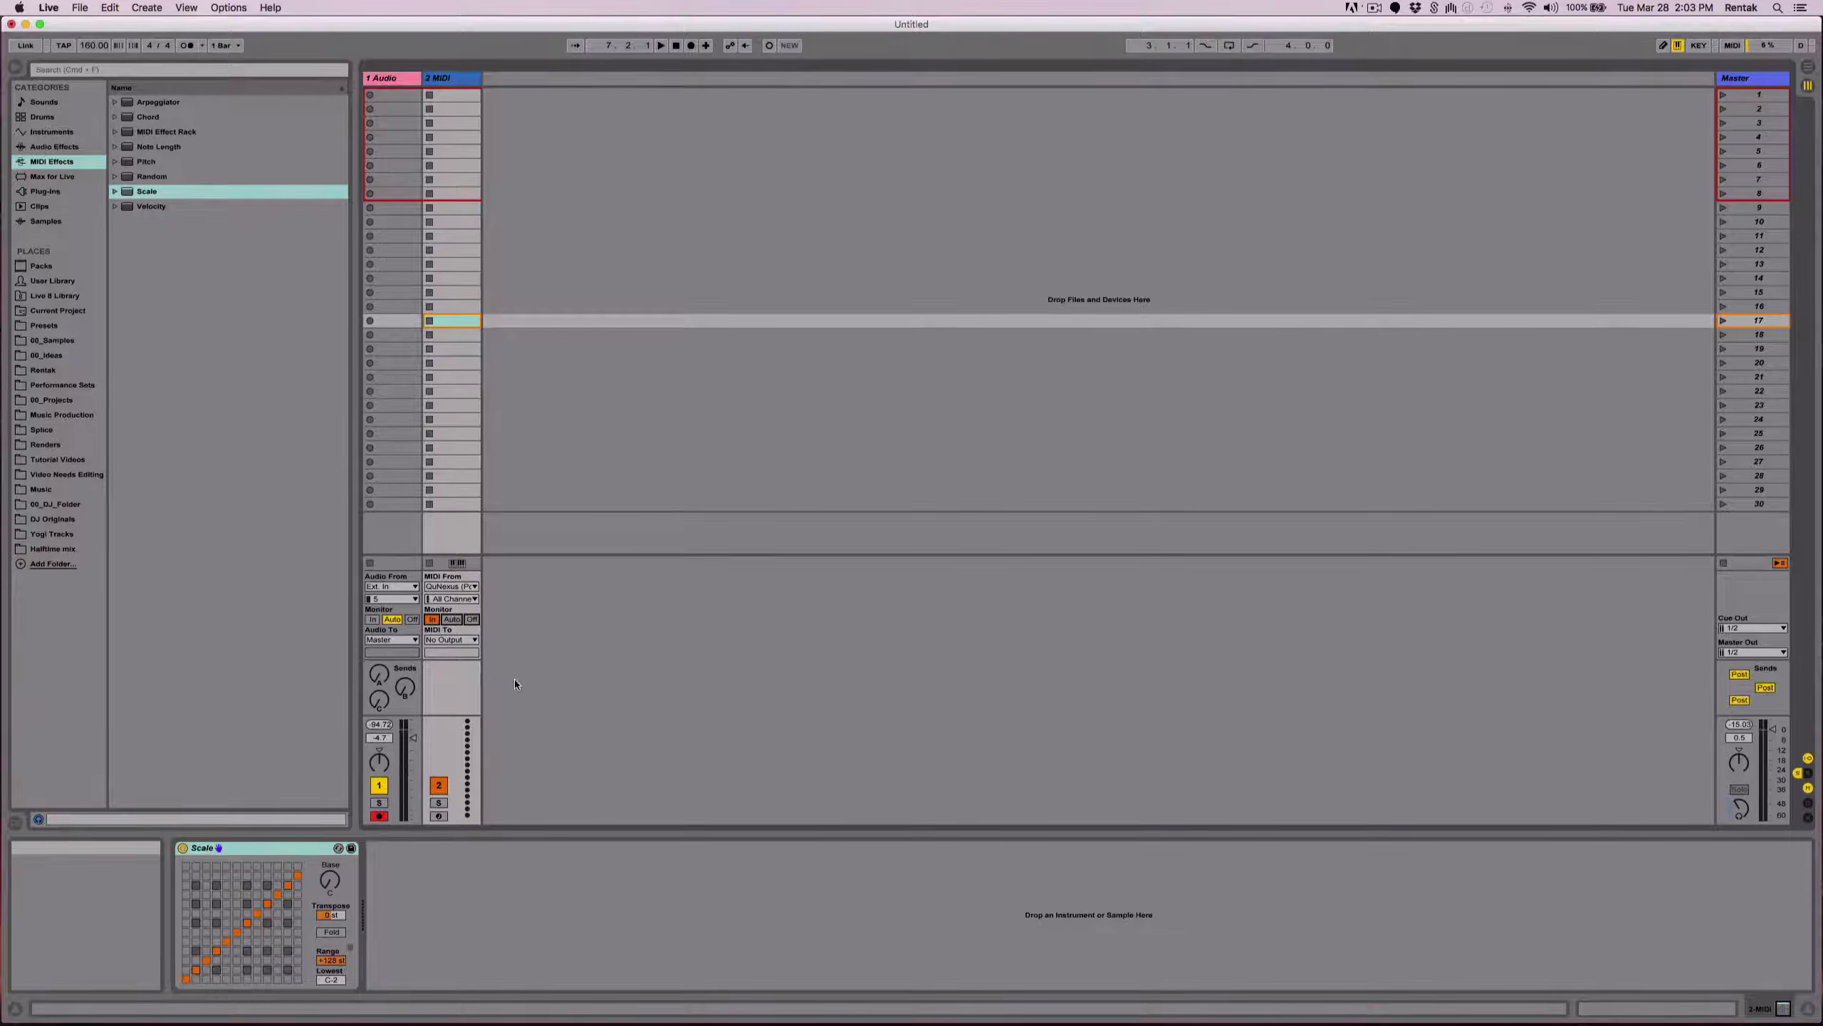
# Create a MIDI clip in the 2 MIDI track's second slot and fill it with a row of duplicated 1/16 notes on C#1.
pyautogui.doubleClick(453, 109)
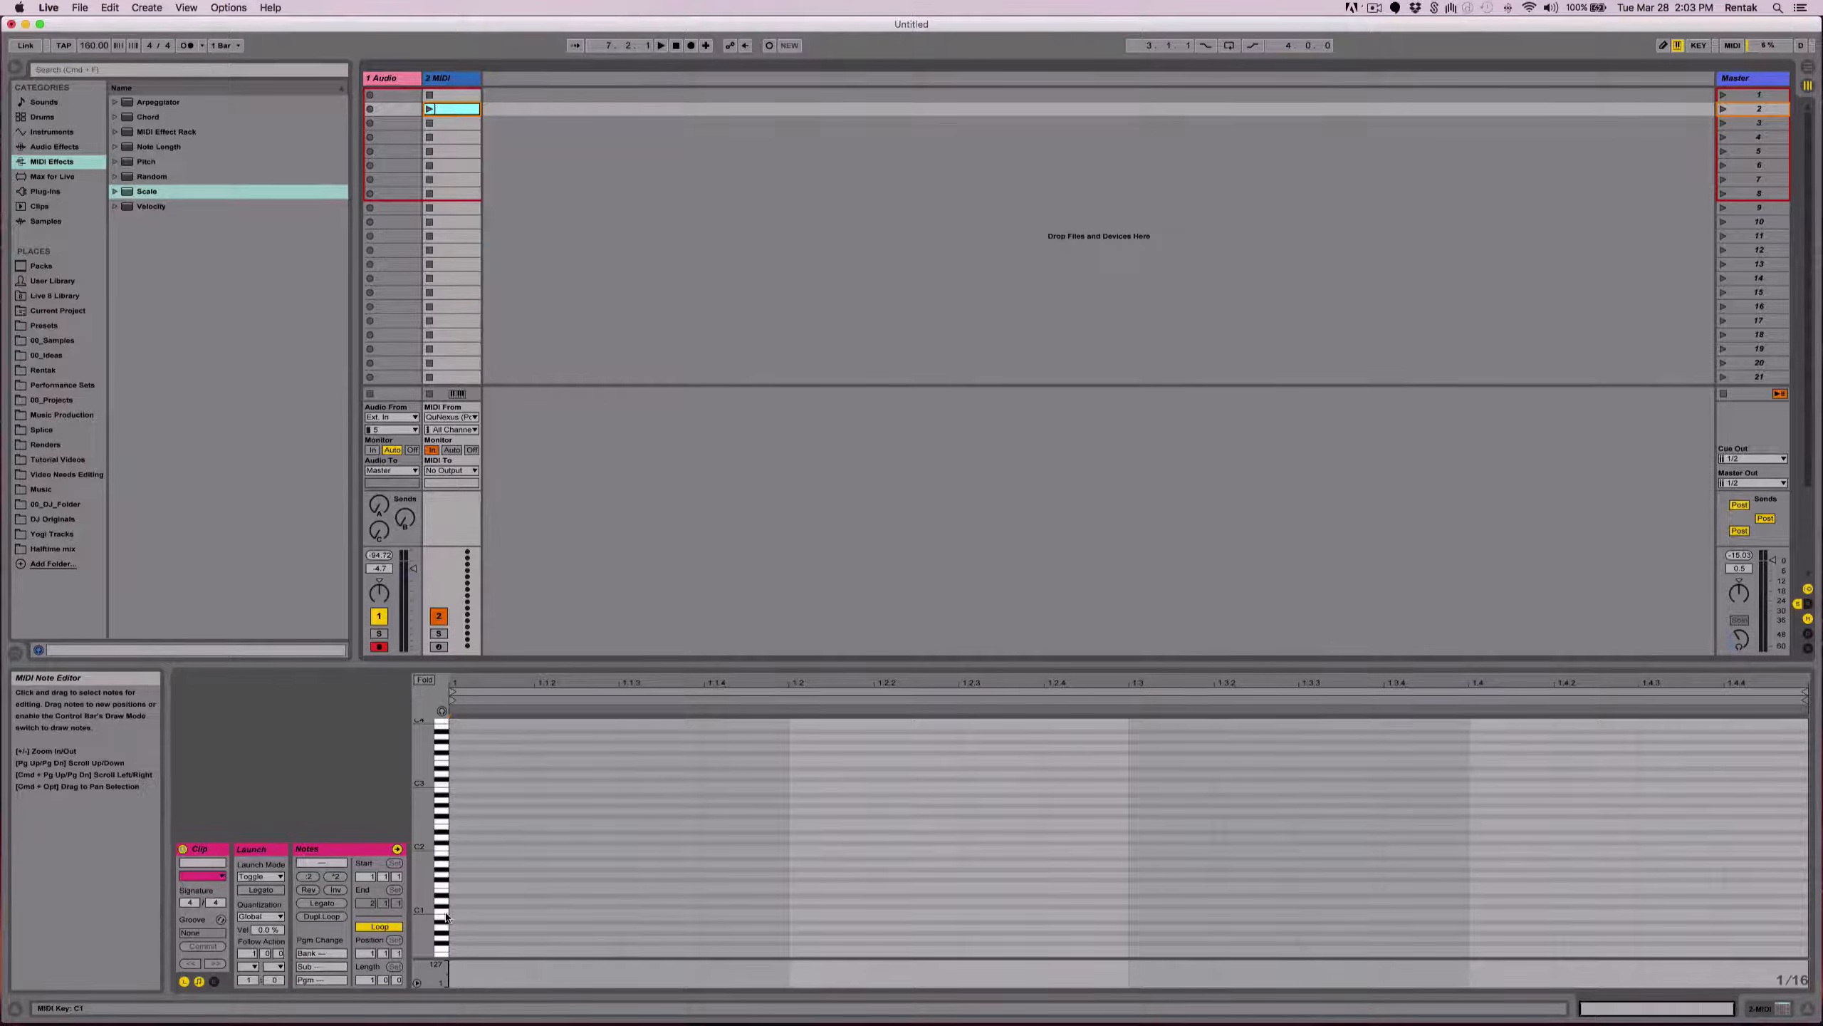
pyautogui.doubleClick(484, 879)
pyautogui.moveTo(529, 881); pyautogui.dragTo(534, 881)
pyautogui.moveTo(565, 823); pyautogui.dragTo(491, 953)
pyautogui.press('super+d')
pyautogui.press('super+d')
pyautogui.press('super+d')
pyautogui.press('super+d')
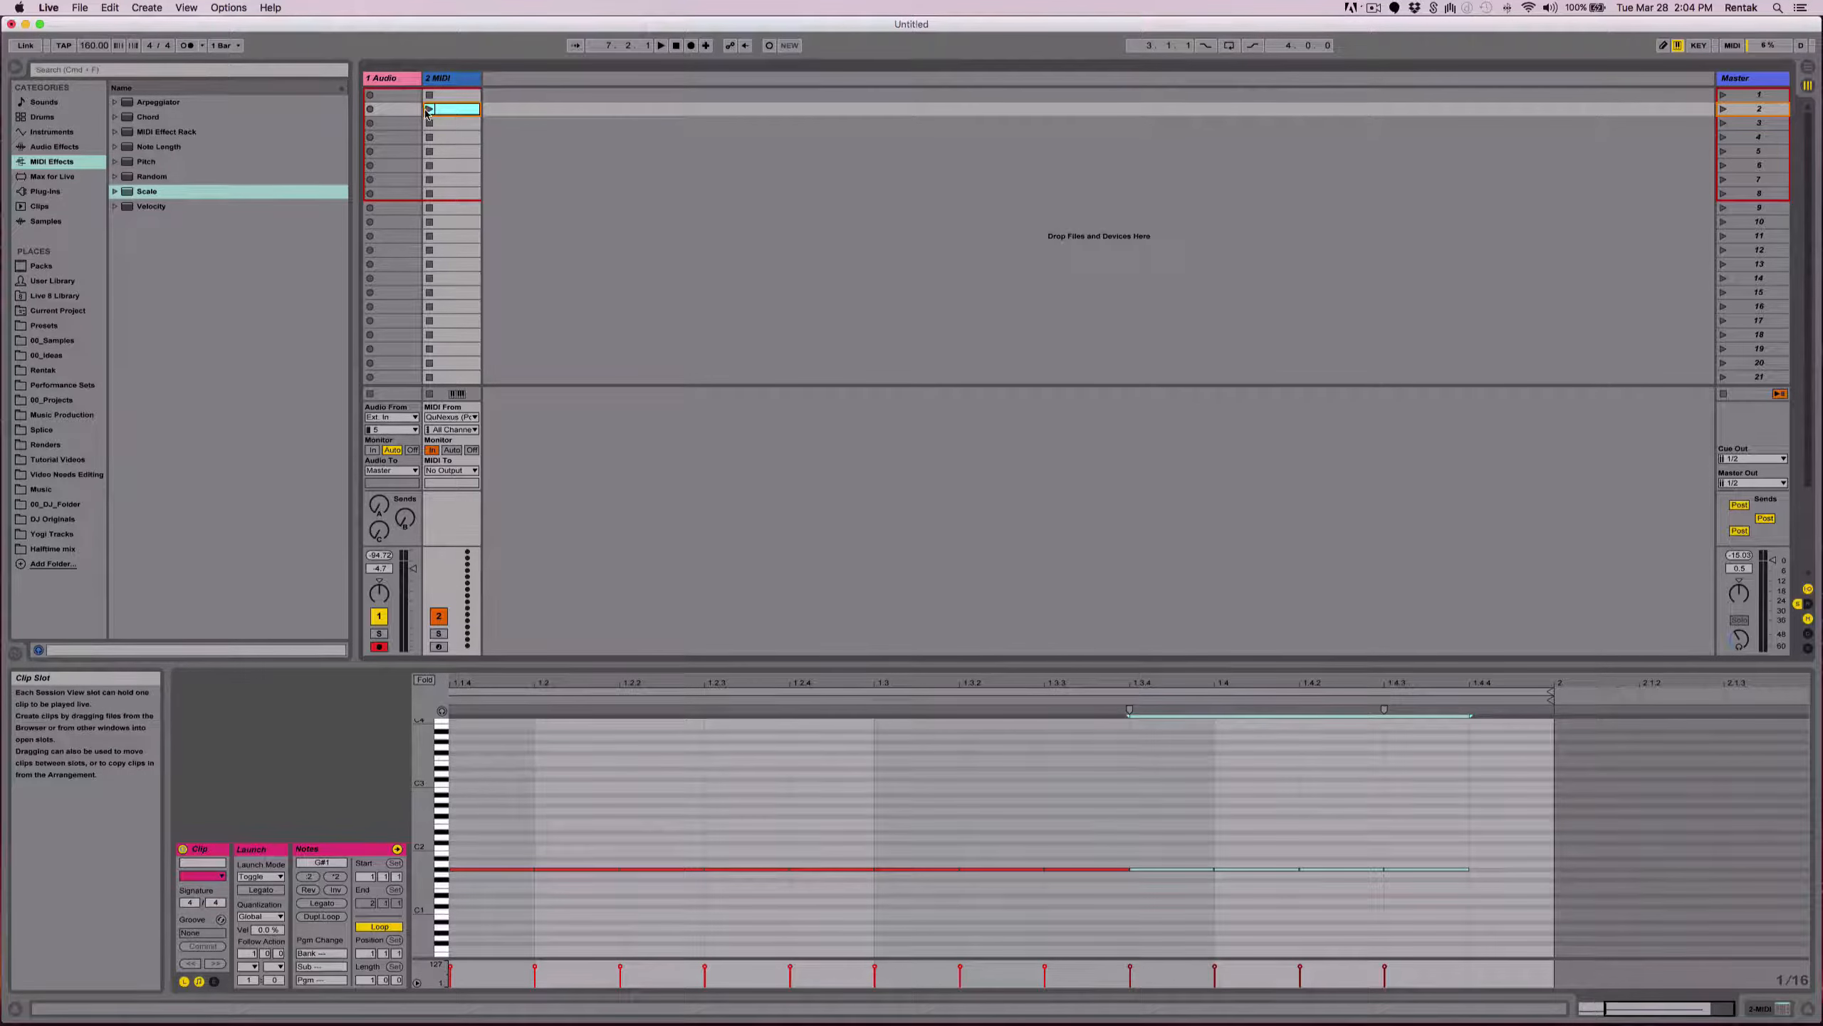
# Launch the new clip and compare its note editor with the Scale device while it plays.
pyautogui.click(429, 109)
pyautogui.click(1757, 1006)
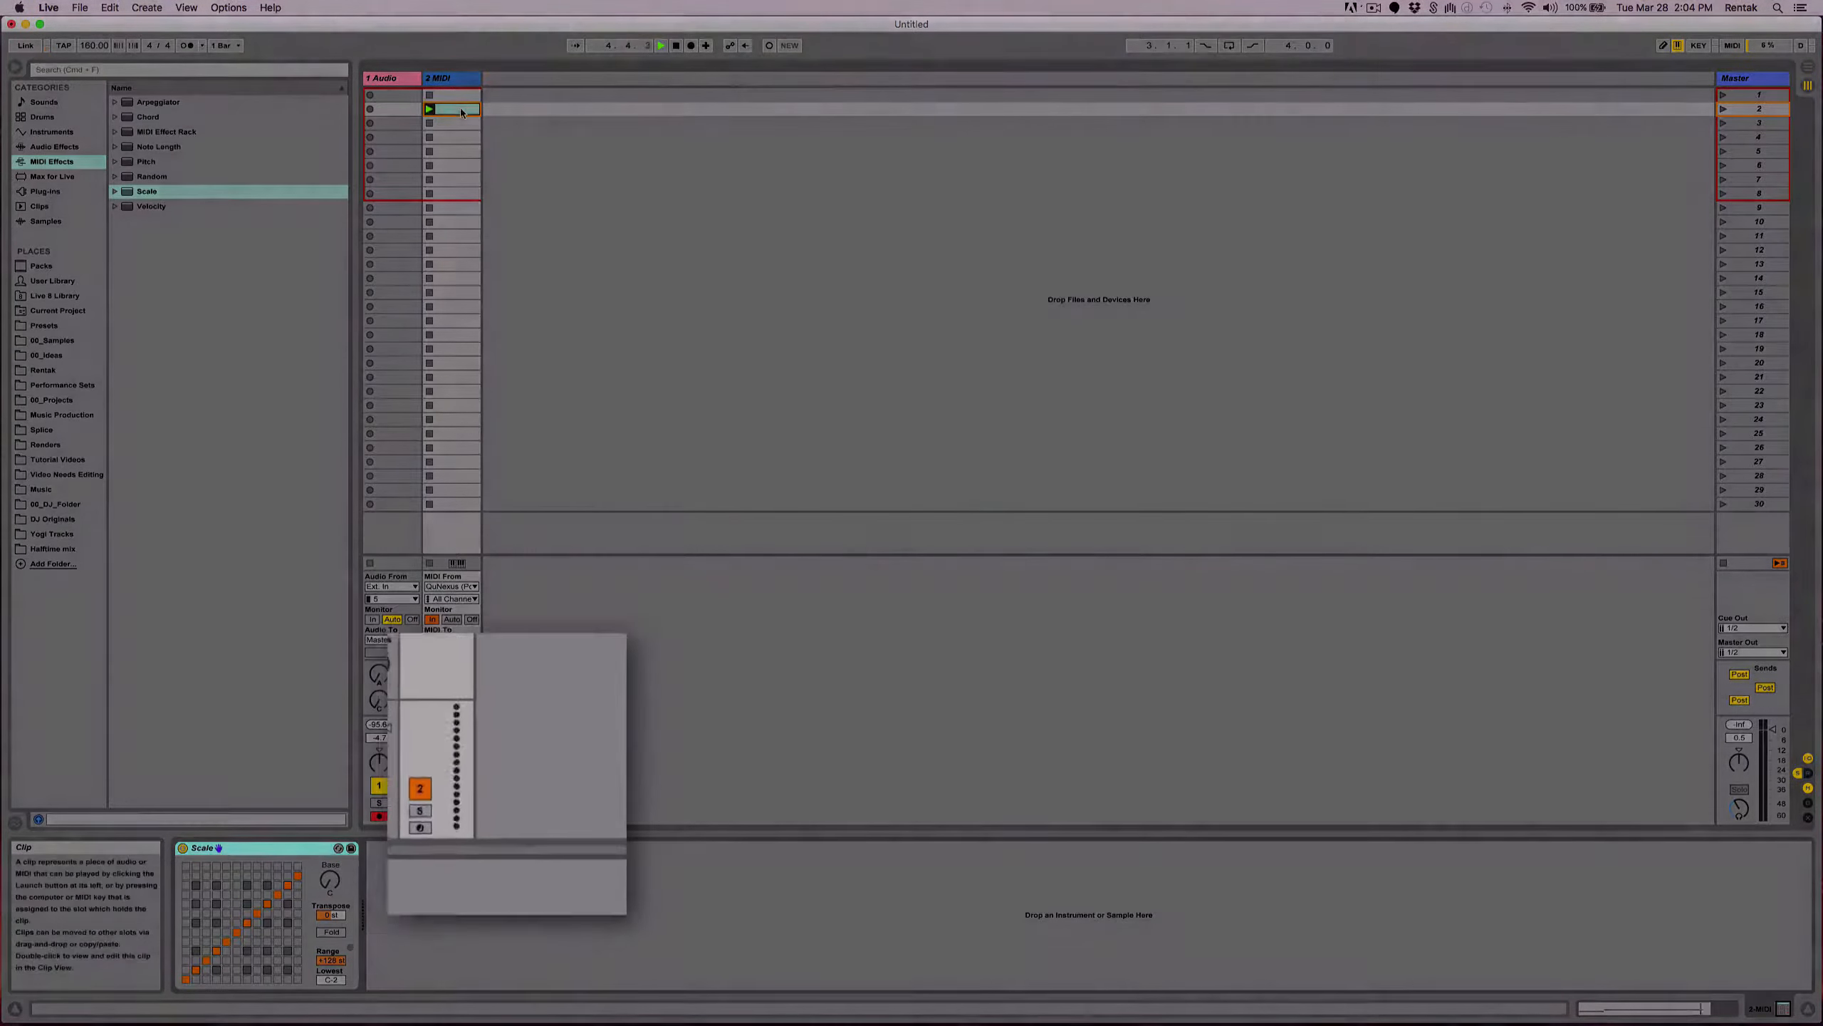
pyautogui.doubleClick(457, 109)
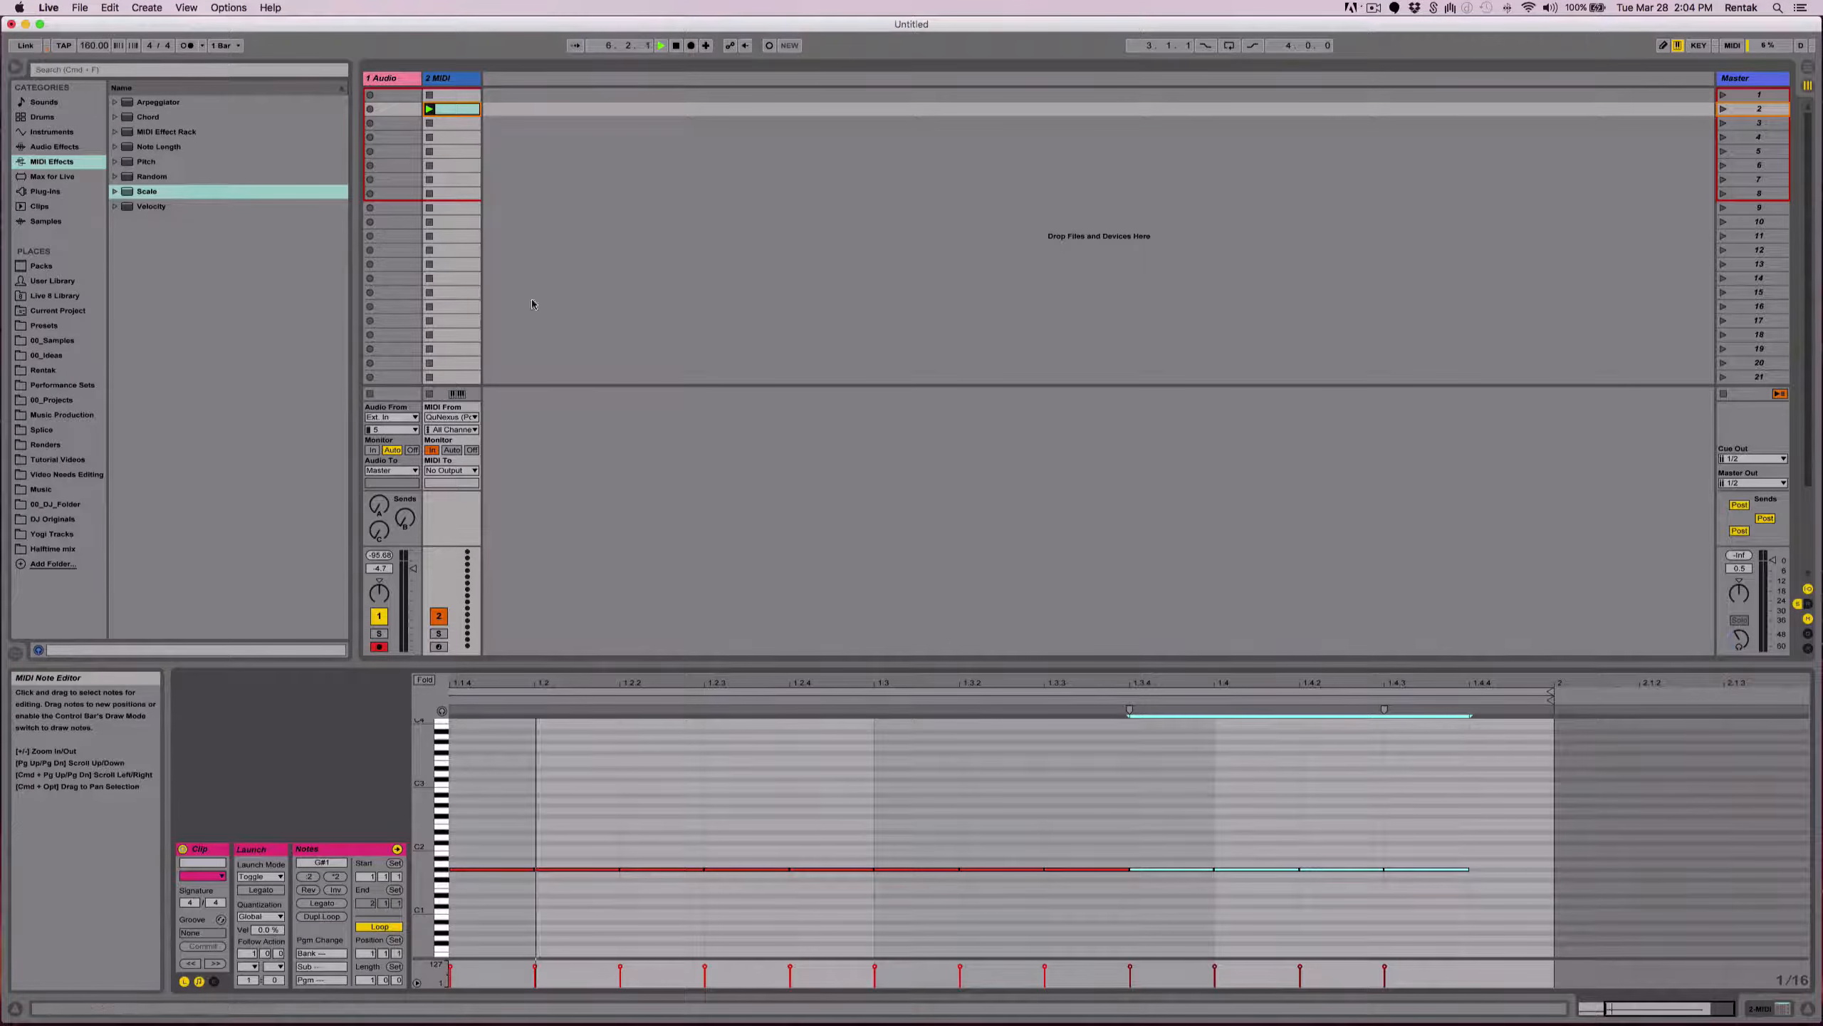
pyautogui.click(1760, 1010)
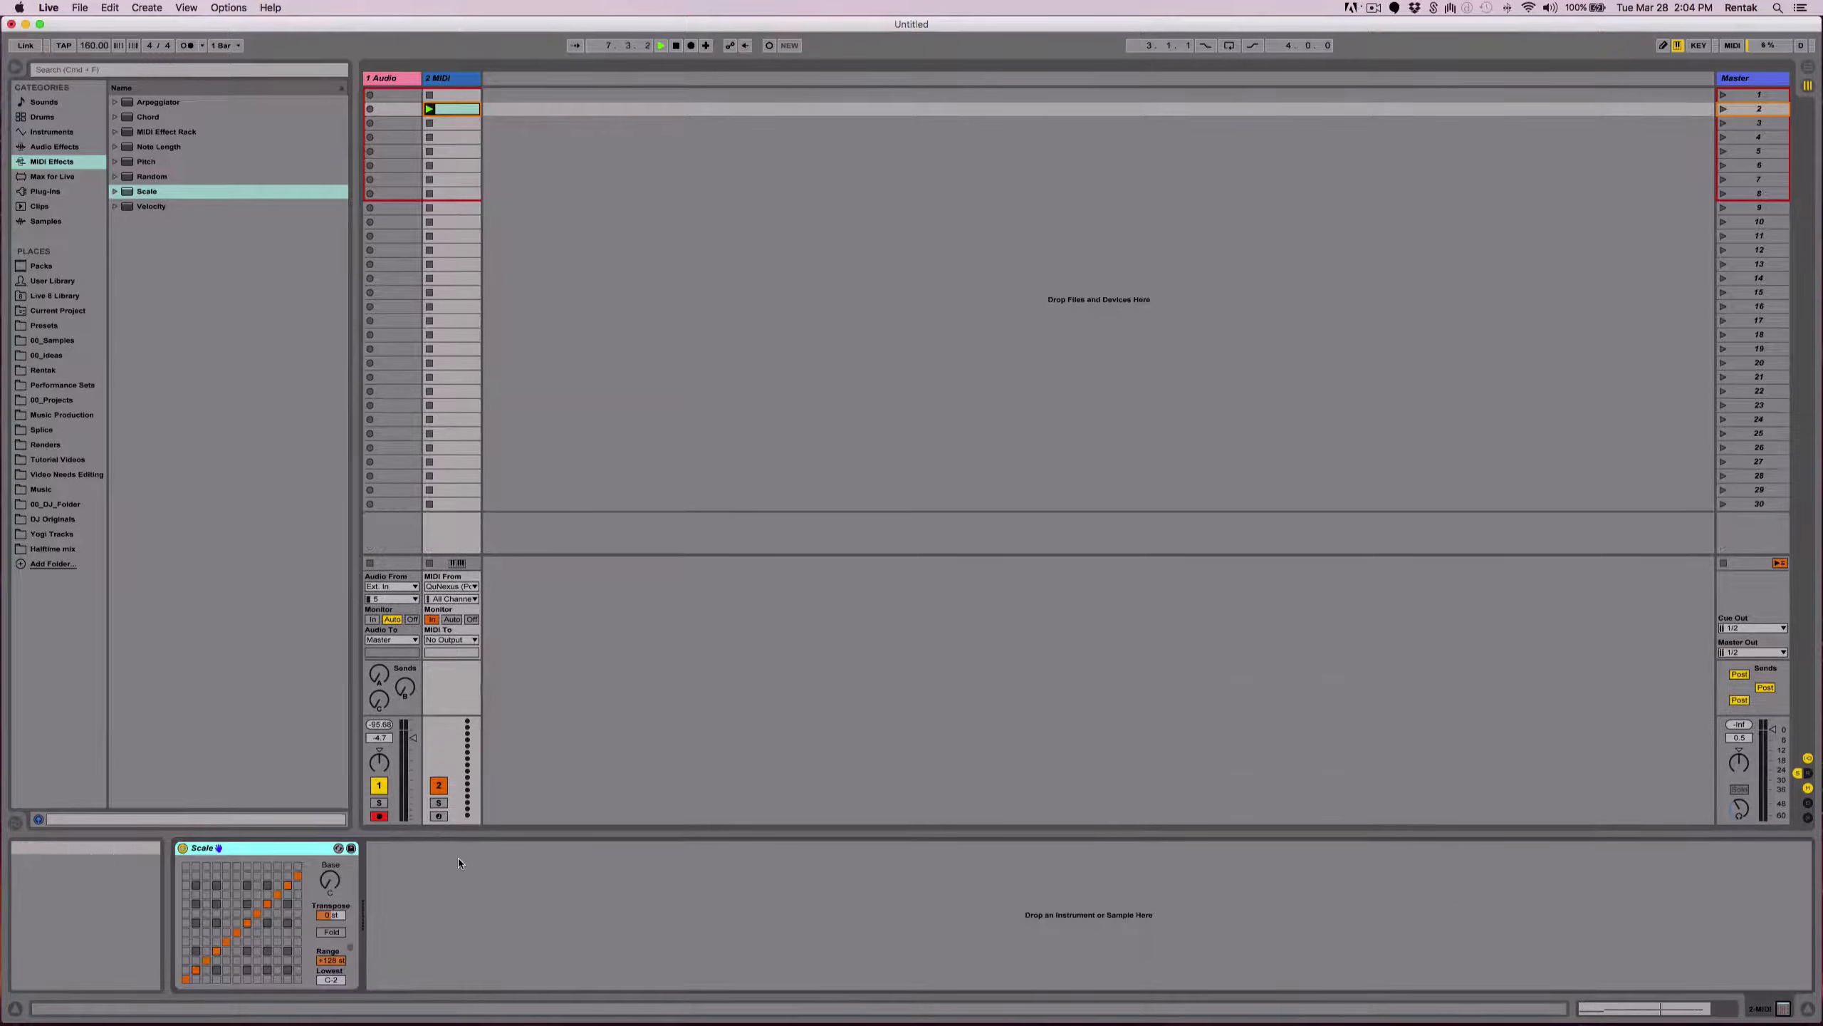
pyautogui.click(1781, 1011)
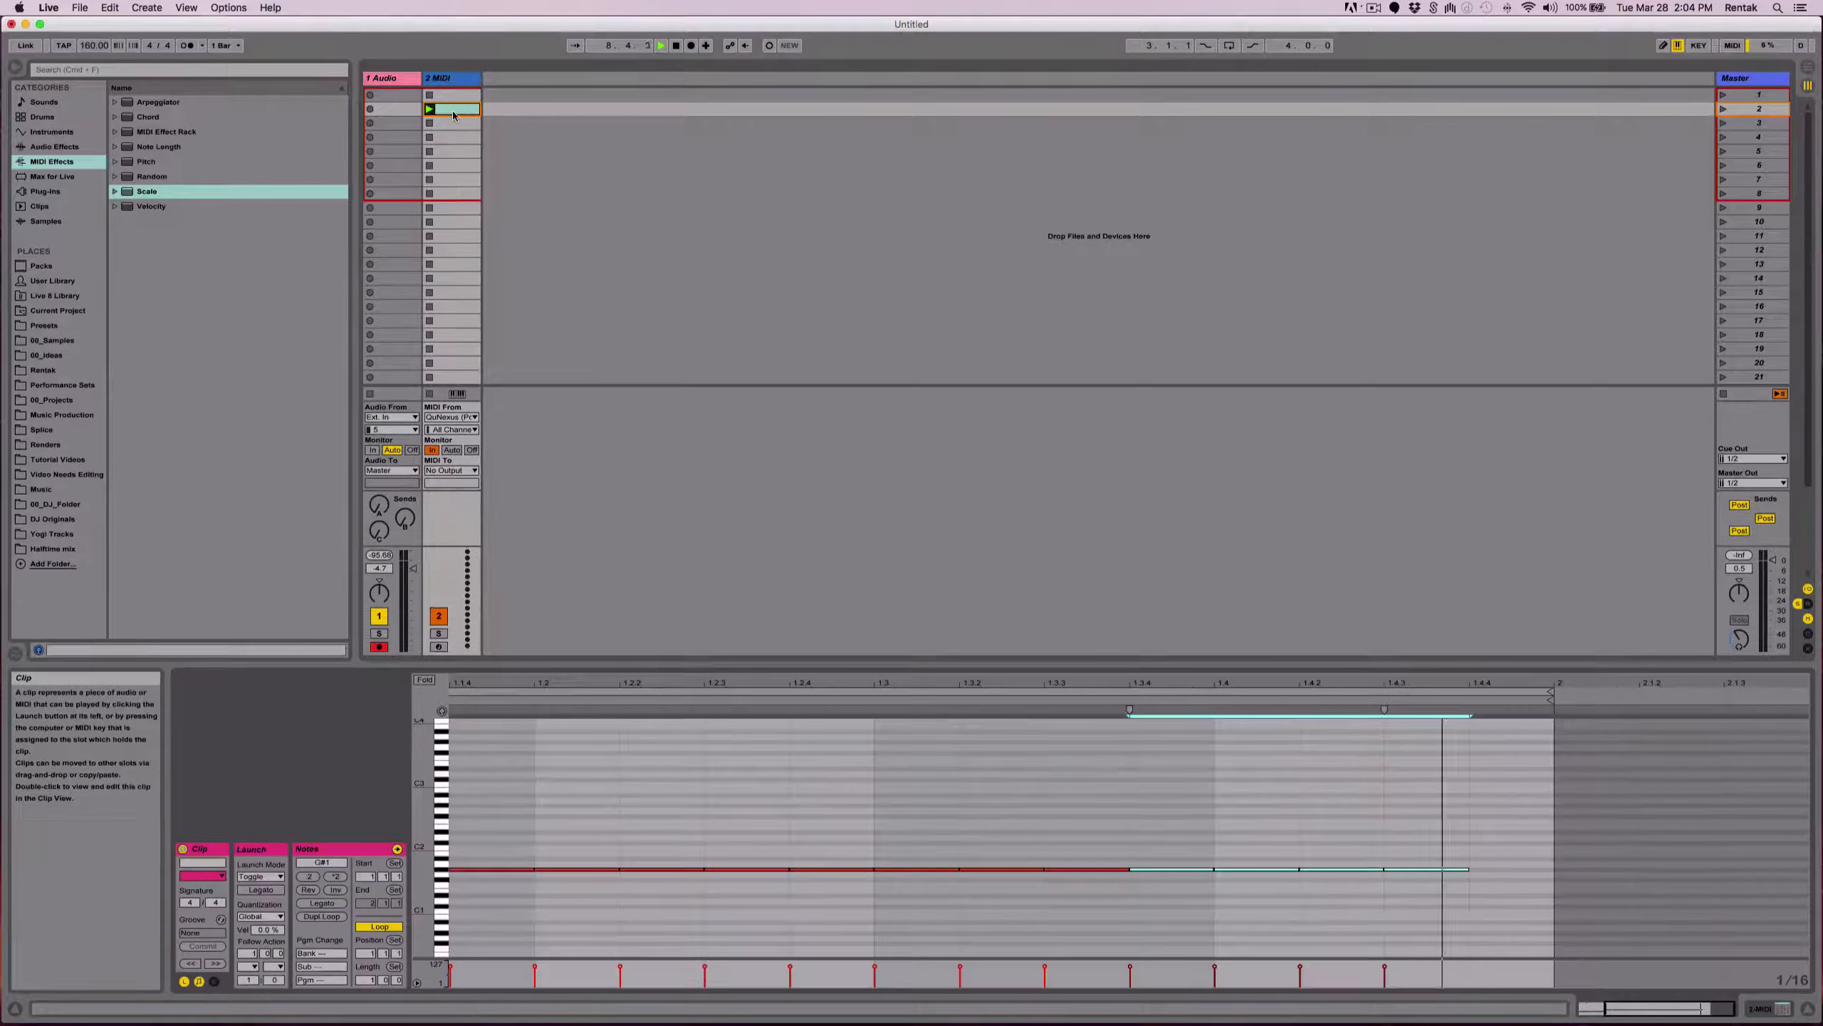
pyautogui.click(1780, 1016)
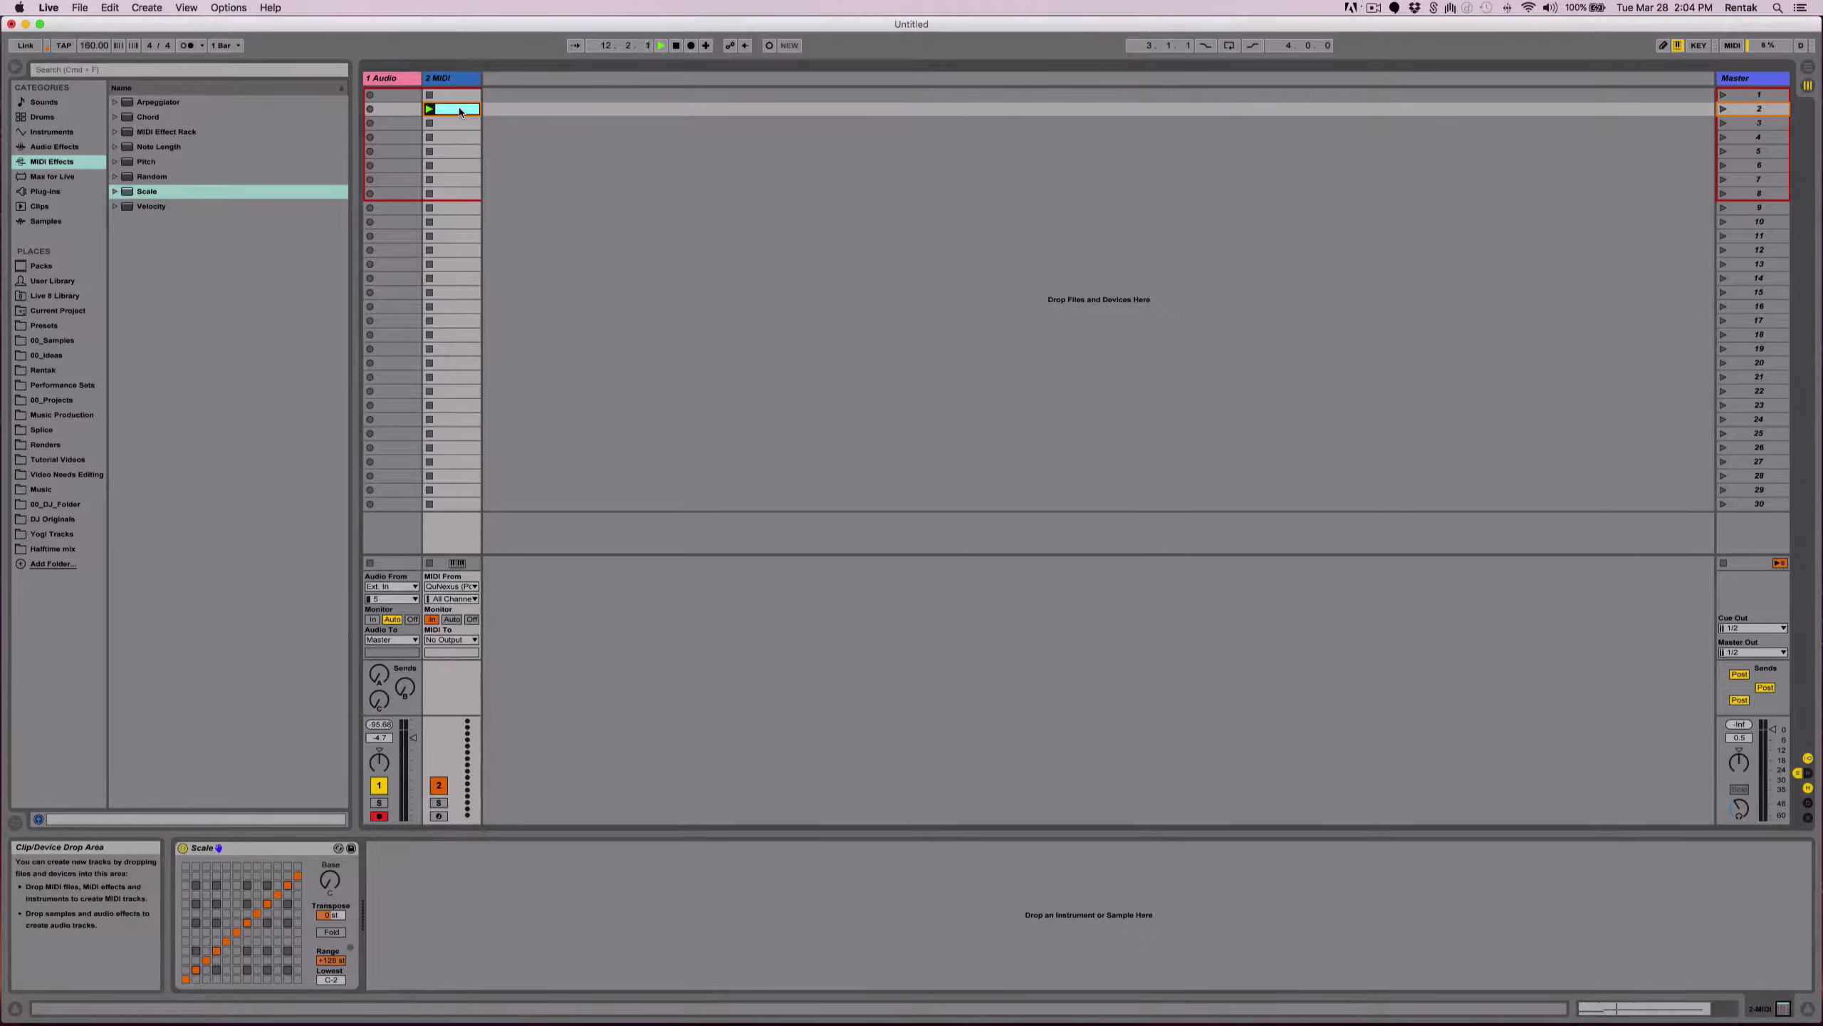
# Add a clip envelope for the Scale device's Base parameter, adjusting the range from 1.2.2 to 1.3, and check the device.
pyautogui.click(460, 112)
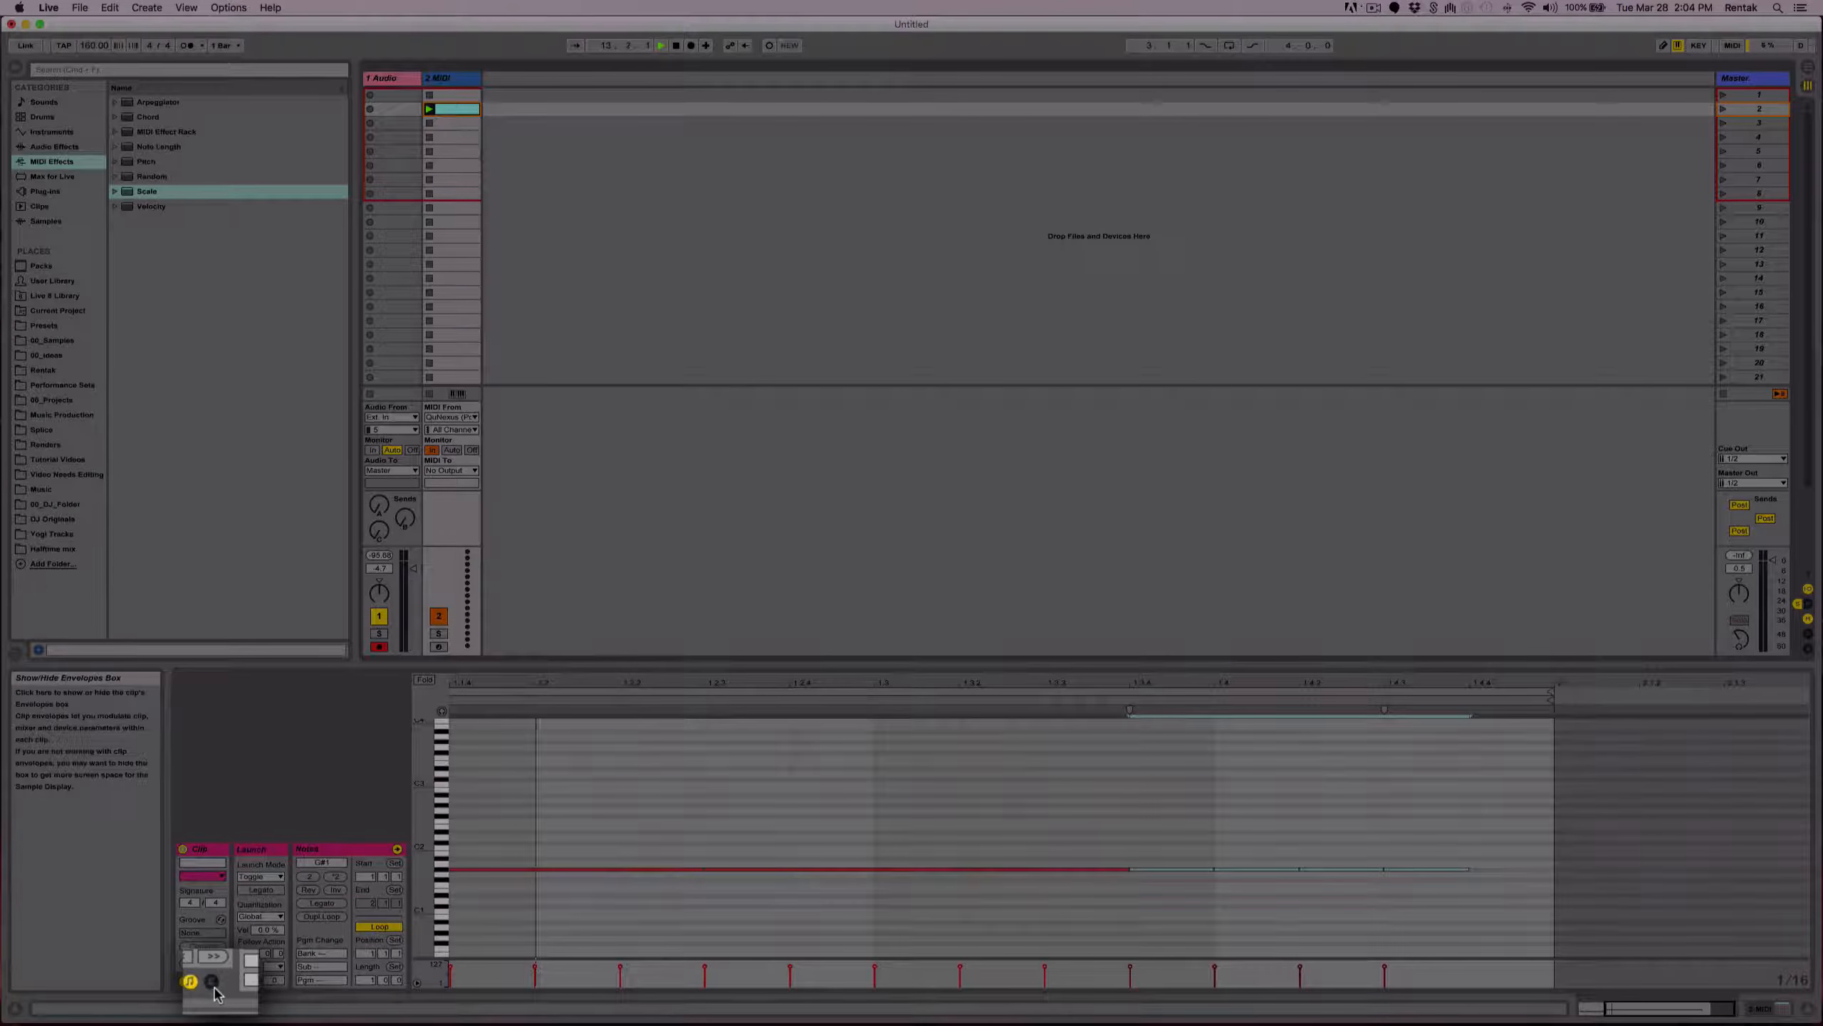
pyautogui.click(213, 981)
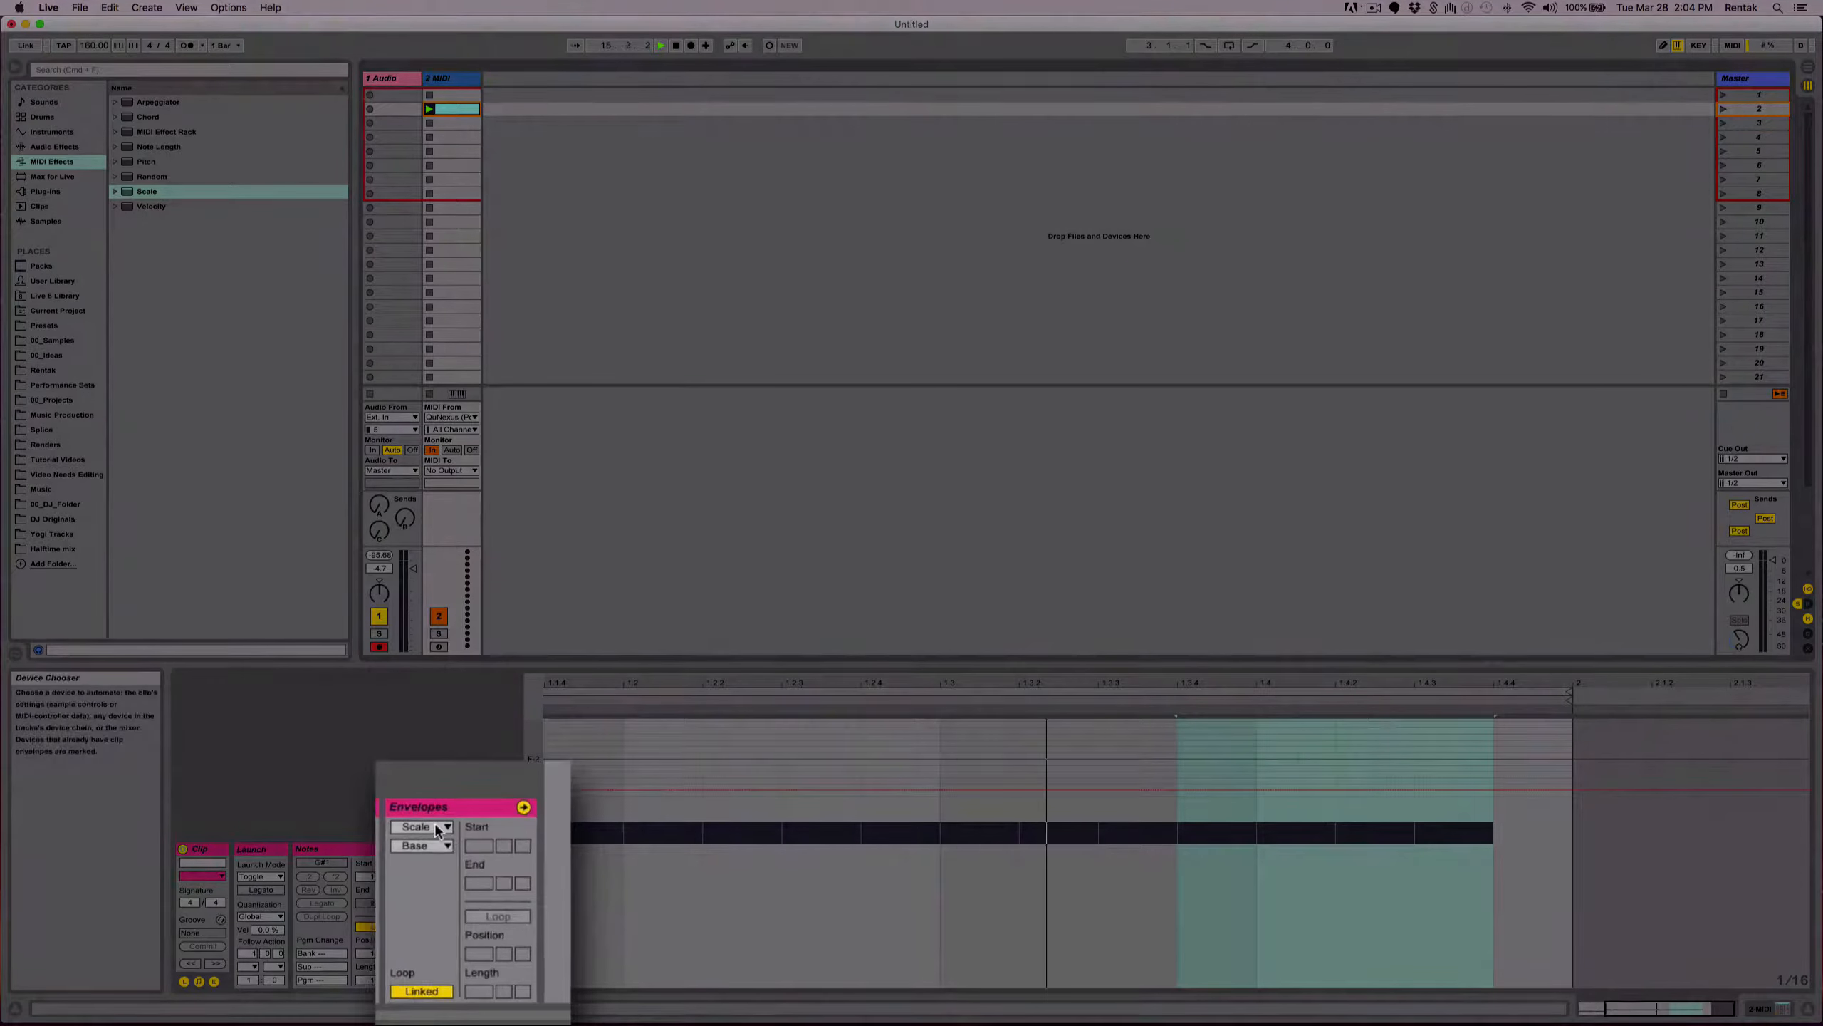
pyautogui.click(438, 828)
pyautogui.click(430, 860)
pyautogui.click(444, 846)
pyautogui.click(444, 848)
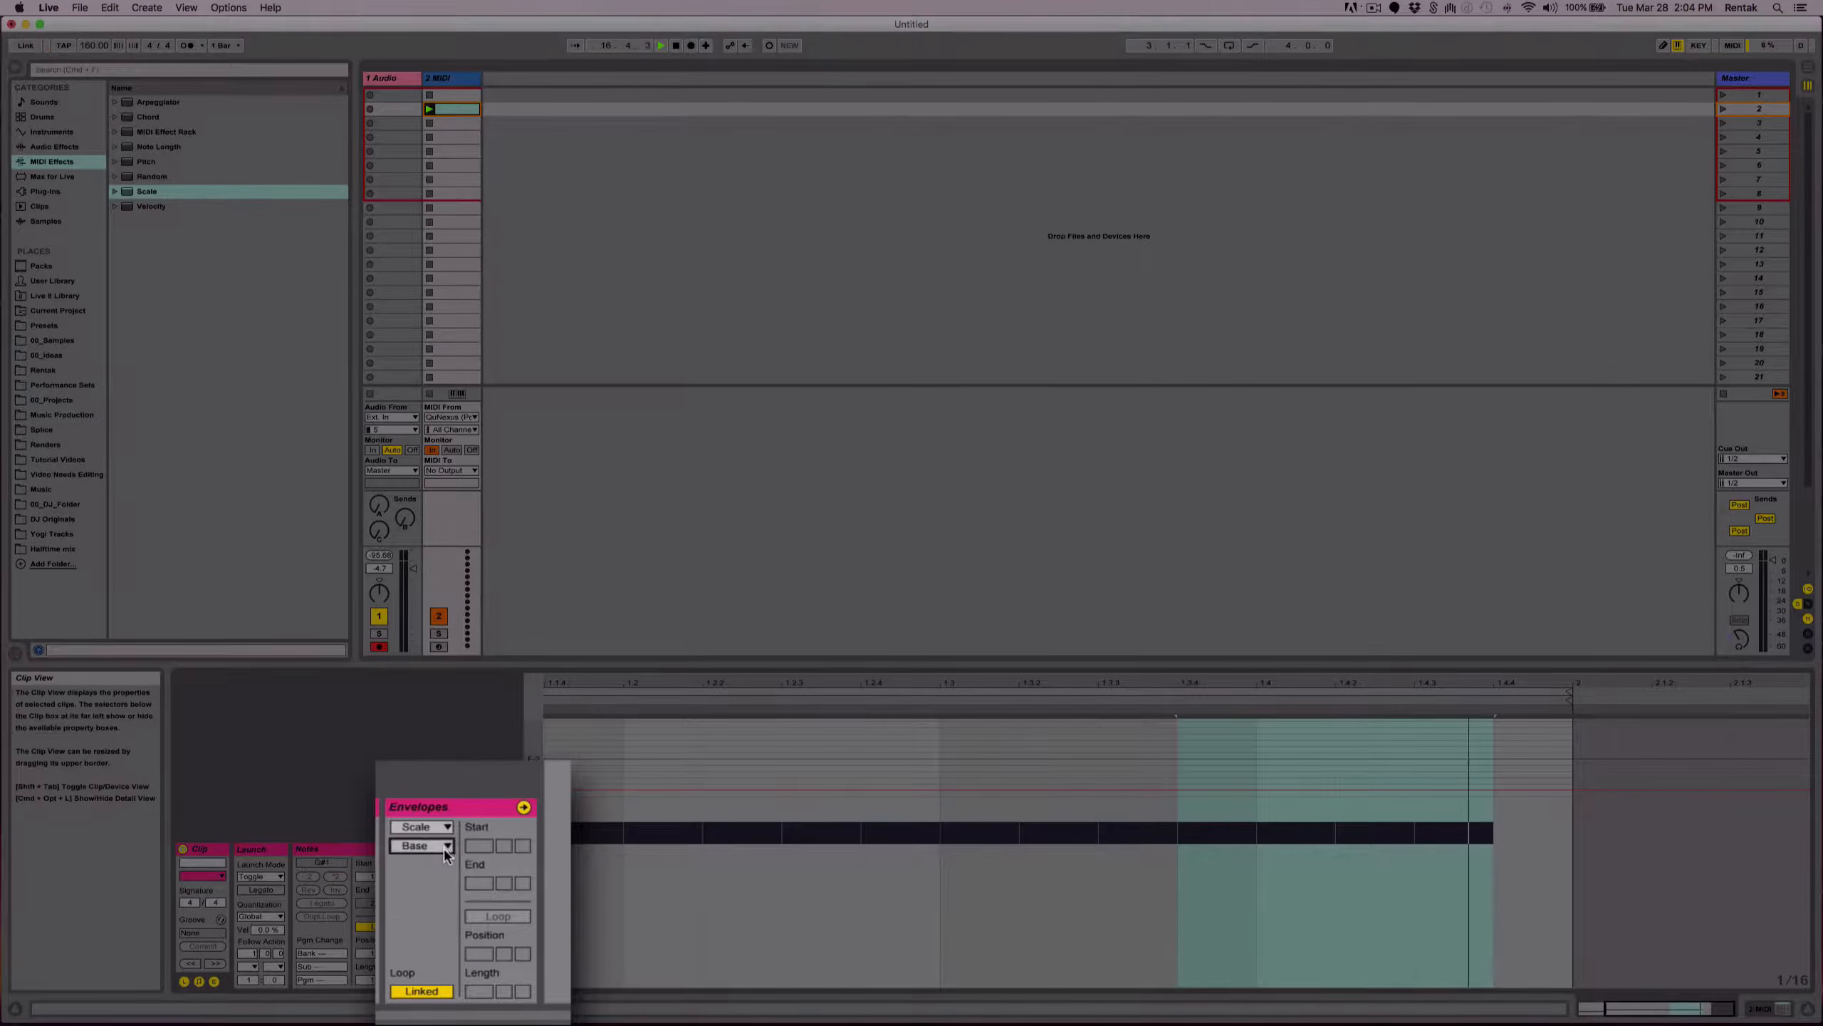
pyautogui.moveTo(698, 753); pyautogui.dragTo(915, 774)
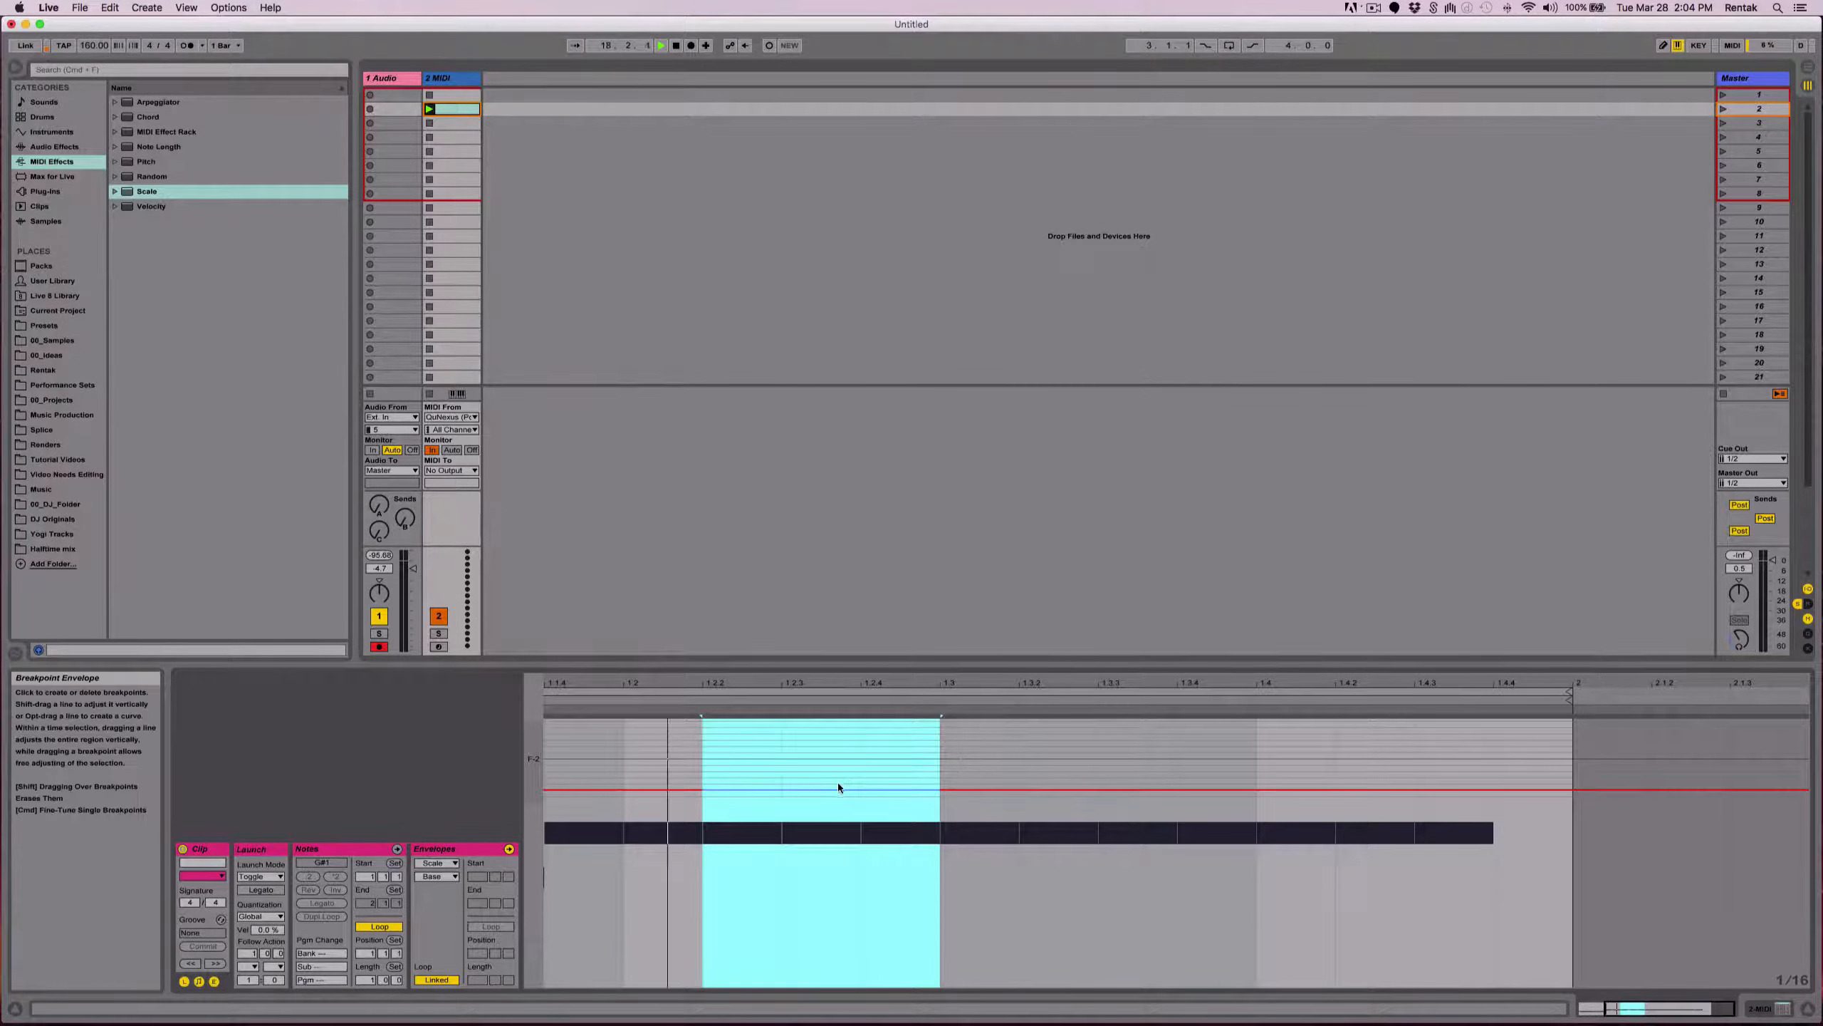
pyautogui.click(1758, 1007)
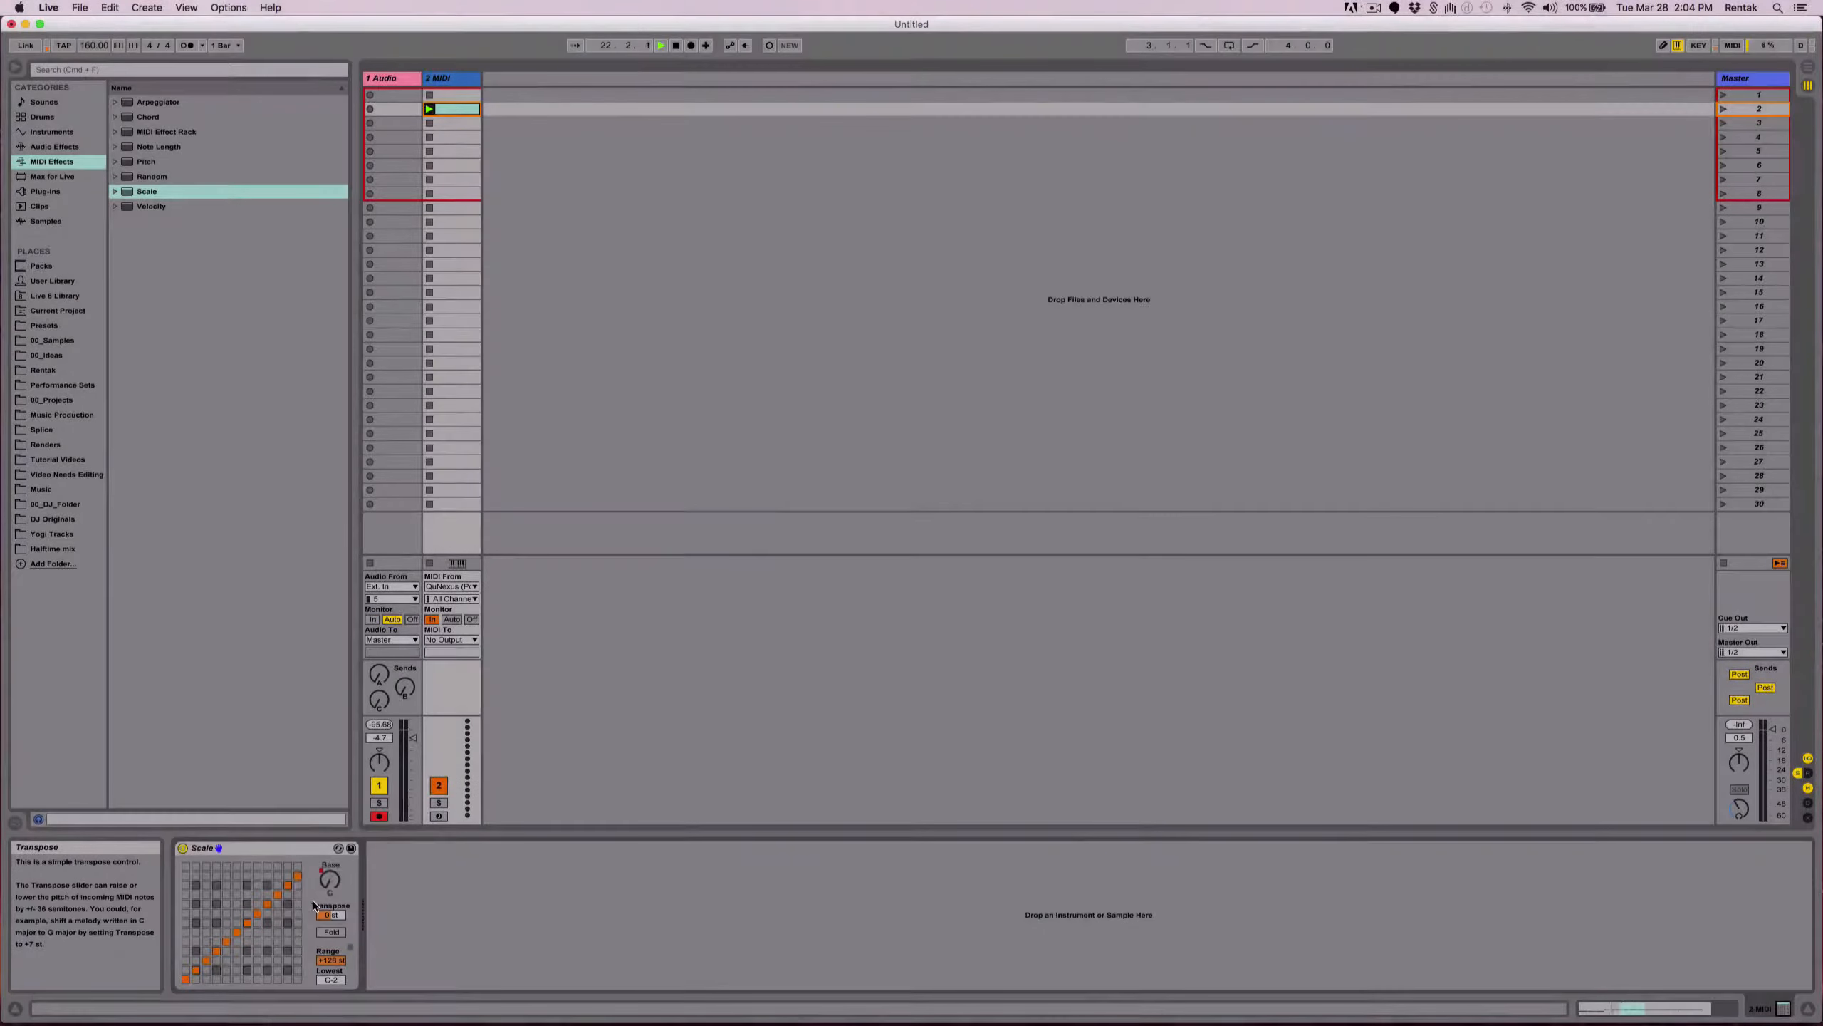
# Set the 2 MIDI track's monitoring to Auto for the playing clip and arm the track for recording.
pyautogui.click(460, 112)
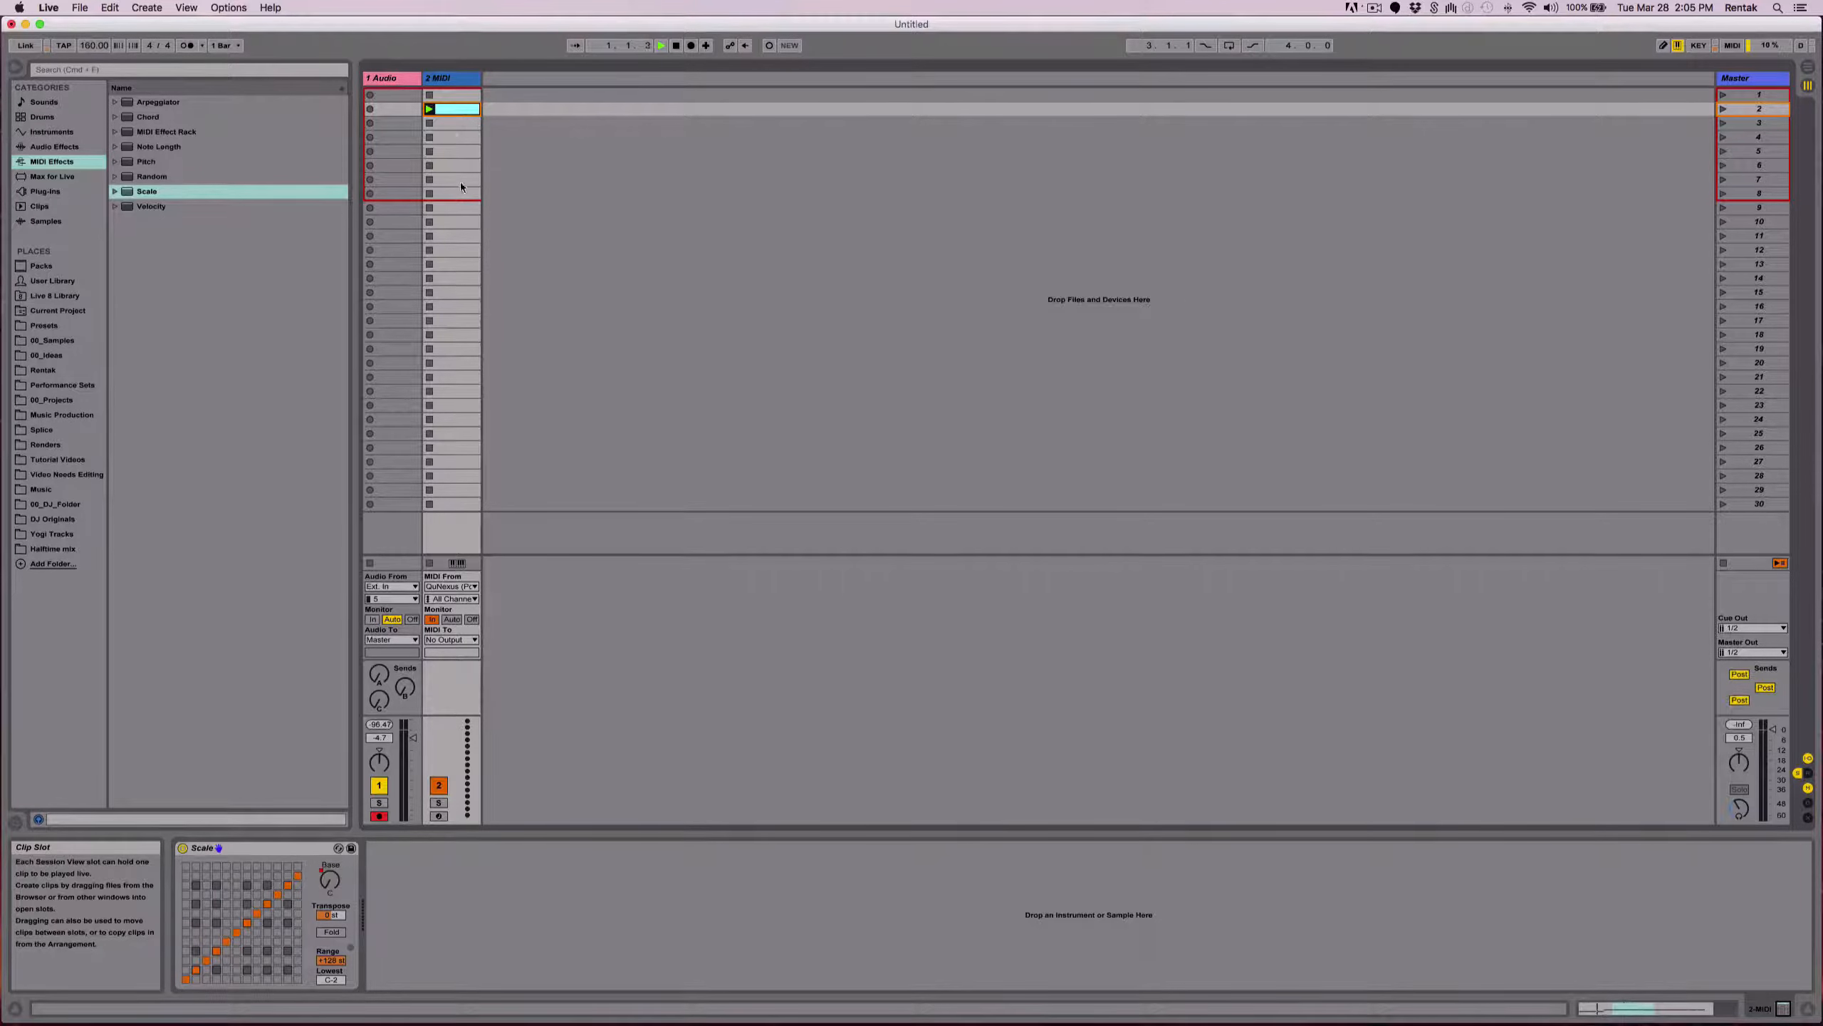
pyautogui.click(452, 619)
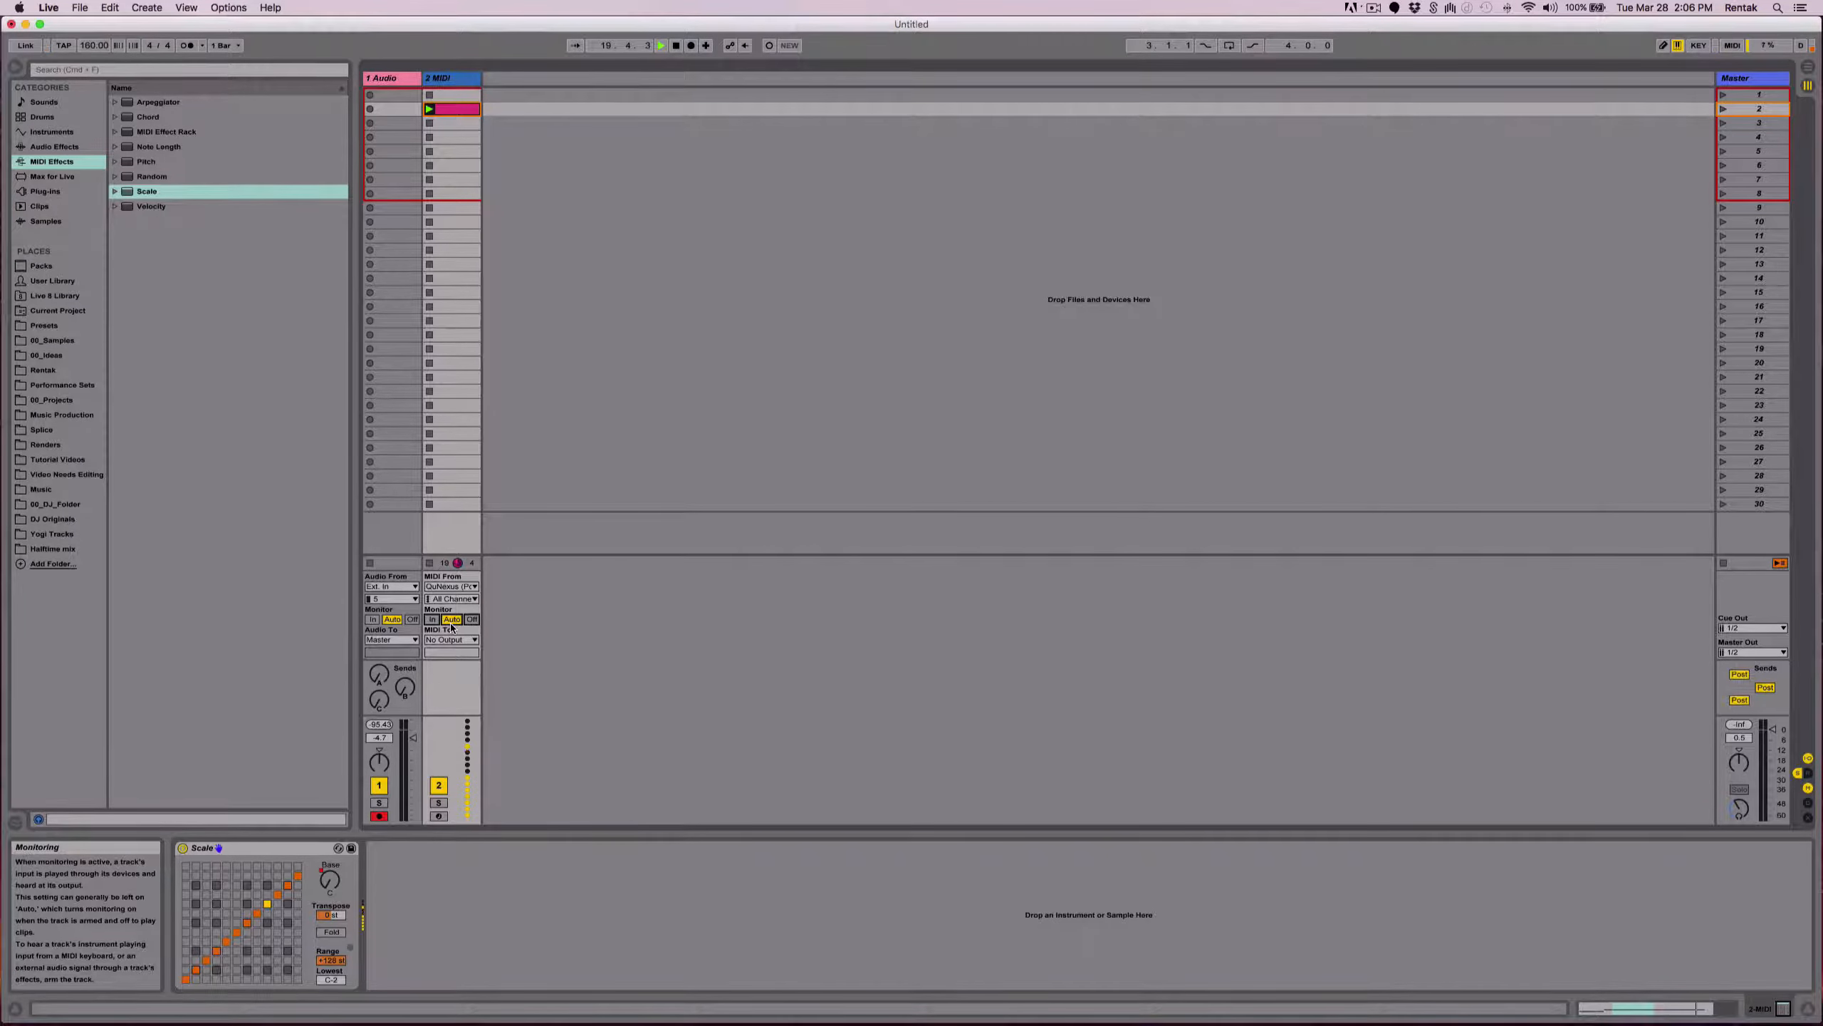
pyautogui.hotkey('shift', 'Tab')
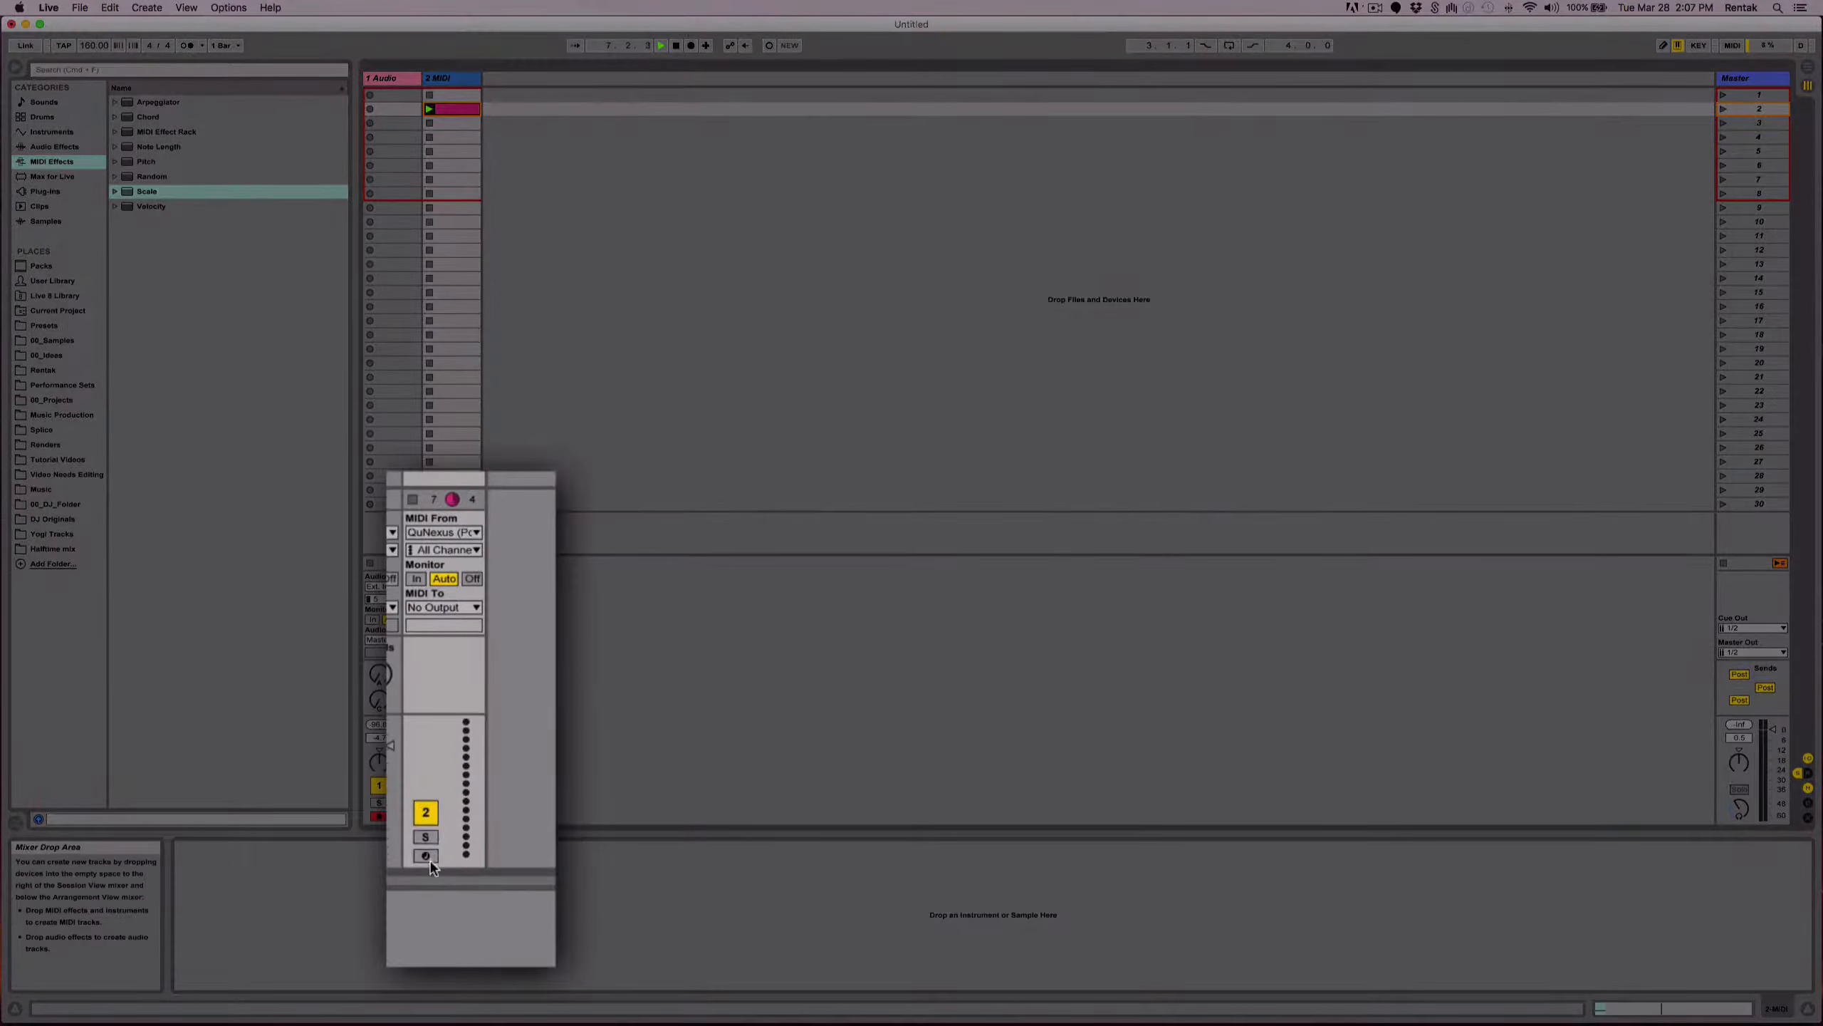
pyautogui.click(431, 862)
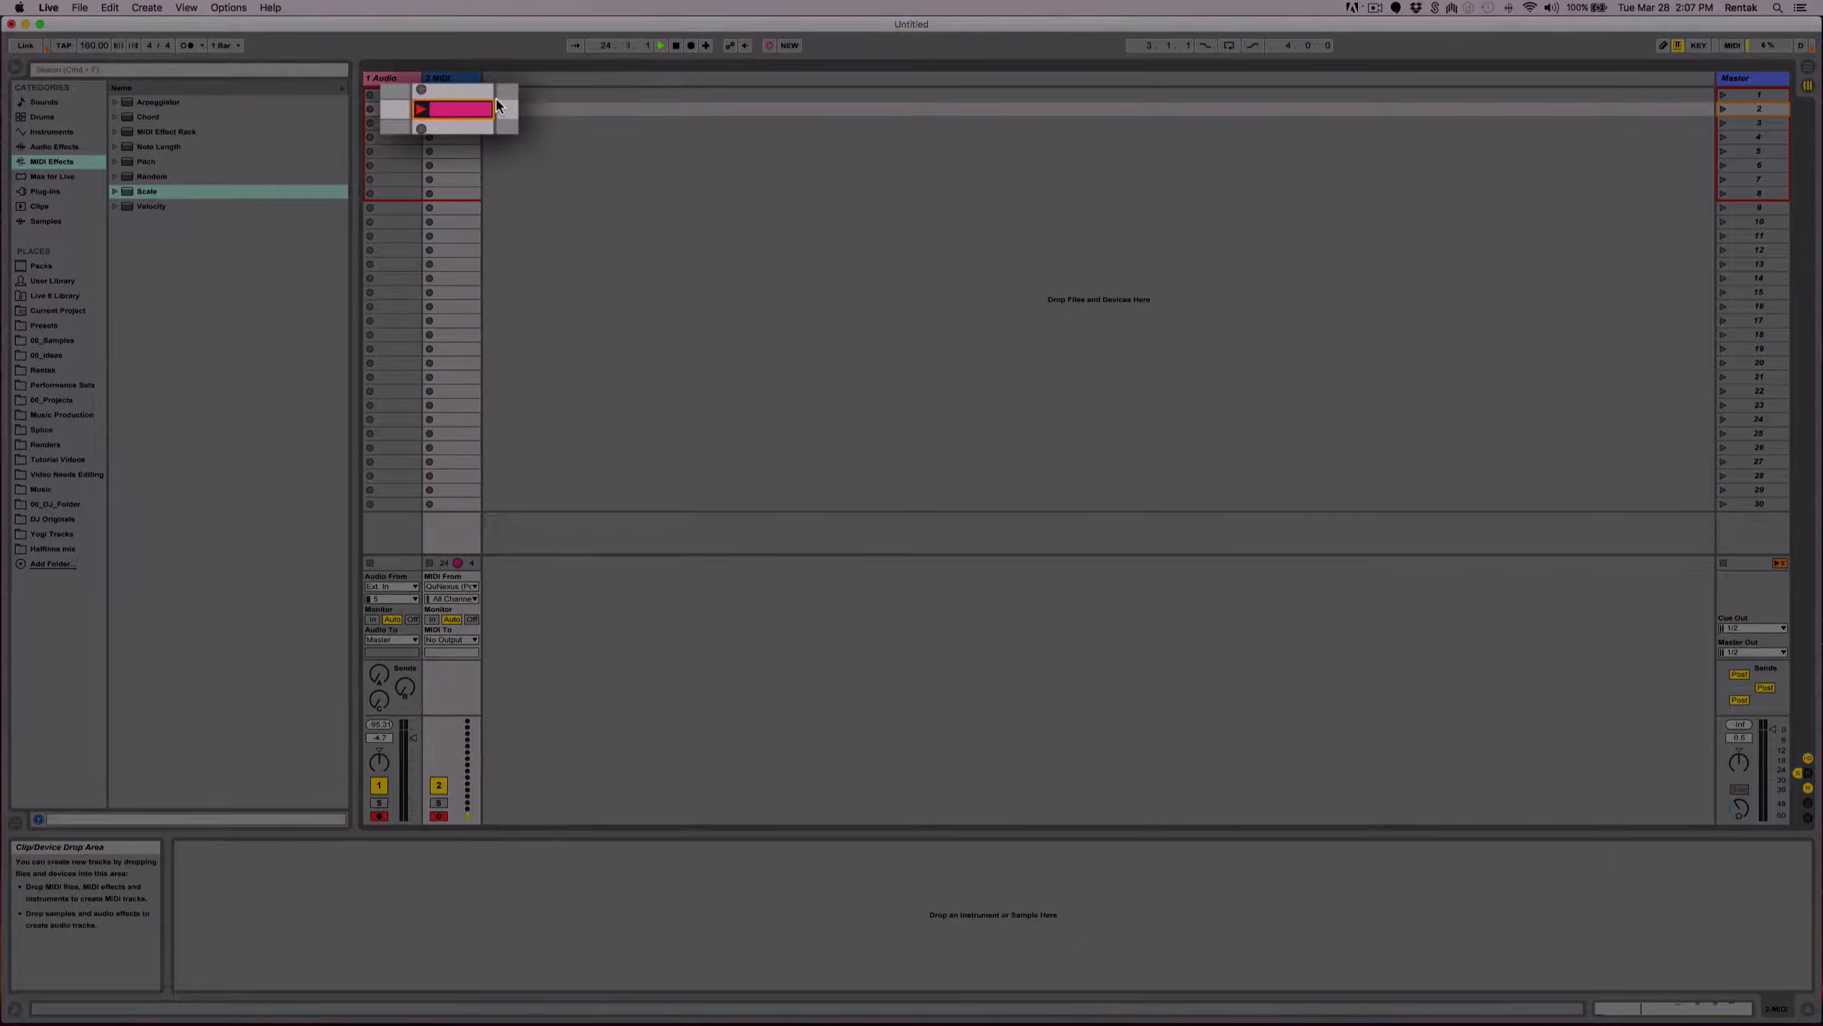
# Open the recorded clip's notes and turn off monitoring on the 2 MIDI track.
pyautogui.click(461, 111)
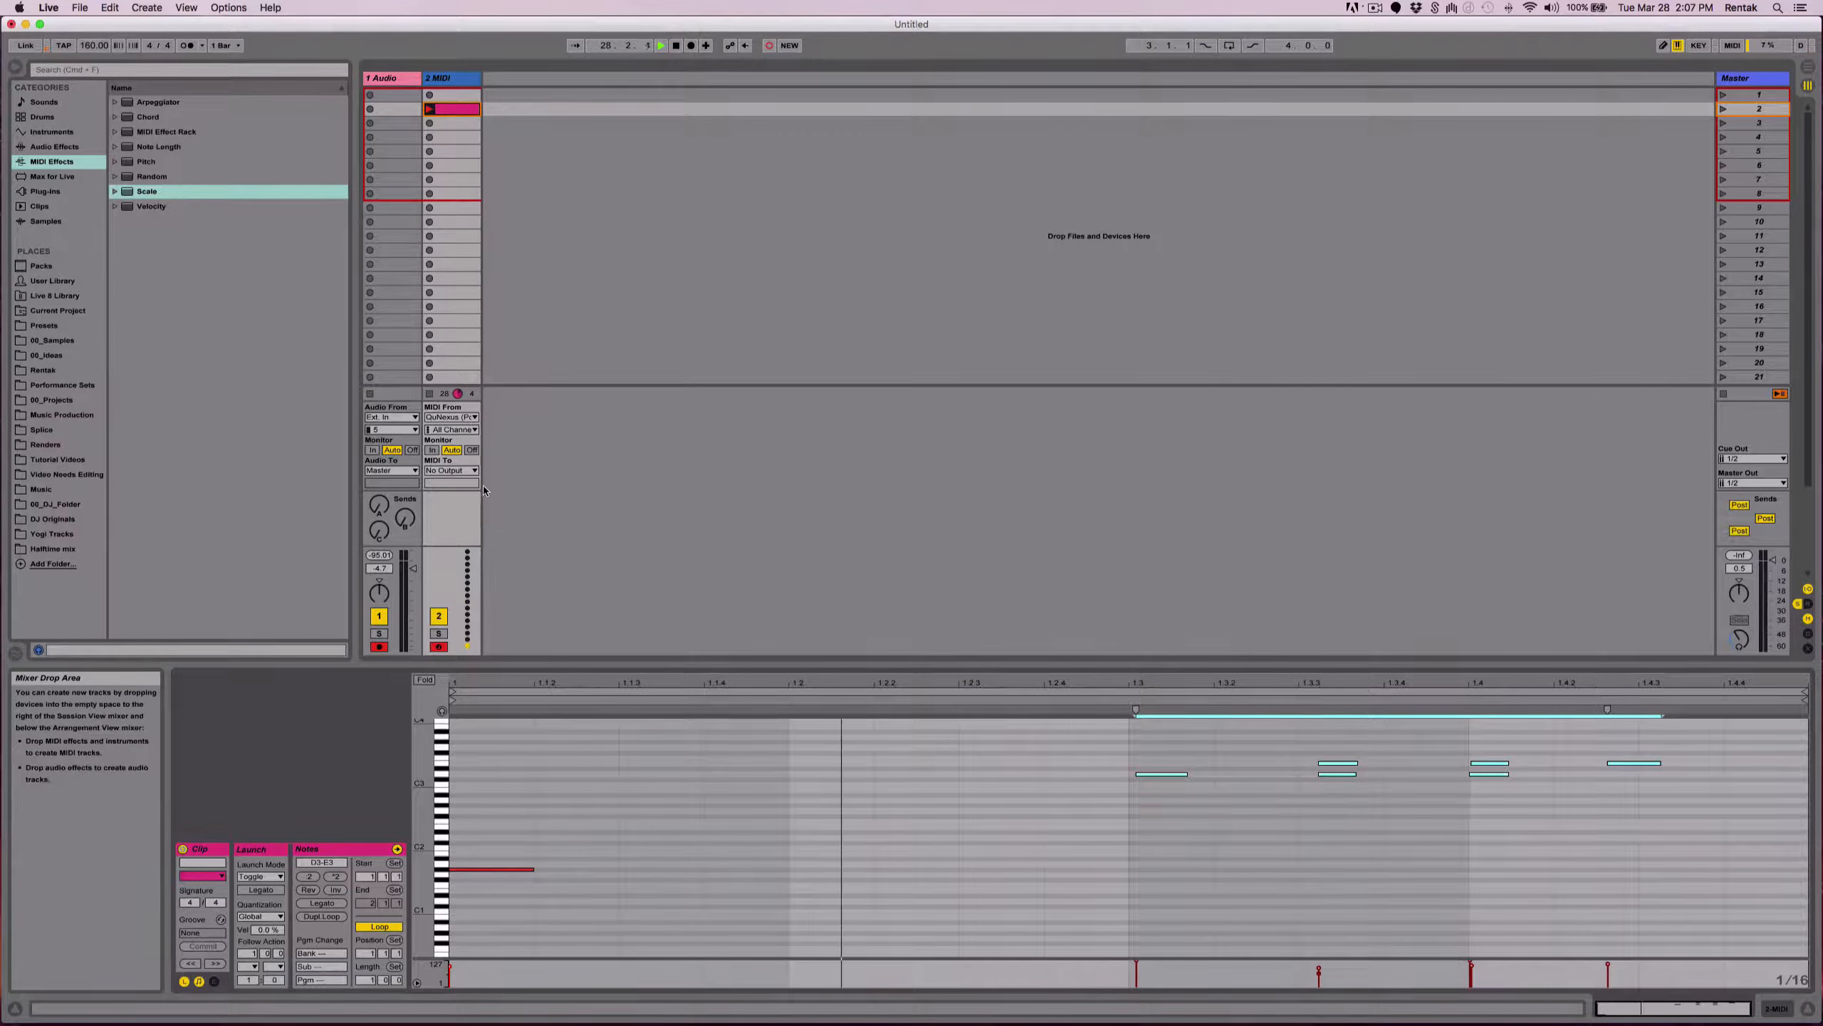
pyautogui.click(472, 450)
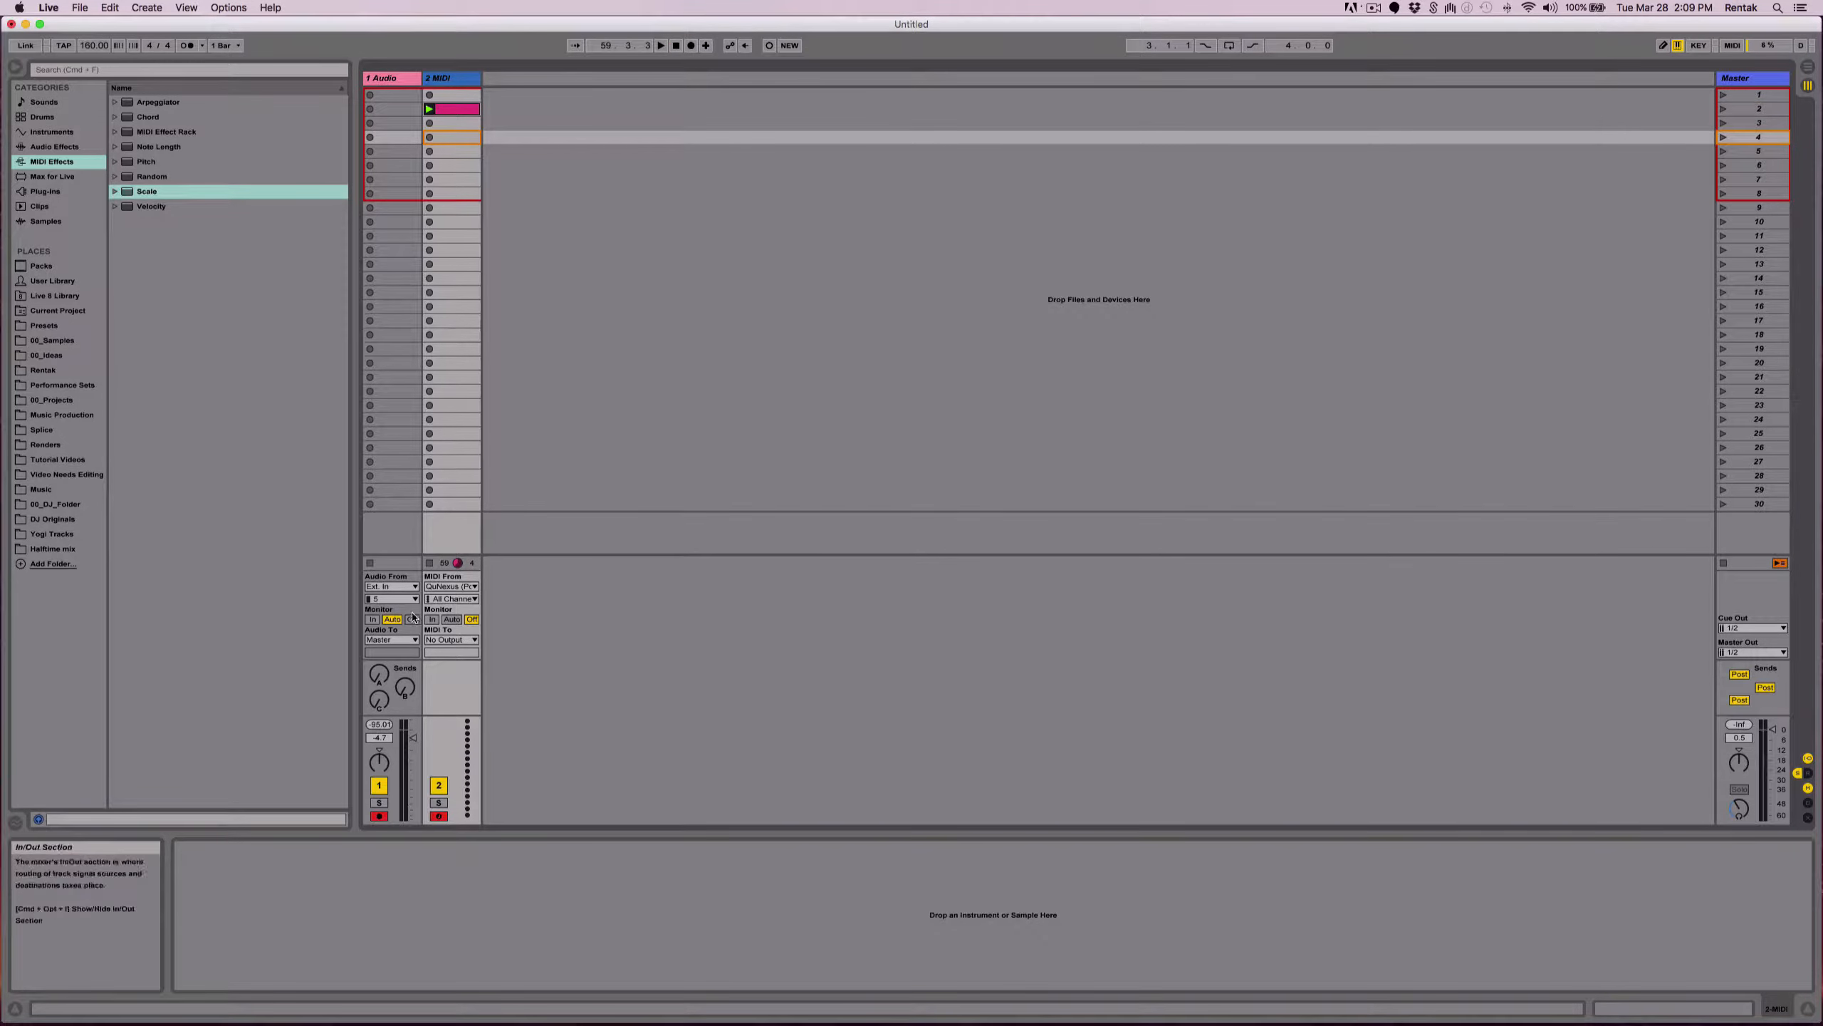
# Try the In and Auto monitoring modes on the 2 MIDI track, and return it to Off.
pyautogui.click(433, 618)
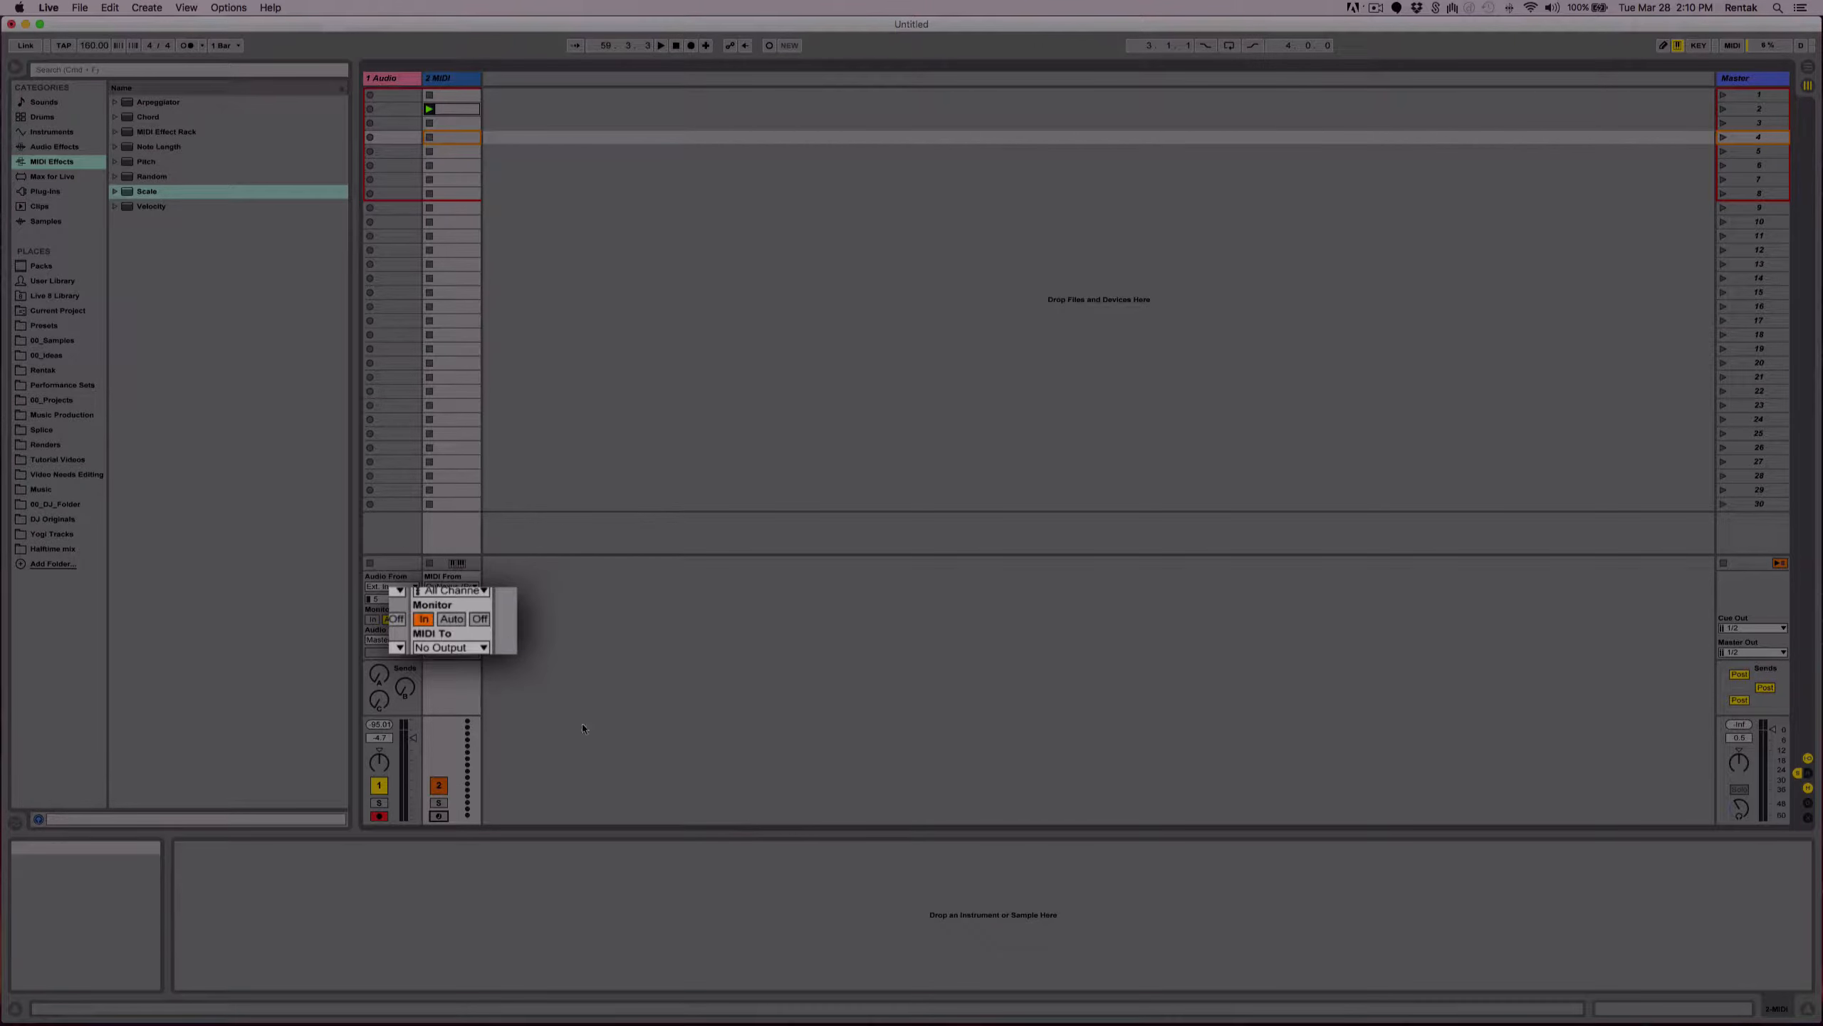
pyautogui.click(452, 618)
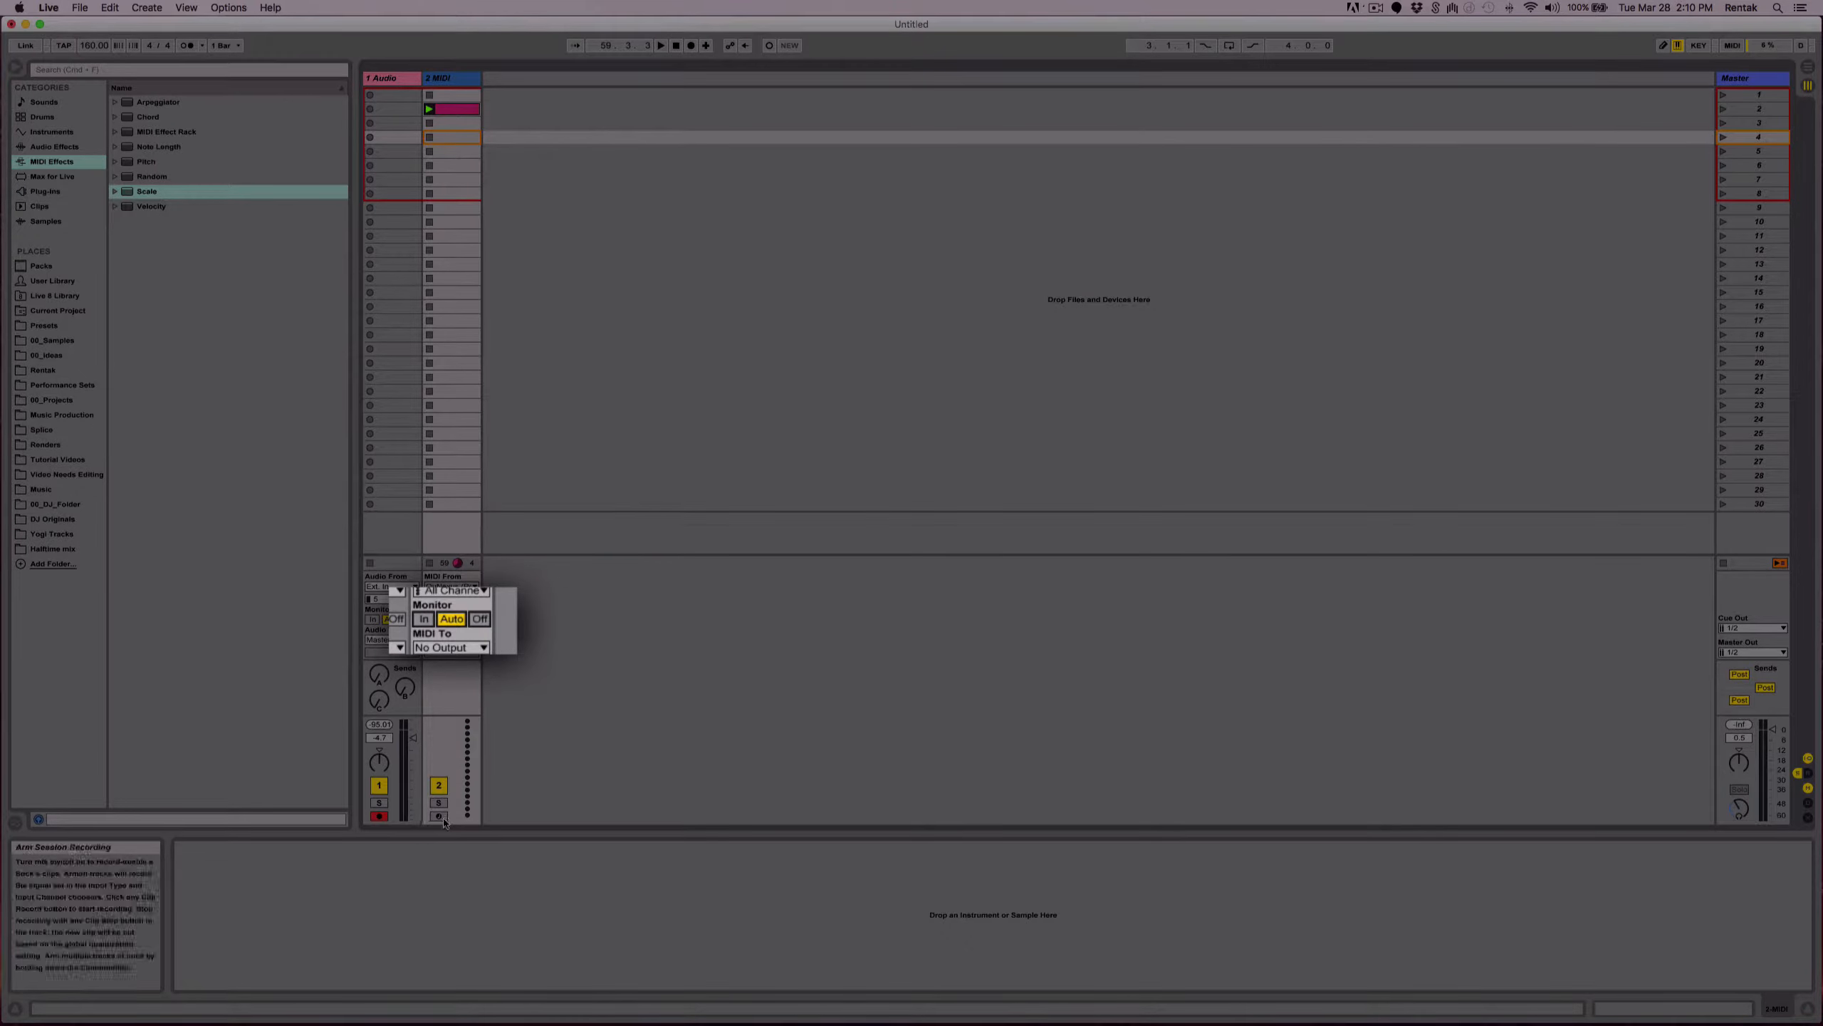
pyautogui.click(487, 620)
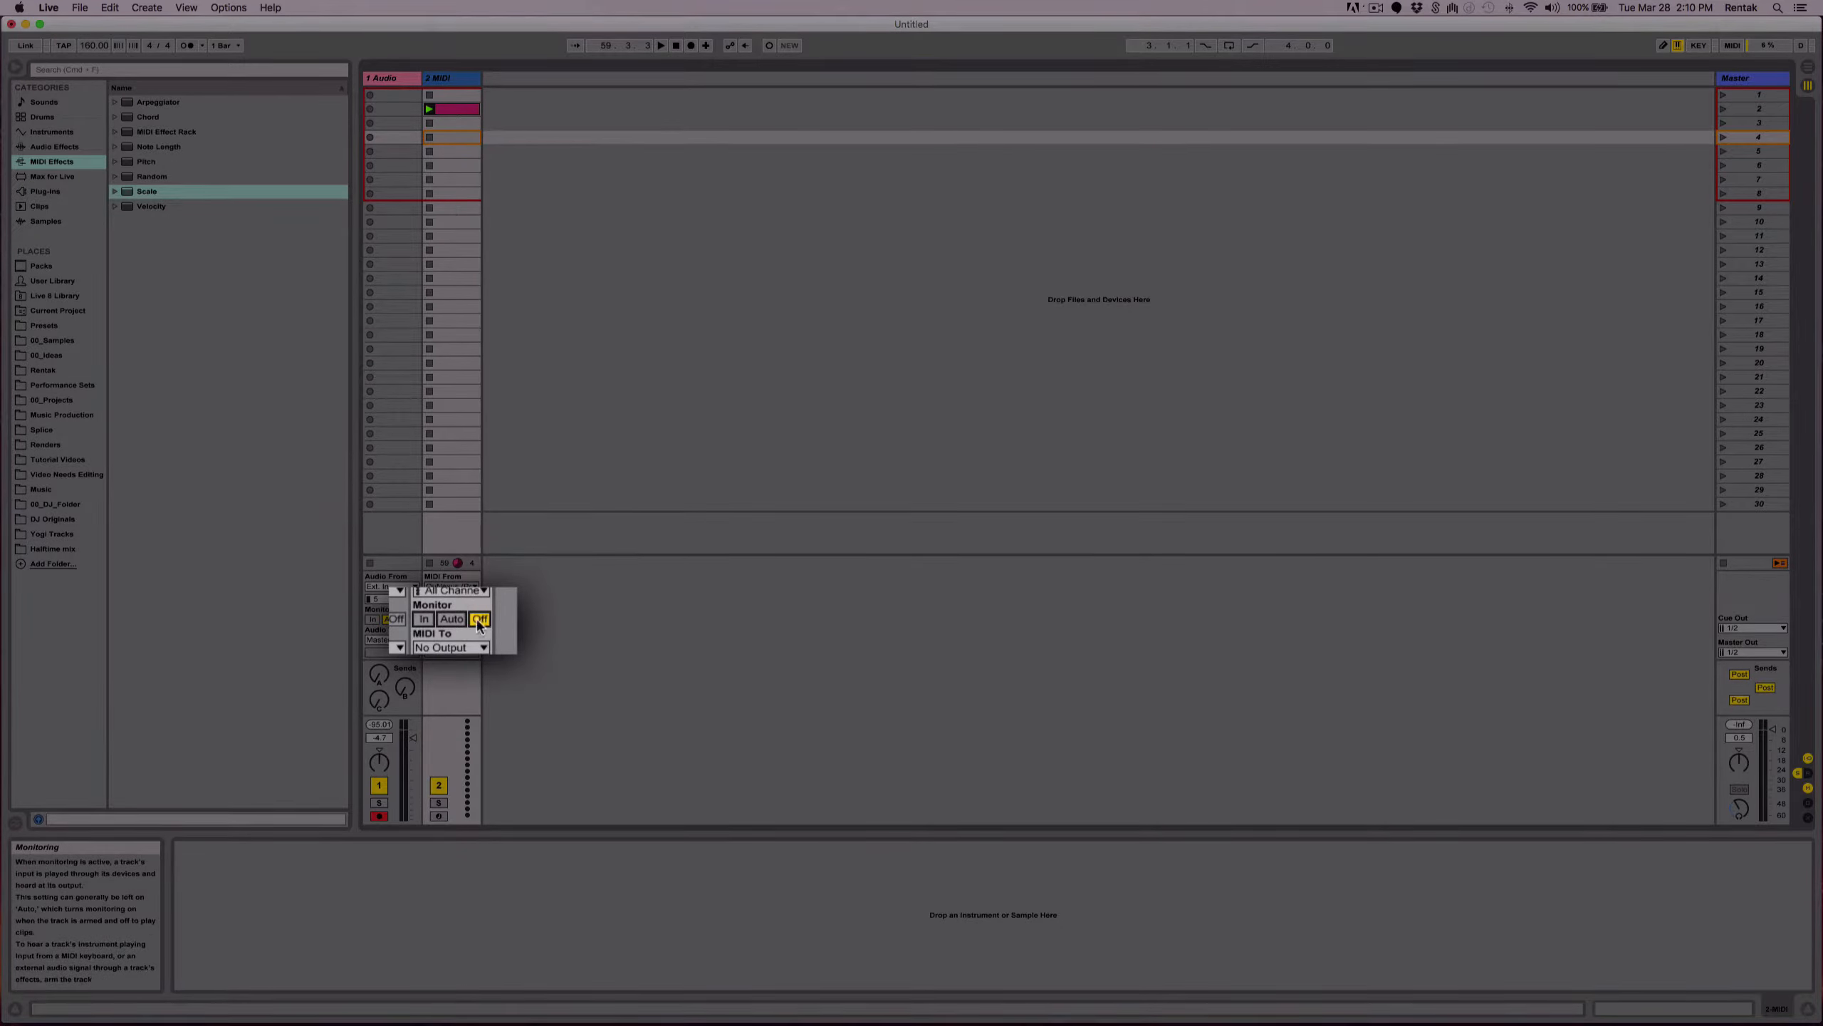
pyautogui.click(455, 622)
pyautogui.click(482, 622)
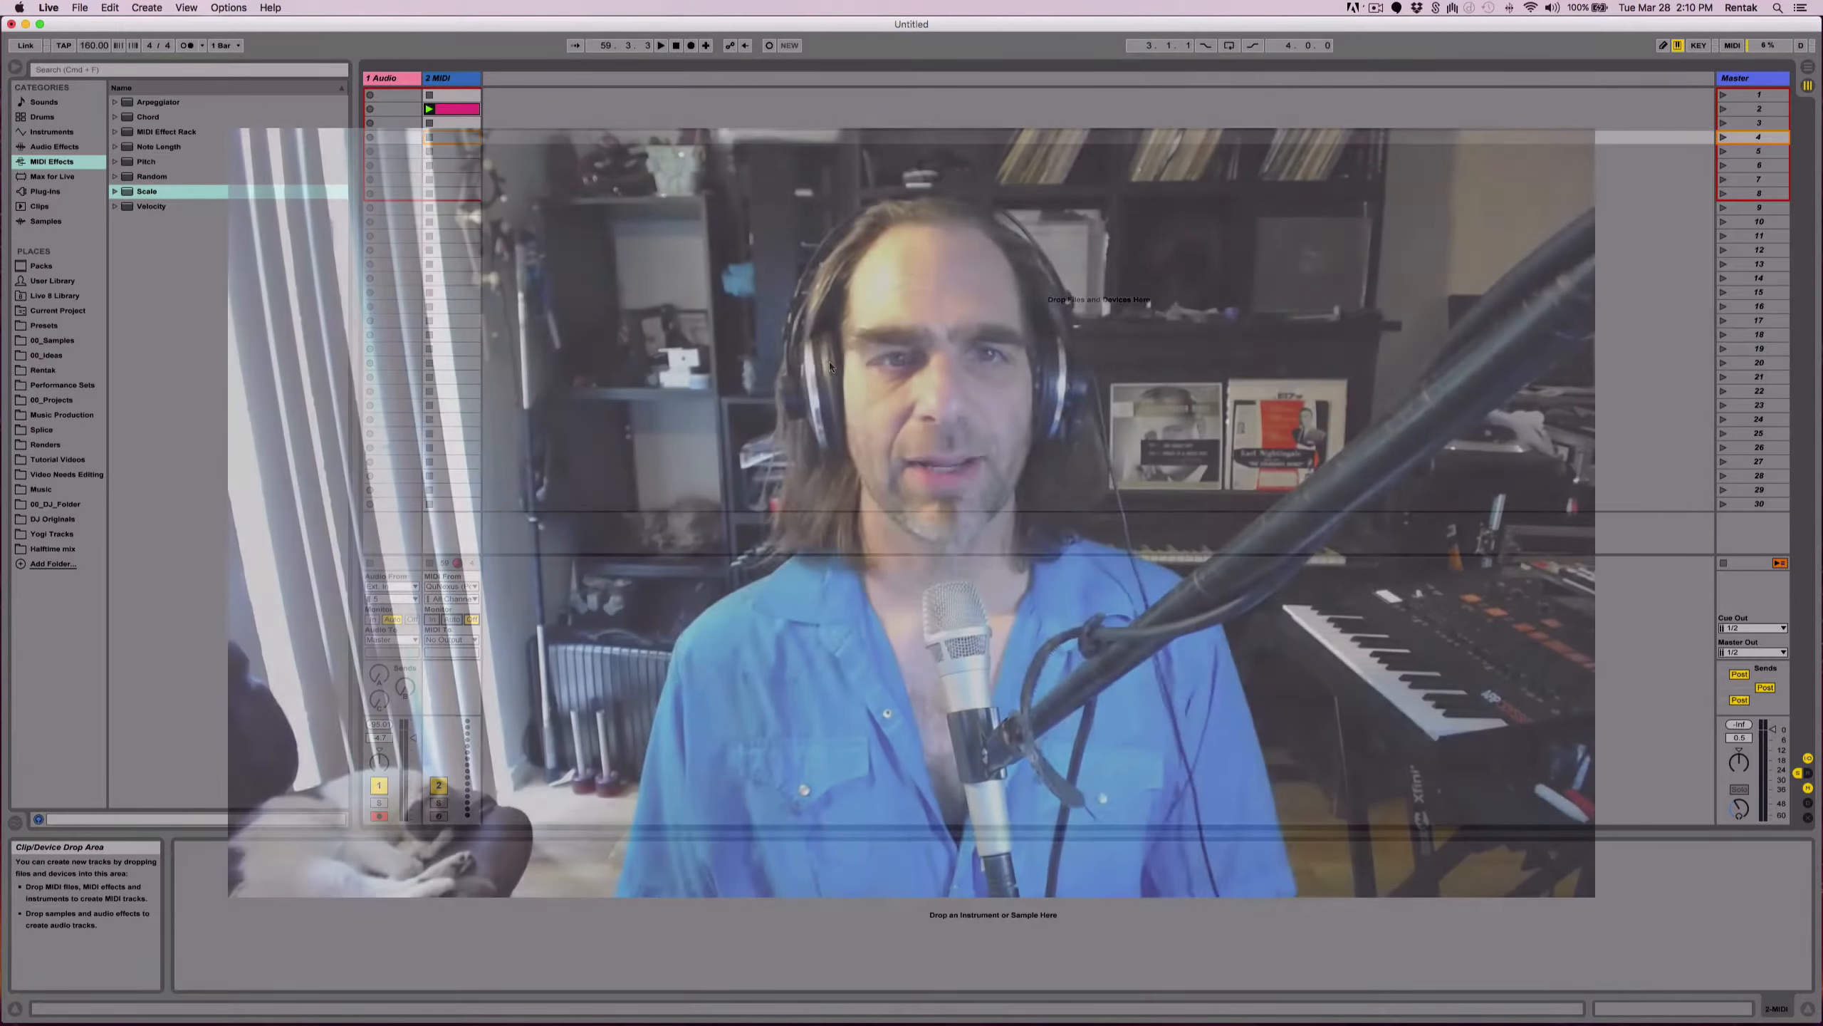